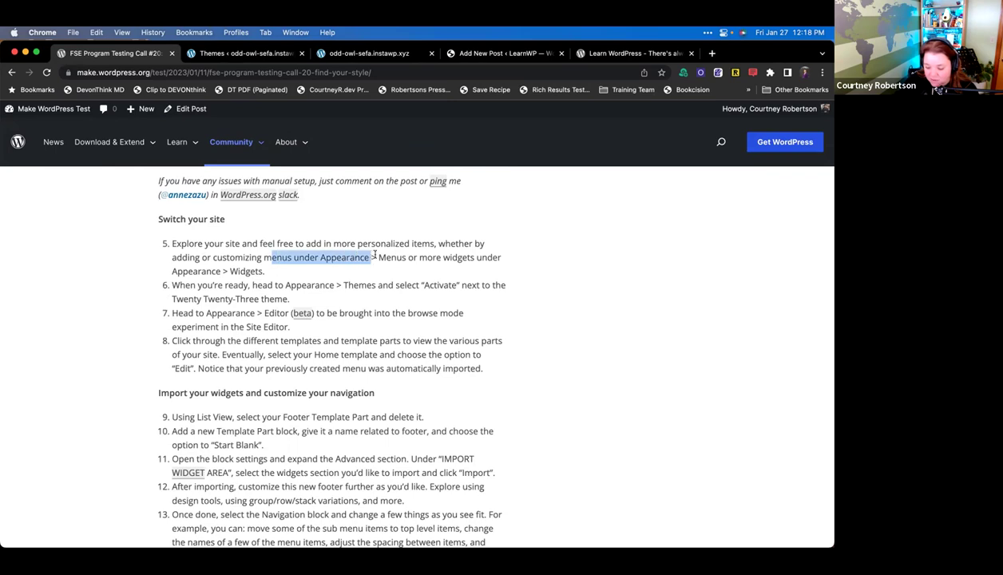
- View the odd-owl-sefa test site's front end from its footer up to the header menu
left_click(426, 343)
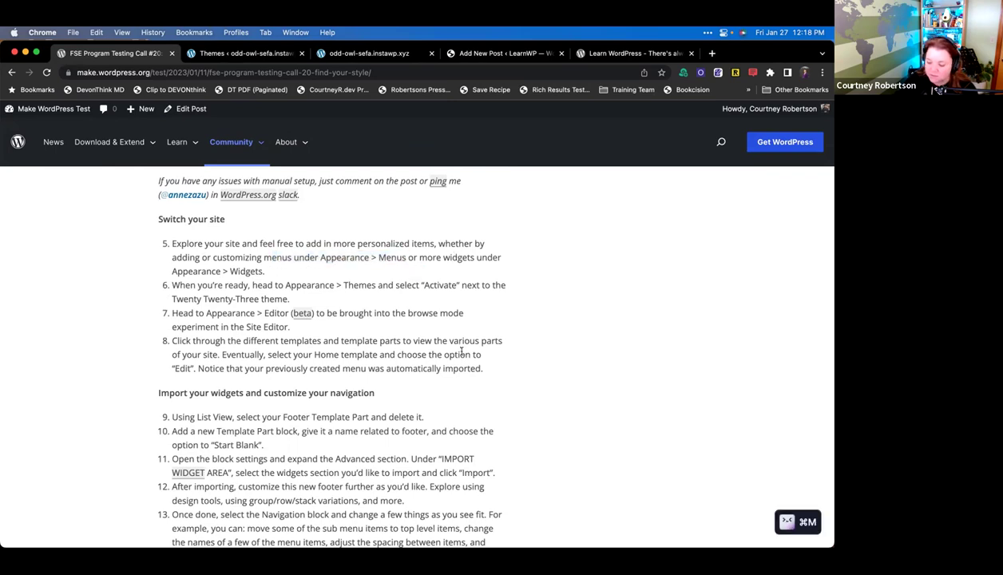
left_click(350, 56)
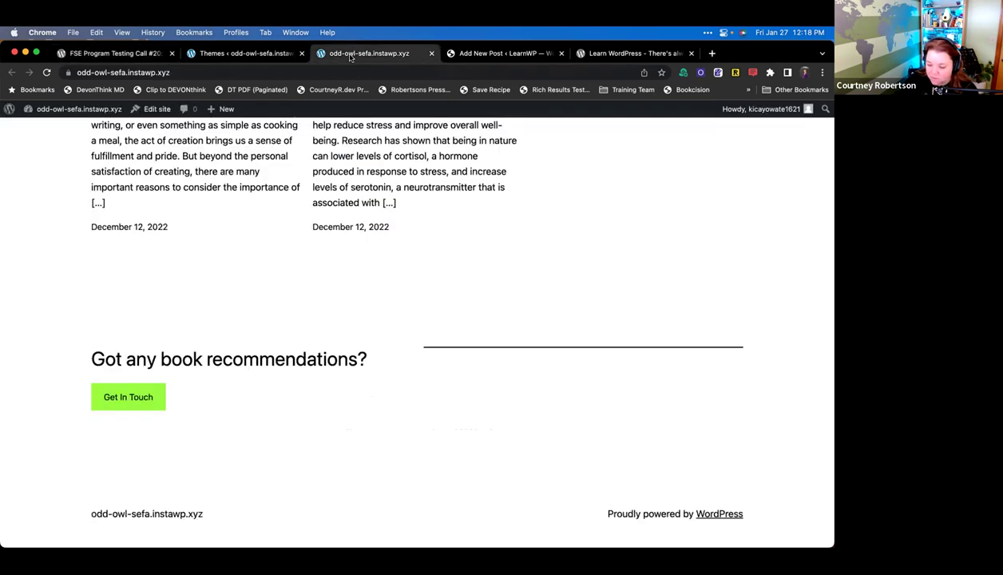
scroll(439, 158, "up", 15)
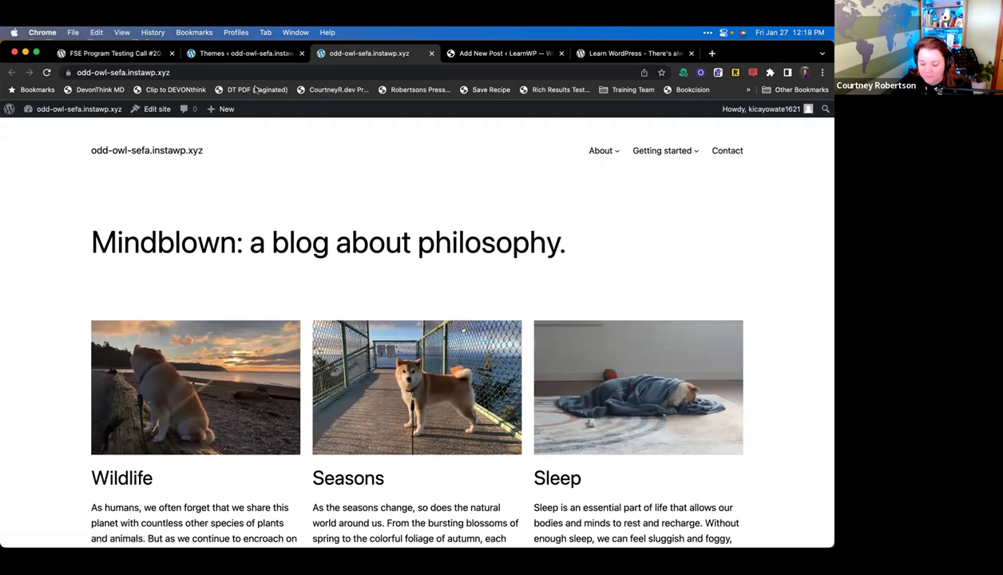
- Open the beta Site Editor on the odd-owl-sefa site and show its list of templates
left_click(233, 54)
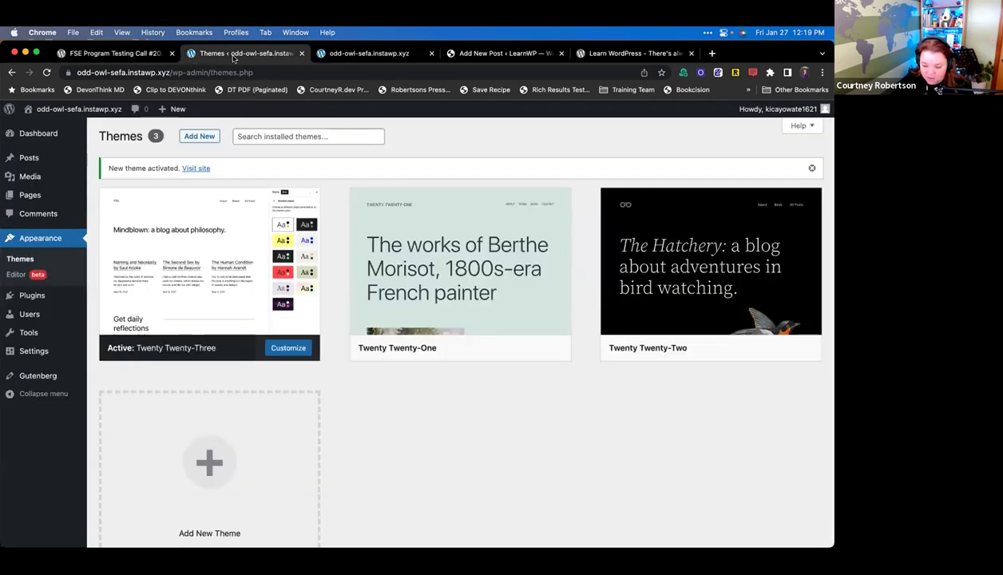
left_click(16, 277)
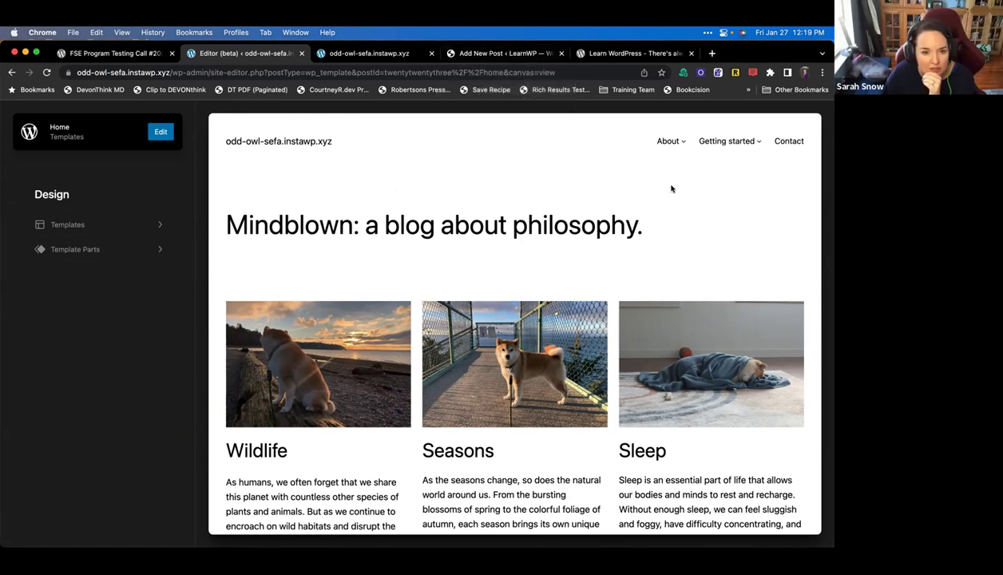
left_click(135, 226)
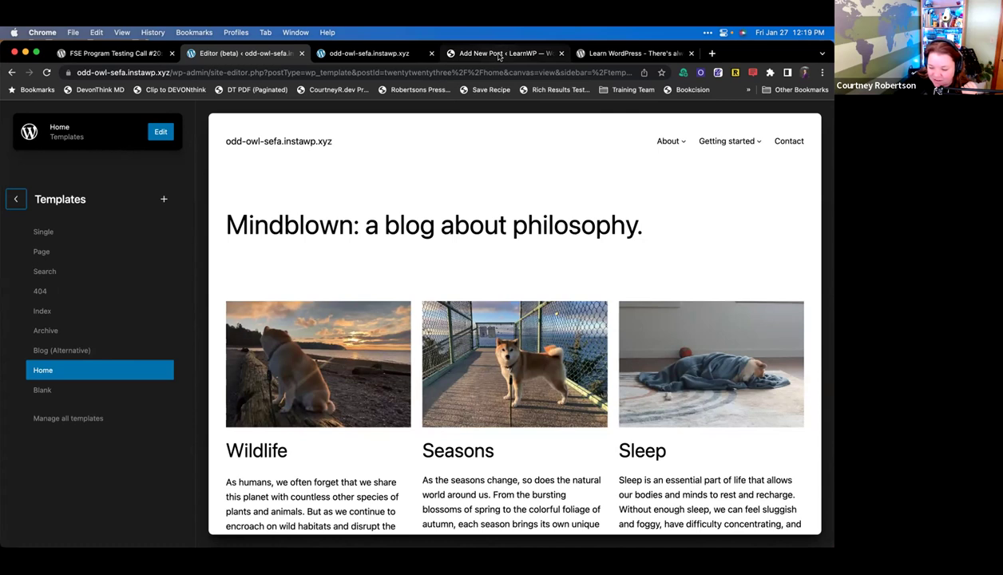
- Open the LearnWP site's posts list in a separate browser tab and go from there to its beta Site Editor
left_click(447, 51)
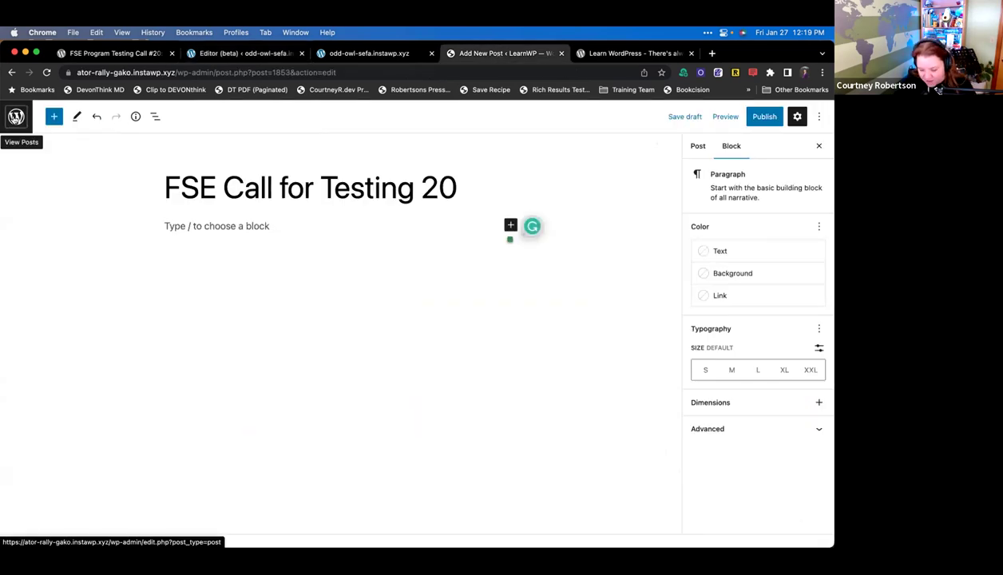
left_click(16, 118, "super")
left_click(581, 58)
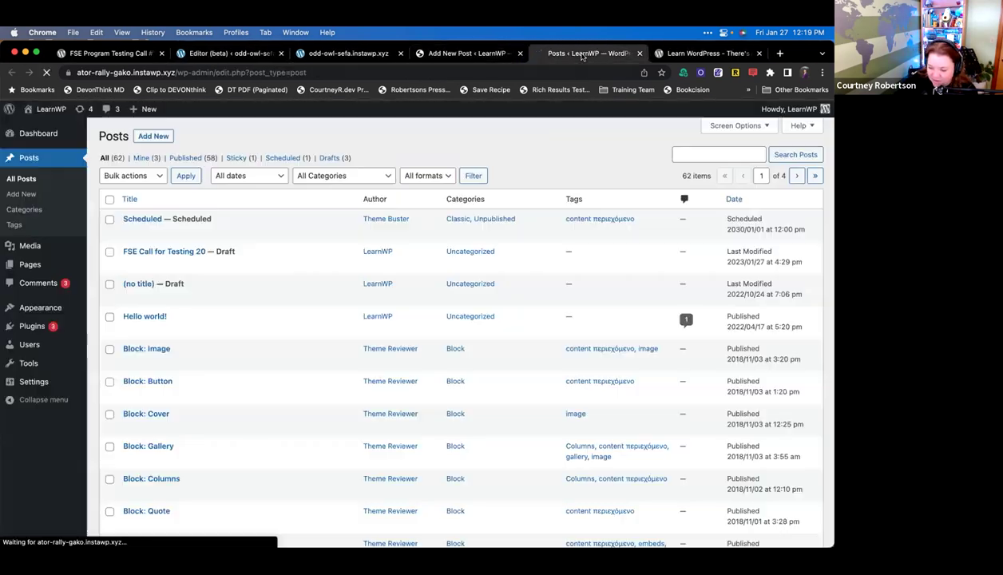
mouse_move(50, 312)
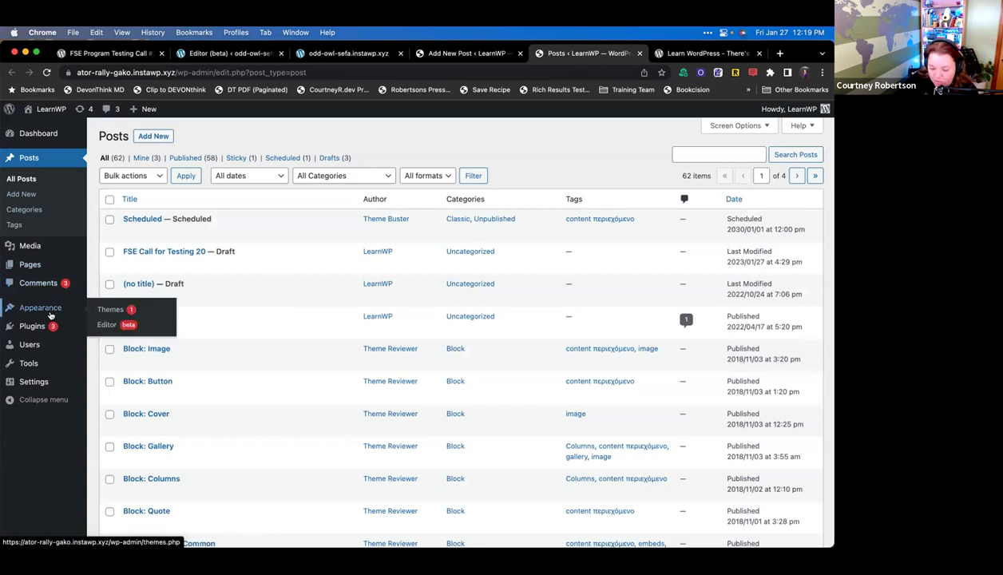
left_click(106, 324)
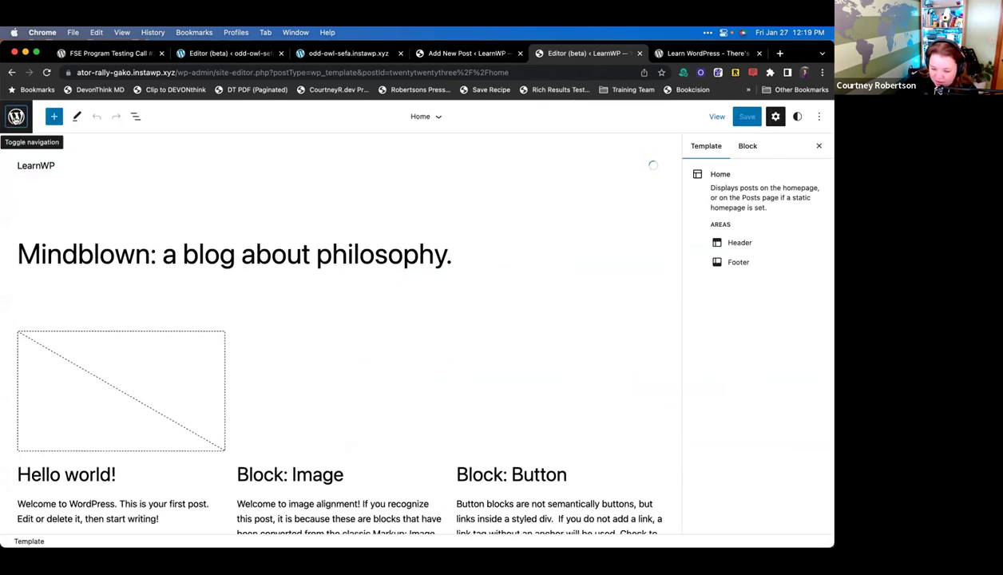
- Compare the LearnWP Site Editor's landing view and navigation with the top-level Design navigation on the odd-owl-sefa site
key("Return")
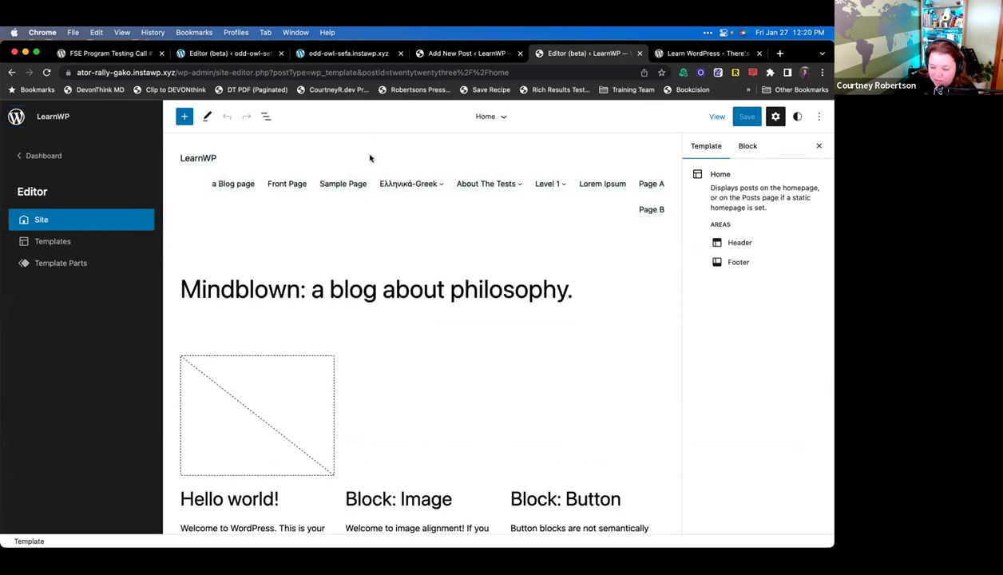
key("Escape")
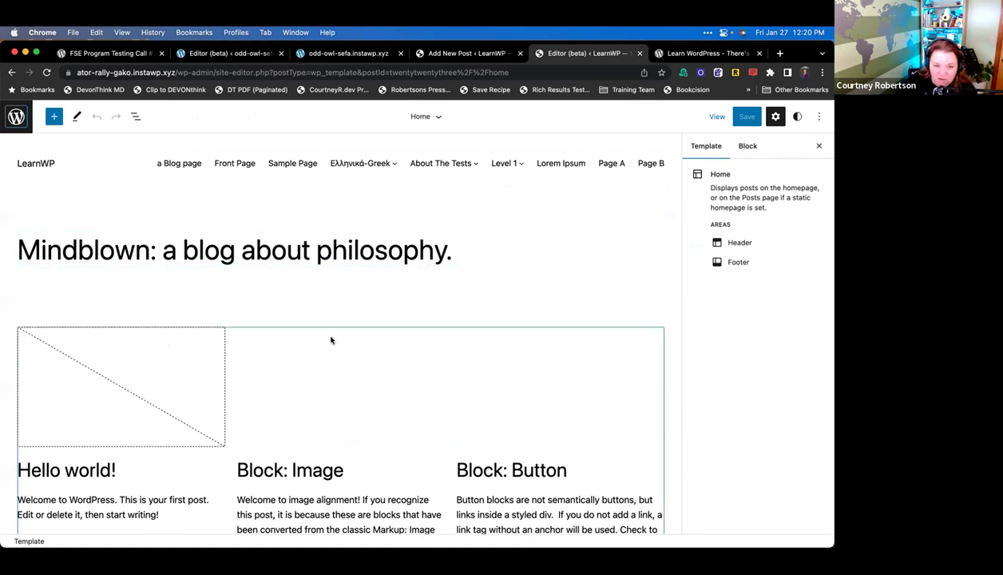
key("super+2")
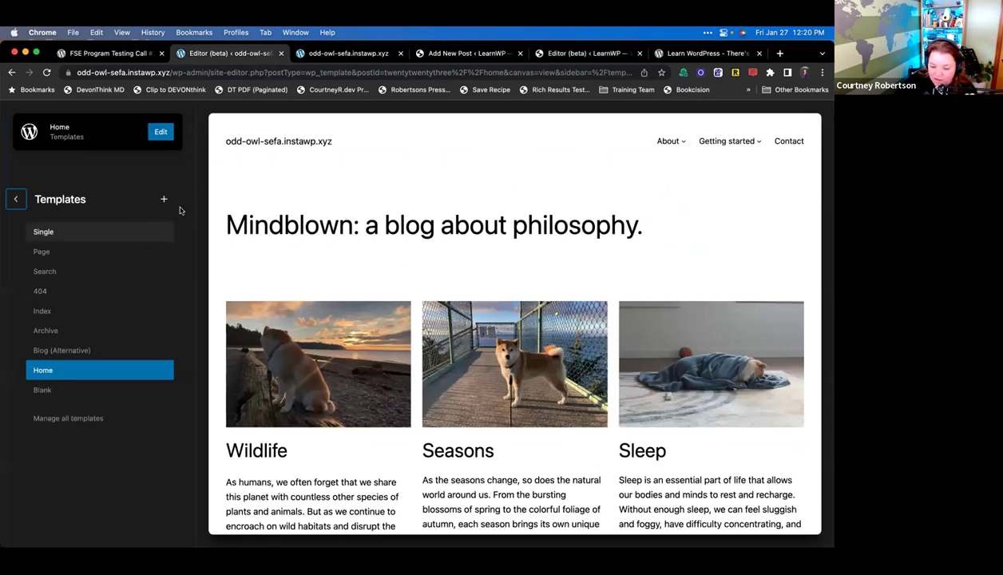
left_click(16, 198)
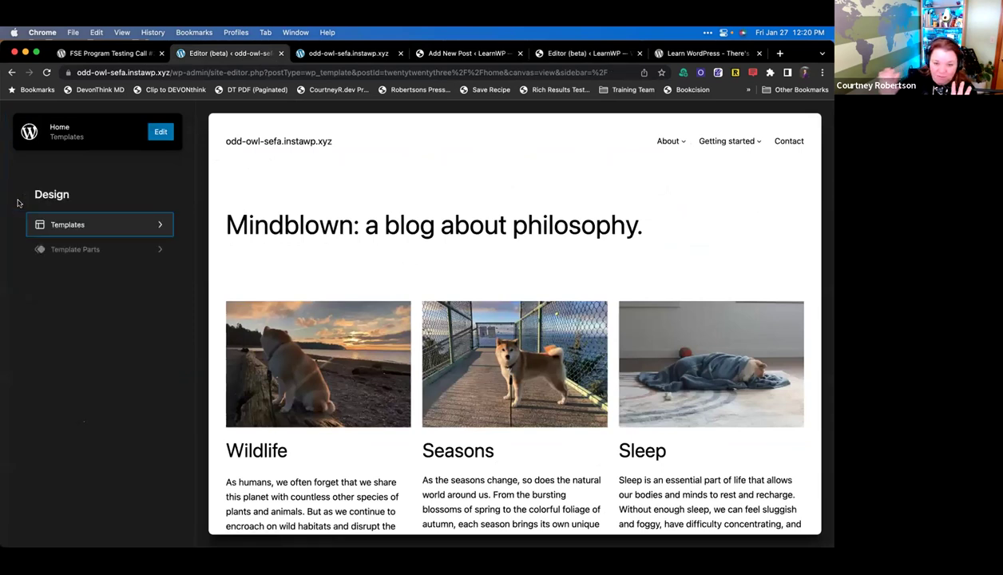
left_click(582, 56)
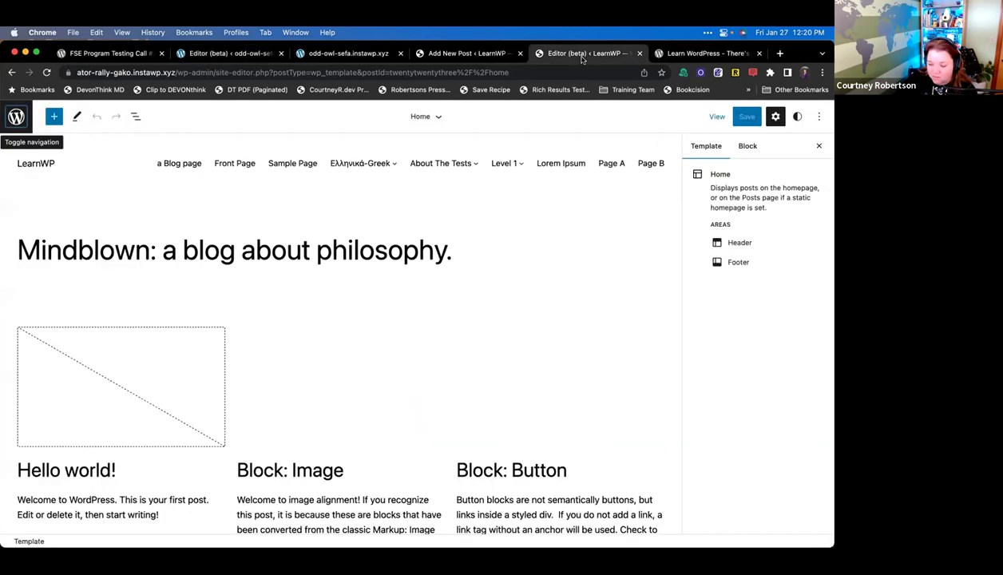
left_click(216, 54)
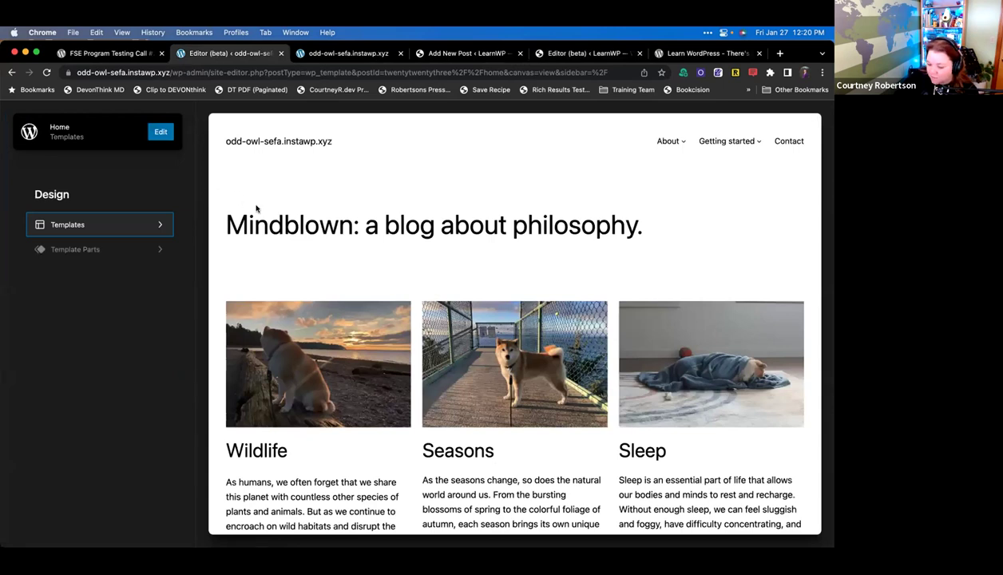
left_click(555, 53)
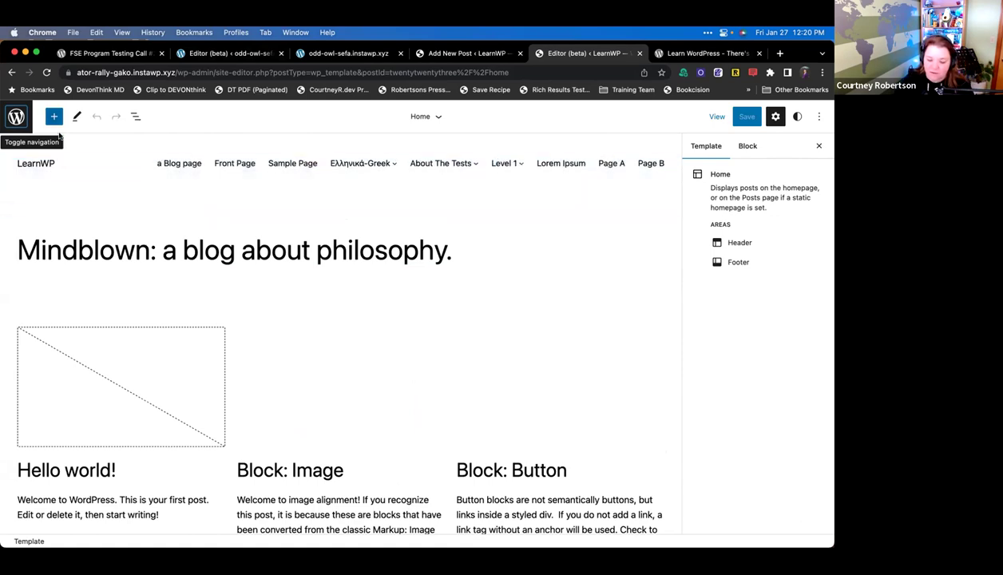
- Expand the LearnWP editor's navigation sidebar and examine the Home template preview in the odd-owl-sefa editor for comparison
left_click(16, 116)
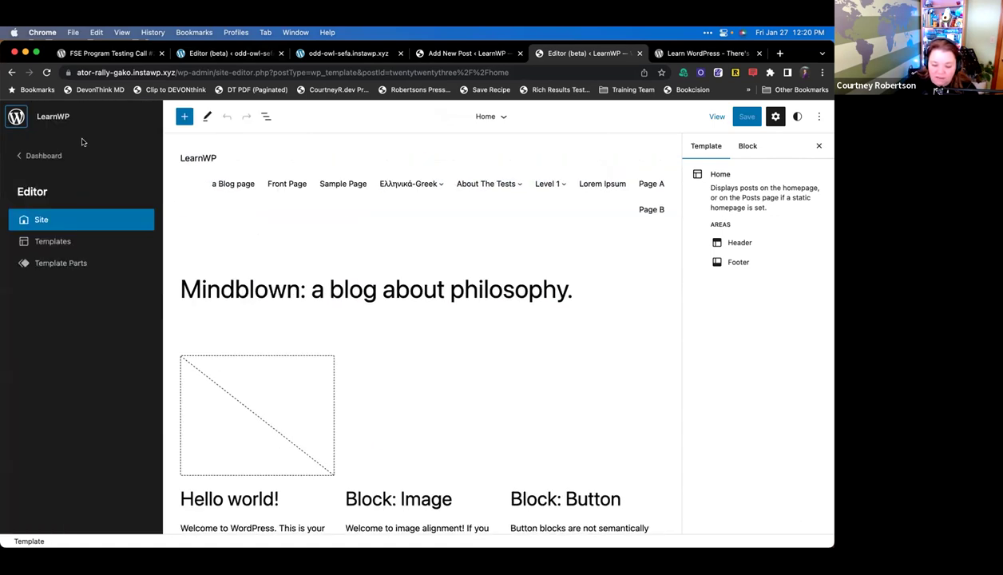
left_click(16, 116)
left_click(16, 116)
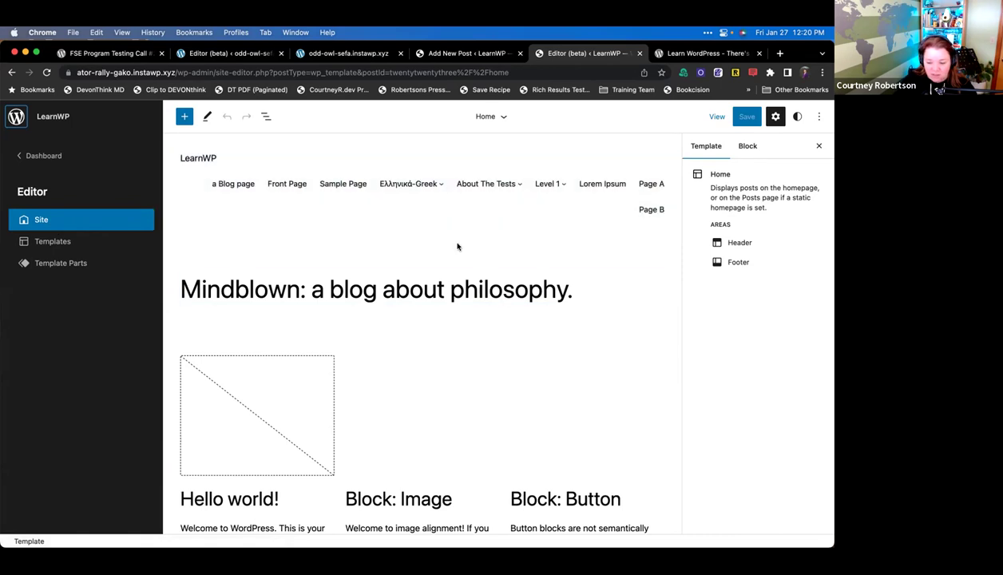
mouse_move(439, 269)
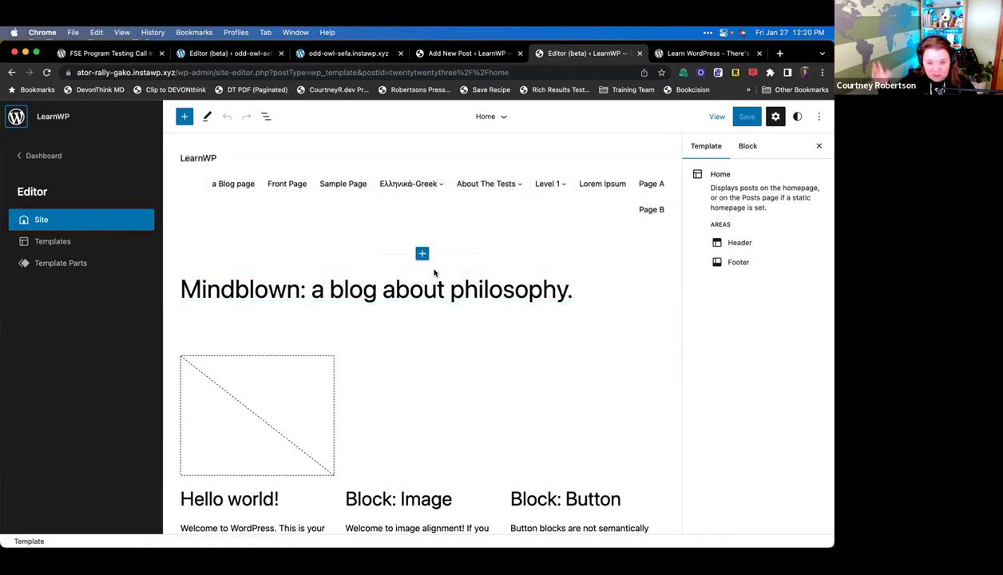
left_click(228, 53)
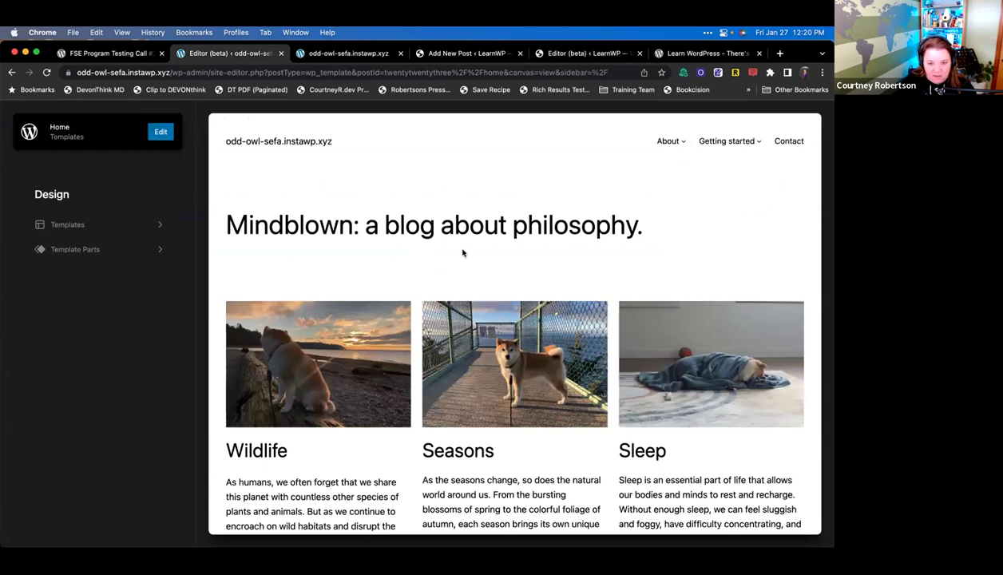
scroll(460, 373, "down", 2)
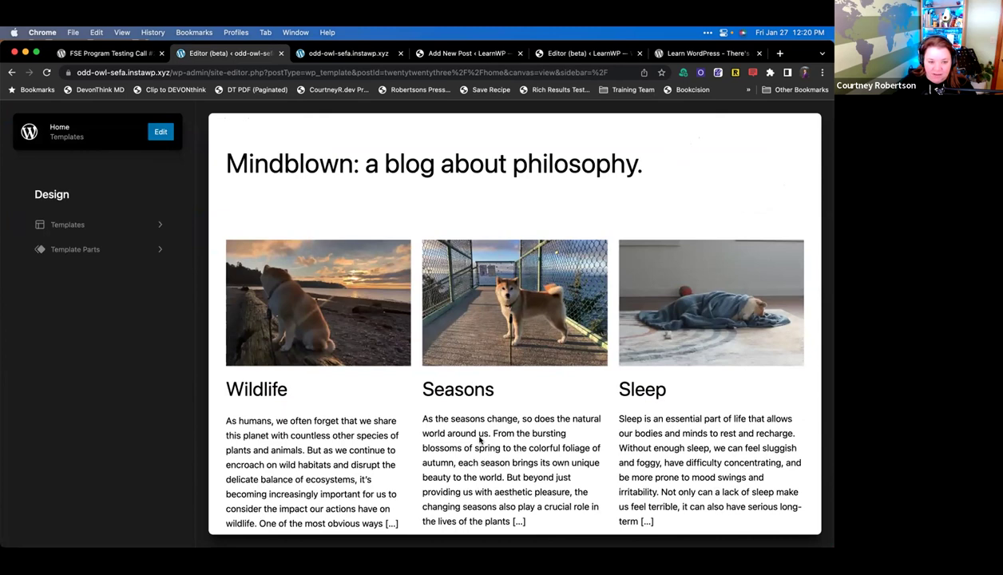
left_click(160, 133)
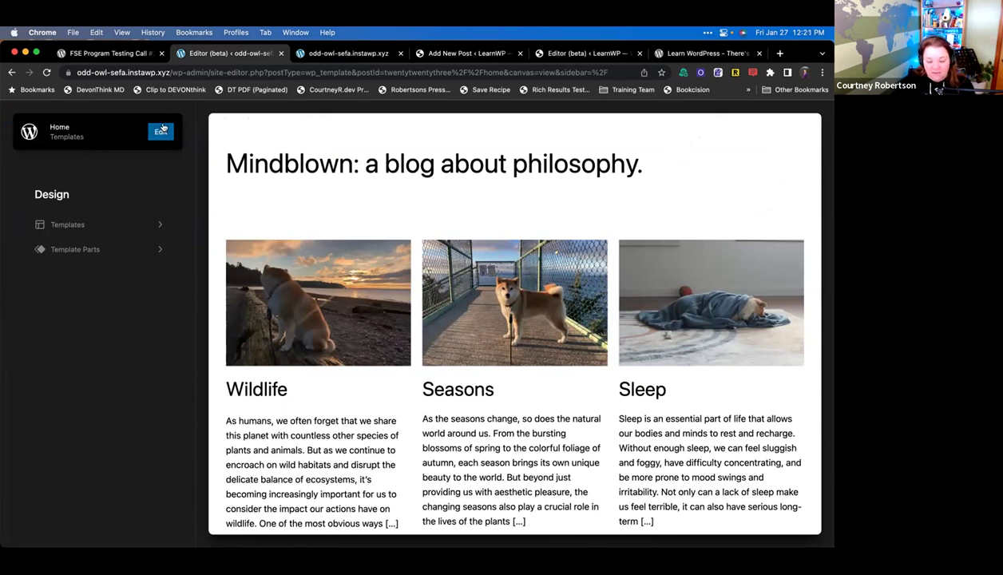
- Return from the Site Editor to the WordPress dashboard on the LearnWP site and on the odd-owl-sefa site
left_click(589, 54)
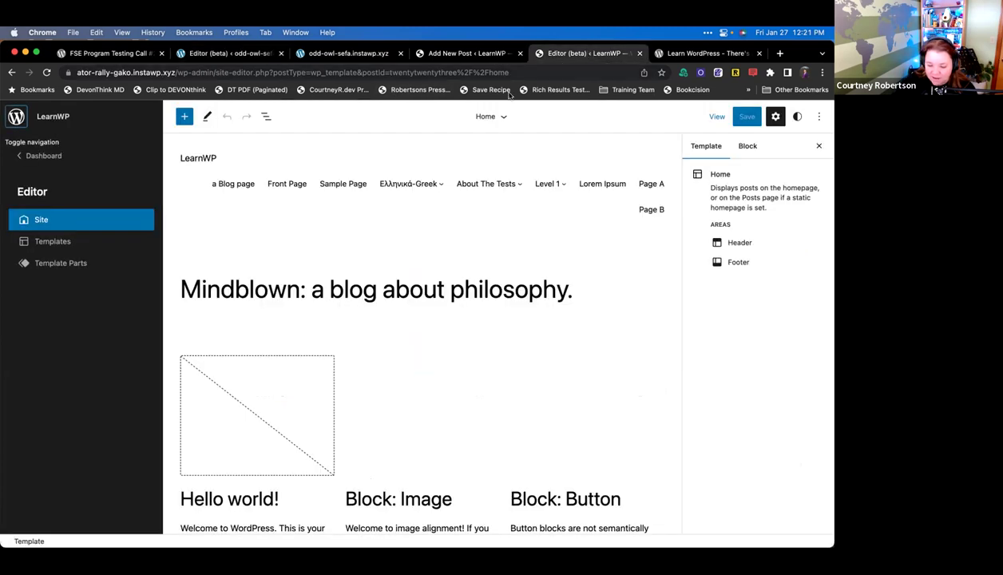
left_click(34, 155)
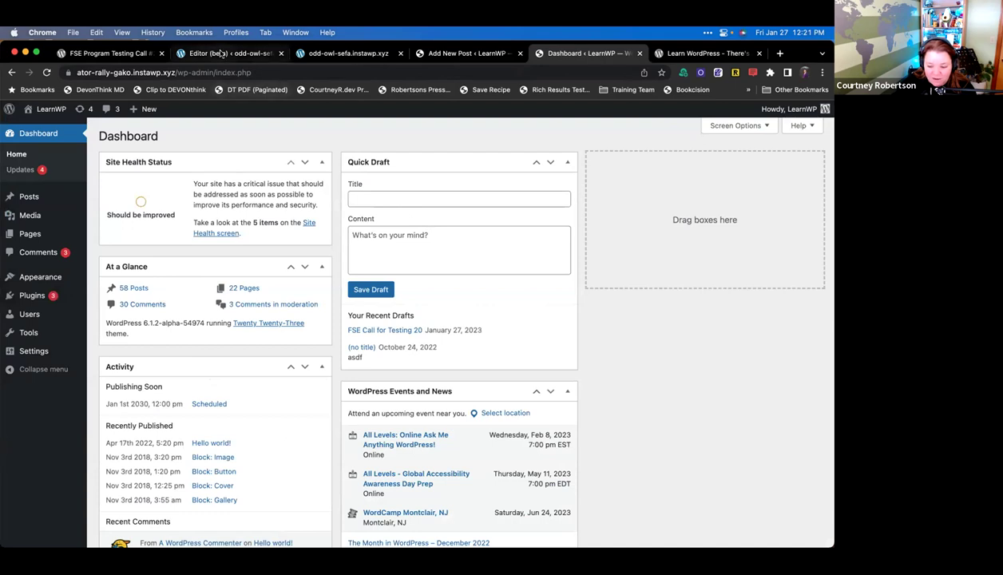
left_click(226, 53)
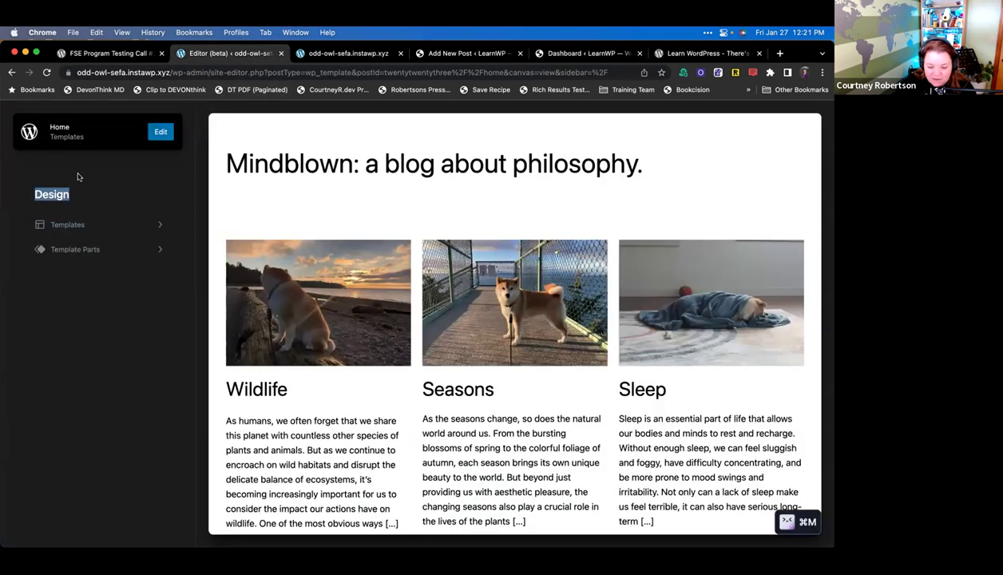
double_click(78, 200)
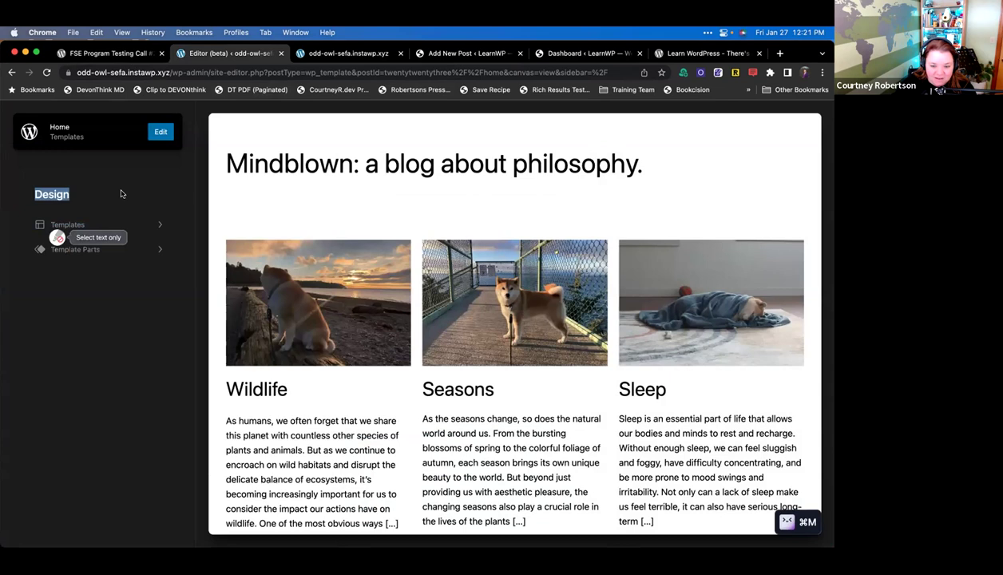
left_click(27, 132)
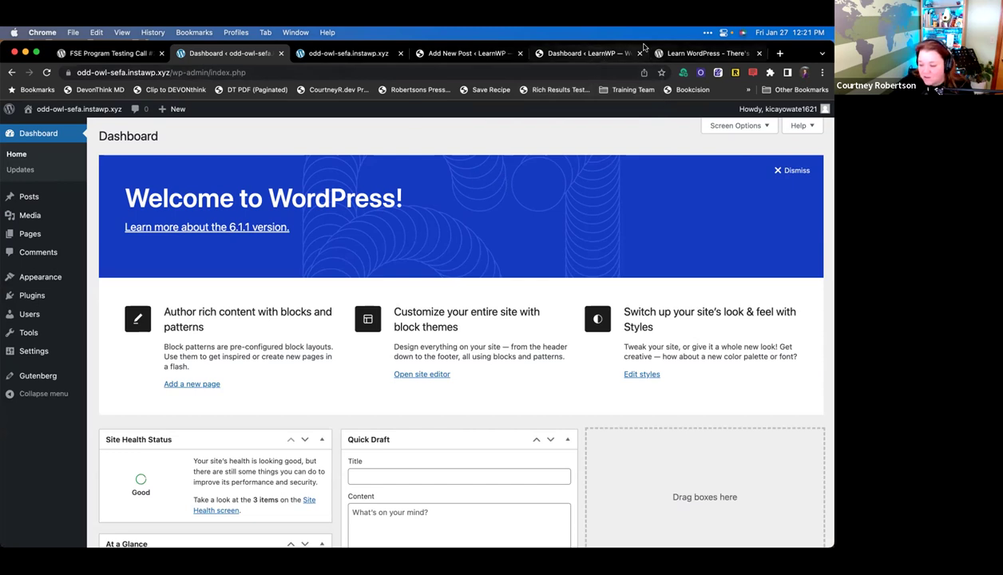
- Start a numbered list in the draft post: "I like landing in a non-edit mode, however, I'd like a text link to return to the dashboard."
left_click(490, 54)
left_click(352, 227)
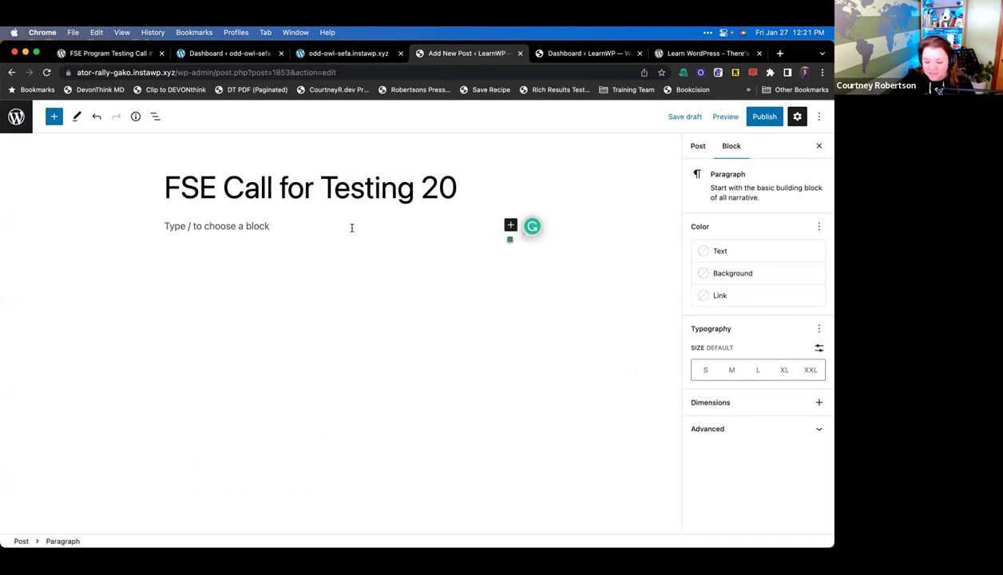
type("1.")
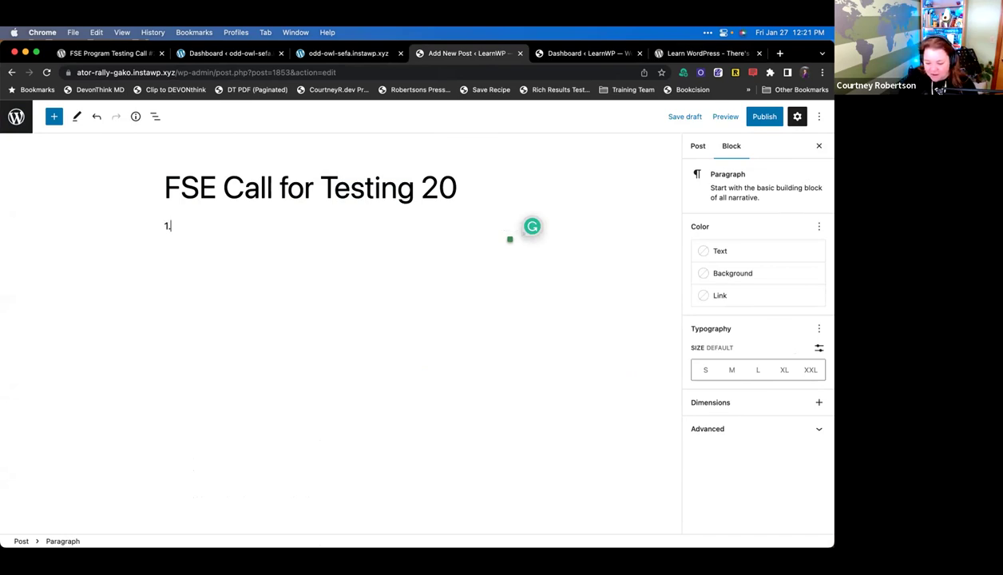
type(" I like landing in")
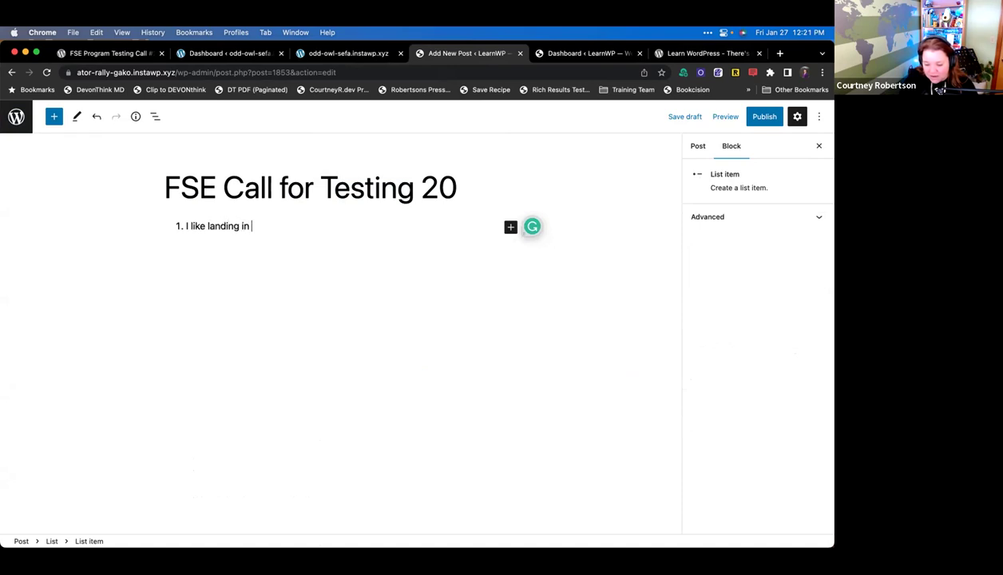
type(" a non-edit mode")
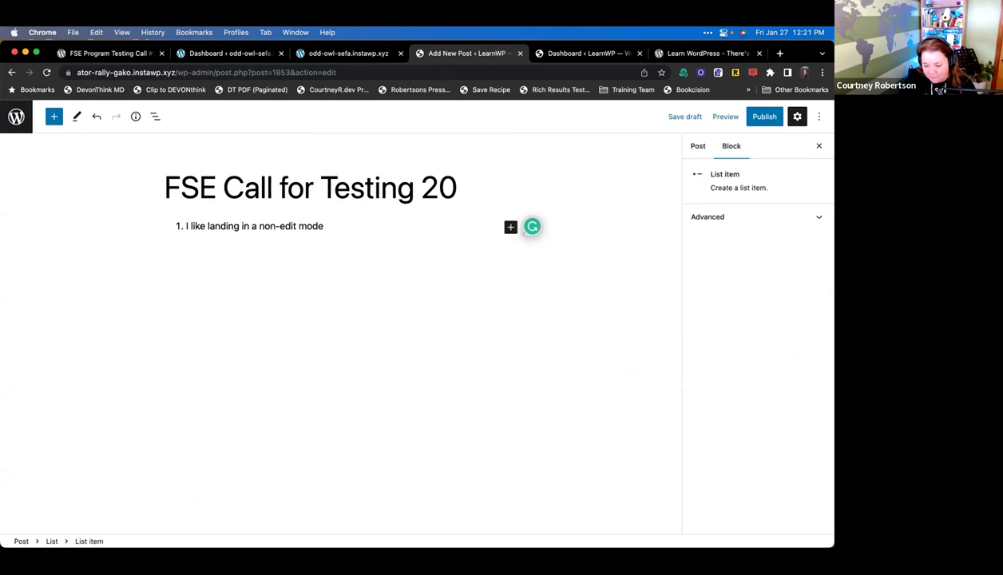
type(", however, ")
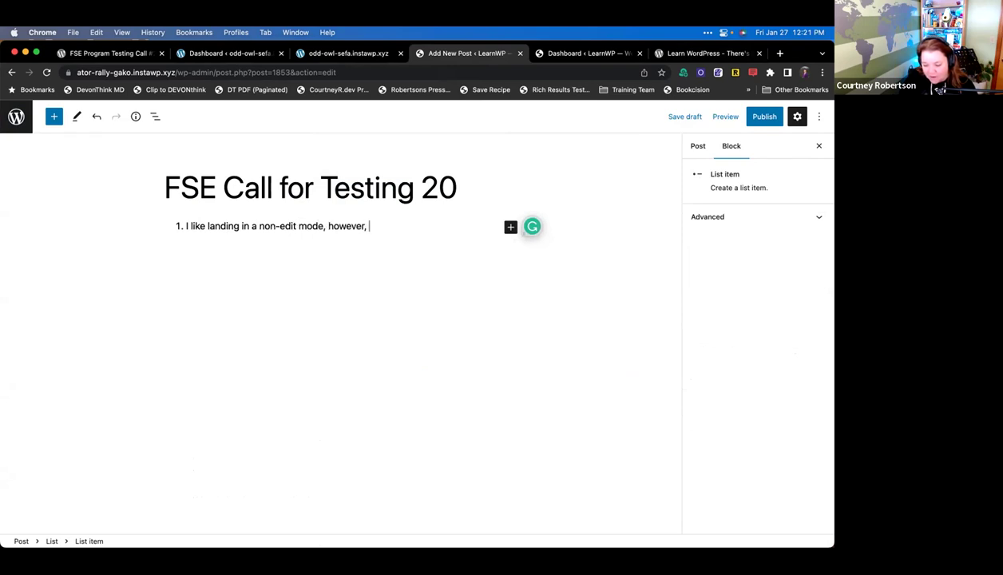
type("I'd like a ")
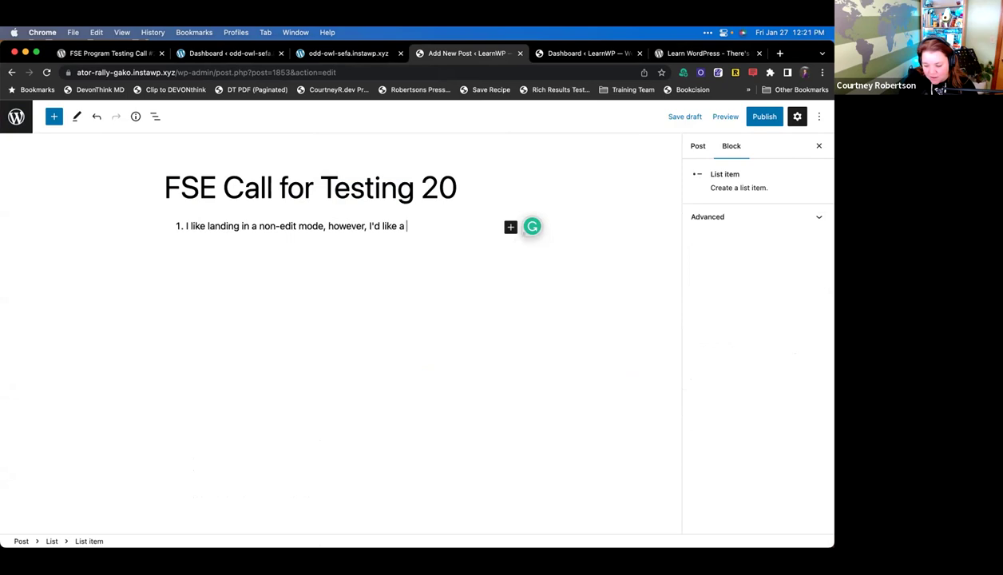
type("text link to return to the da")
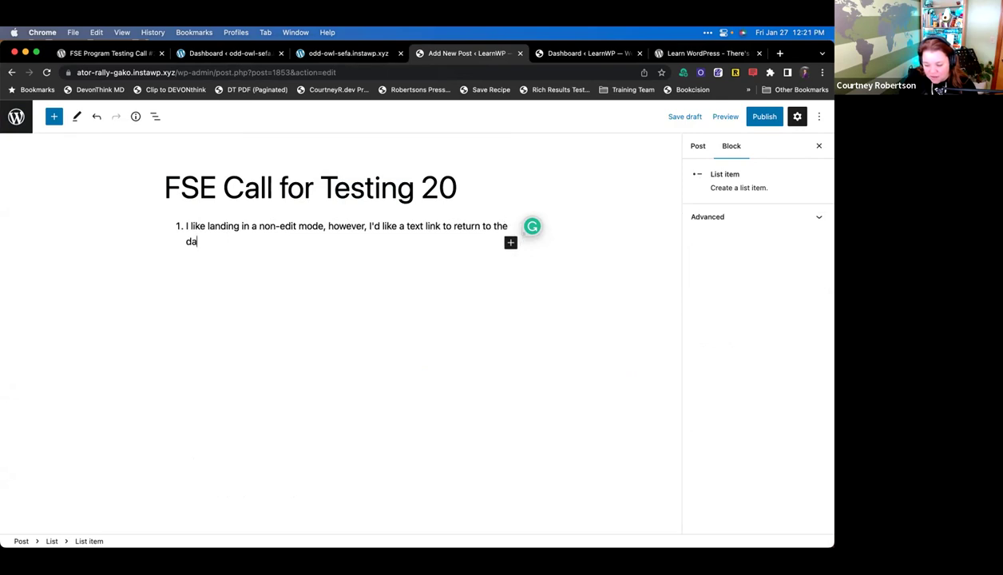
type("shboard.")
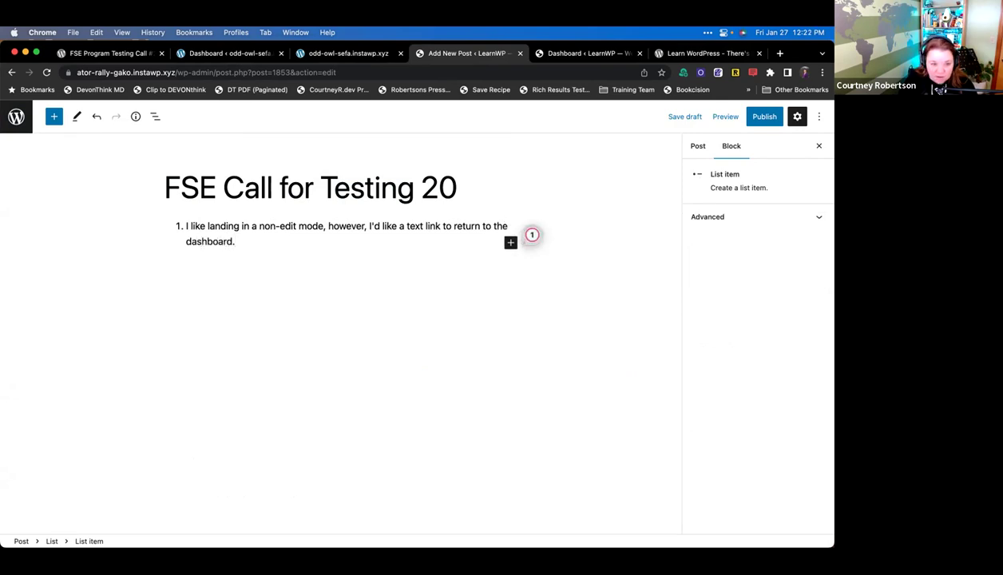
key("Return")
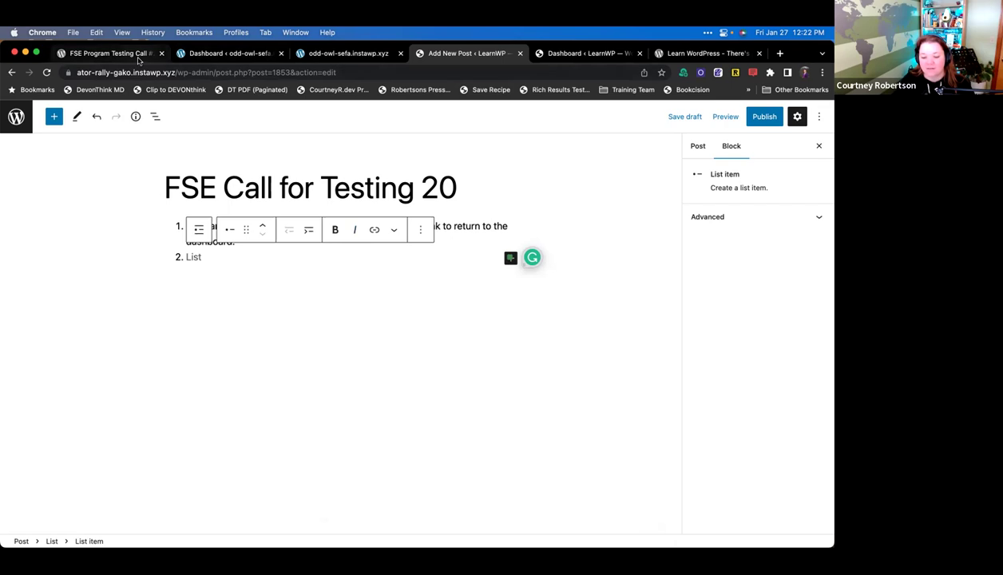
- Open the odd-owl-sefa site's beta Site Editor, switch the Home template into edit mode and dismiss the welcome guide
left_click(221, 53)
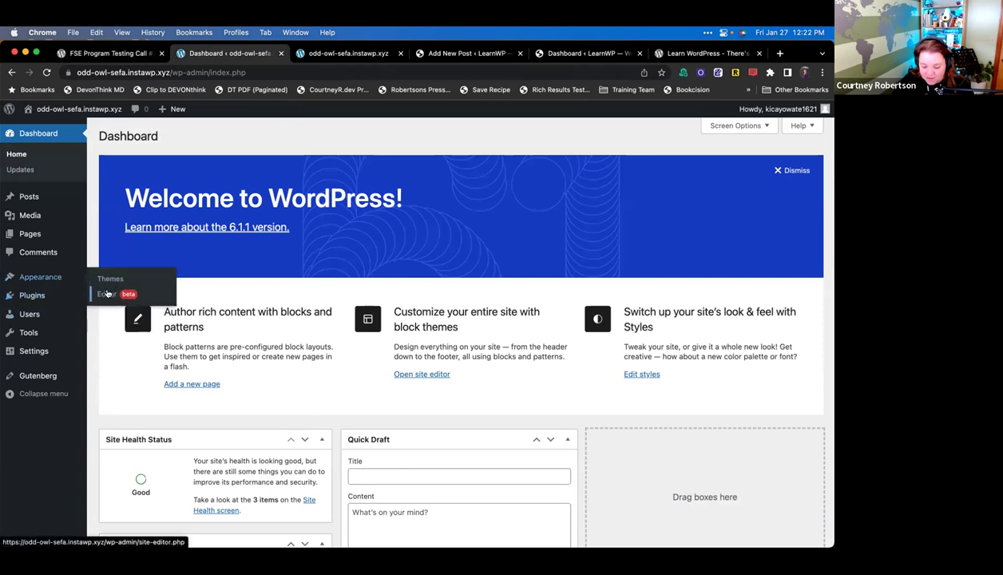
left_click(107, 293)
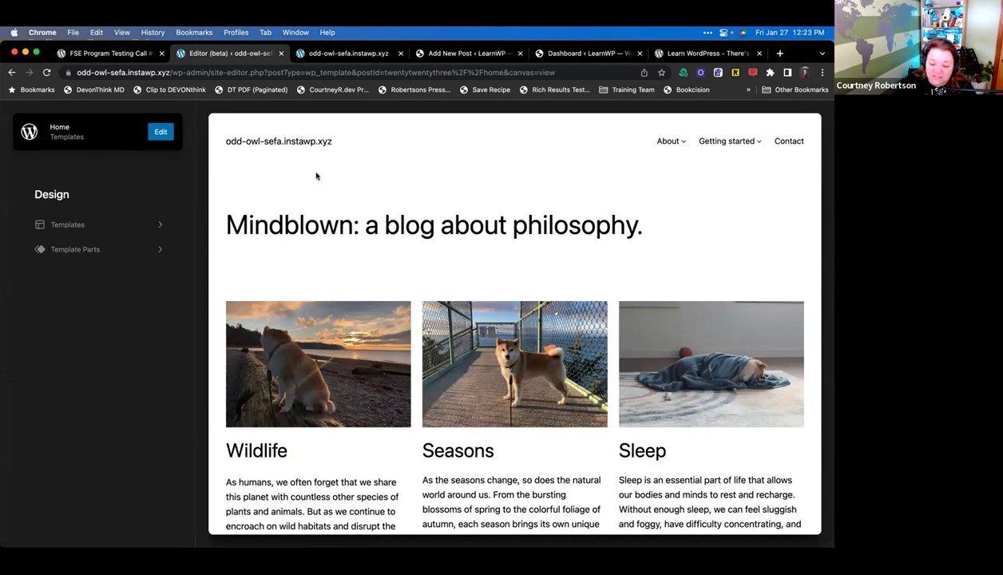
left_click(159, 136)
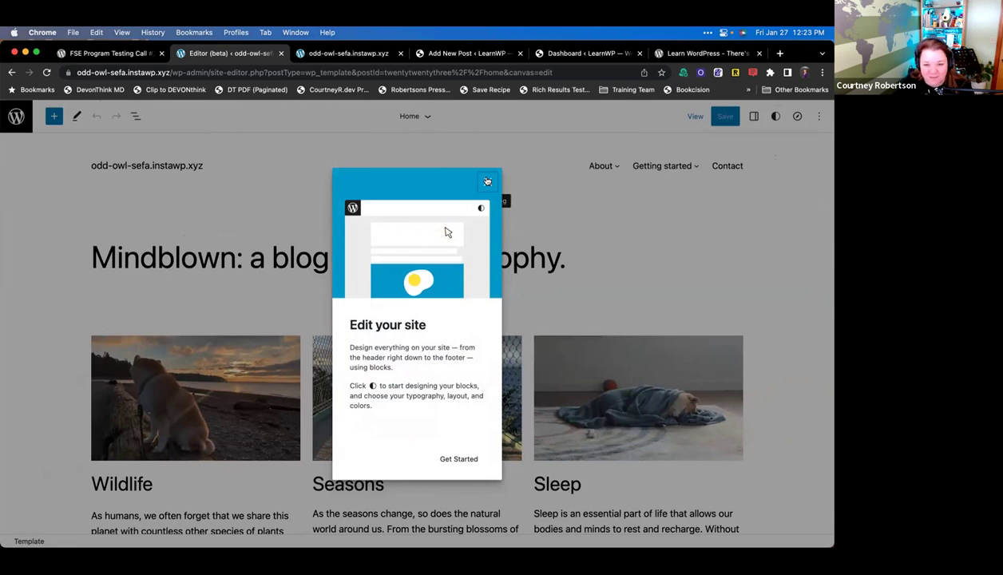
left_click(487, 181)
scroll(335, 254, "down", 1)
mouse_move(336, 254)
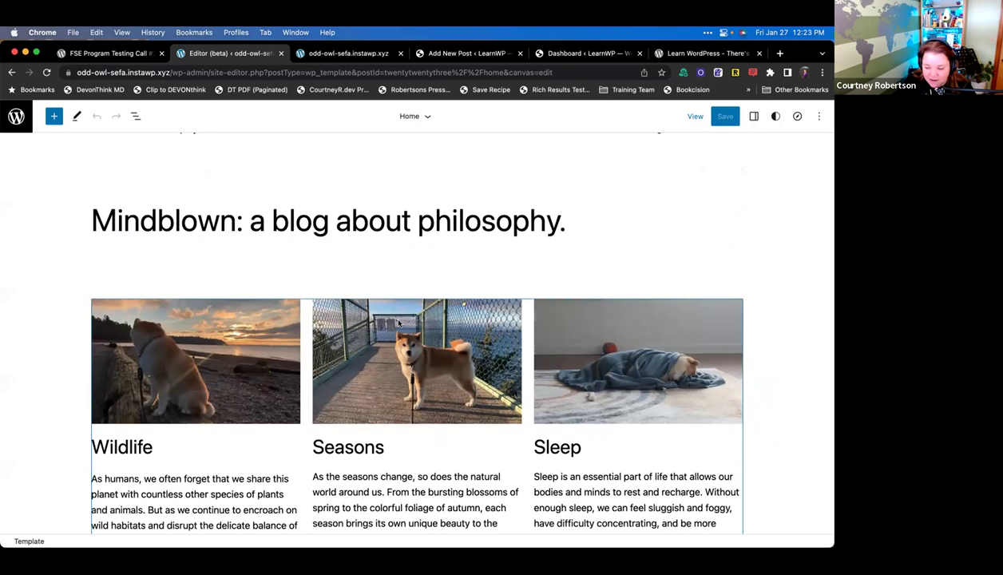
- Open the beta Site Editor on the LearnWP site from its dashboard
left_click(571, 56)
mouse_move(57, 278)
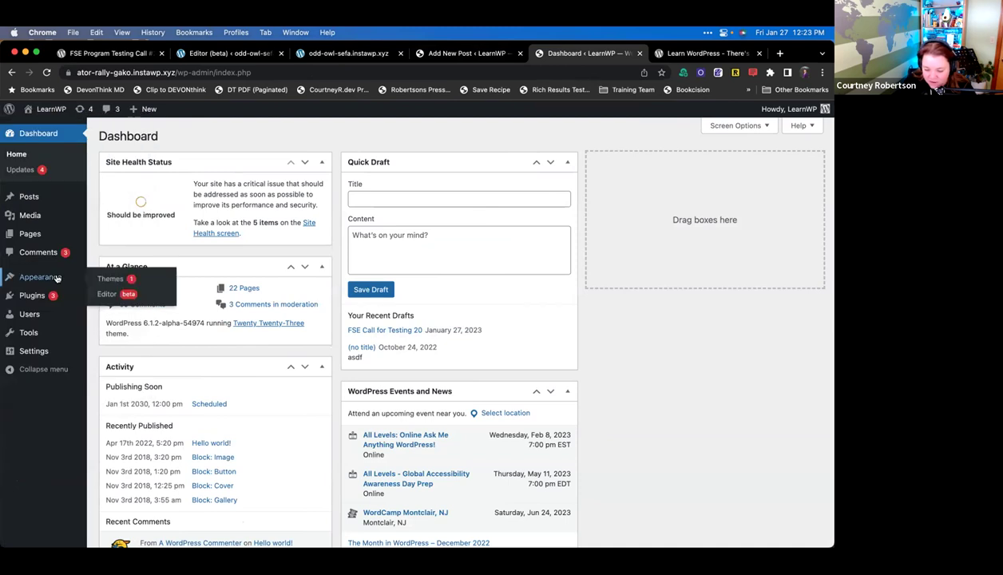
left_click(107, 294)
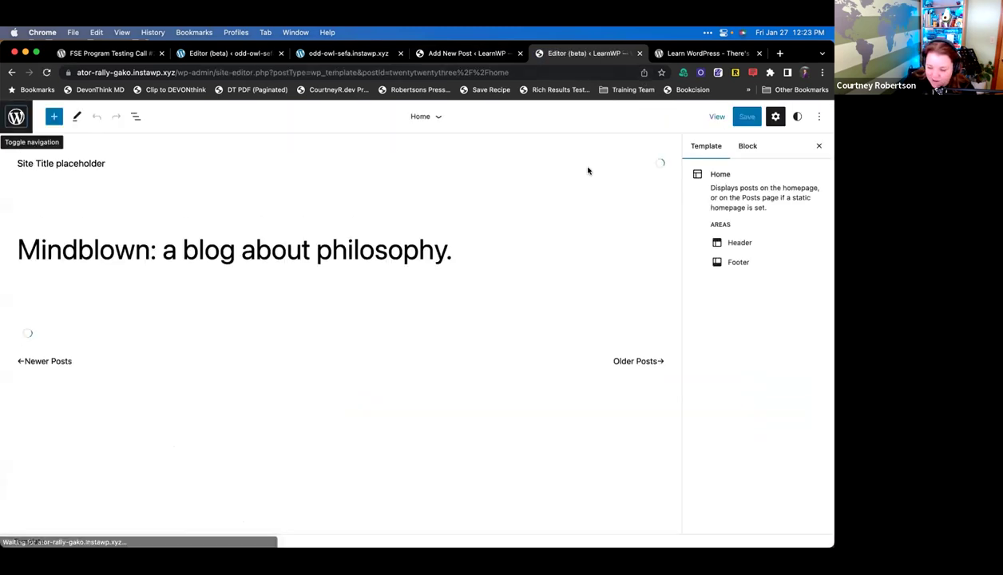
- Compare the Home template's editing view and overall layout between the odd-owl-sefa and LearnWP Site Editors
left_click(190, 53)
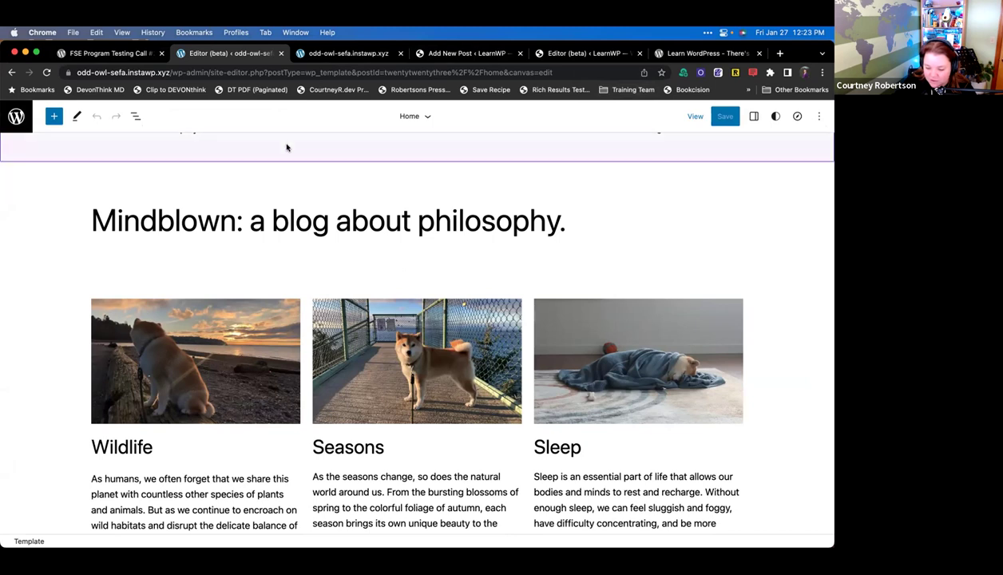
left_click(553, 54)
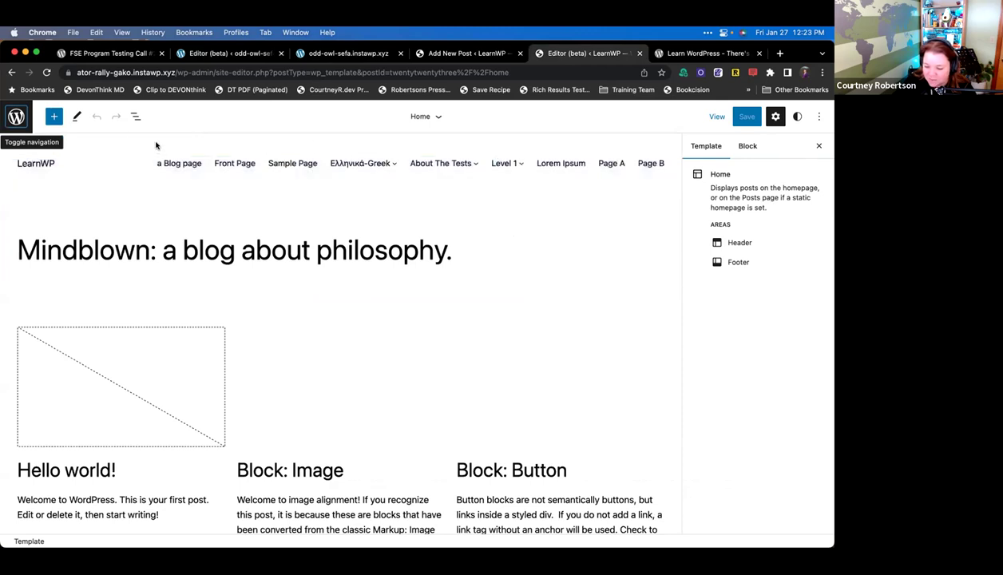
left_click(213, 54)
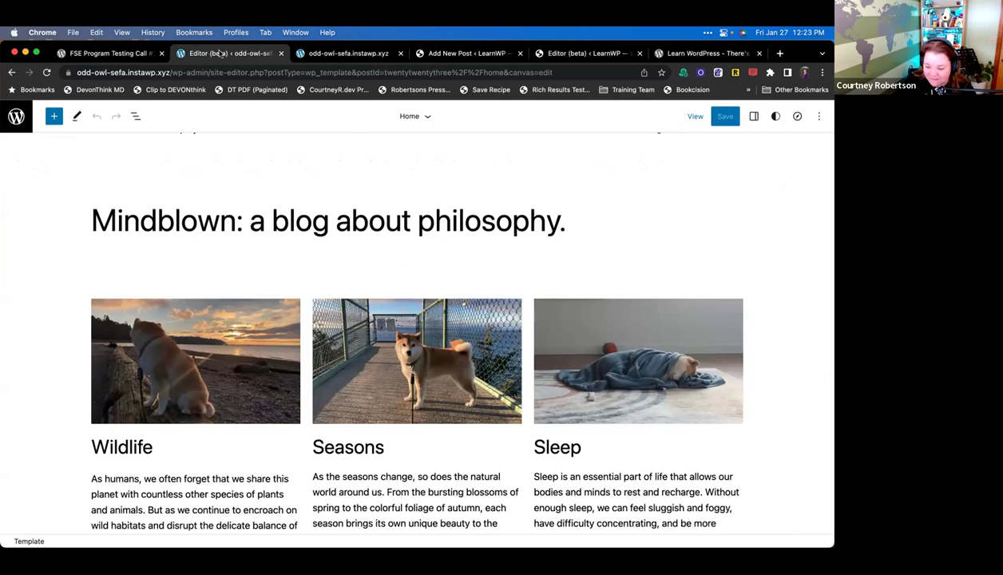
left_click(574, 50)
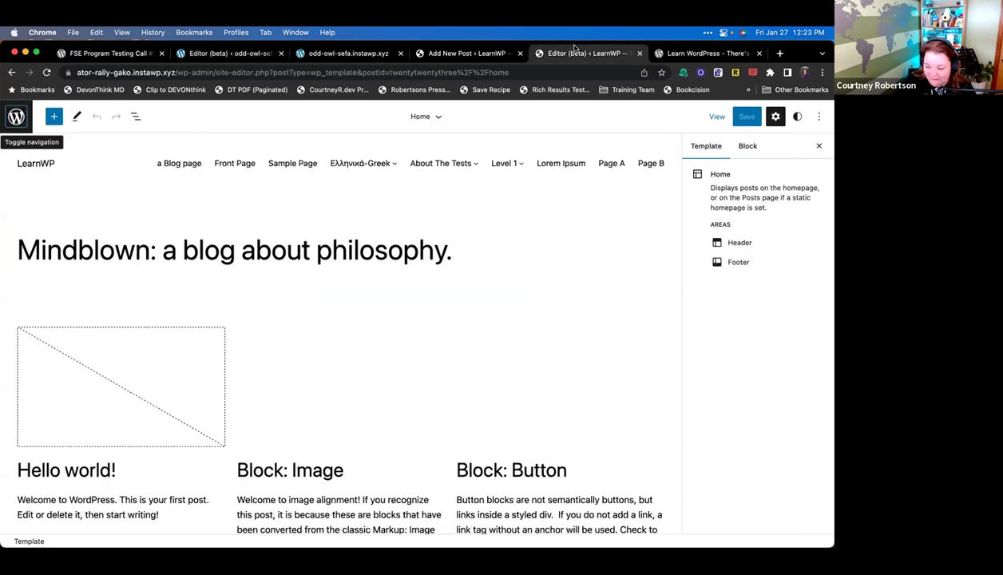
left_click(215, 56)
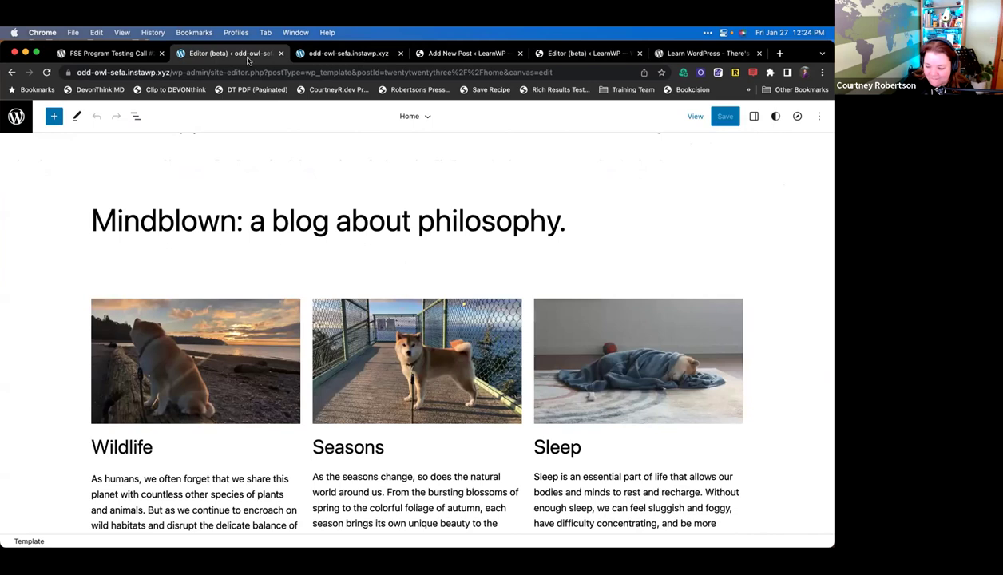
left_click(552, 53)
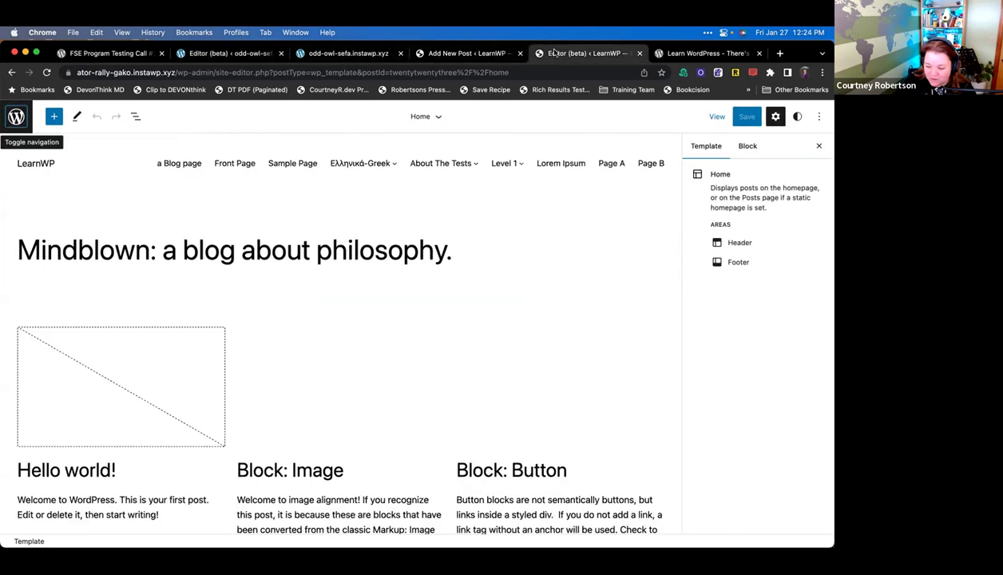
left_click(234, 59)
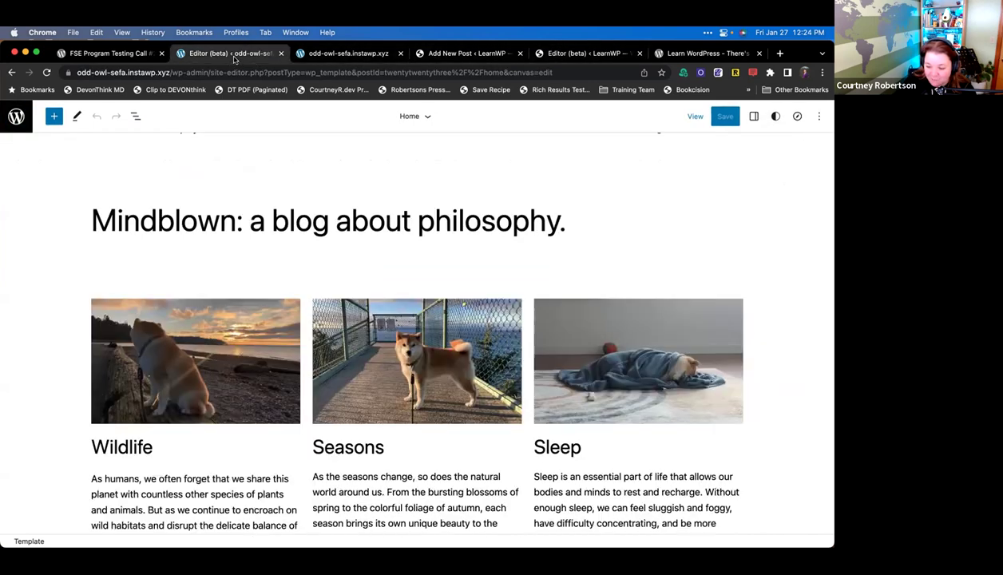
left_click(604, 53)
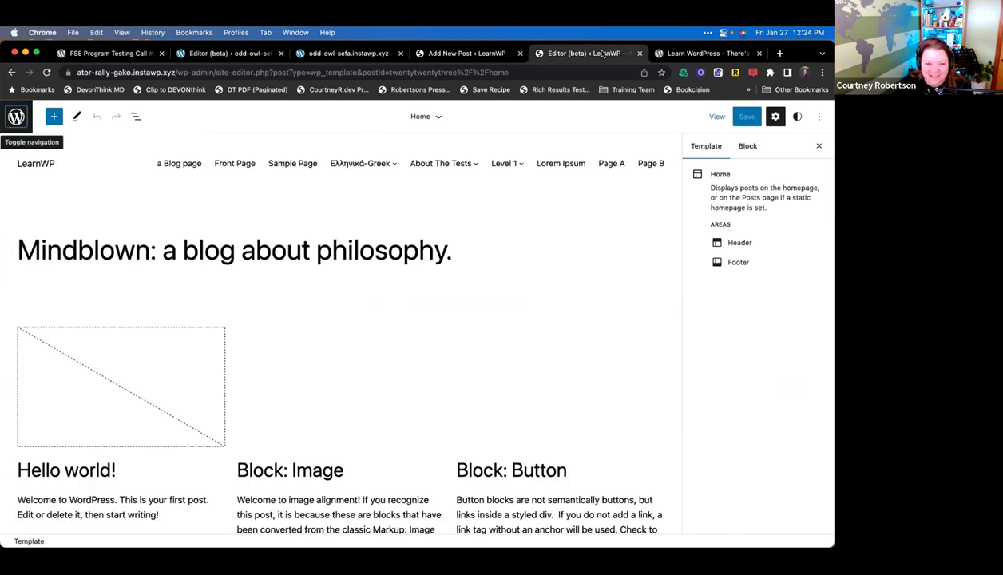
- Compare the Settings icon and neighbouring top toolbar controls in the odd-owl-sefa and LearnWP Site Editors
left_click(192, 56)
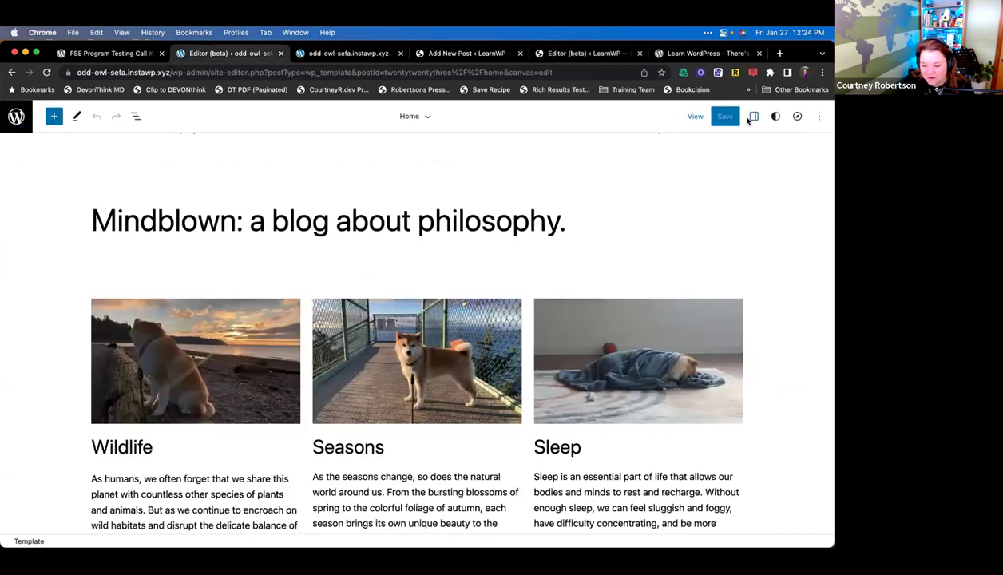
left_click(591, 56)
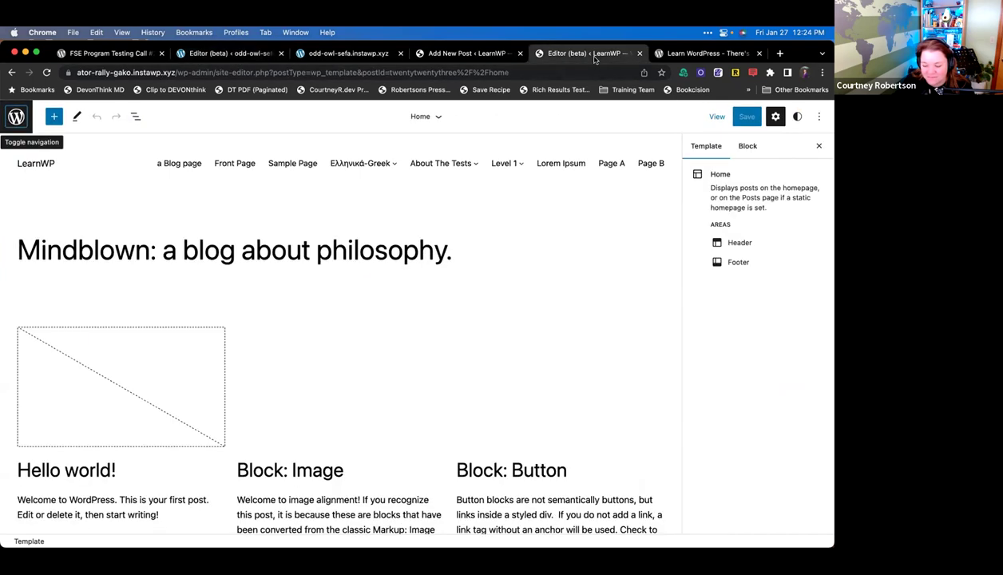
left_click(212, 55)
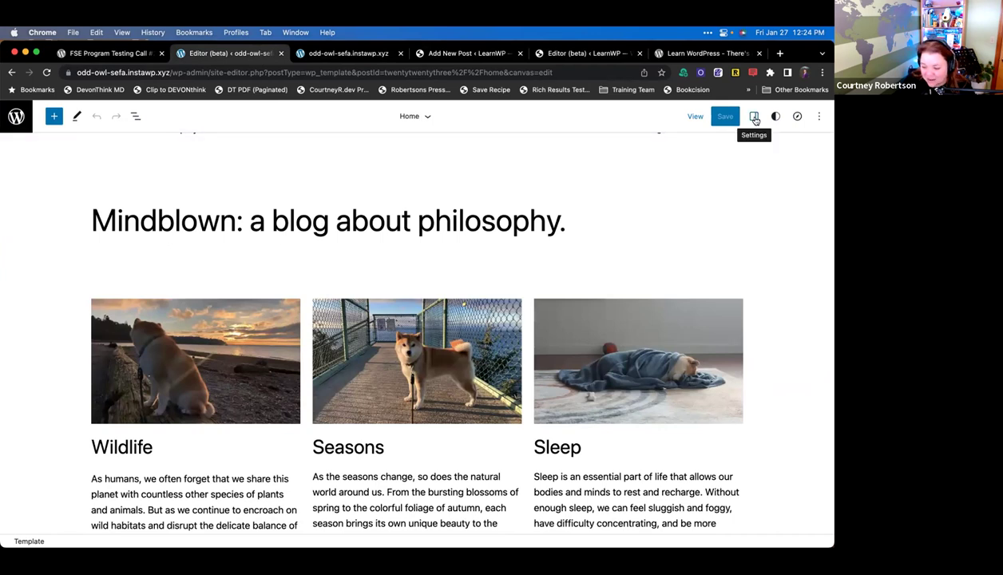
left_click(591, 54)
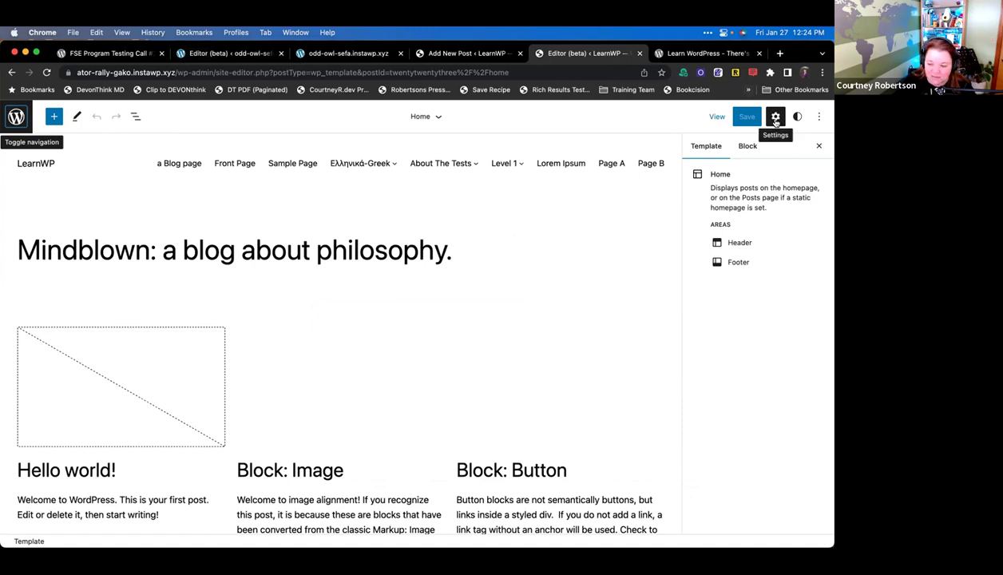
left_click(228, 53)
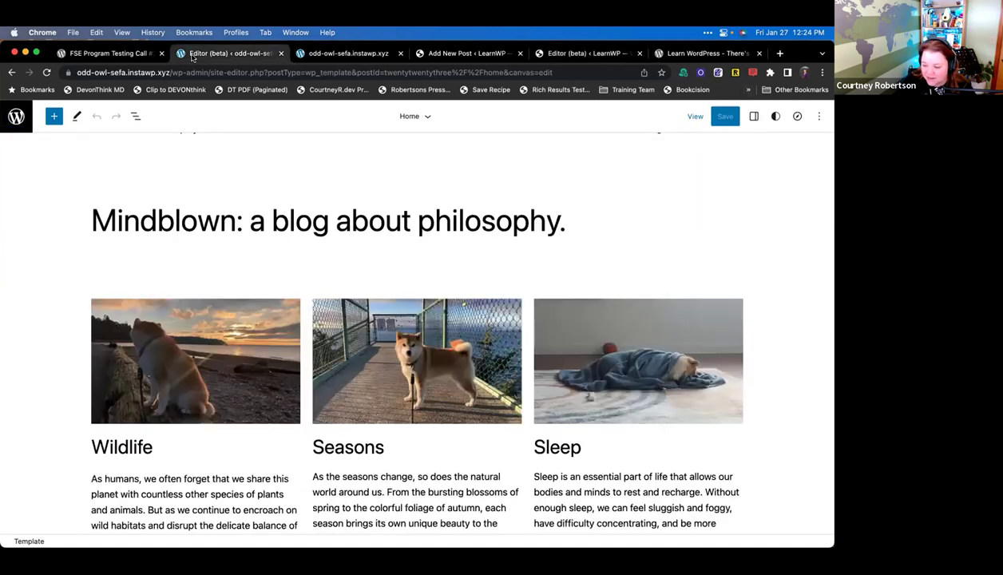
left_click(581, 57)
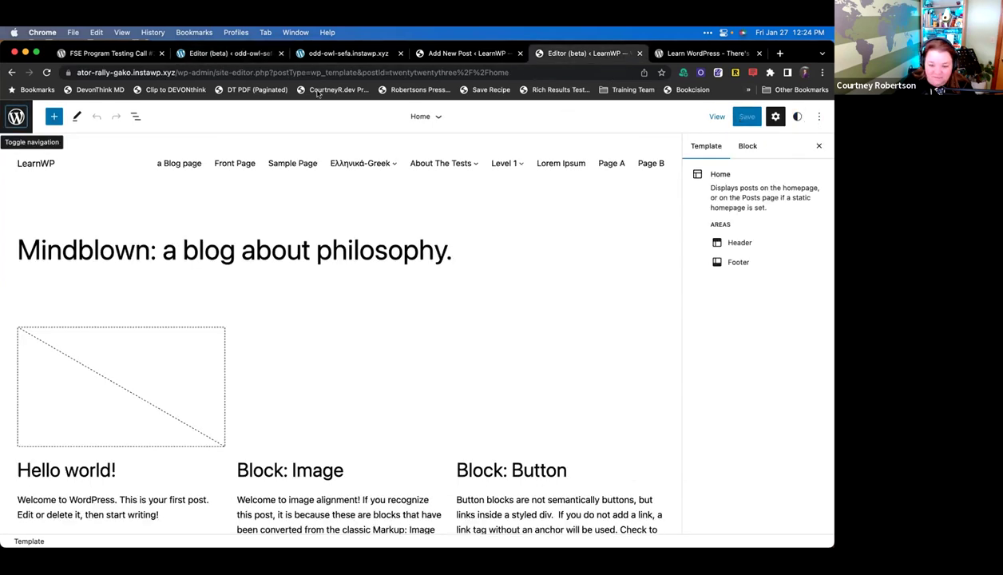
- In the odd-owl-sefa editor, select the Header template part and the group below it to examine how each is highlighted, ending on the Header
left_click(221, 54)
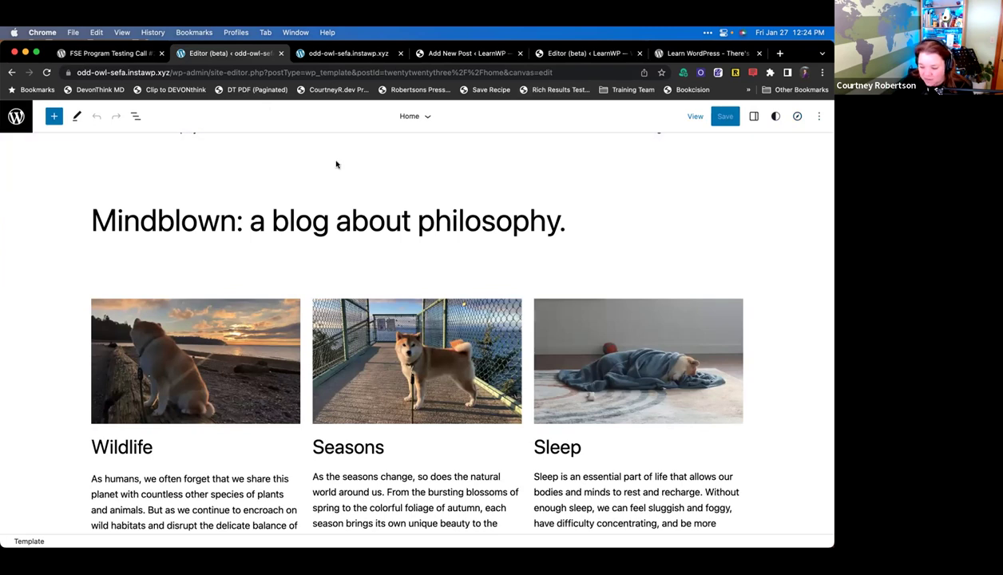
left_click(298, 146)
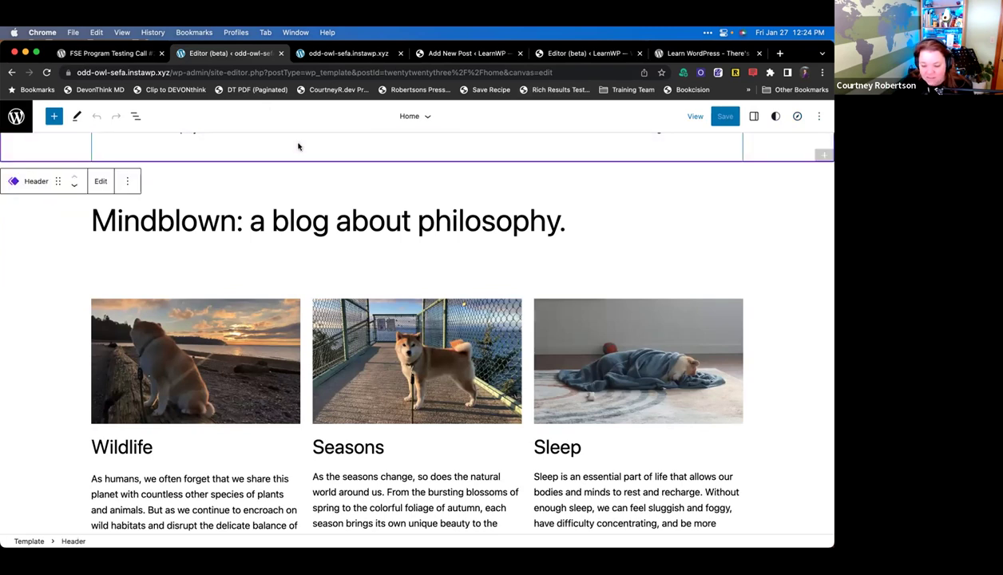
left_click(376, 180)
scroll(343, 160, "down", 1)
scroll(327, 138, "up", 2)
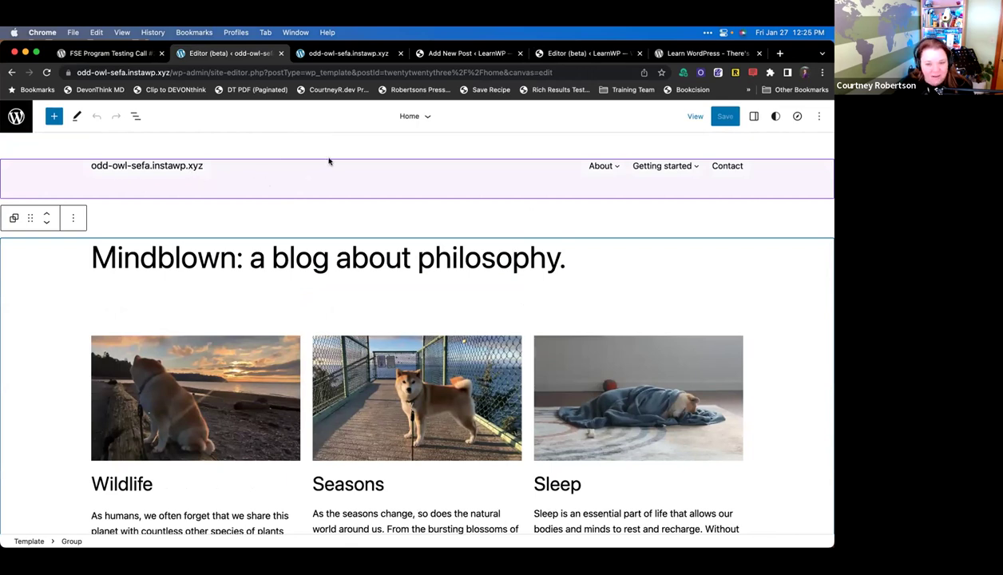
left_click(271, 160)
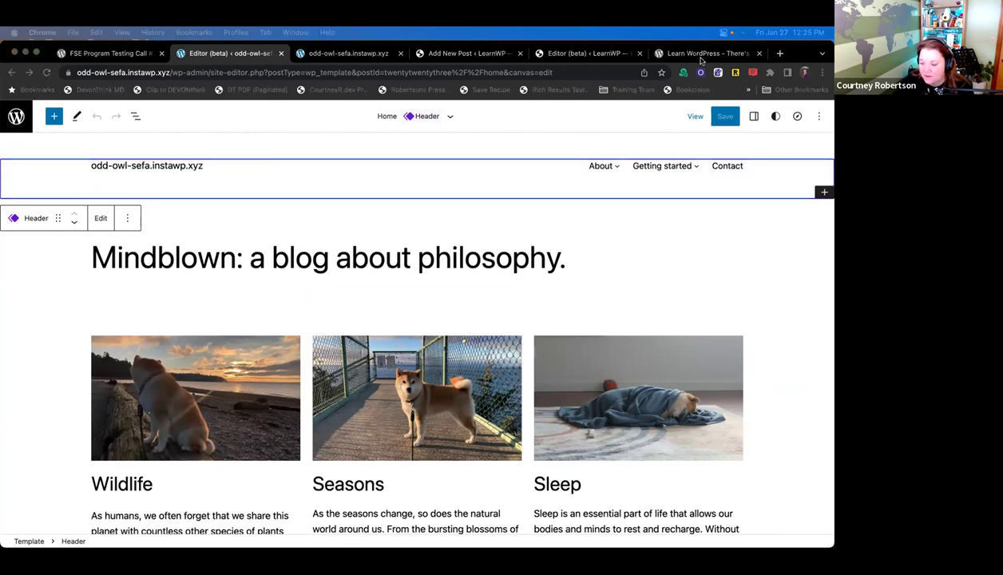
- Select the Header template part in the LearnWP editor's Home template to compare its highlighting
left_click(703, 53)
left_click(591, 53)
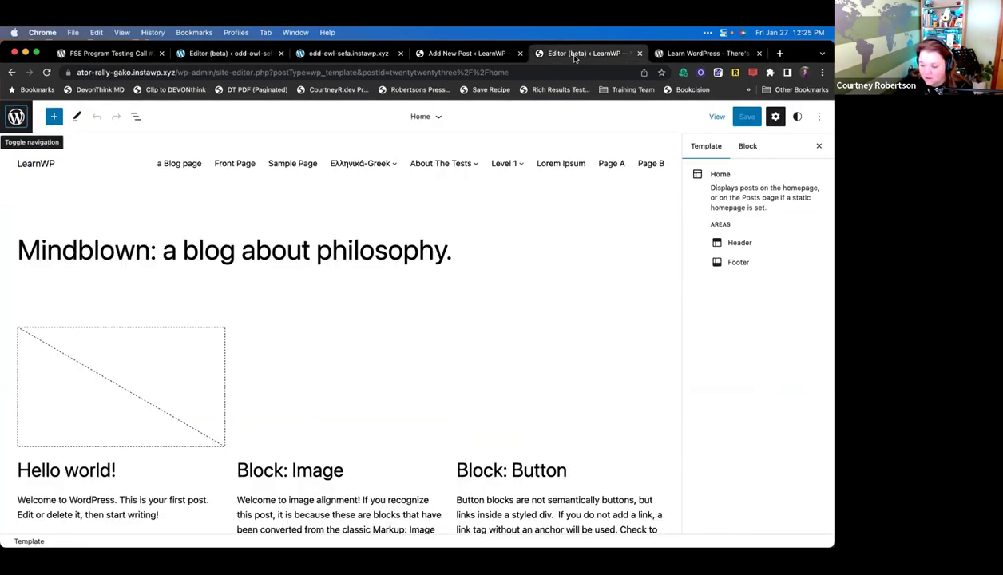
left_click(234, 177)
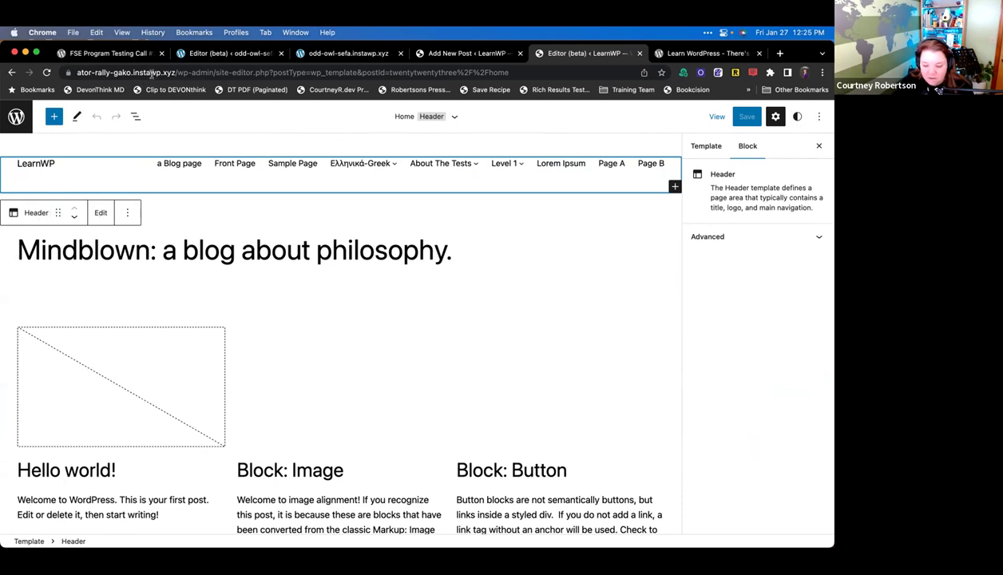
- In the FSE Call for Testing 20 draft, begin the second list item with "Oh, the Settings button has changed. Hm, I"
left_click(186, 54)
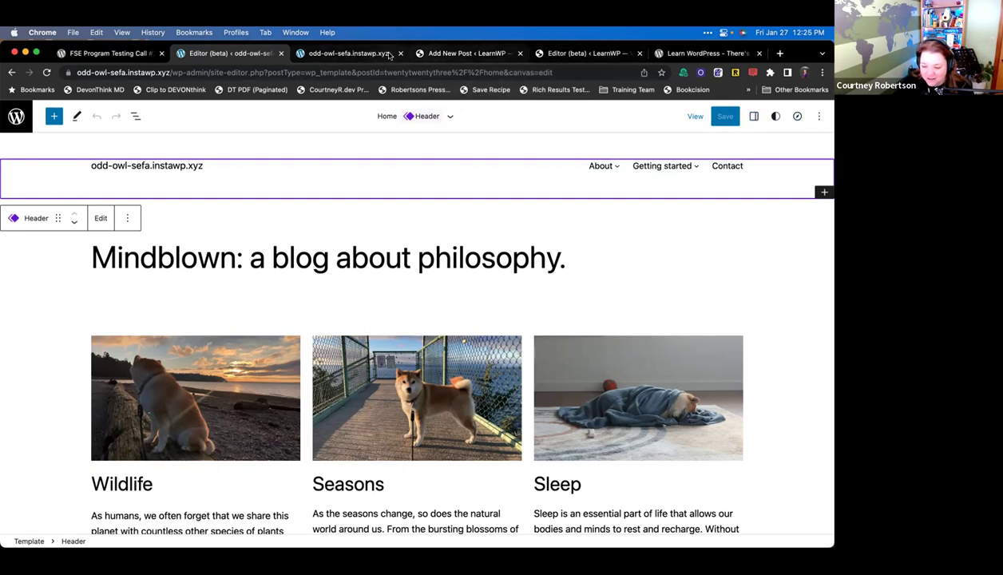
left_click(457, 52)
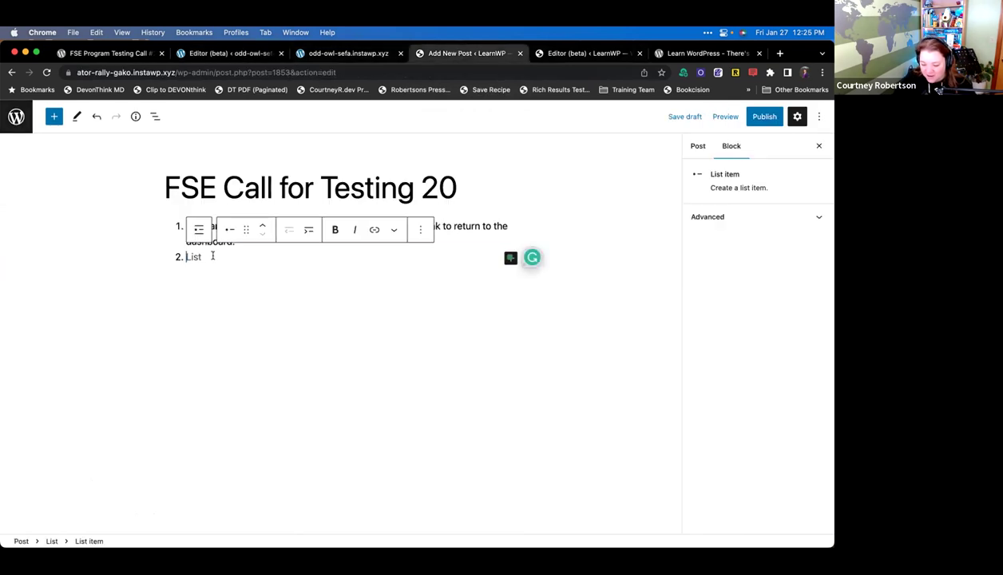
type("Oh, the se")
key("BackSpace")
key("BackSpace")
type("Setting")
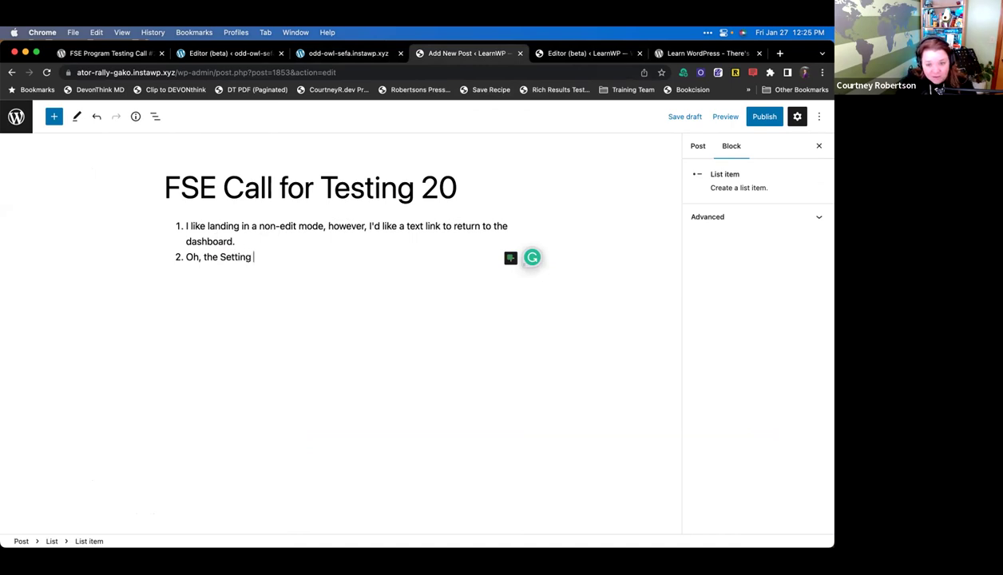
key("BackSpace")
type("s")
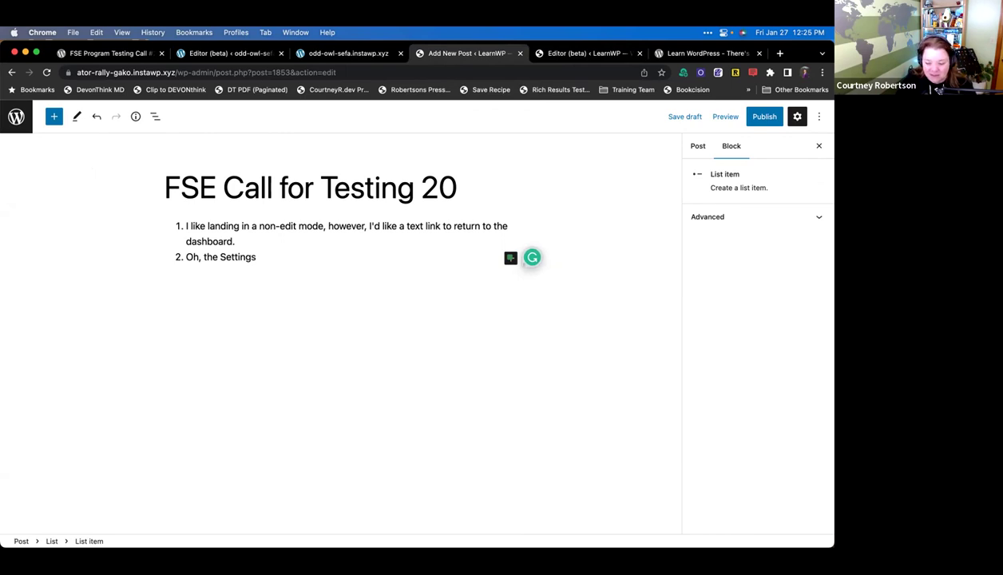
type(" buton ico")
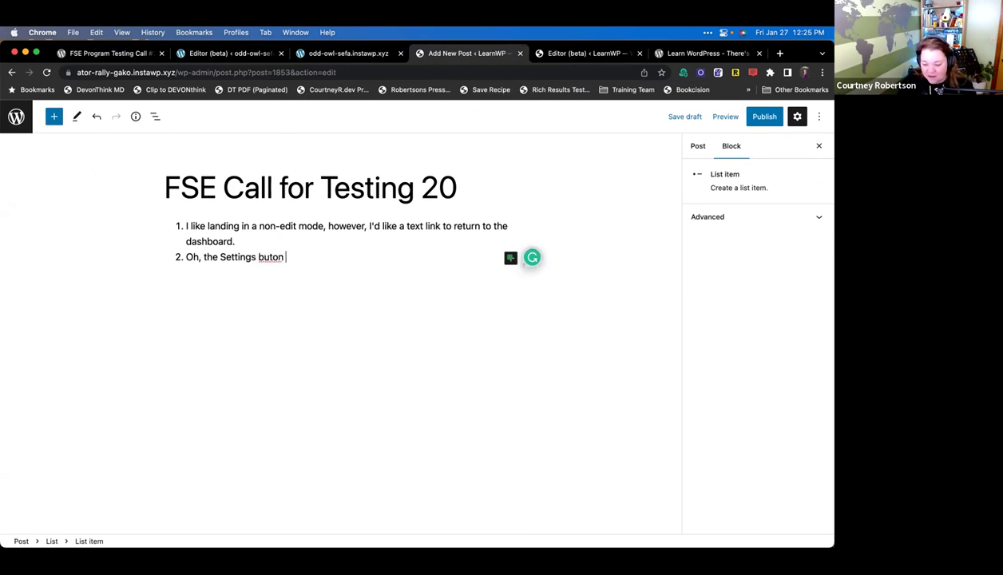
key("BackSpace")
key("BackSpace")
key("BackSpace")
key("BackSpace")
key("BackSpace")
key("BackSpace")
type("ton ha")
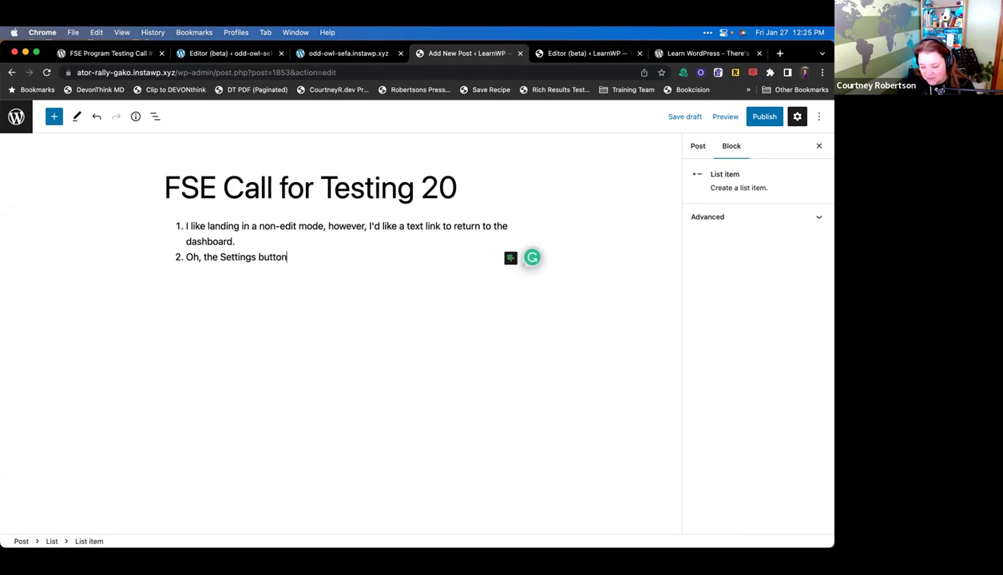
type("s change")
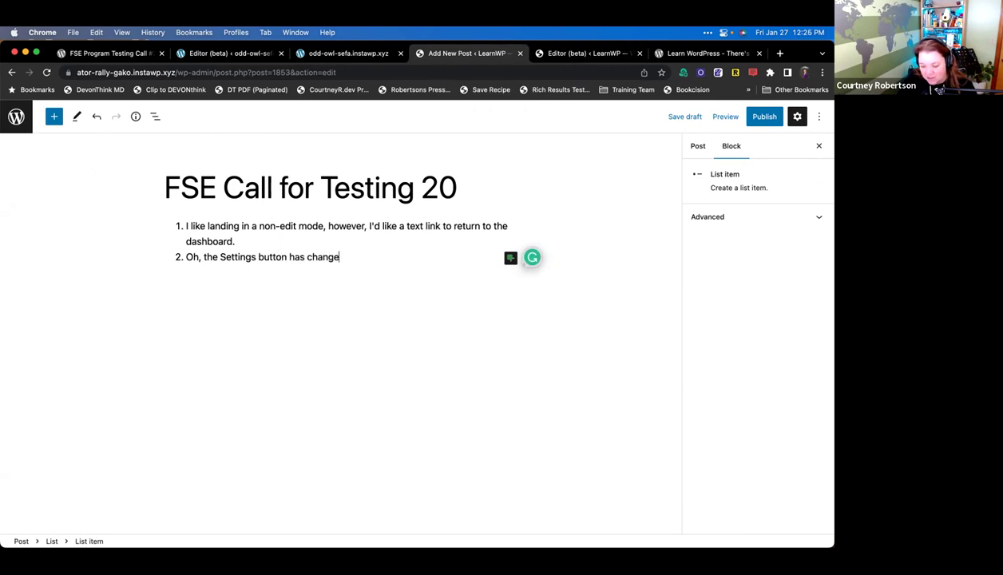
type("d. Hm, I ")
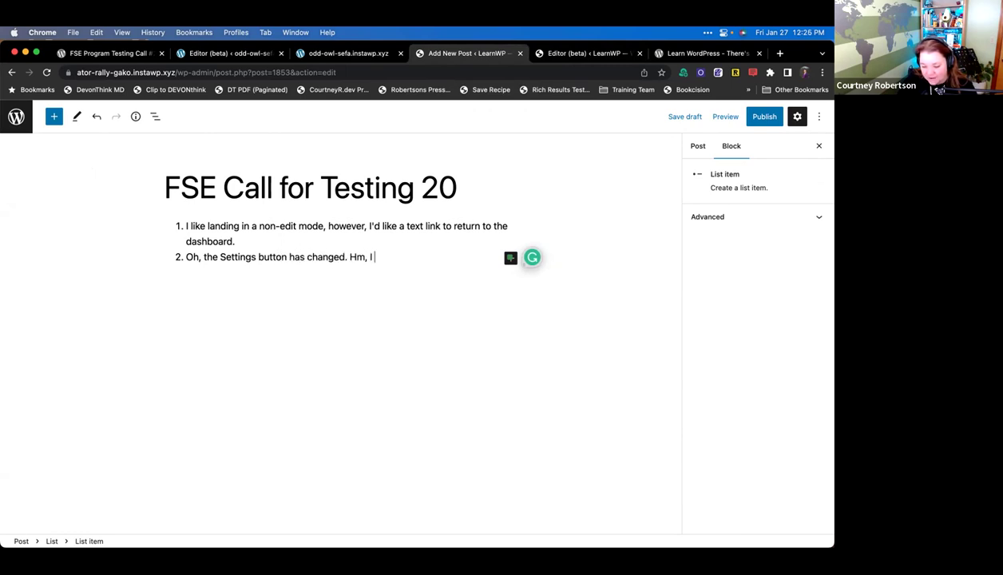
- Complete the second item with "like the former one better as it is more standard across the internet to represent settings." and add a third item
type("like th")
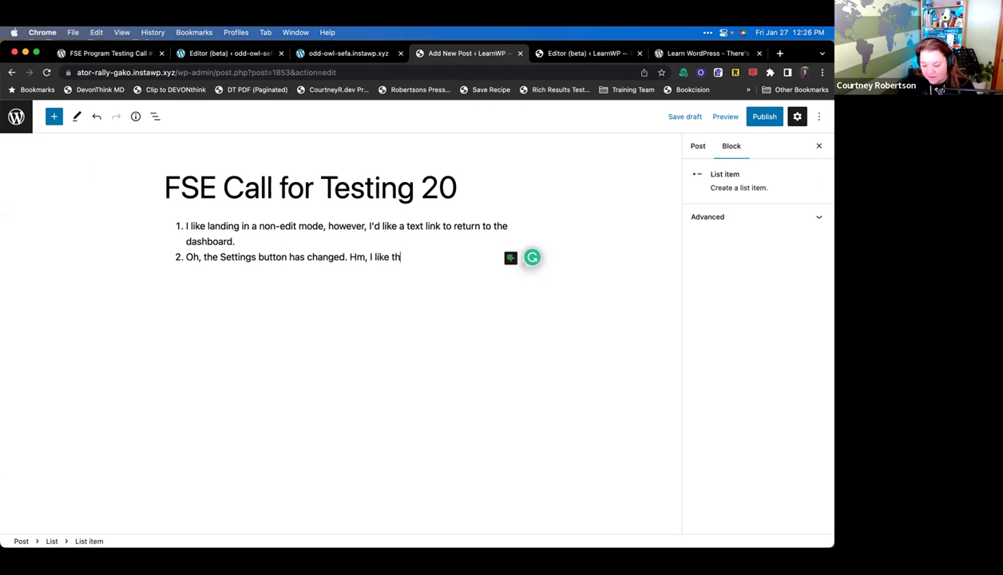
type("e former")
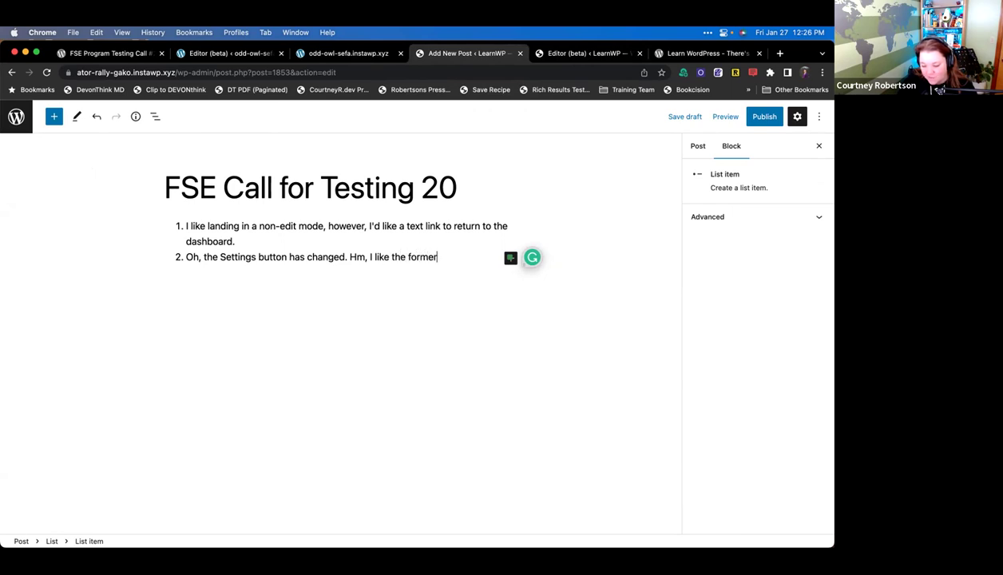
type(" one better as ")
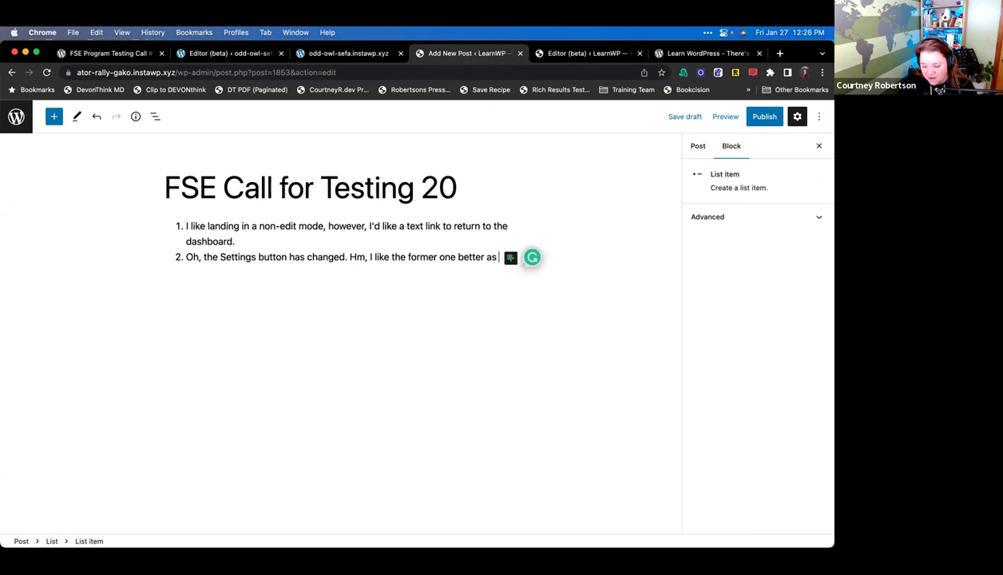
type("it is more standard acr")
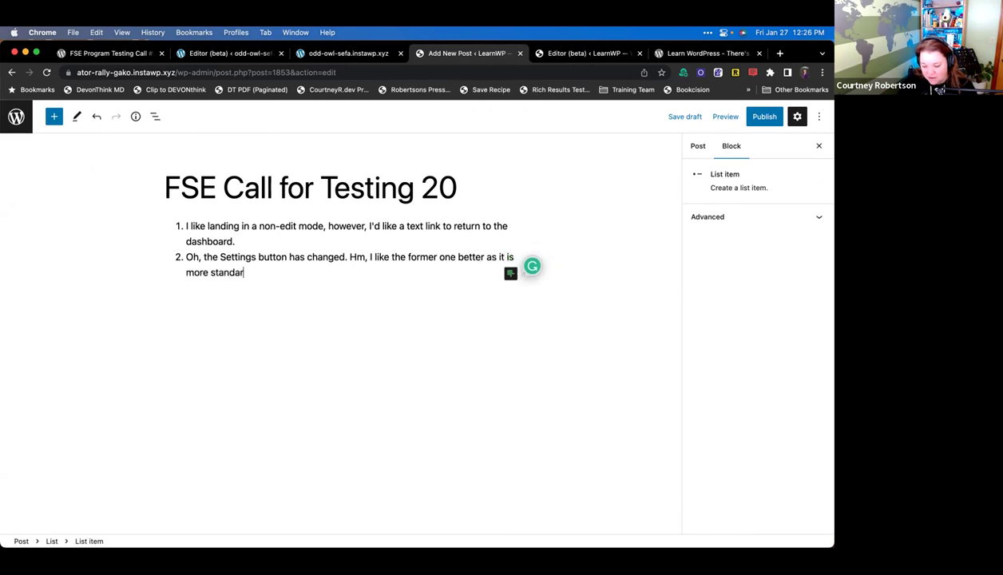
type("oss the ine")
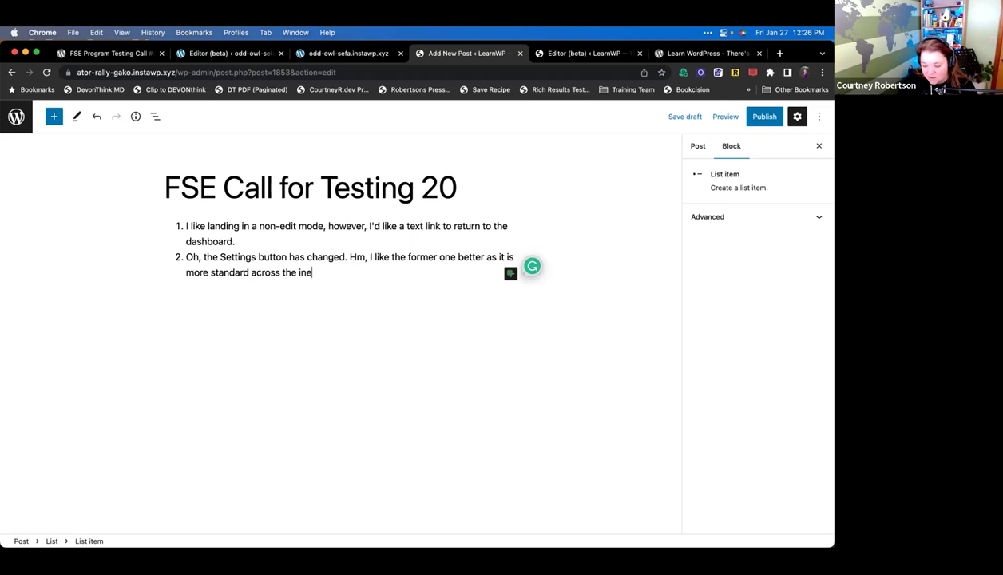
key("BackSpace")
type("ternet to repre")
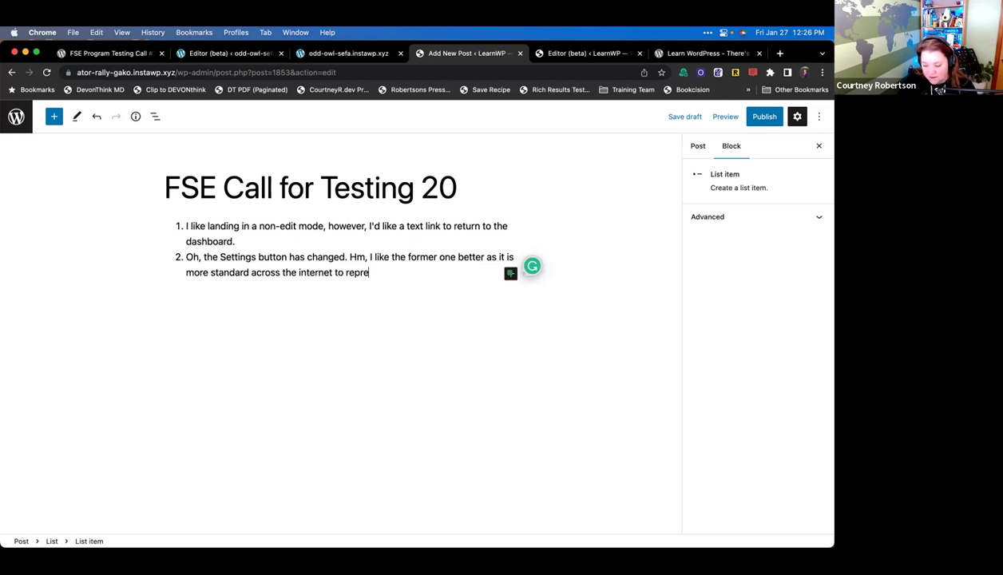
type("sent settings.")
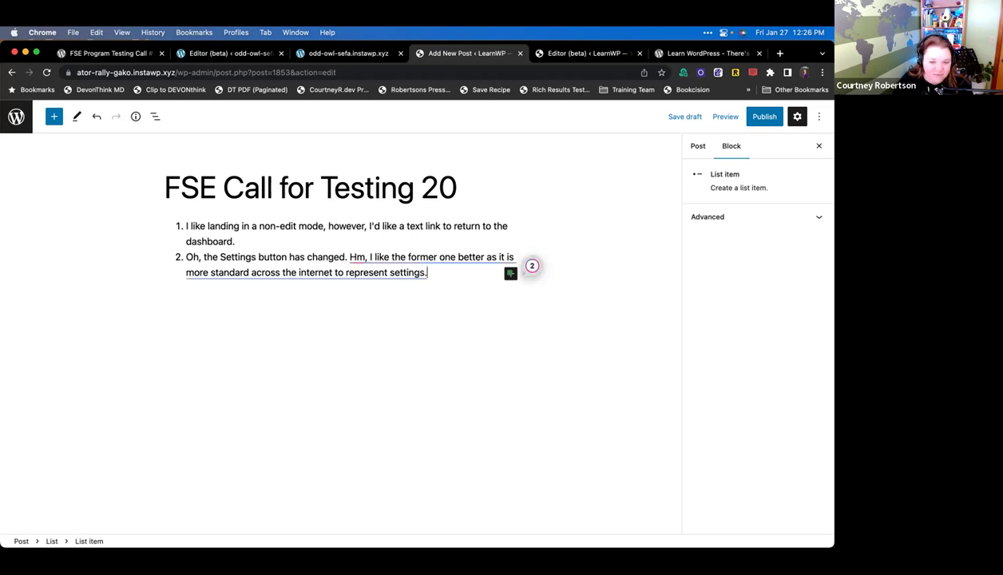
key("Return")
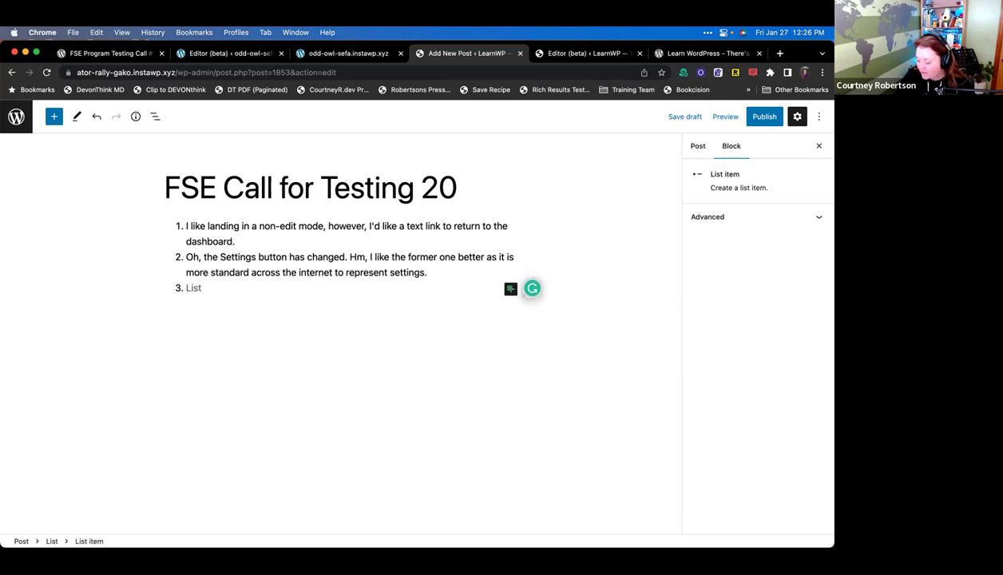
- Read the testing call's "Switch your site" and "Import your widgets and customize your navigation" instructions
left_click(234, 56)
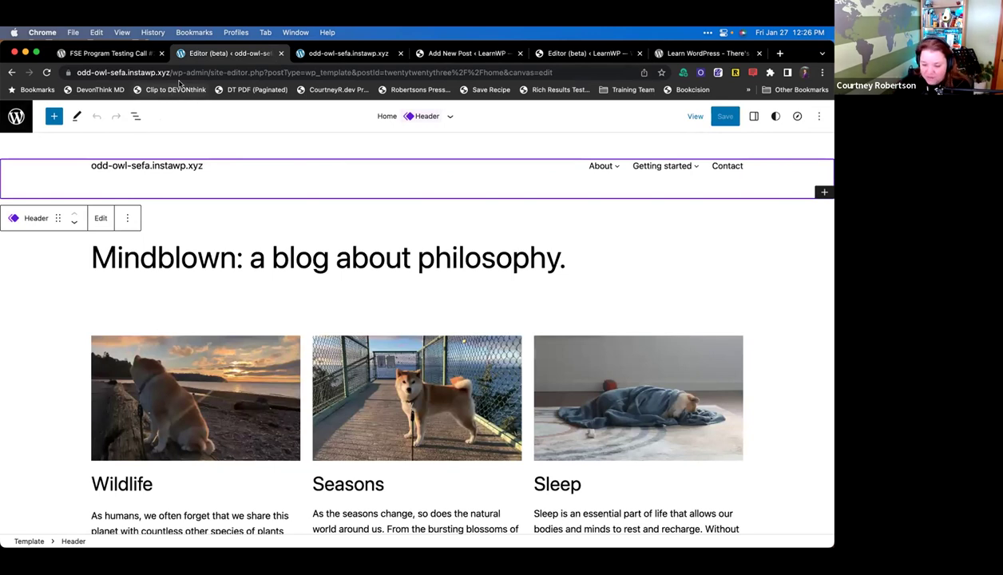
left_click(135, 56)
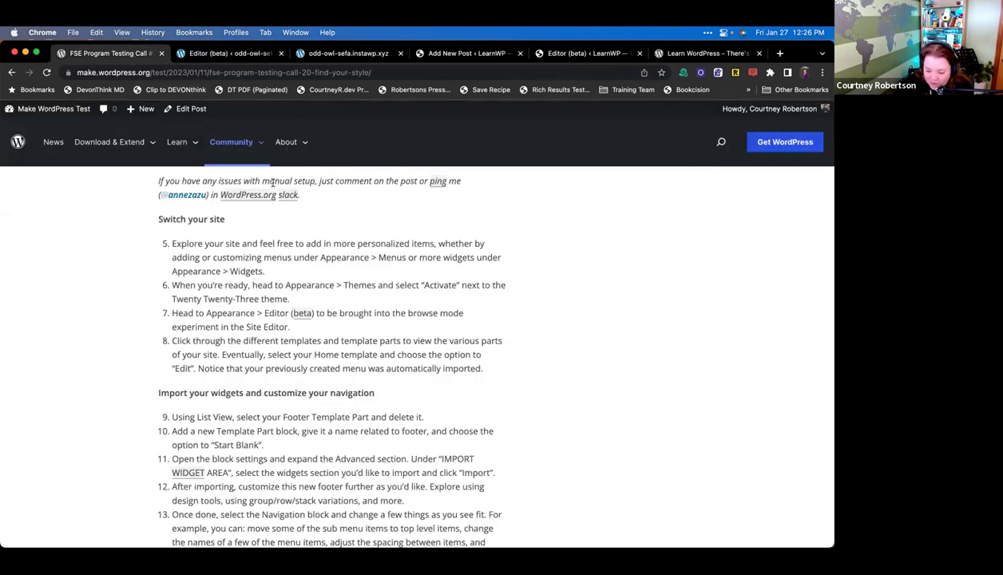
scroll(431, 240, "up", 1)
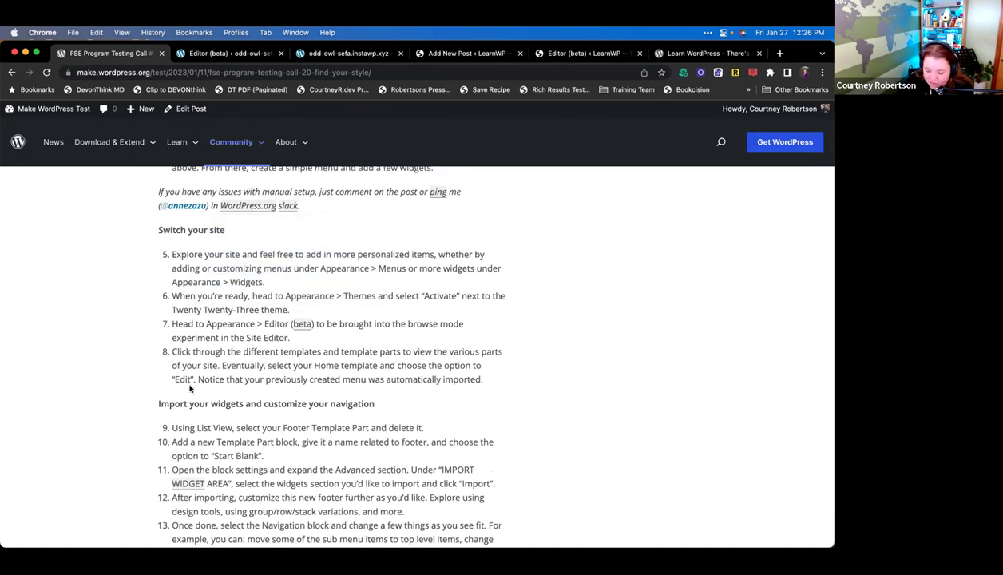
scroll(285, 373, "down", 2)
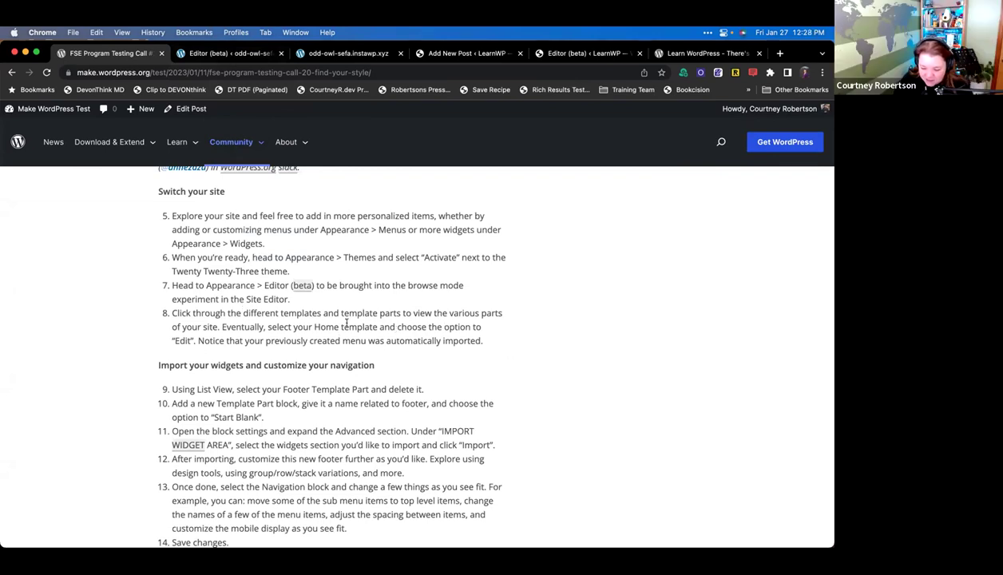
scroll(319, 313, "down", 1)
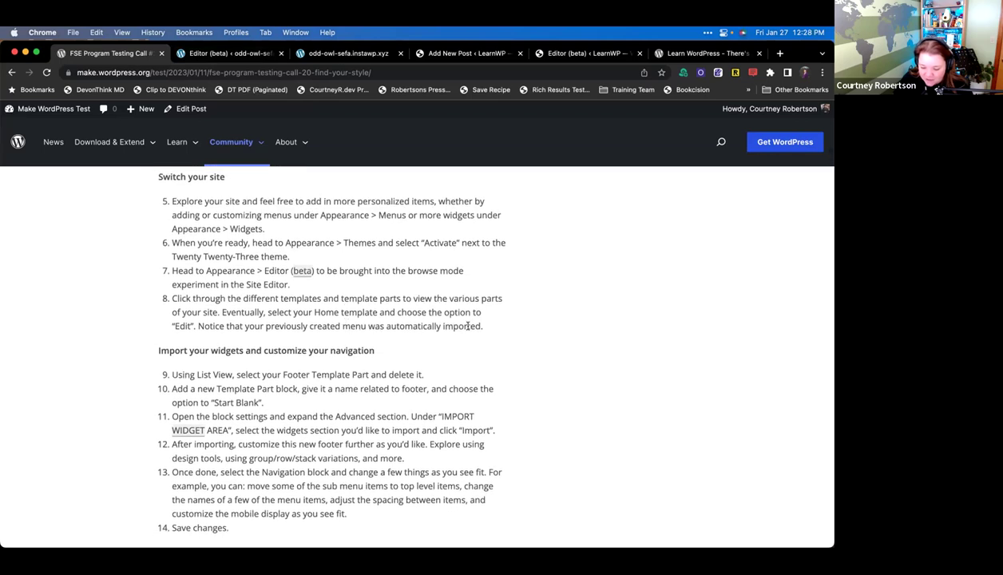
scroll(361, 345, "down", 4)
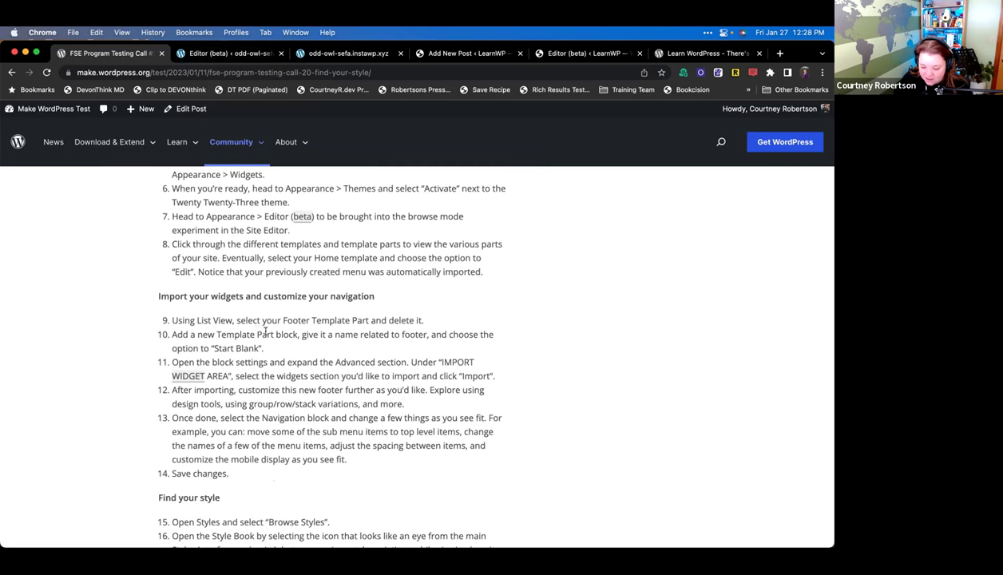
left_click_drag(171, 318, 272, 332)
key("super+m")
left_click(433, 298)
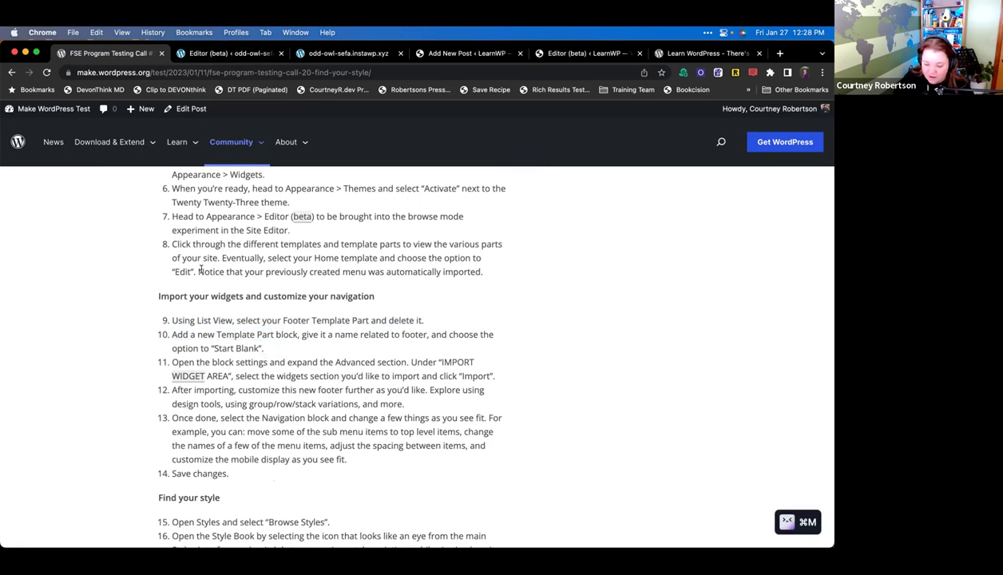
- In the odd-owl-sefa Home template, remove the Query Loop block's wide alignment and set it to Full width
left_click(230, 54)
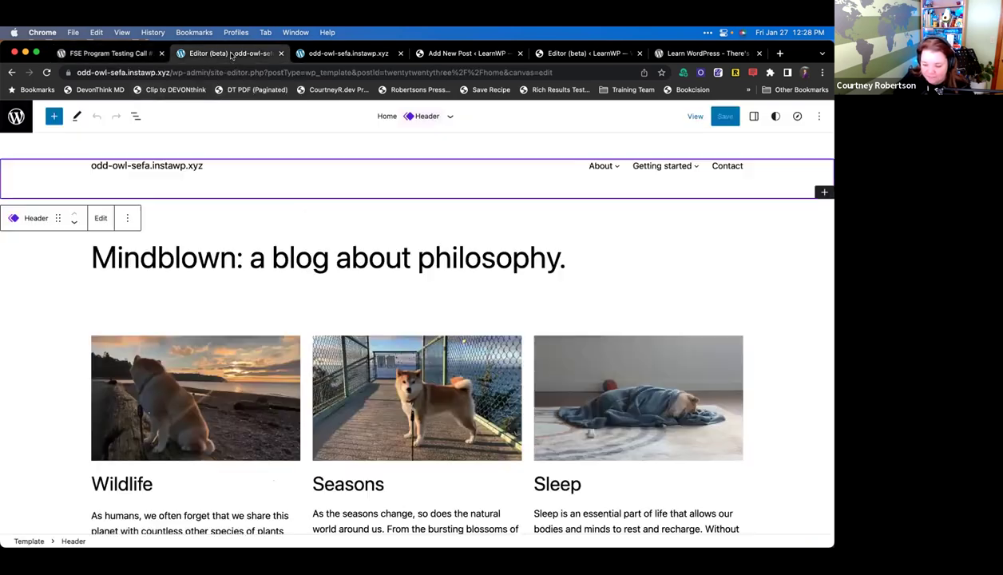
left_click(371, 262)
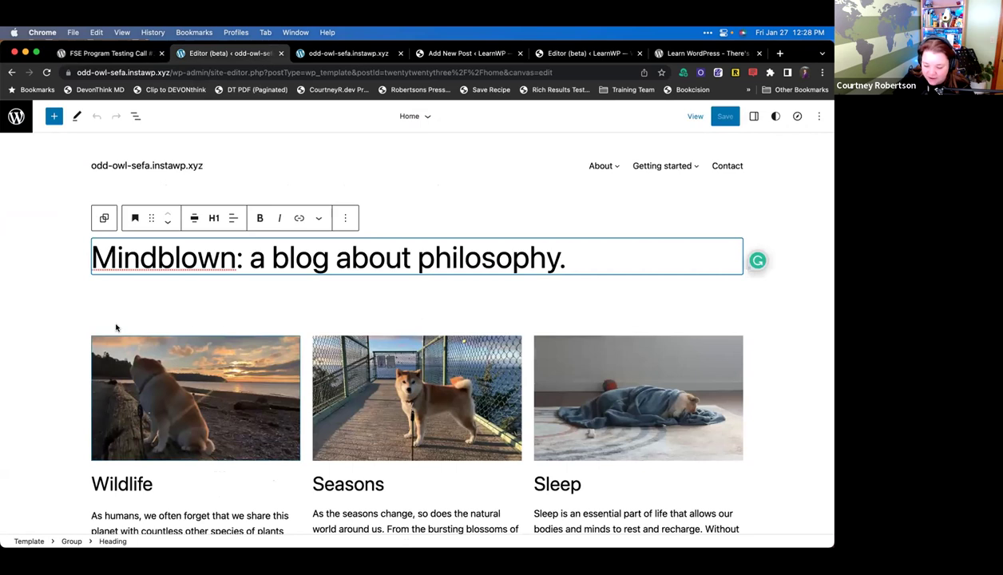
scroll(240, 320, "down", 5)
left_click(92, 239)
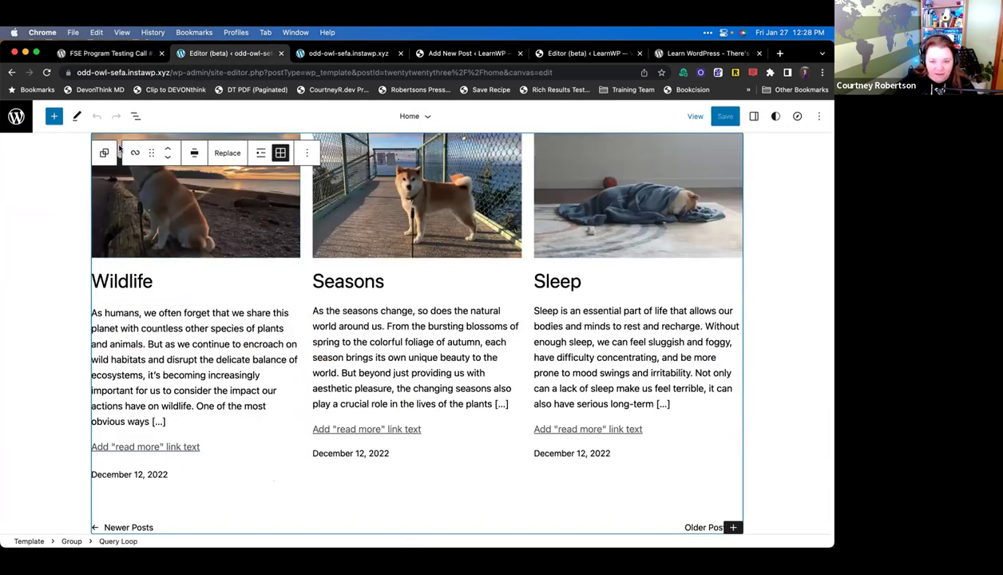
left_click(193, 155)
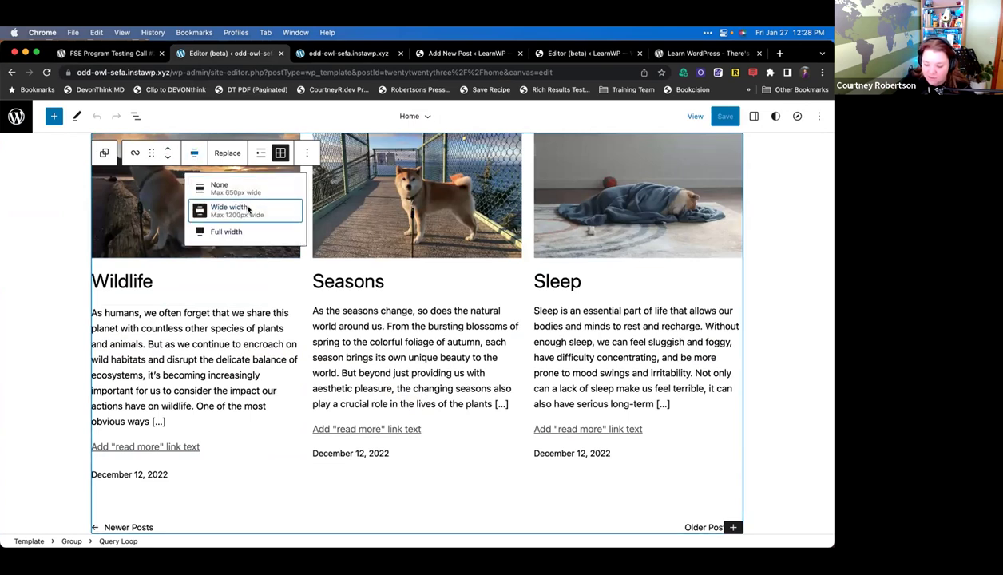
left_click(240, 207)
left_click(343, 153)
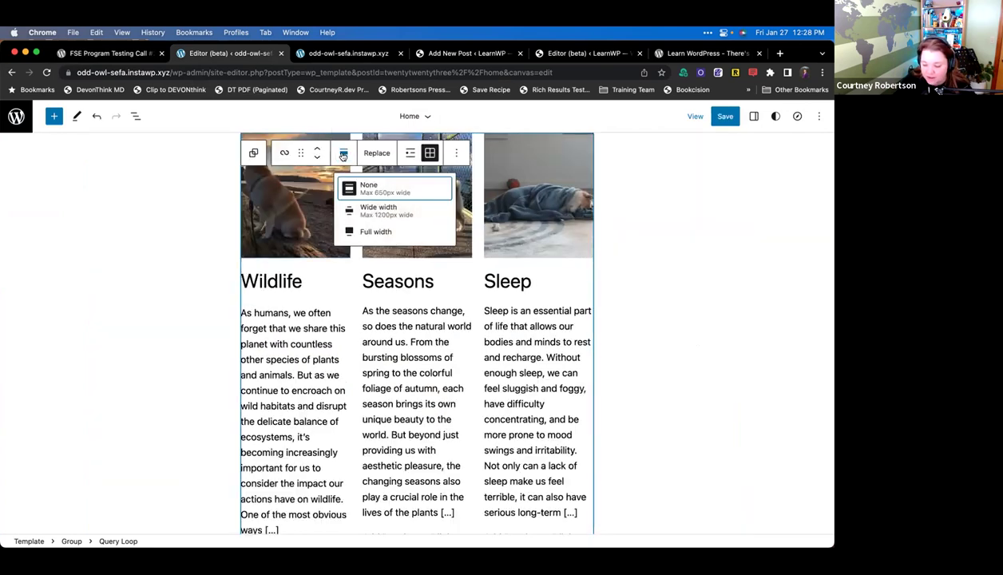
left_click(394, 231)
- Reduce the height of the Spacer block between the post pagination and the "Got any book recommendations?" columns
scroll(348, 270, "down", 3)
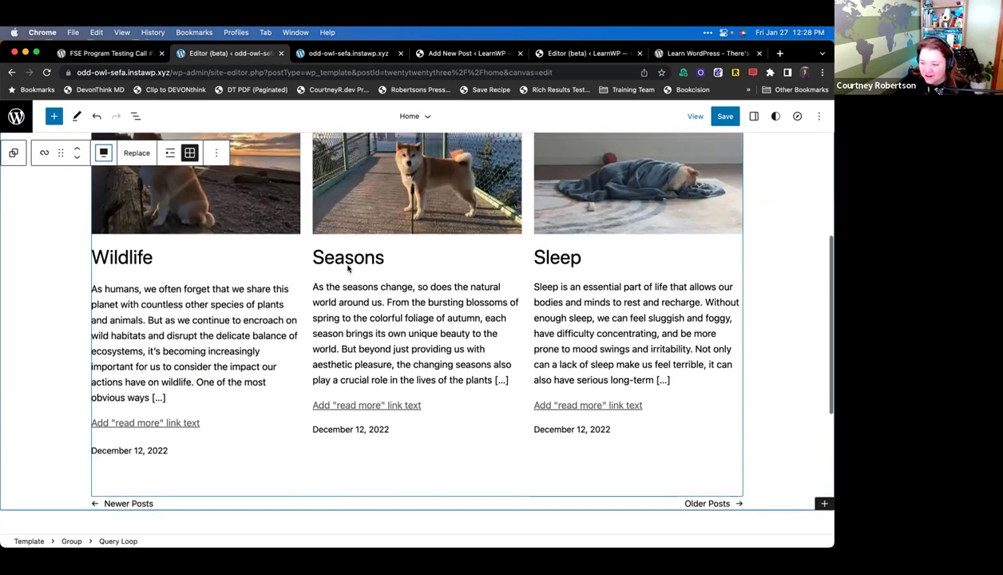
scroll(348, 269, "down", 5)
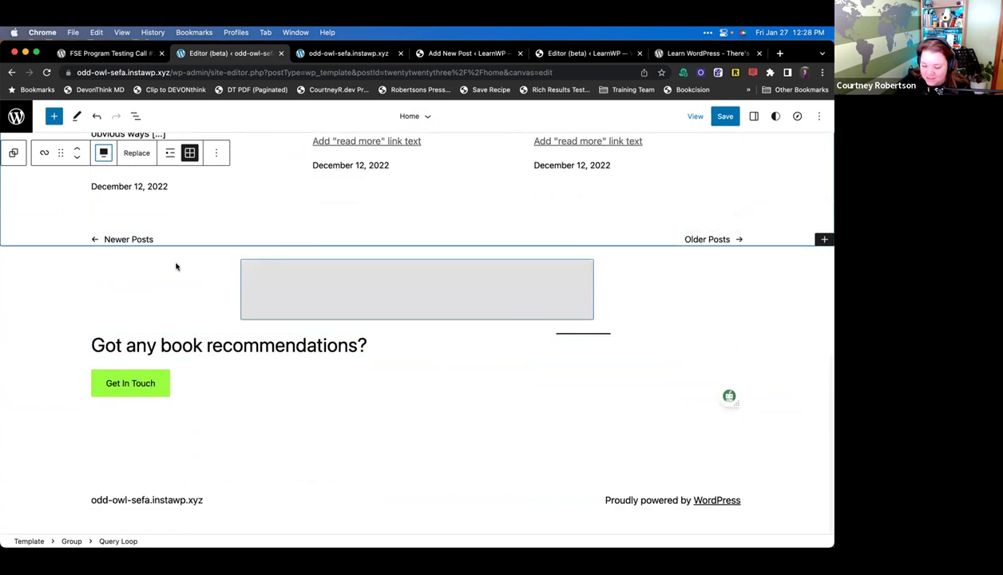
left_click(485, 267)
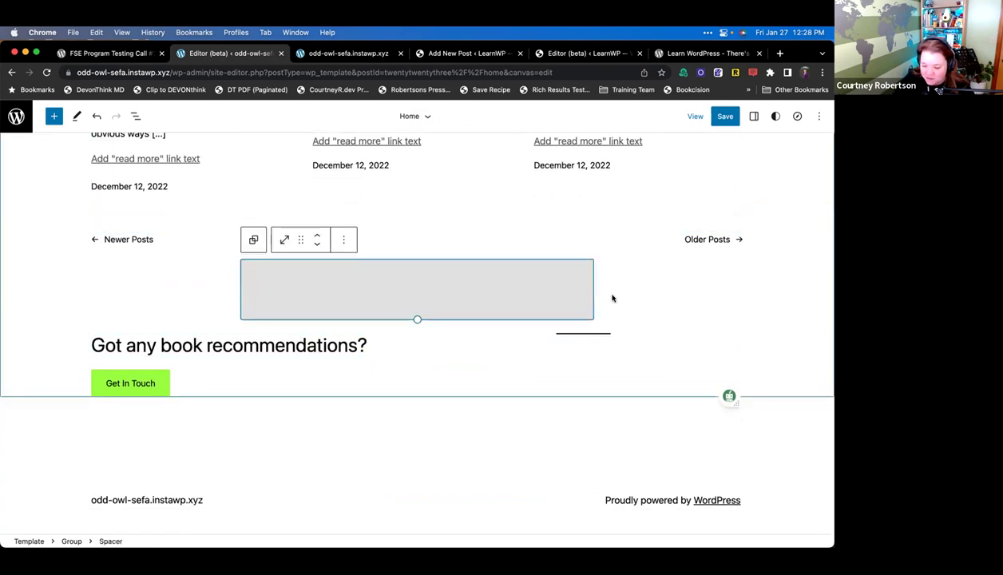
left_click_drag(417, 321, 413, 300)
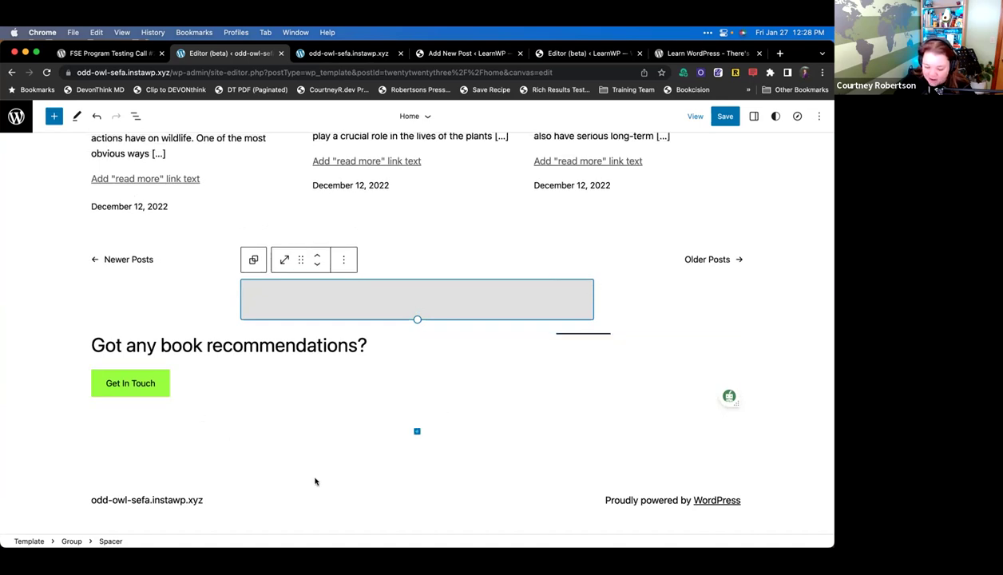
- Toggle the Home template's List View several times and leave it open
left_click(136, 117)
left_click(136, 117)
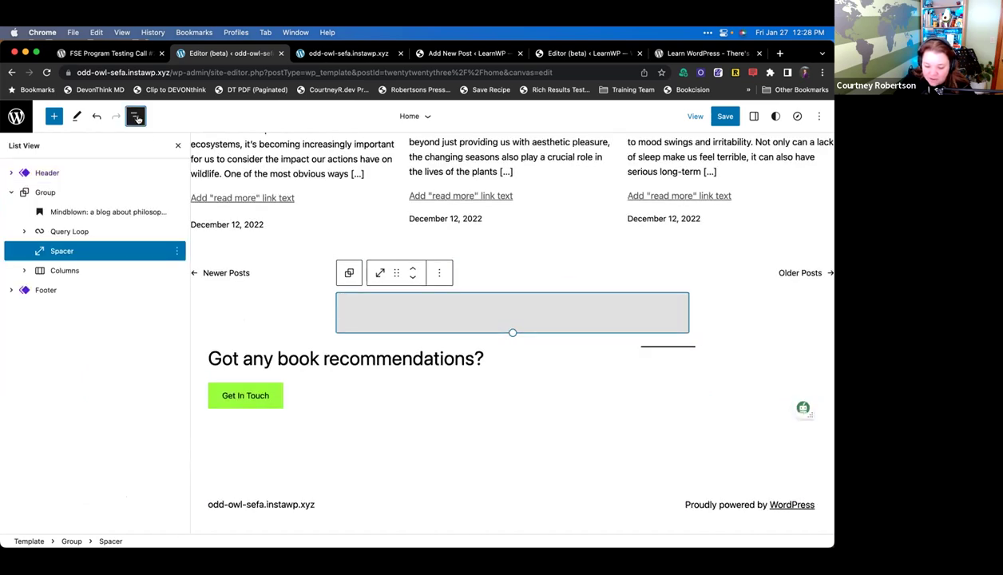
left_click(136, 117)
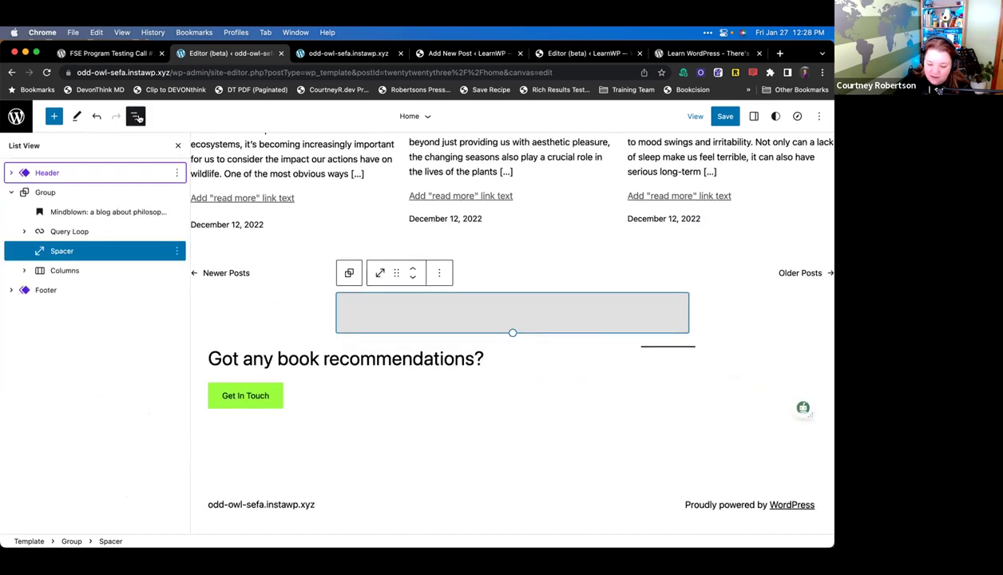
left_click(136, 118)
left_click(136, 116)
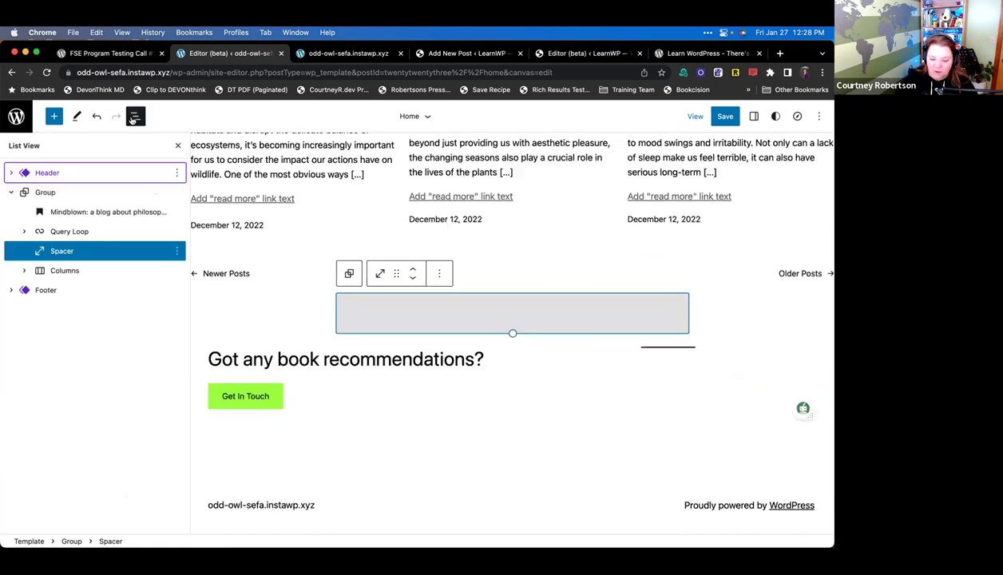
- Collapse and re-expand the Group and Footer entries in the Home template's List View, leaving both expanded
left_click(11, 192)
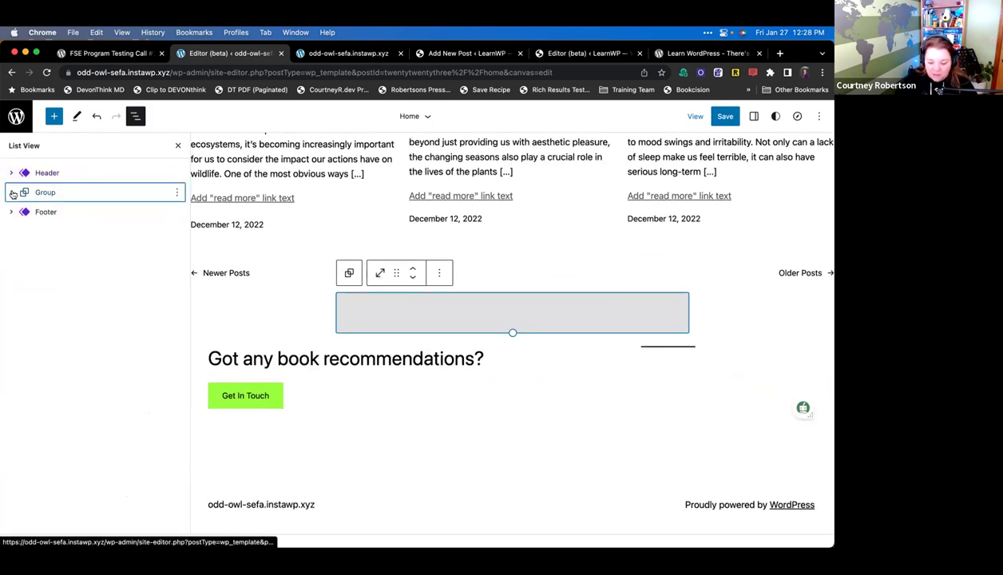
left_click(11, 192)
left_click(11, 290)
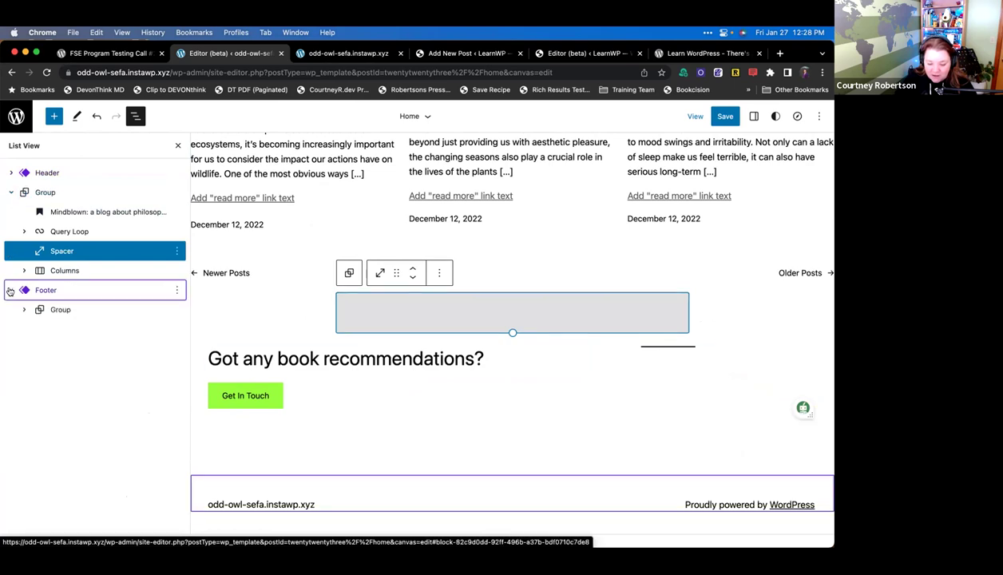
left_click(11, 291)
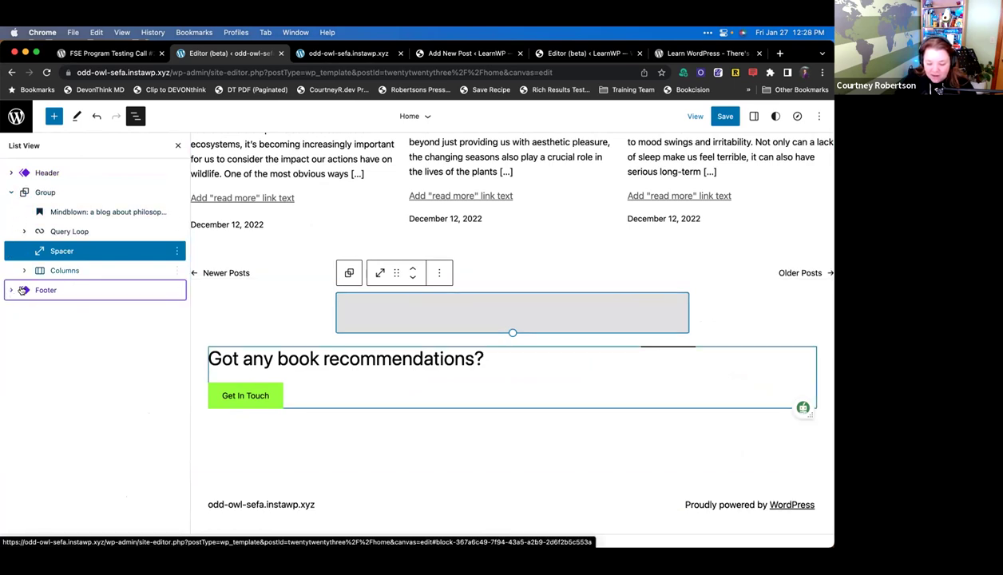
left_click(11, 291)
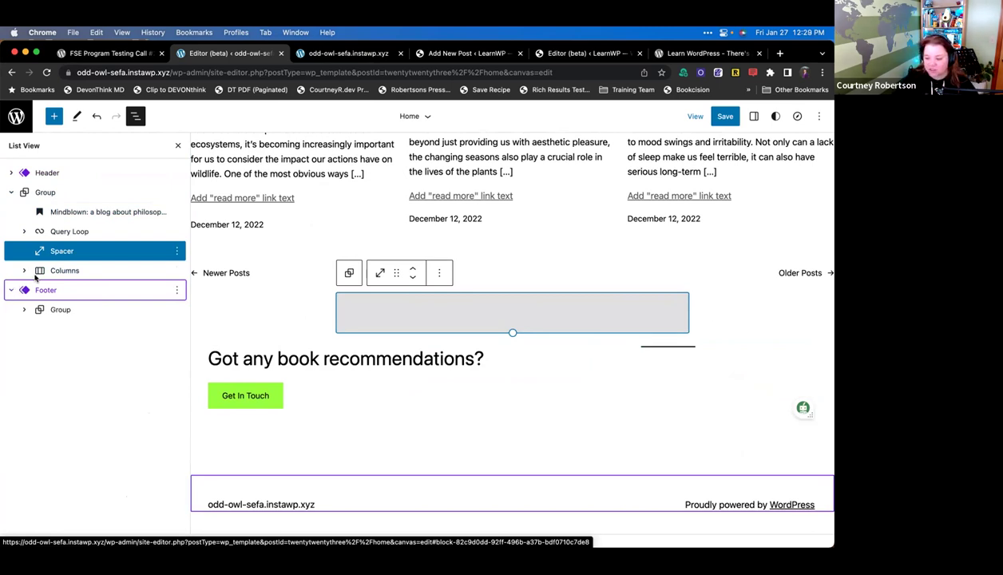
- In the "FSE Call for Testing 20" draft, add a third list item: "Have we factored in color contrast accessibility needs for the List View"
left_click(552, 53)
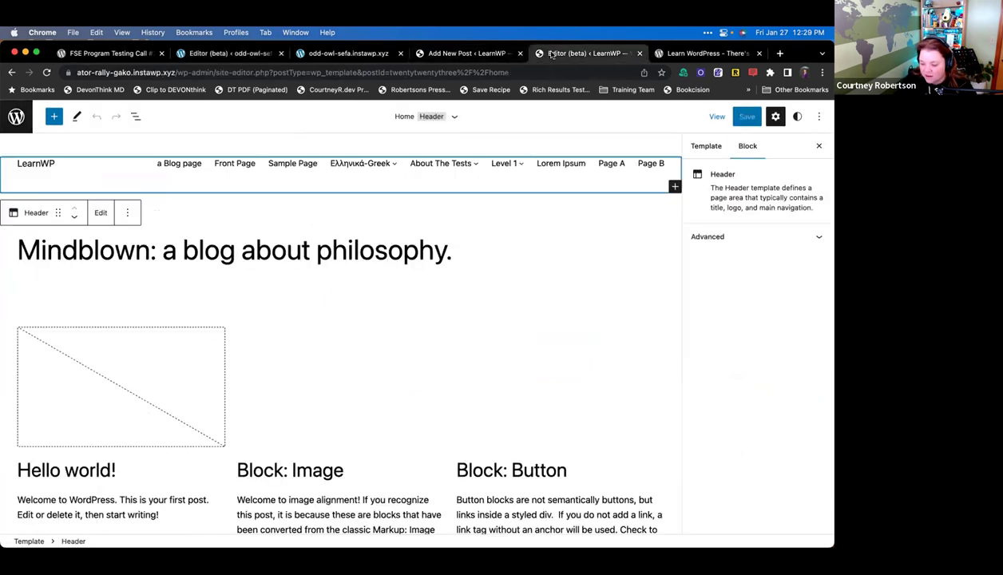
left_click(470, 54)
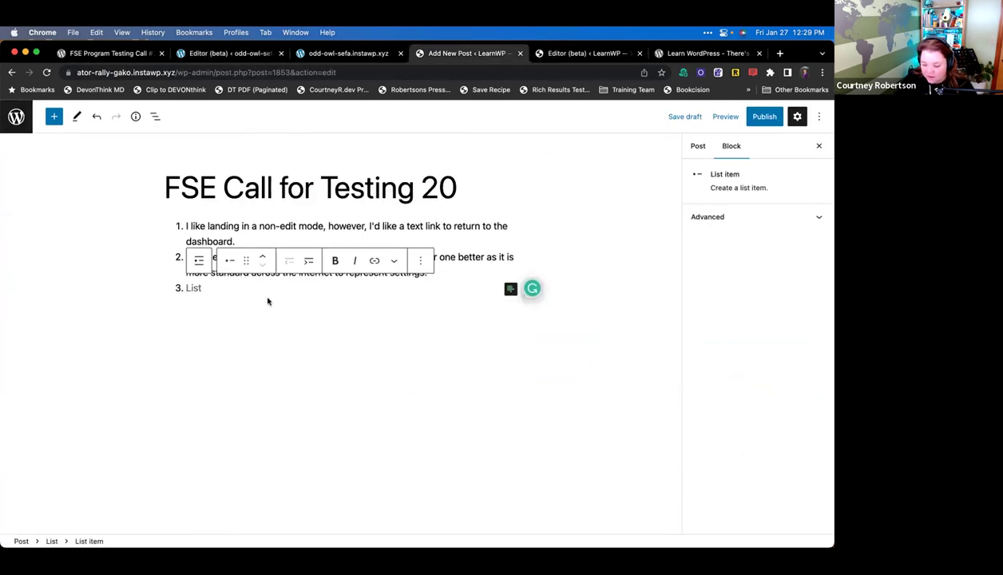
type("Hav")
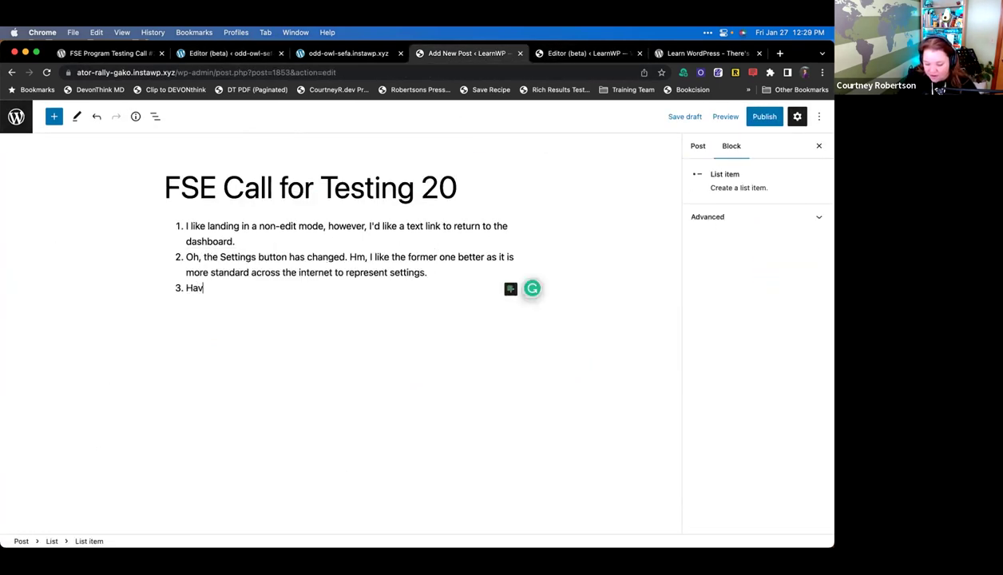
type("e we")
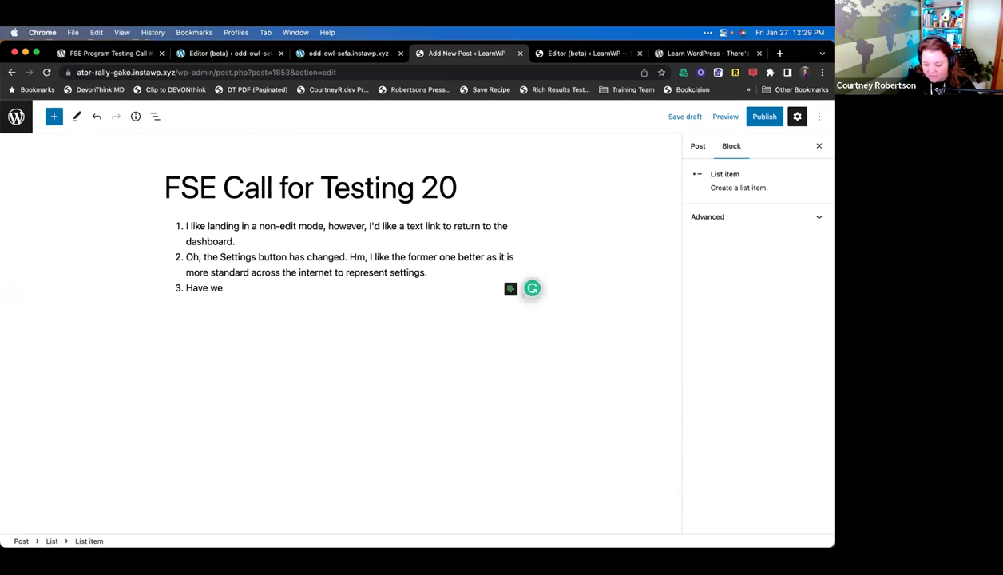
type(" afacto")
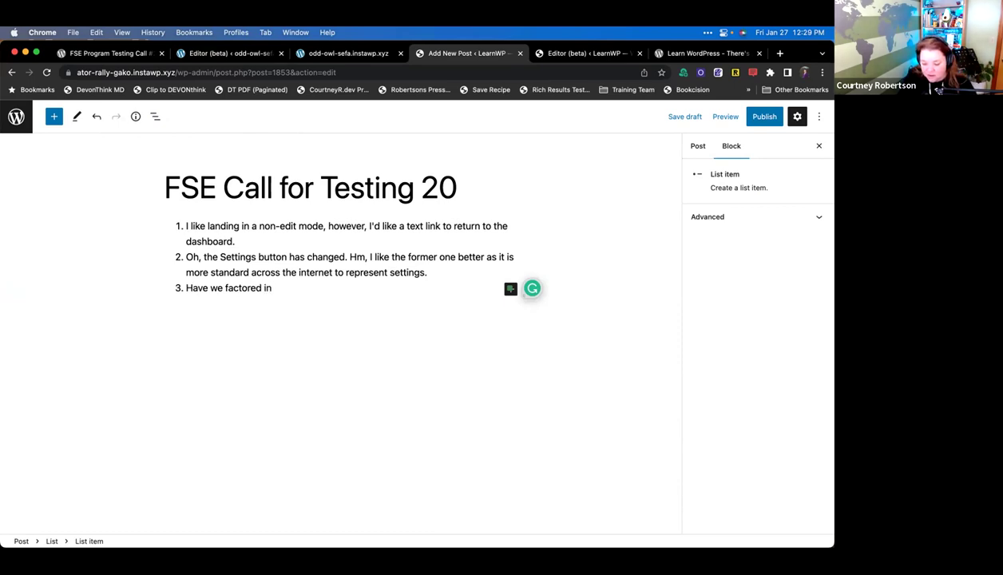
type("red in color contrast ")
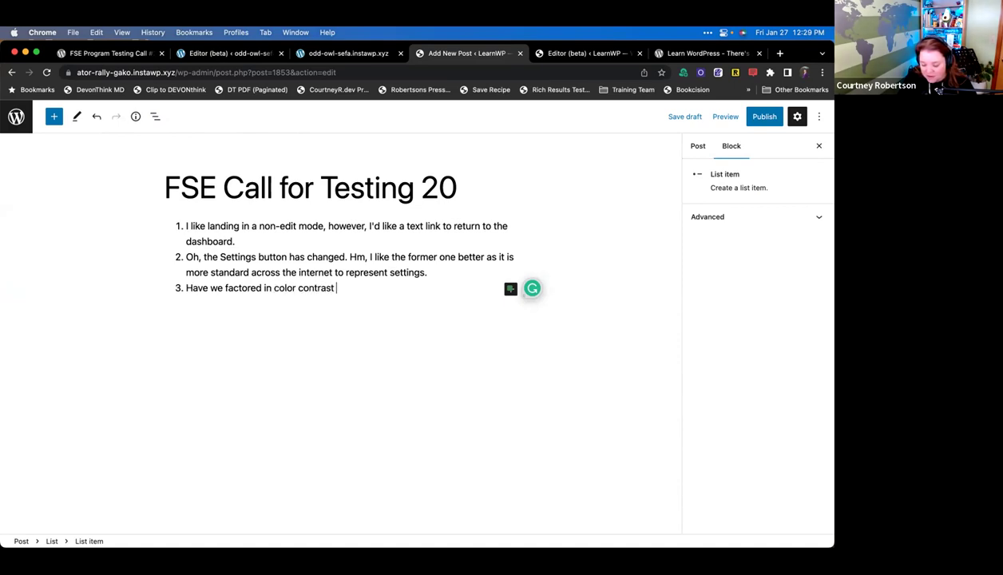
type("accessibility needs fo r")
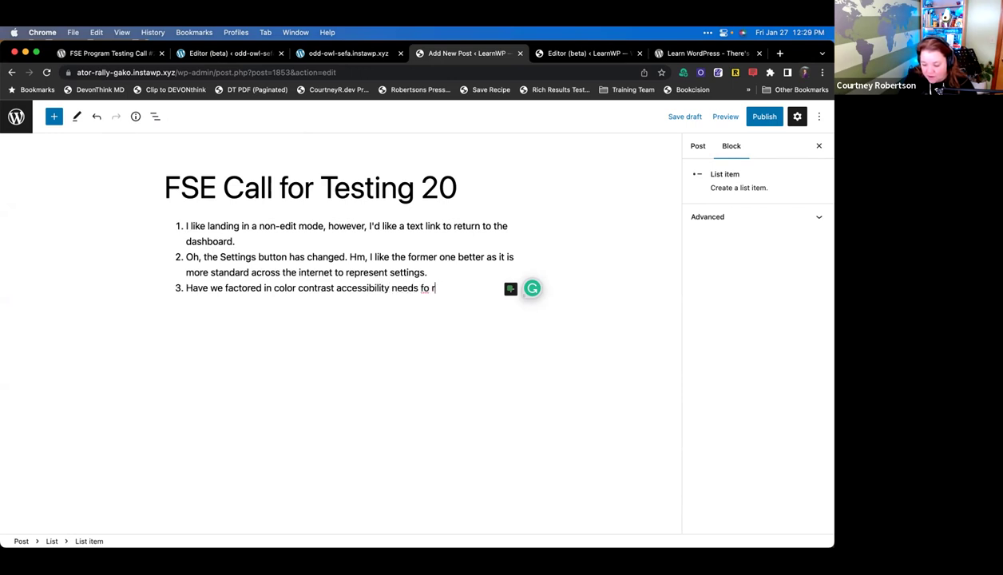
type("the List View")
key("Return")
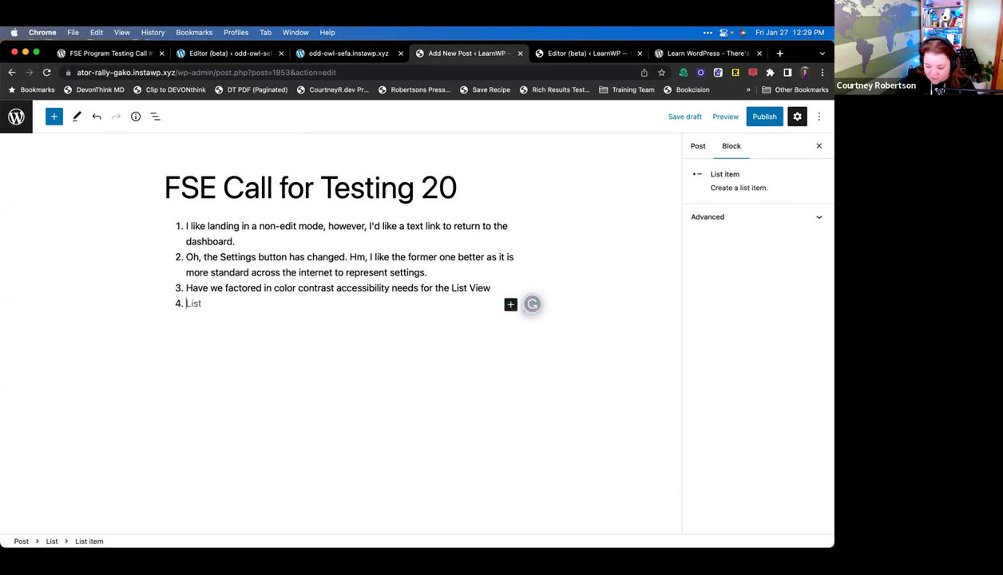
- Select the Footer template part in the odd-owl-sefa Home template's List View and check the testing call's footer instructions
left_click(195, 53)
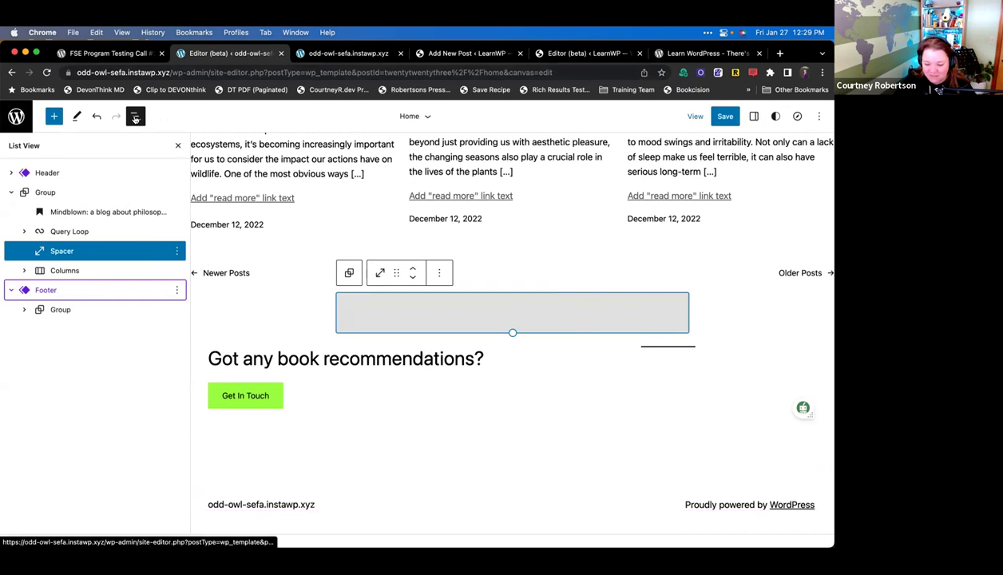
left_click(23, 271)
left_click(23, 271)
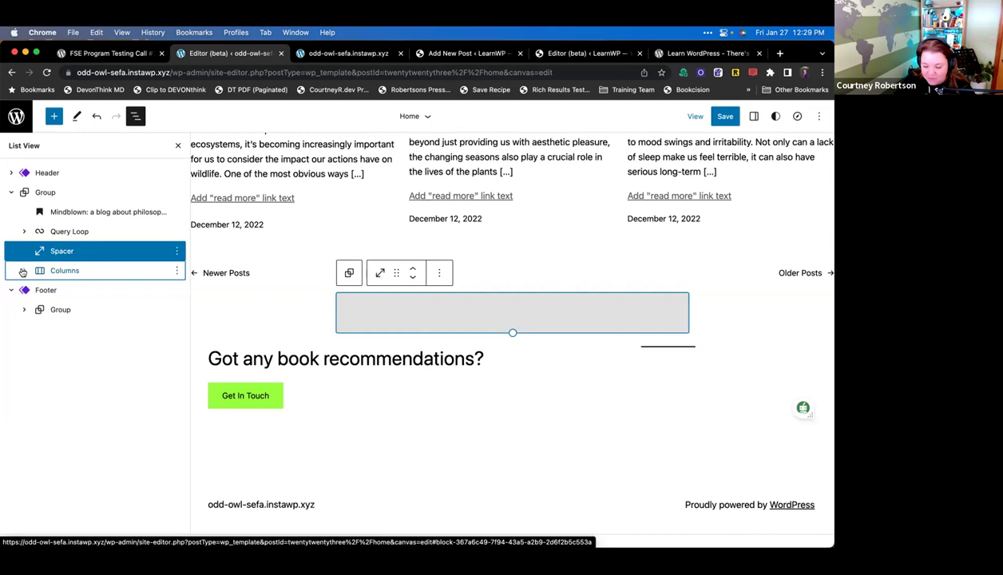
left_click(48, 292)
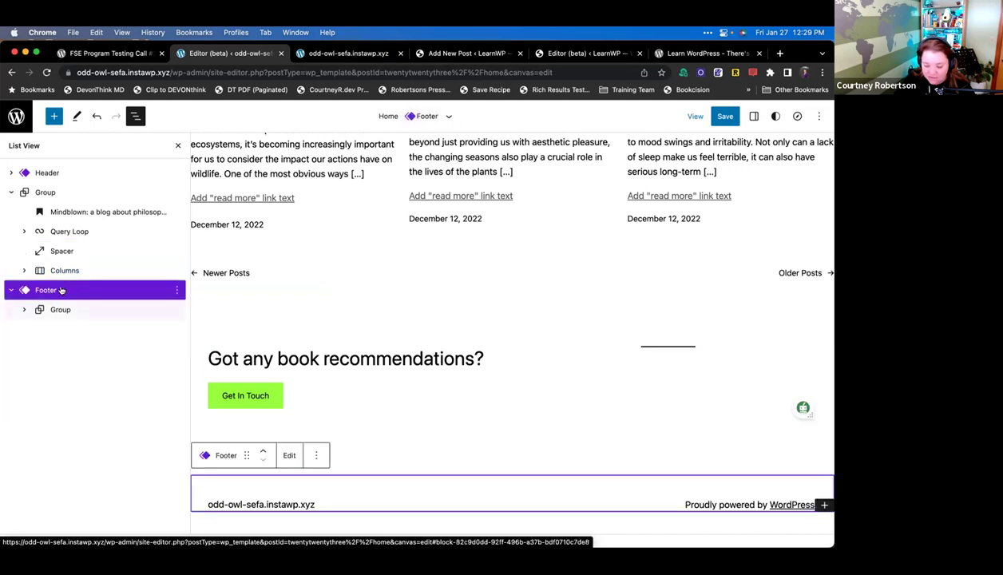
left_click(128, 54)
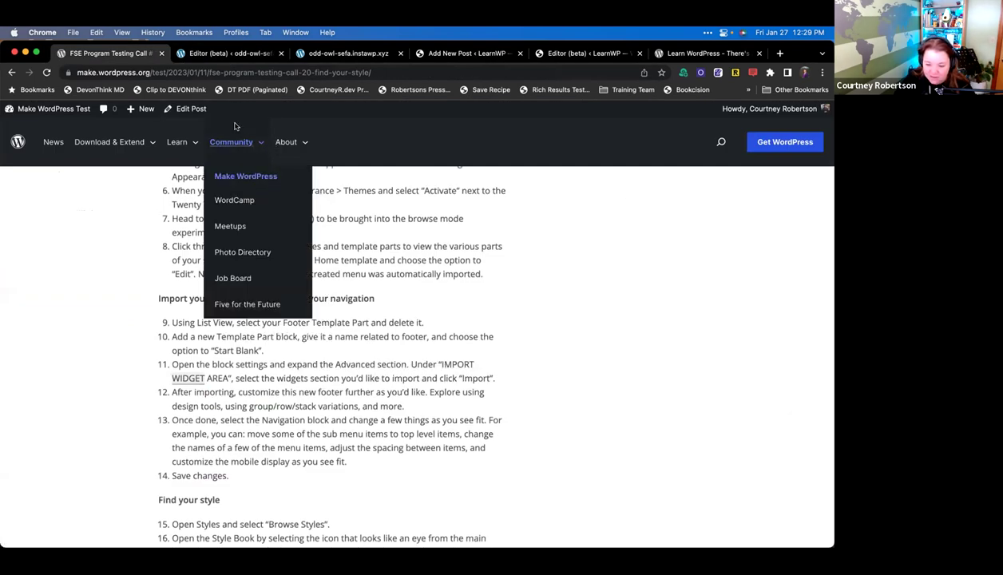
left_click(231, 54)
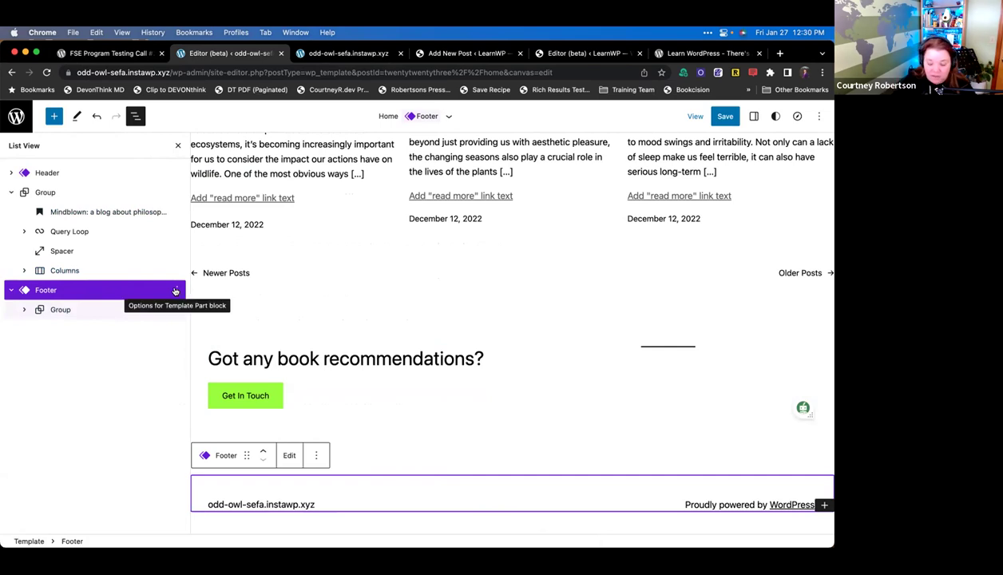
- Open List View in the LearnWP Home template, select its Footer, and compare it with the Footer entry on the odd-owl-sefa site
left_click(587, 53)
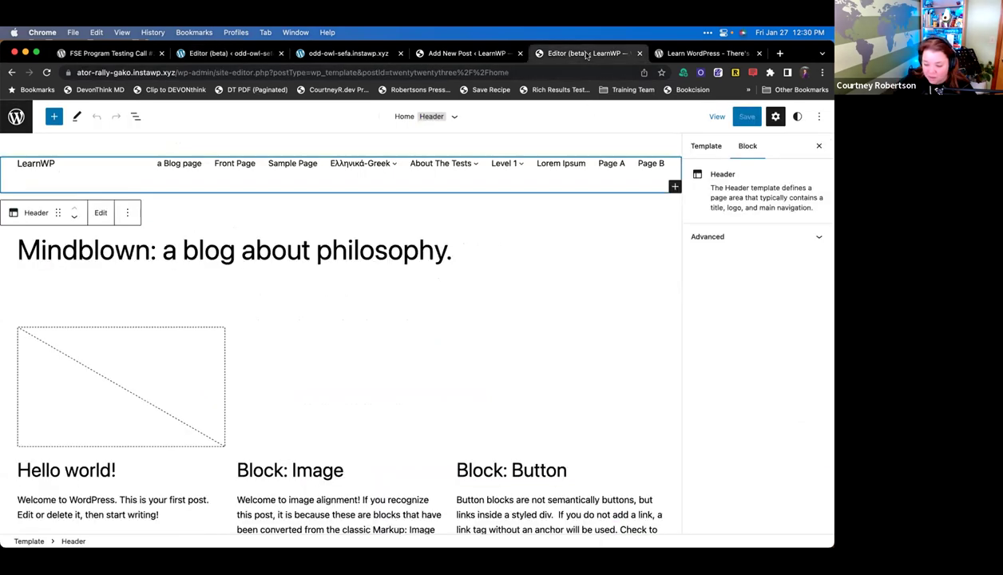
left_click(135, 116)
left_click(50, 213)
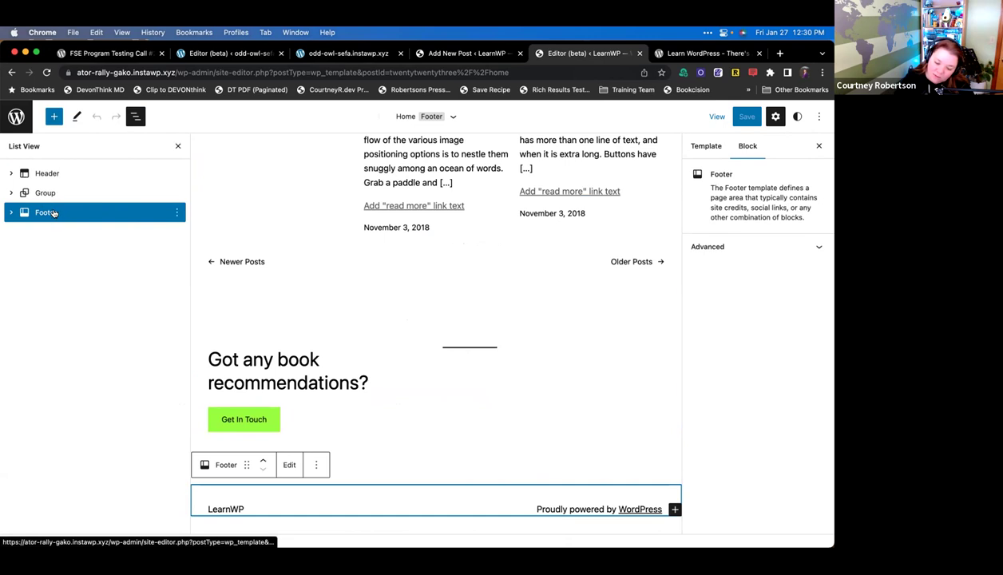
left_click(206, 54)
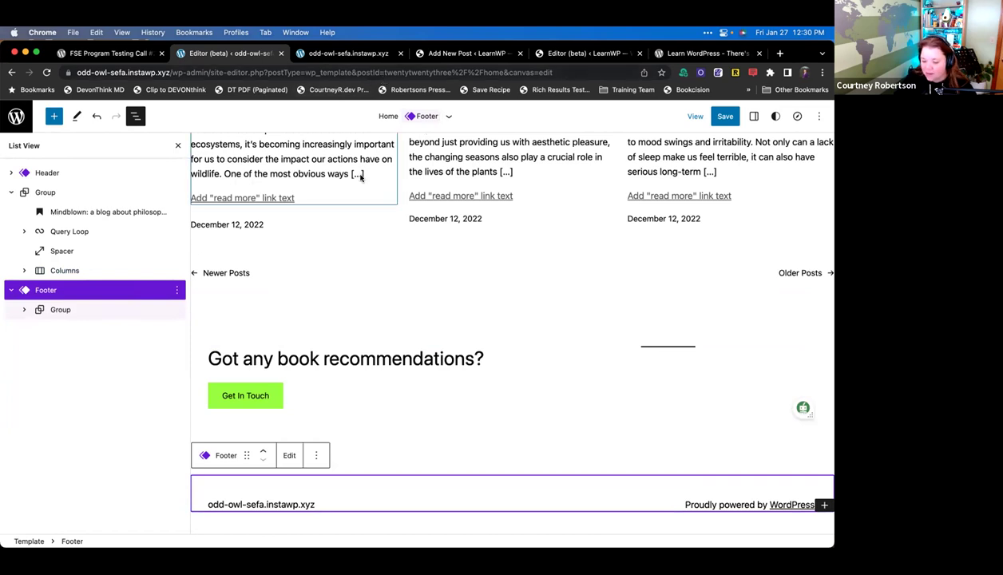
- Add a fourth list item to the draft: "I liked the Header/Footer template part icon, but would enjoy the color use in List View for those"
left_click(491, 54)
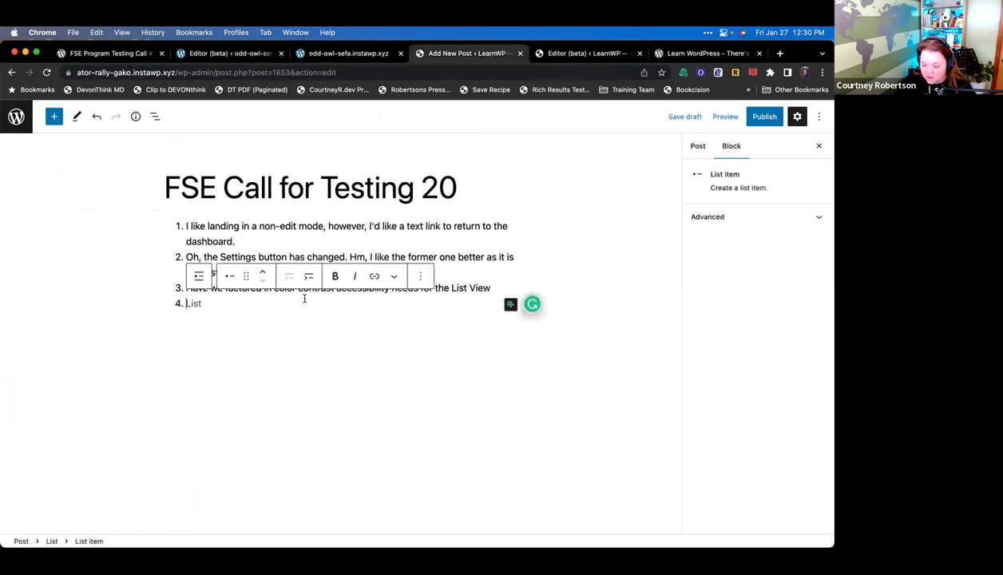
type("I like")
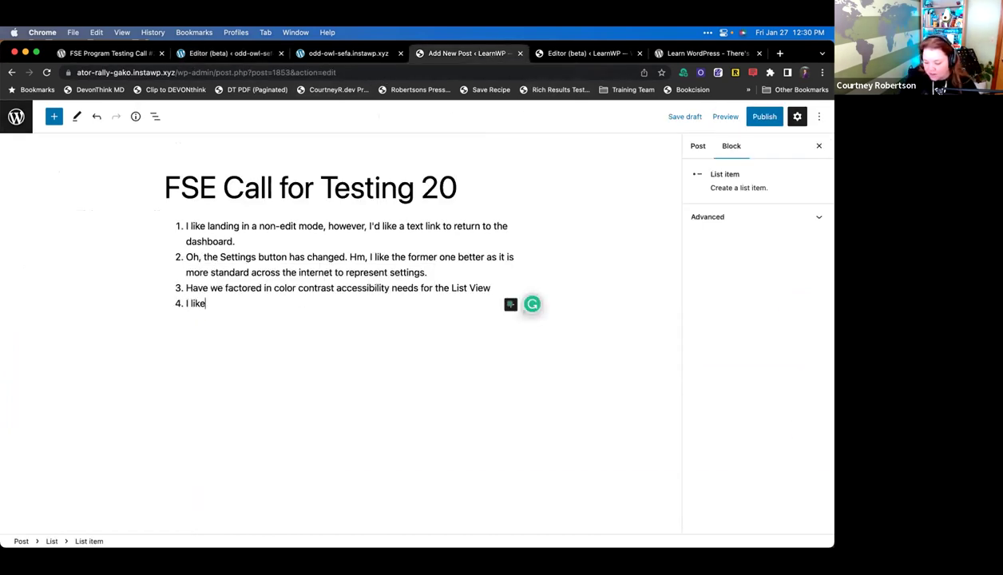
type("d the Header/Footer template part icon, bu")
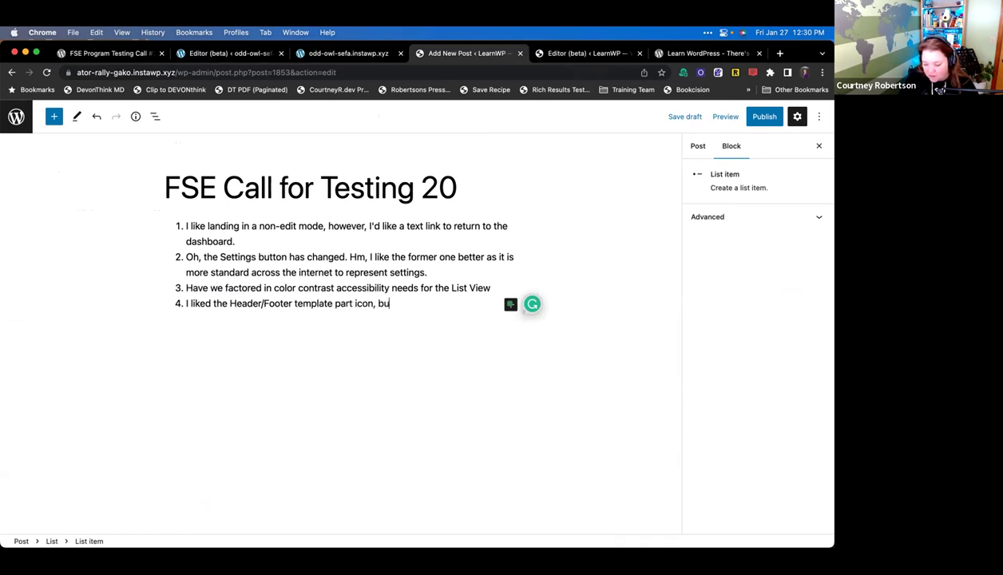
type("t would enjooy")
key("BackSpace")
key("BackSpace")
type("y the ")
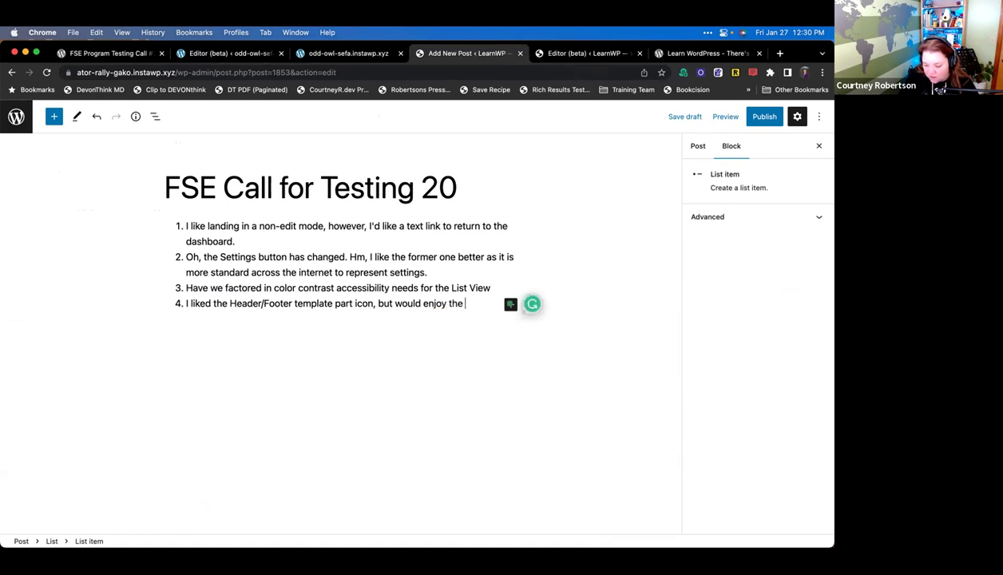
type("color use in Liv")
type("ew for those")
key("Return")
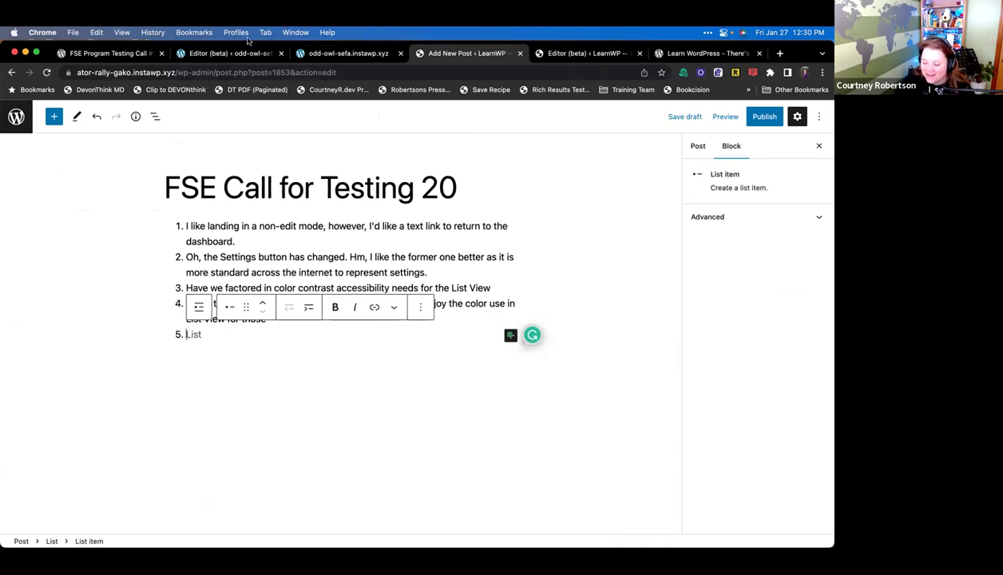
- Remove the Footer template part from the odd-owl-sefa Home template and insert an empty paragraph after the Columns block
left_click(227, 54)
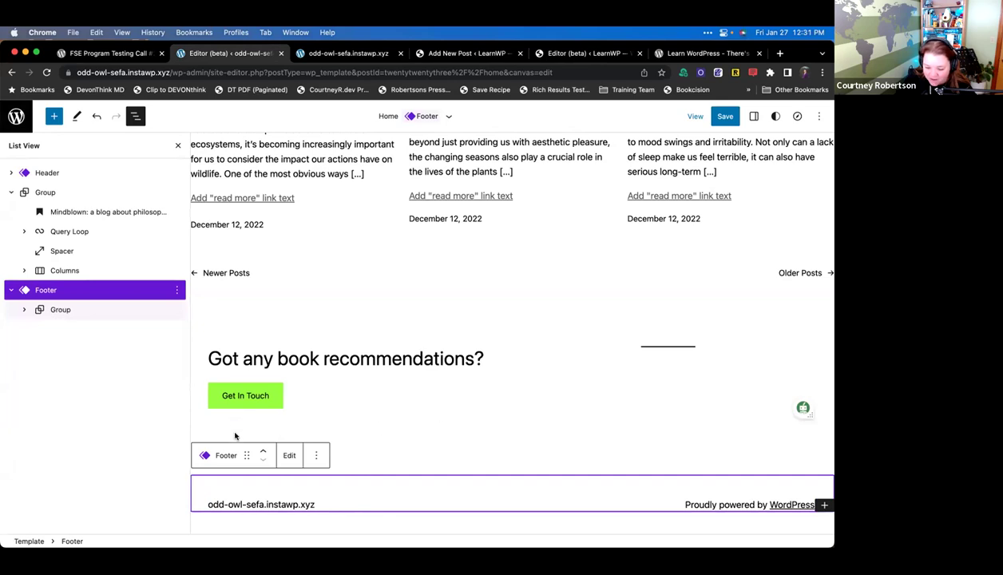
left_click(177, 290)
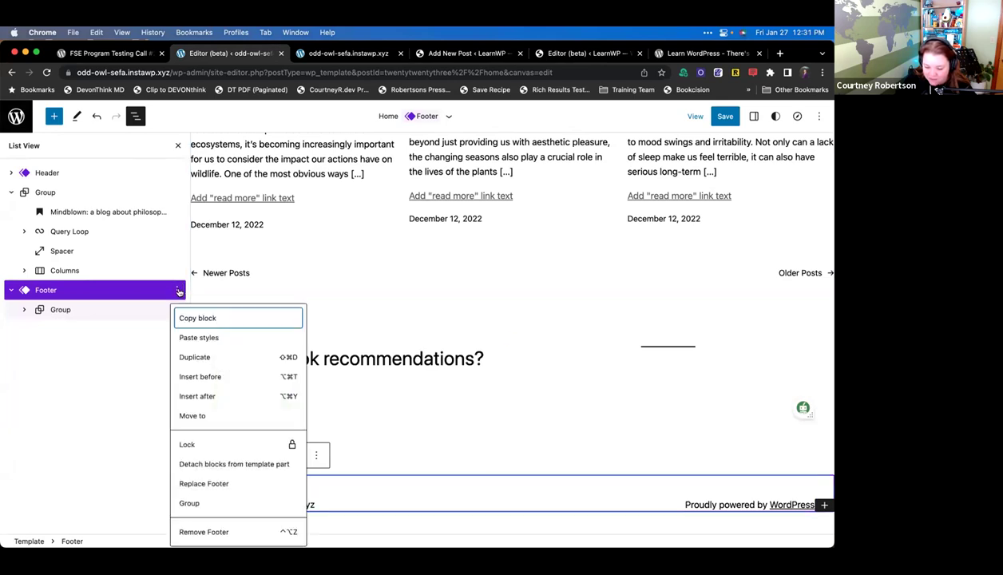
left_click(204, 532)
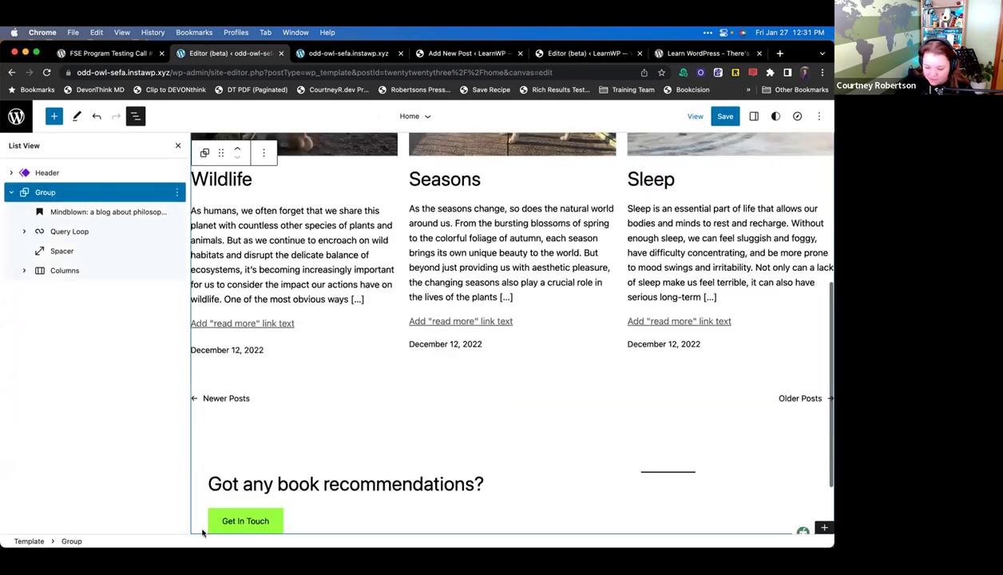
left_click(100, 272)
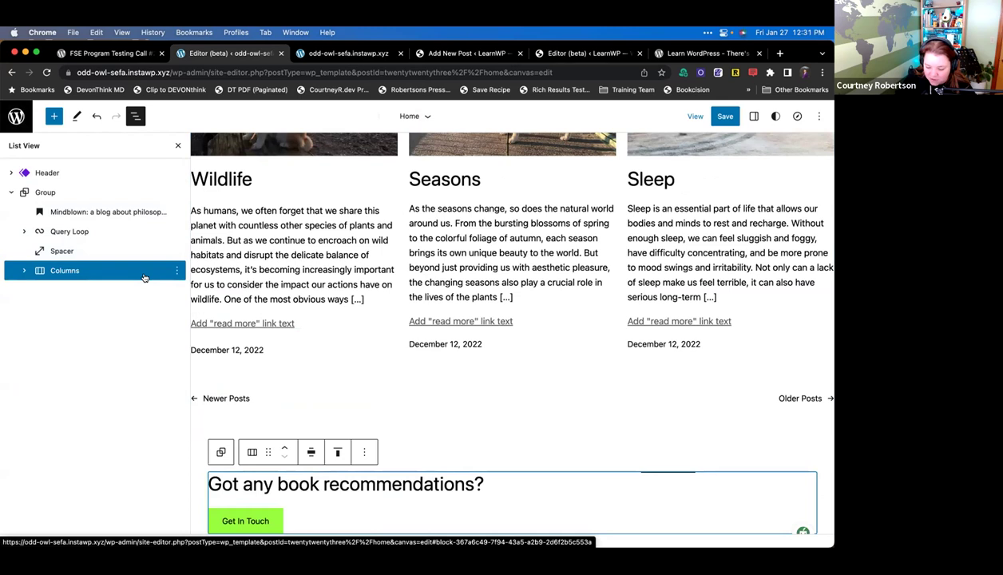
key("Return")
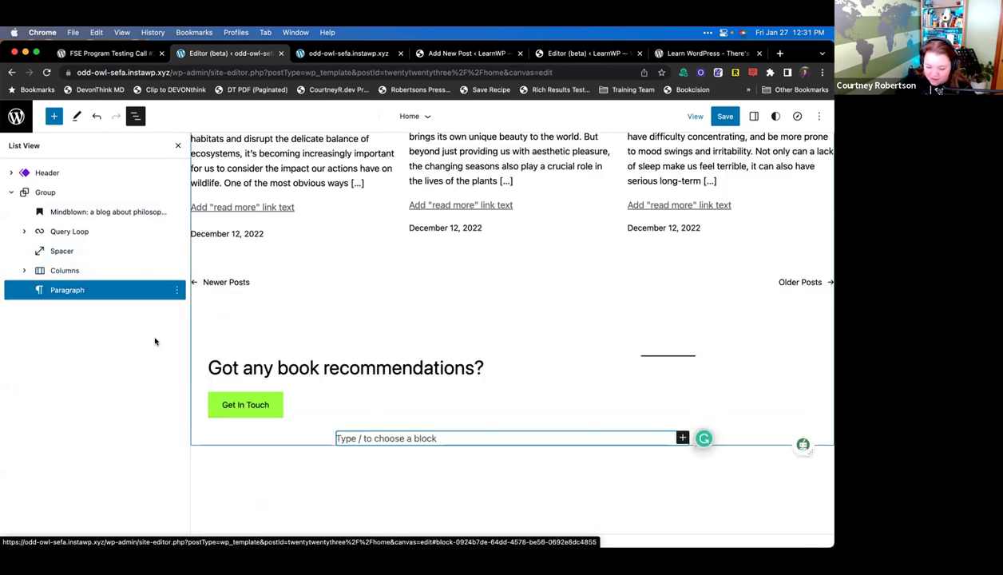
- Check the testing call's instruction for adding a new template part and insert a Template Part block below Columns in the odd-owl-sefa Home template
left_click(112, 53)
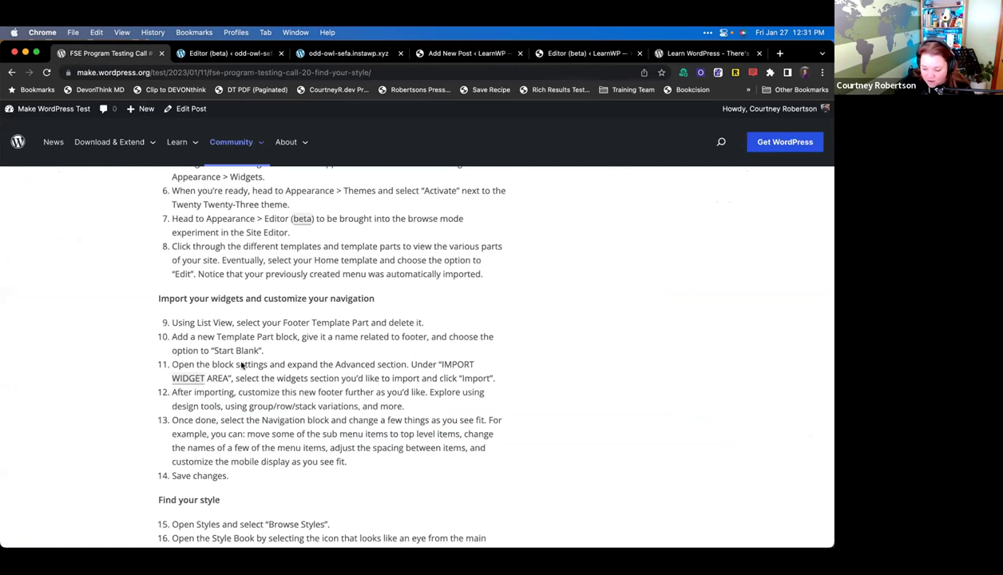
left_click_drag(263, 349, 170, 338)
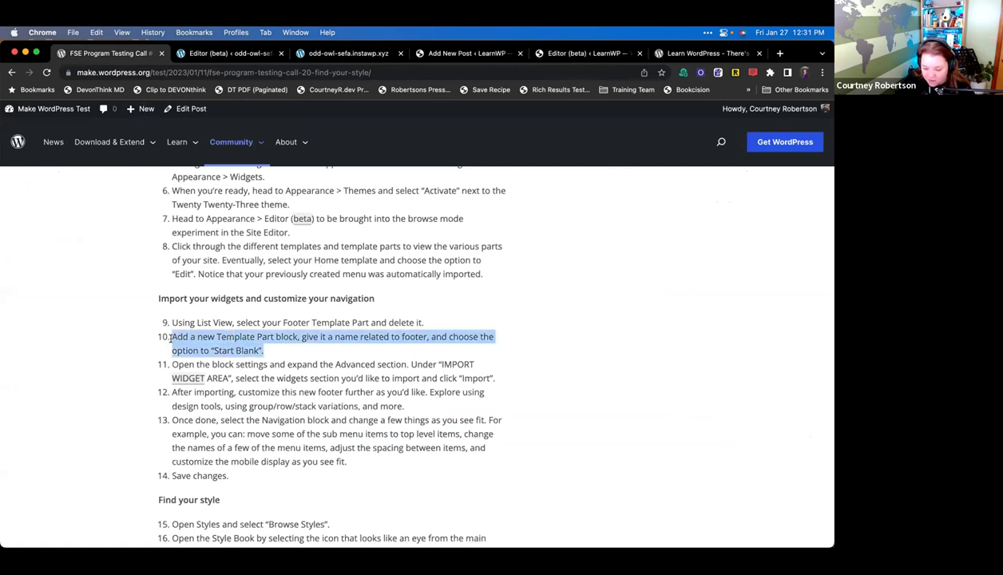
key("super+m")
scroll(250, 334, "down", 2)
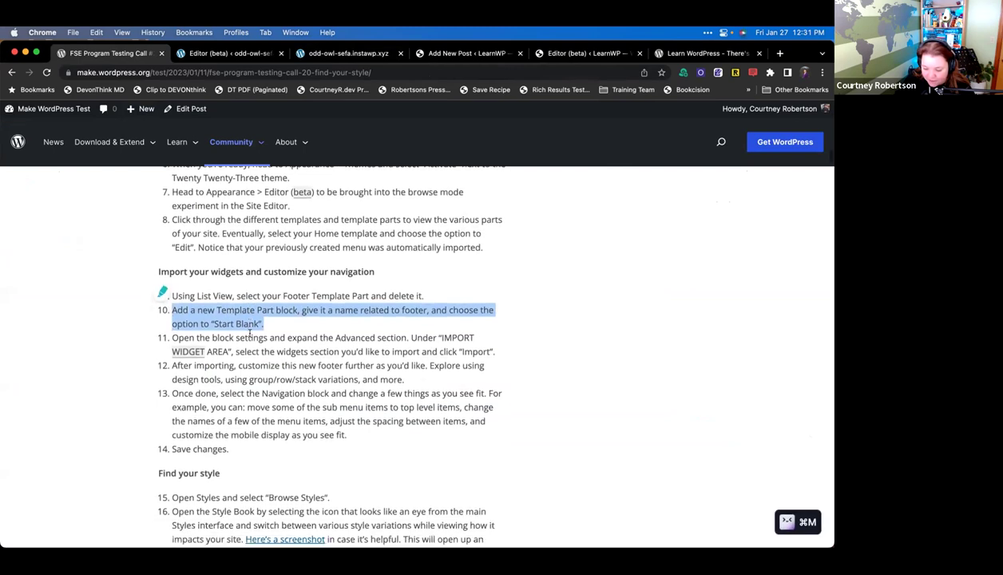
left_click(203, 58)
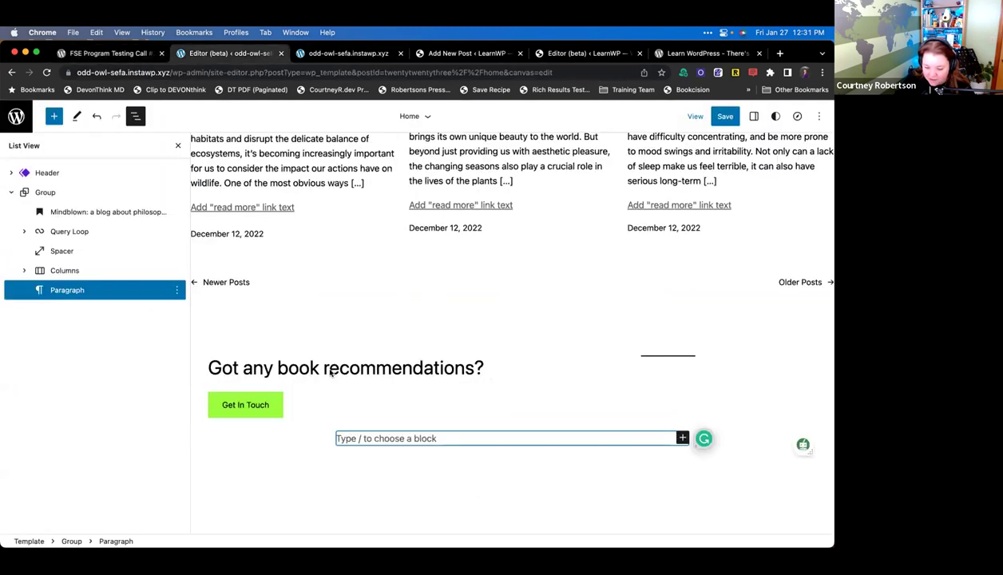
left_click(345, 432)
left_click(360, 436)
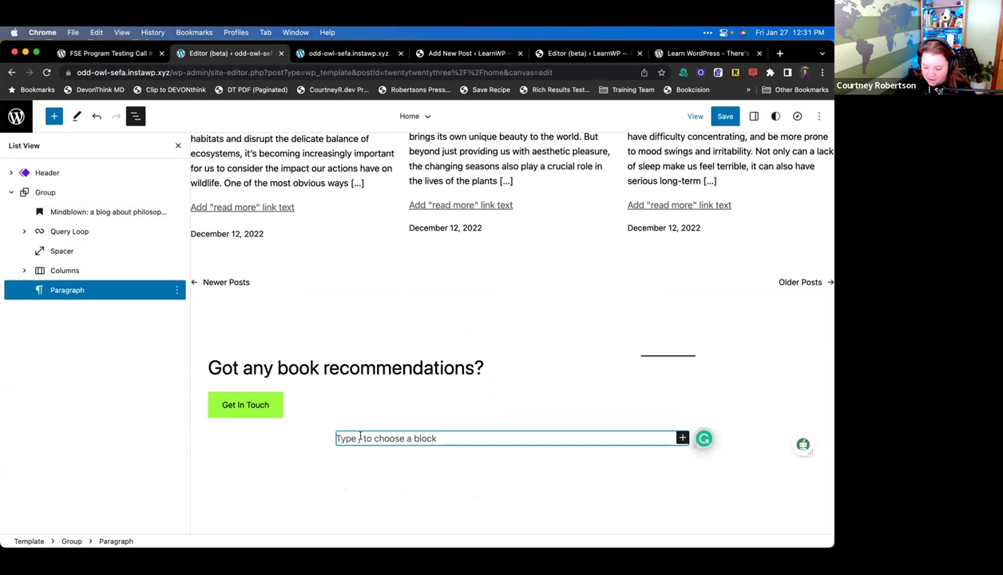
left_click(55, 117)
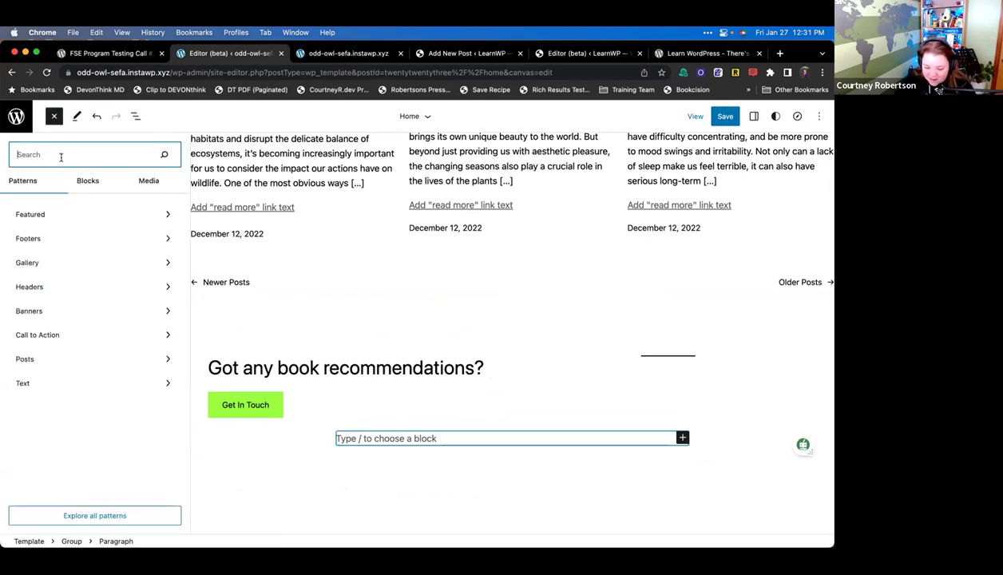
type("tem")
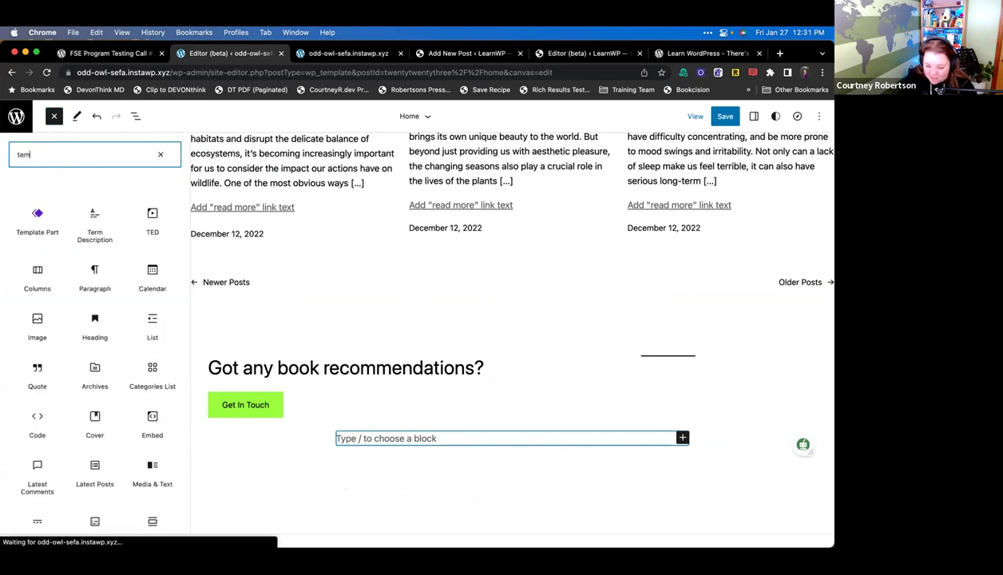
mouse_move(38, 217)
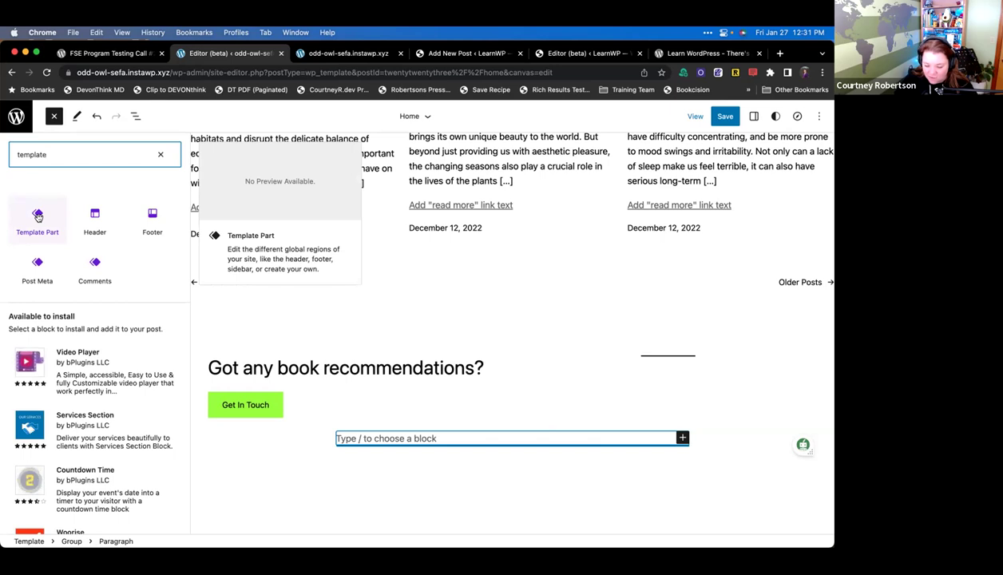
left_click(37, 217)
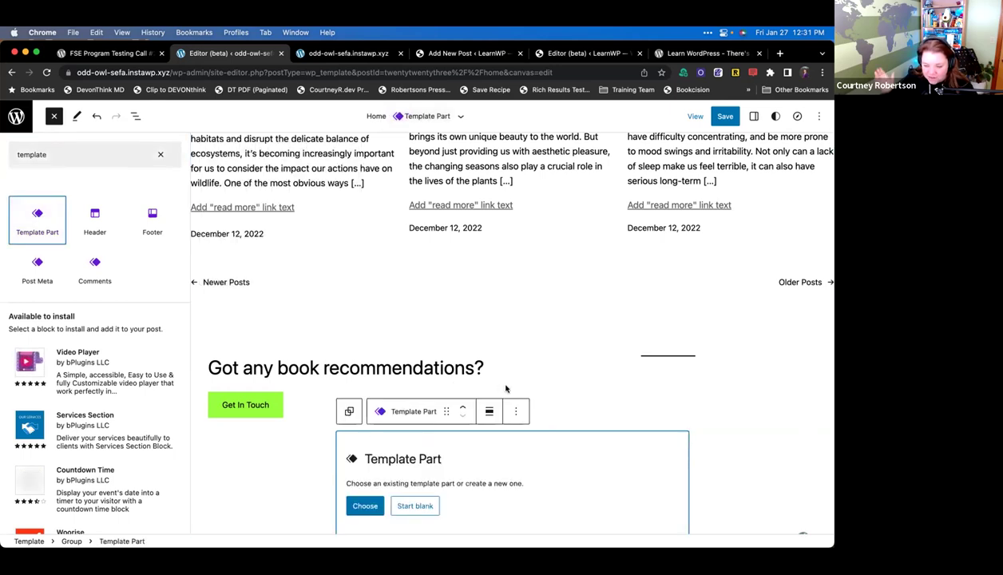
left_click(161, 155)
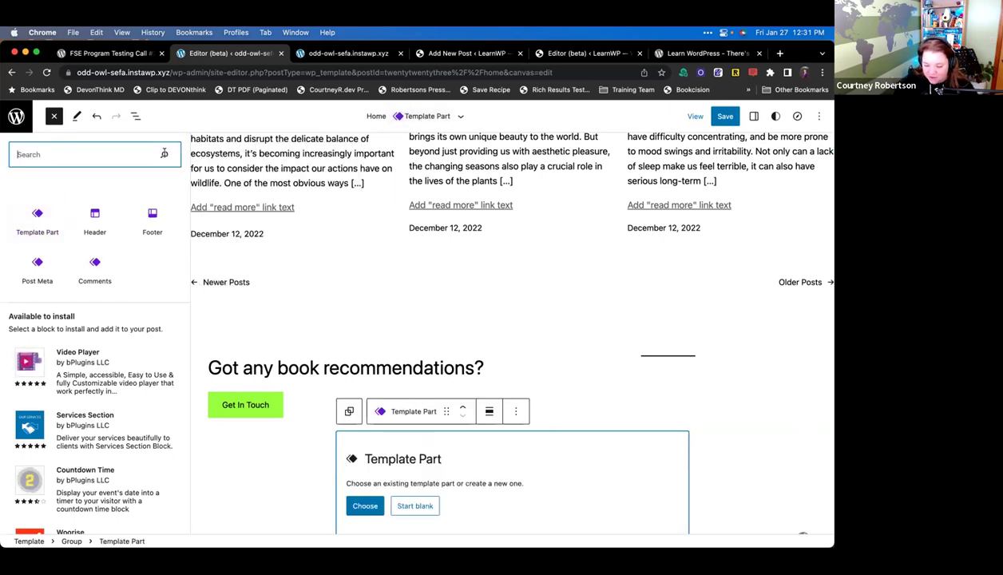
- Delete the newly inserted Template Part block below the Columns block
left_click(516, 410)
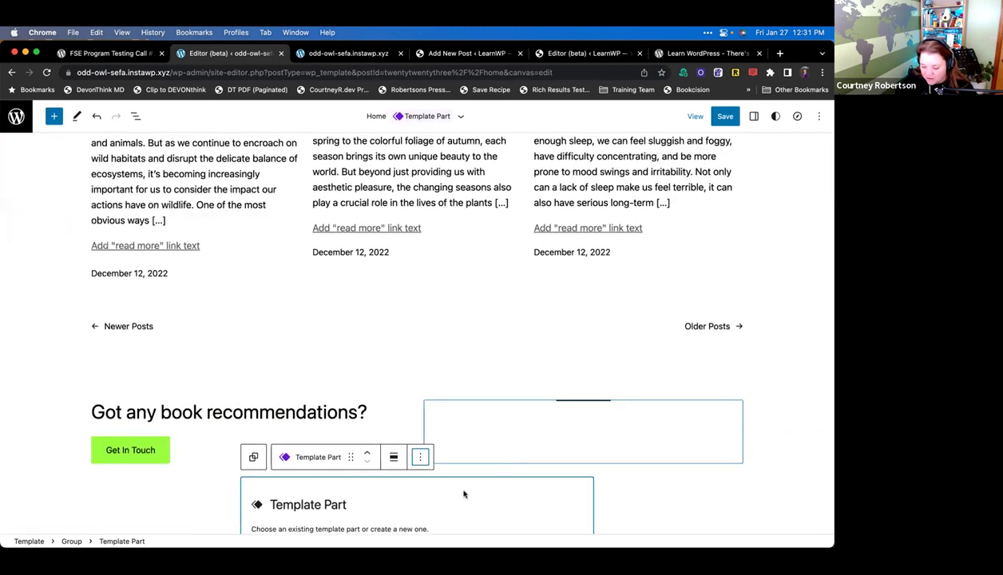
left_click(412, 485)
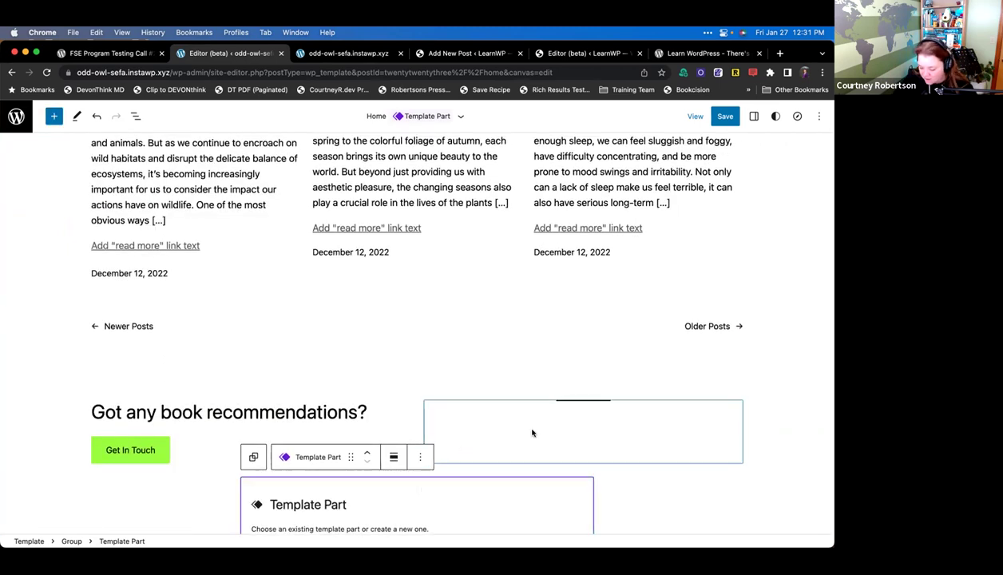
key("BackSpace")
left_click(447, 480)
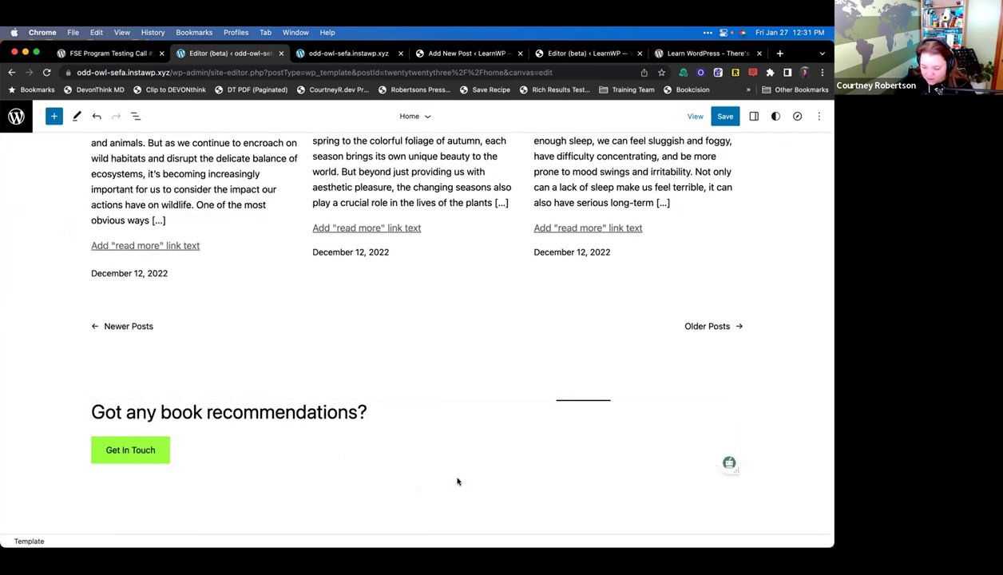
- Insert a paragraph after the Columns block and turn it into a Template Part block
left_click(479, 421)
left_click(393, 431)
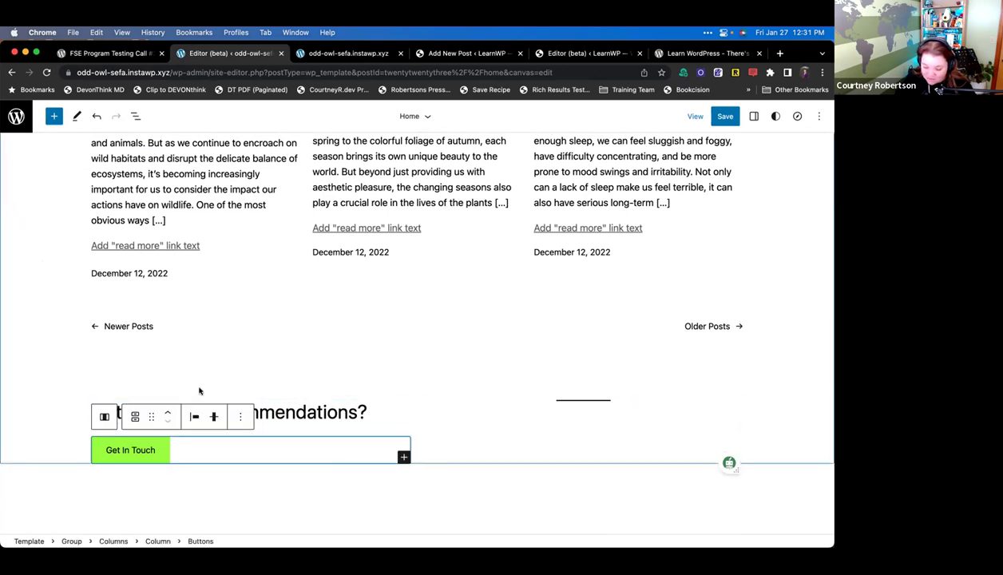
left_click(136, 118)
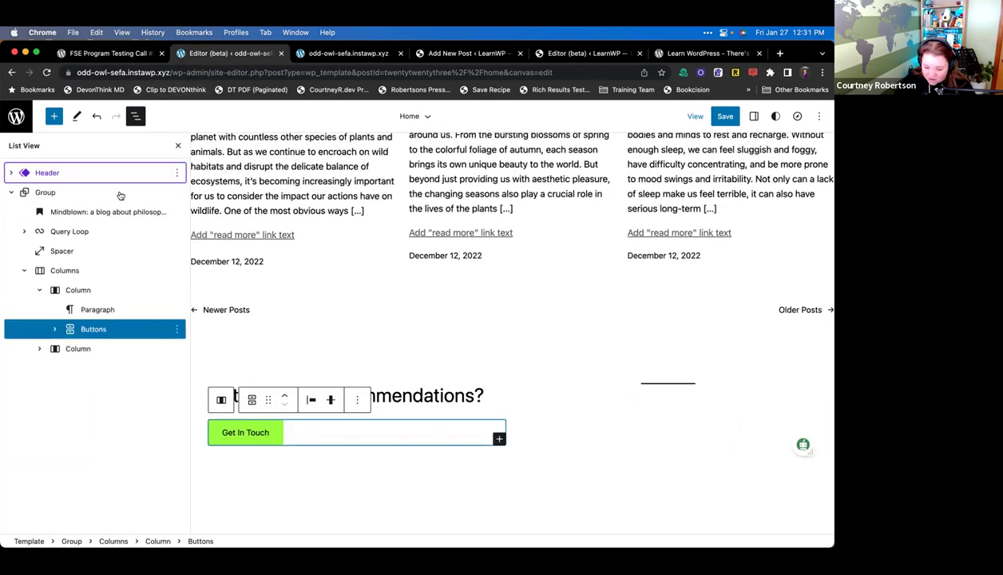
left_click(70, 349)
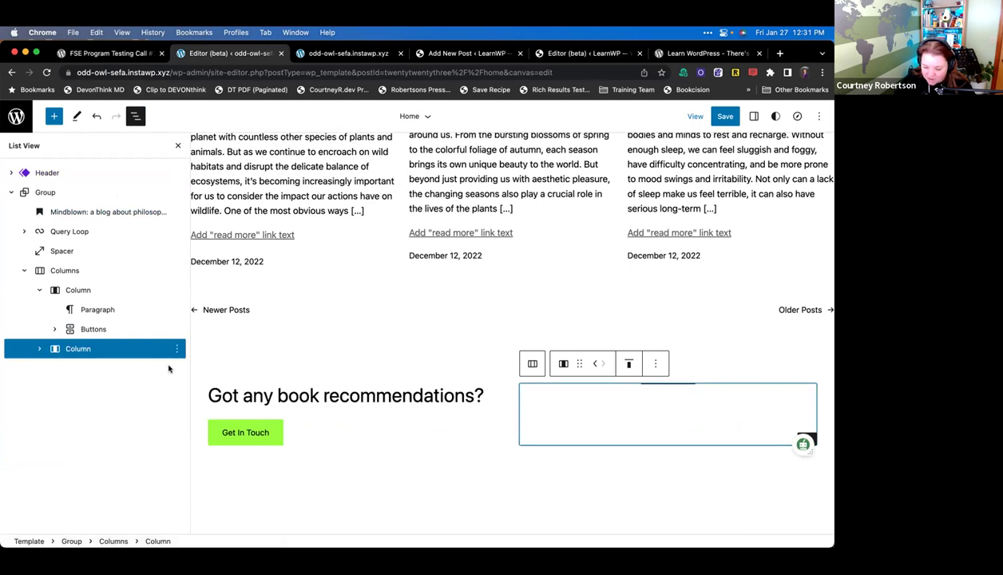
left_click(86, 272)
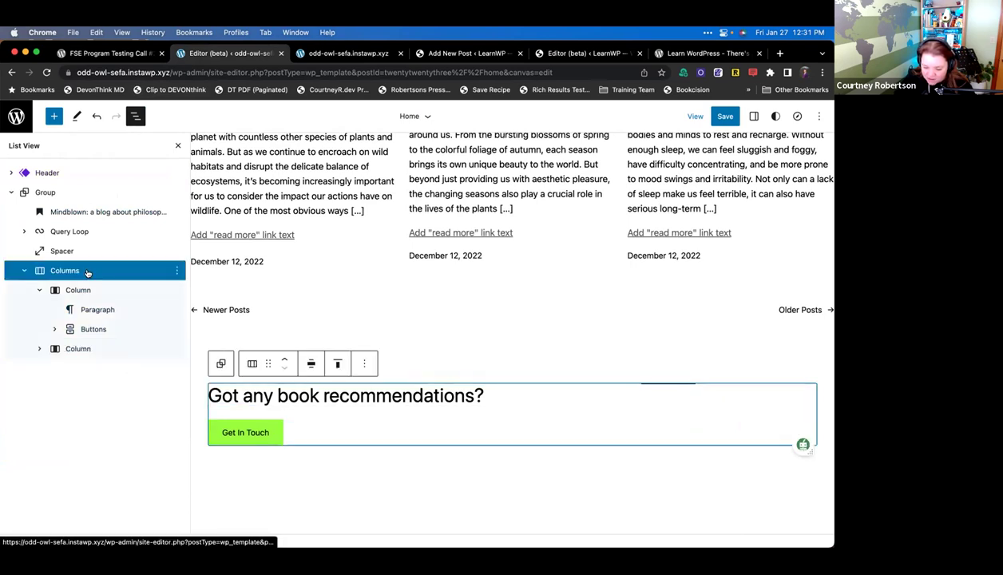
key("super+alt+y")
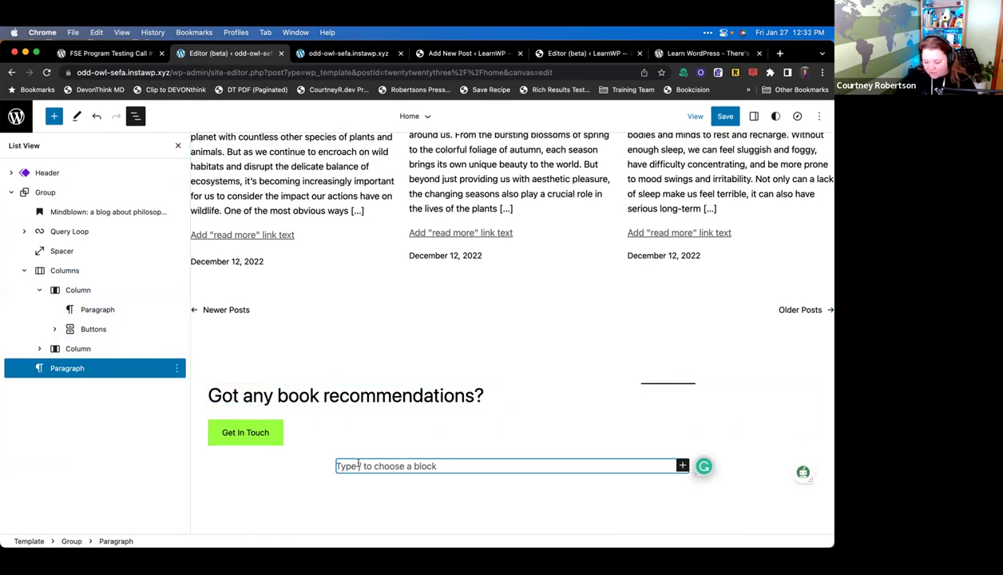
type("/templ")
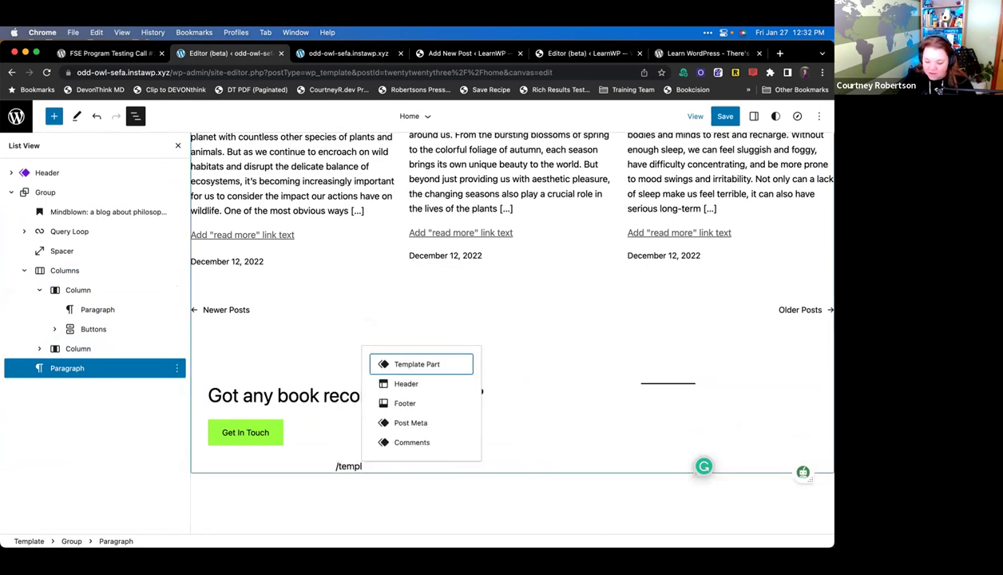
key("Return")
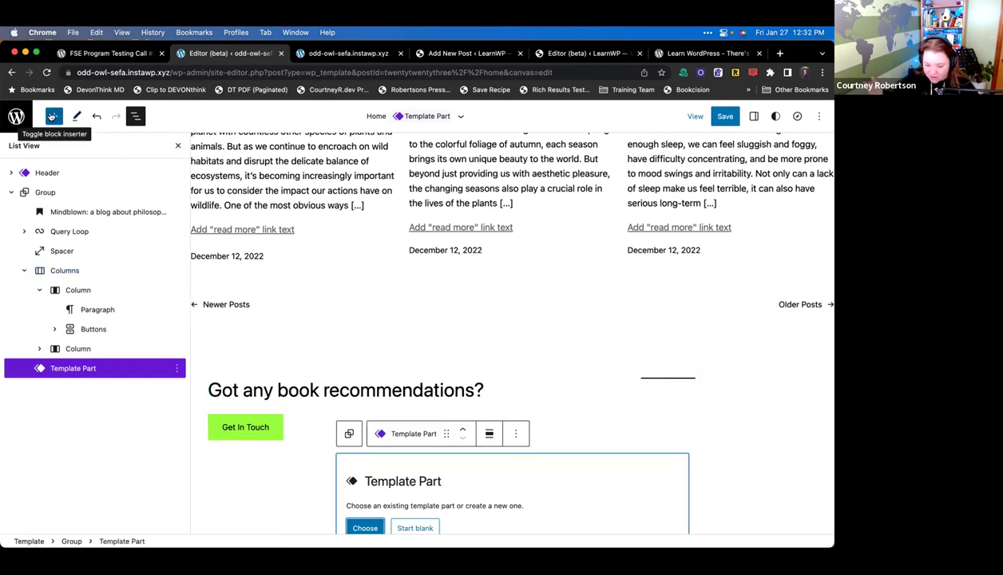
- Read the testing call's widget import instruction, close List View on odd-owl-sefa, and show the Template Part's block settings
left_click(118, 53)
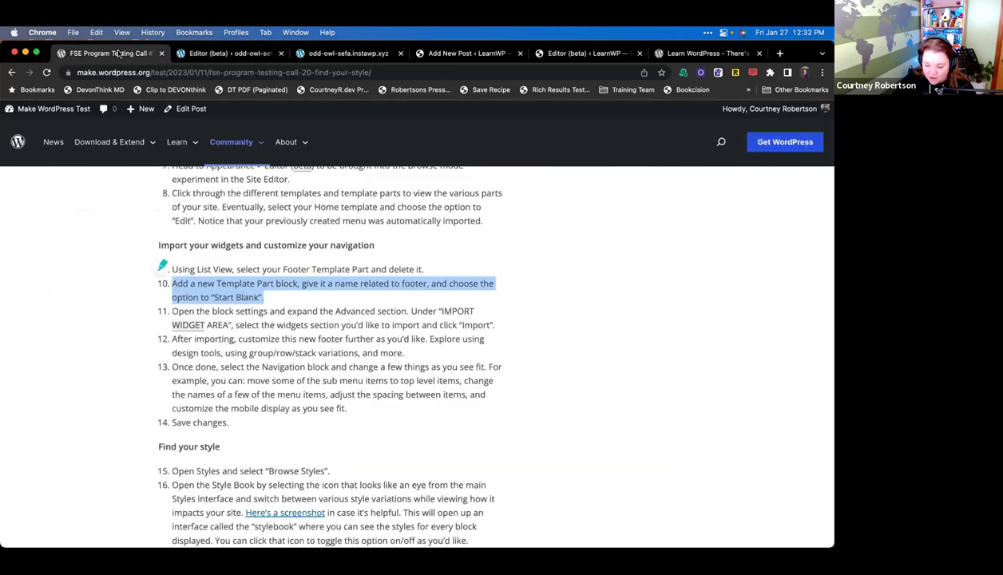
left_click(263, 311)
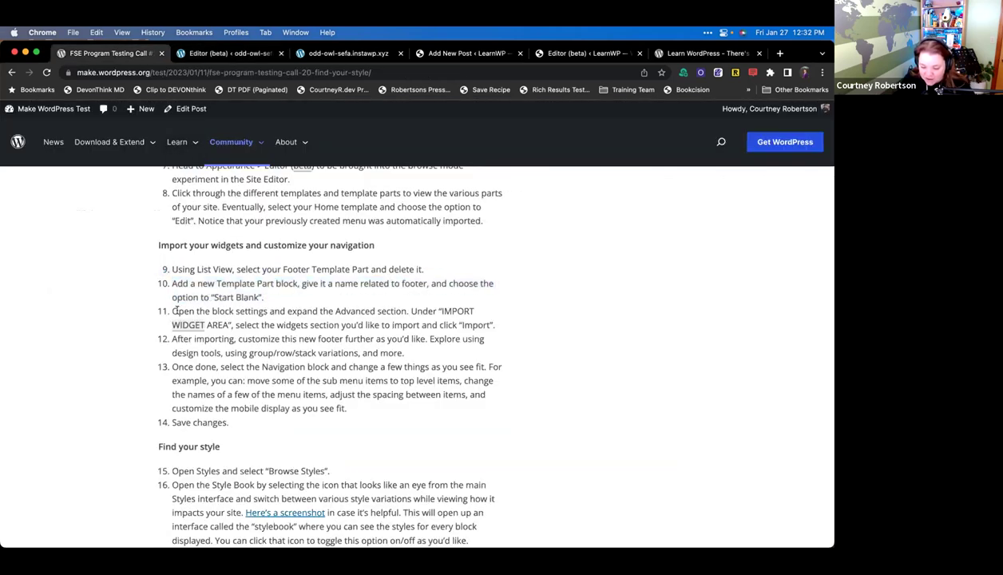
scroll(289, 313, "down", 1)
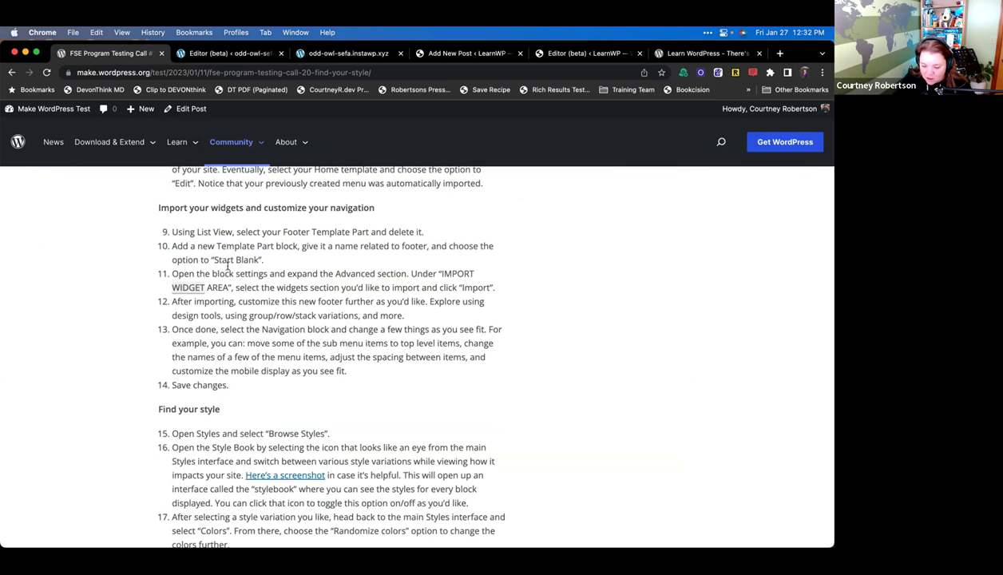
left_click(214, 53)
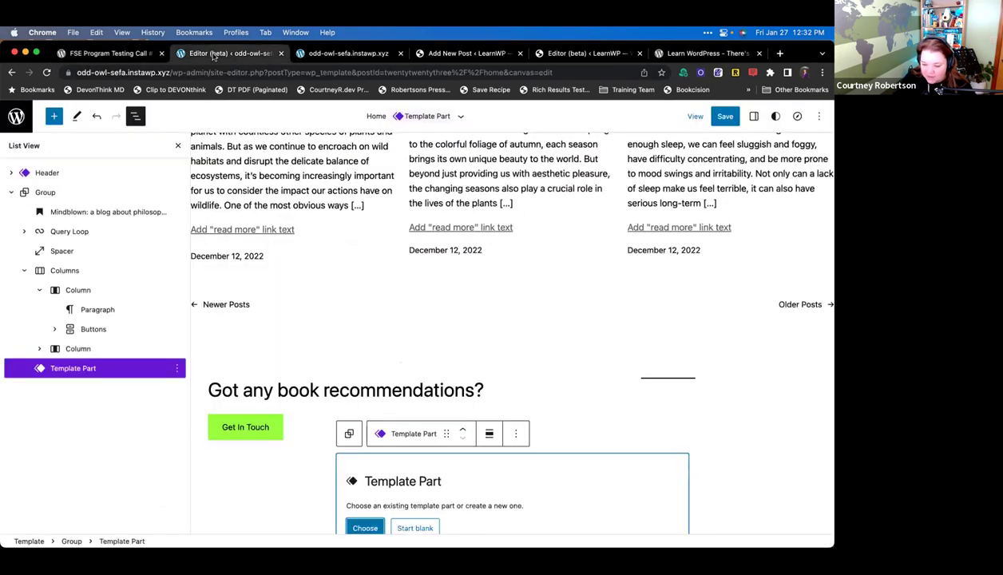
left_click(175, 151)
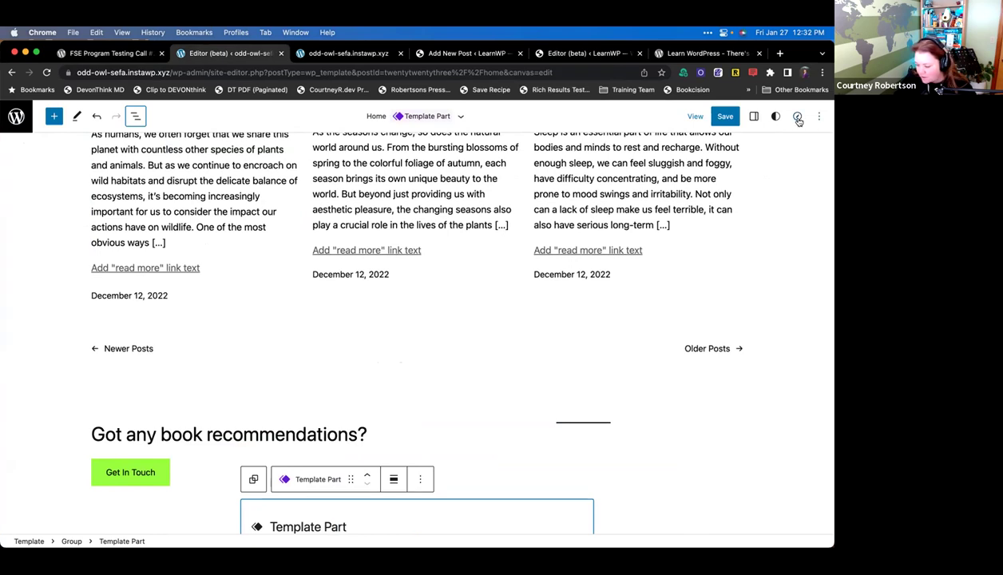
left_click(753, 118)
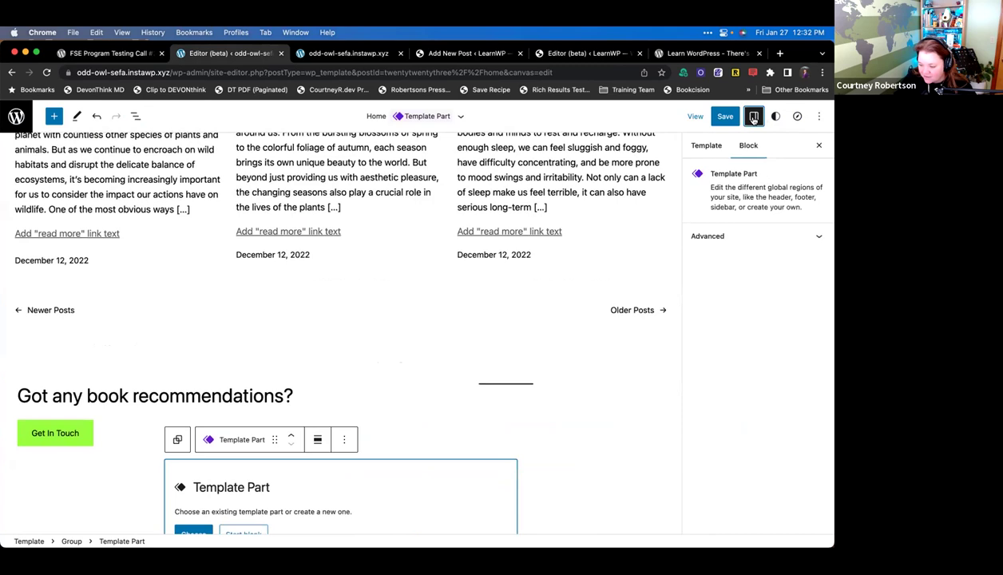
left_click(753, 118)
left_click(753, 117)
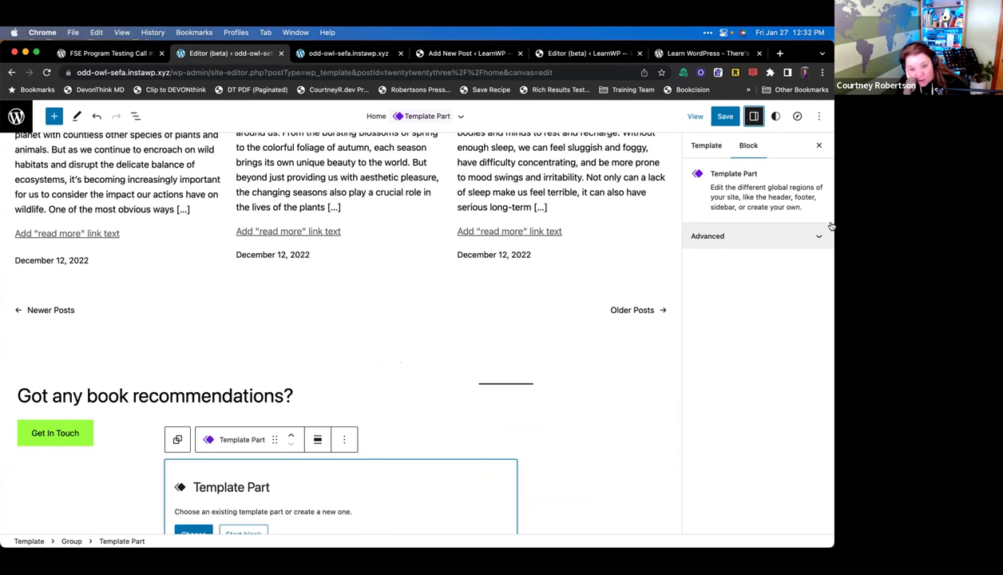
left_click(753, 116)
left_click(755, 117)
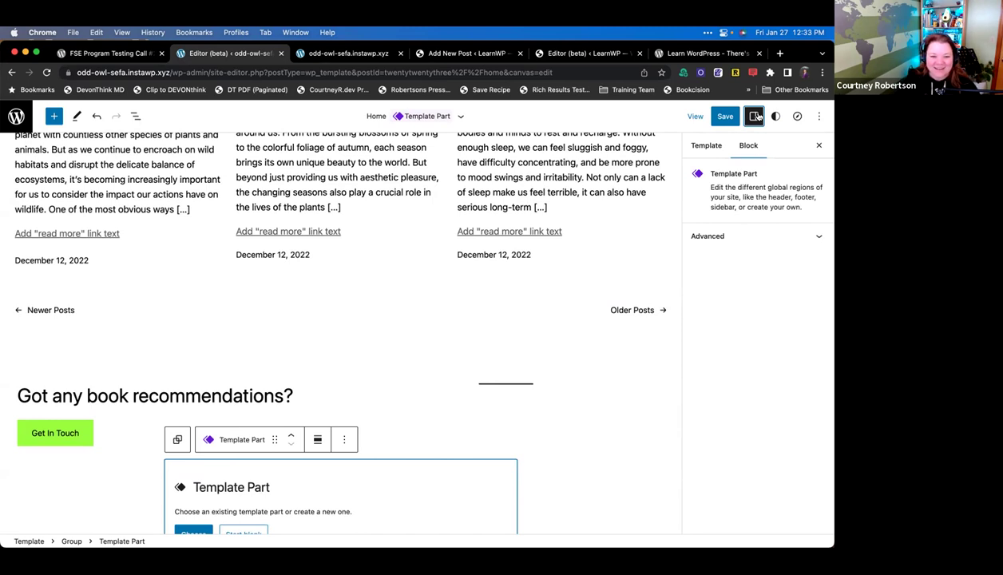
- In the testing draft, extend item 2 with "We don't use a reverse image for the List View that represents a panel appearing from the left."
left_click(482, 54)
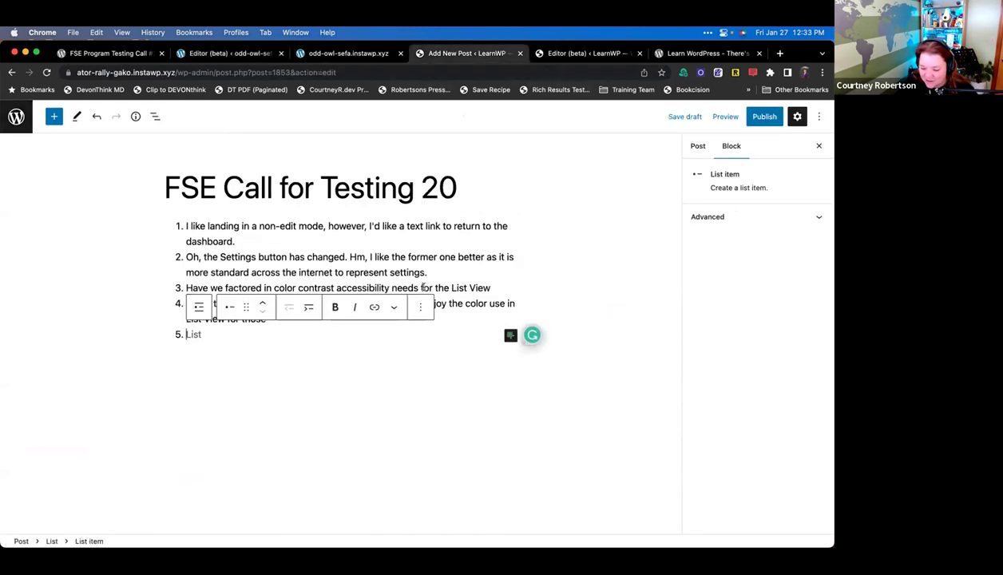
left_click(463, 266)
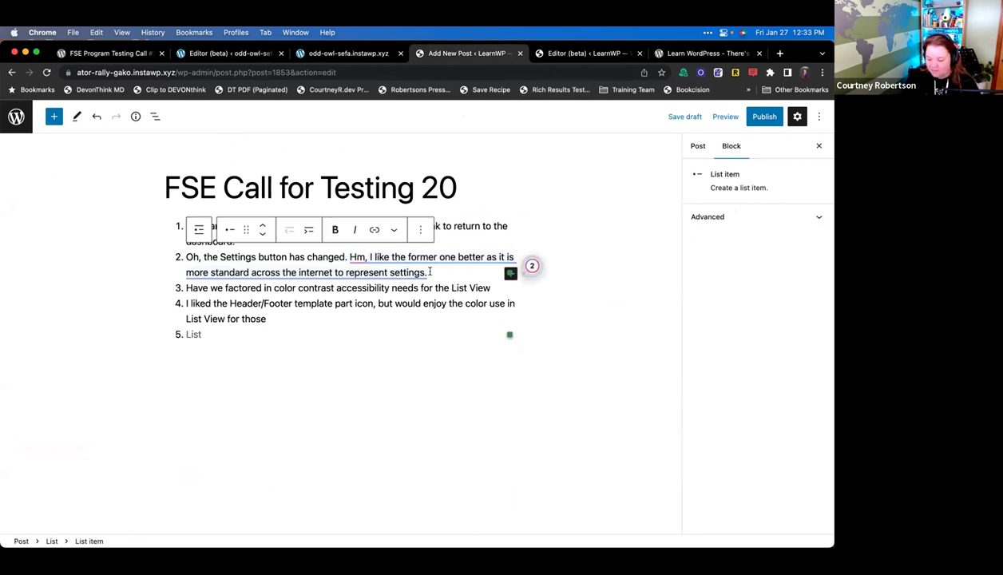
type("We")
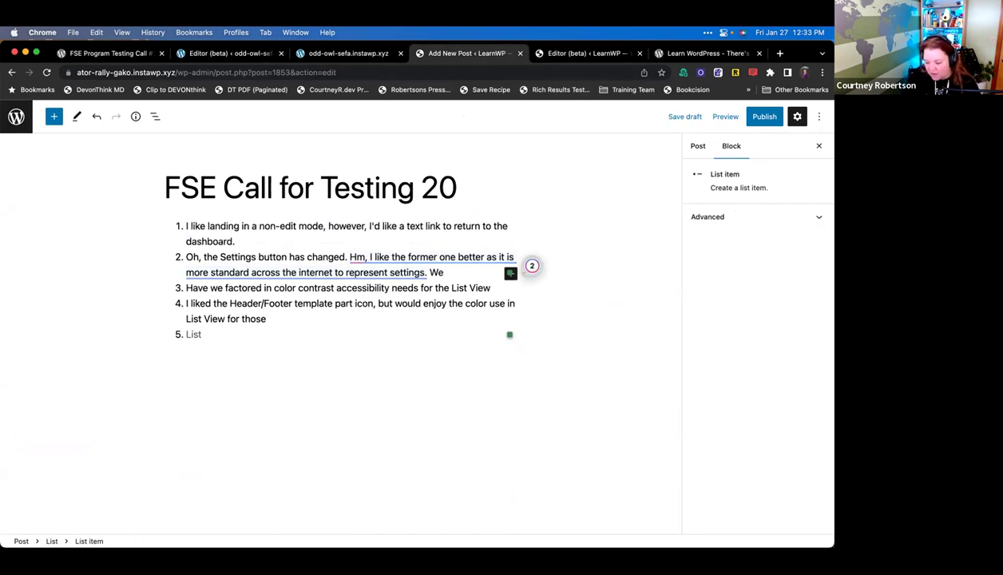
type("don't u")
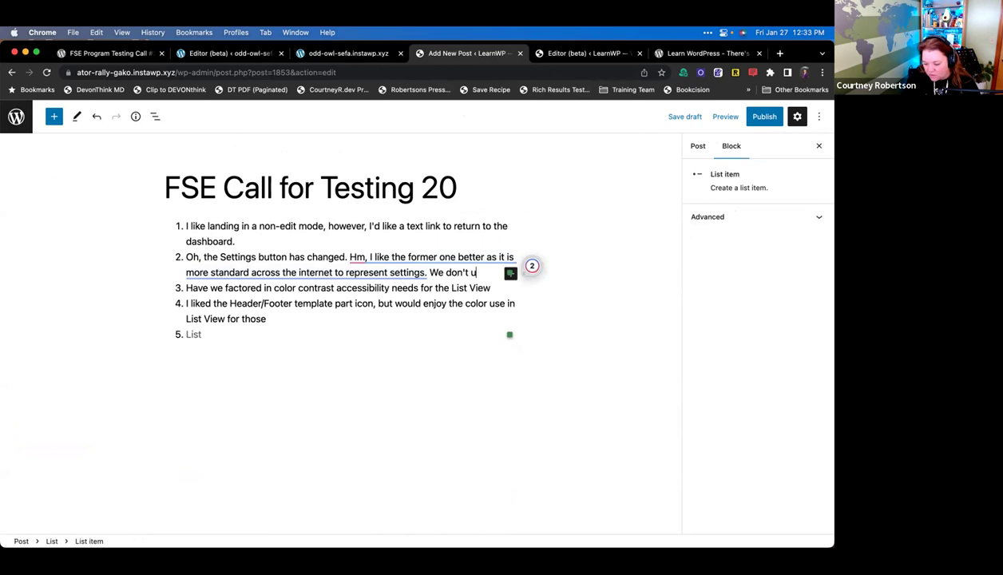
type("se a reverse ")
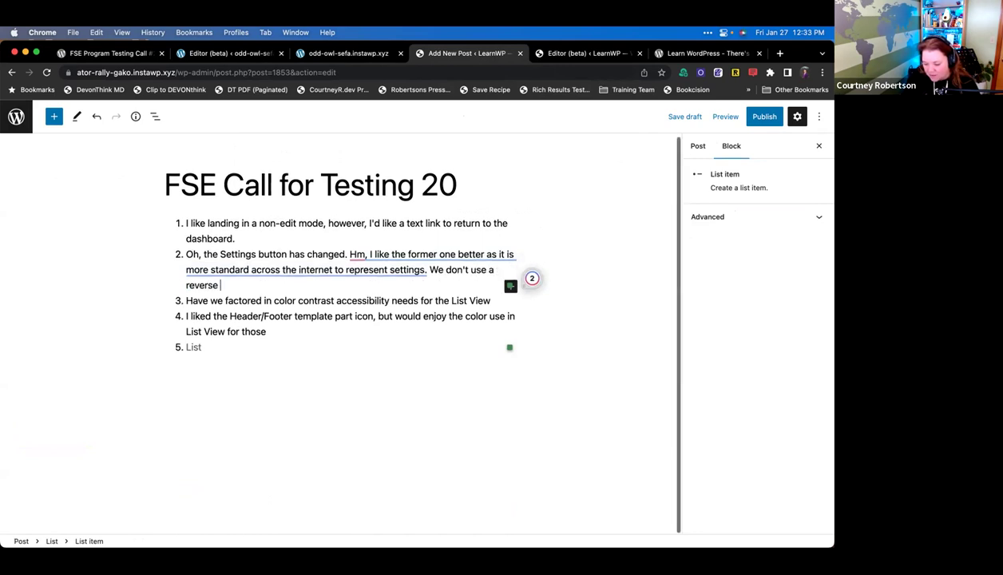
type("image for the Lis")
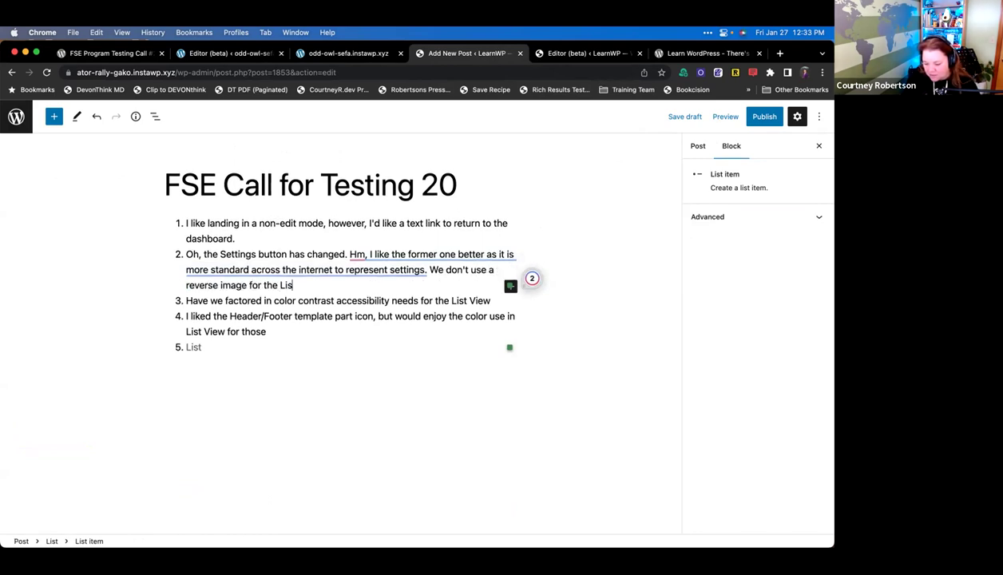
type("t View that re")
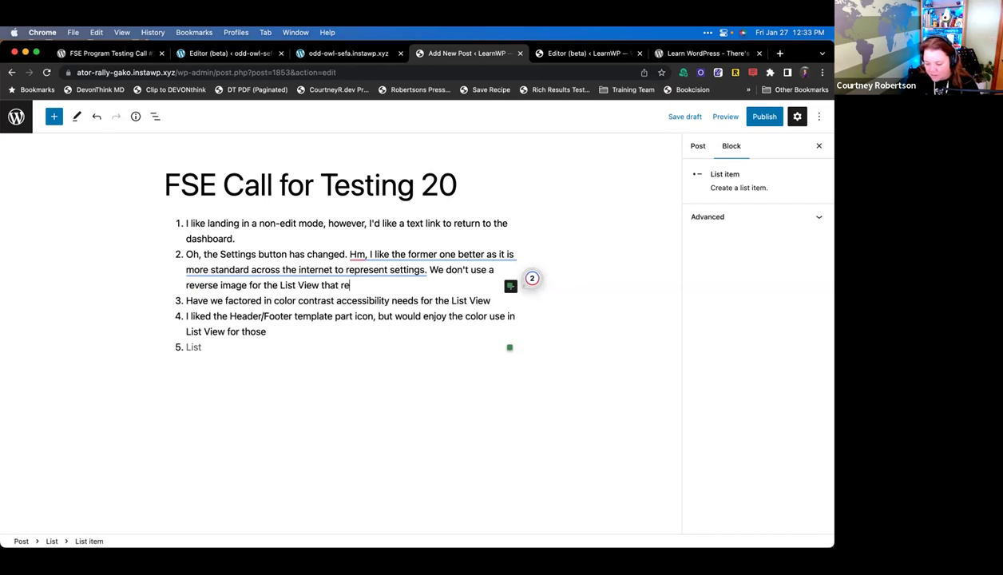
type("presents a panel appearing from the left")
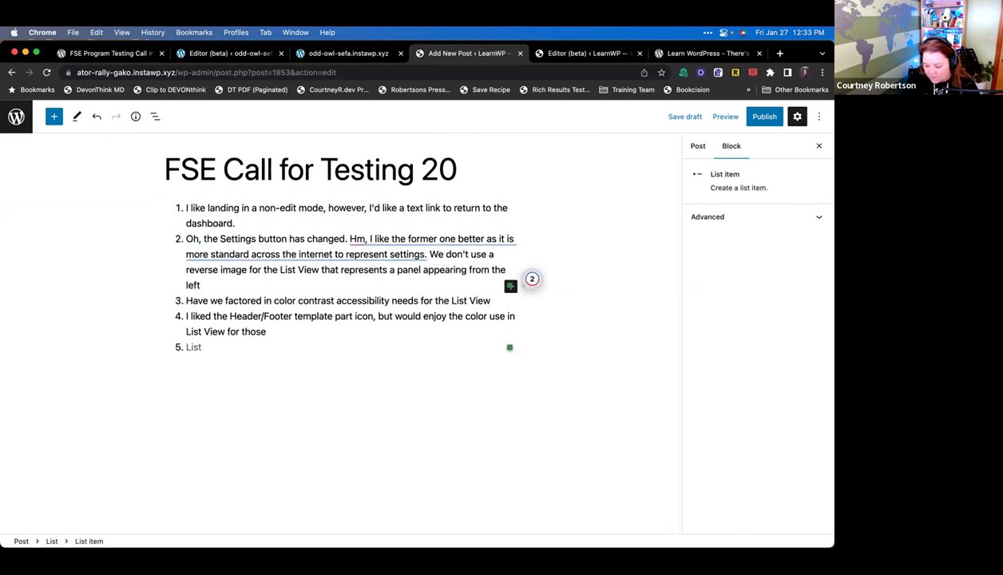
type(", but")
key("BackSpace")
key("BackSpace")
key("BackSpace")
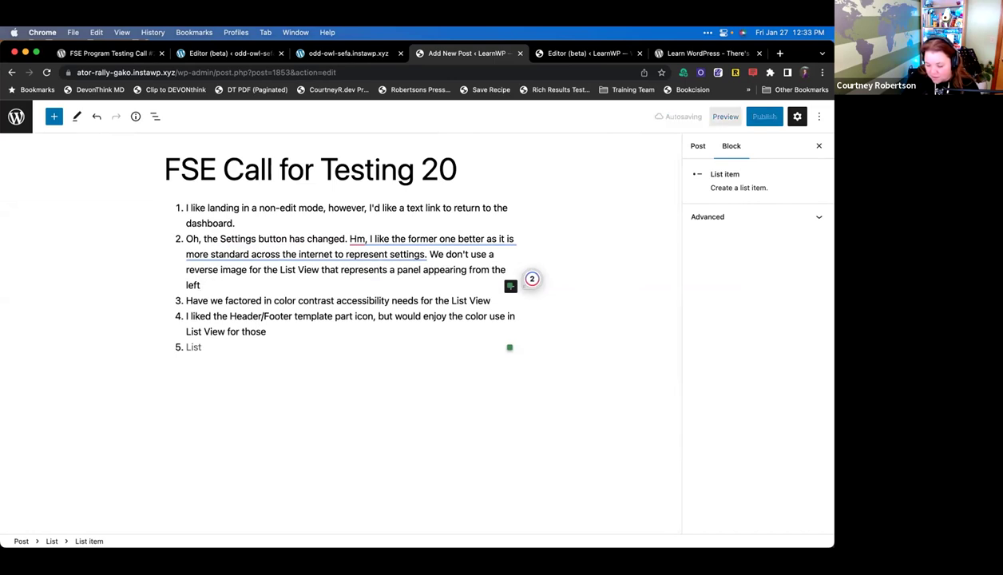
type(".")
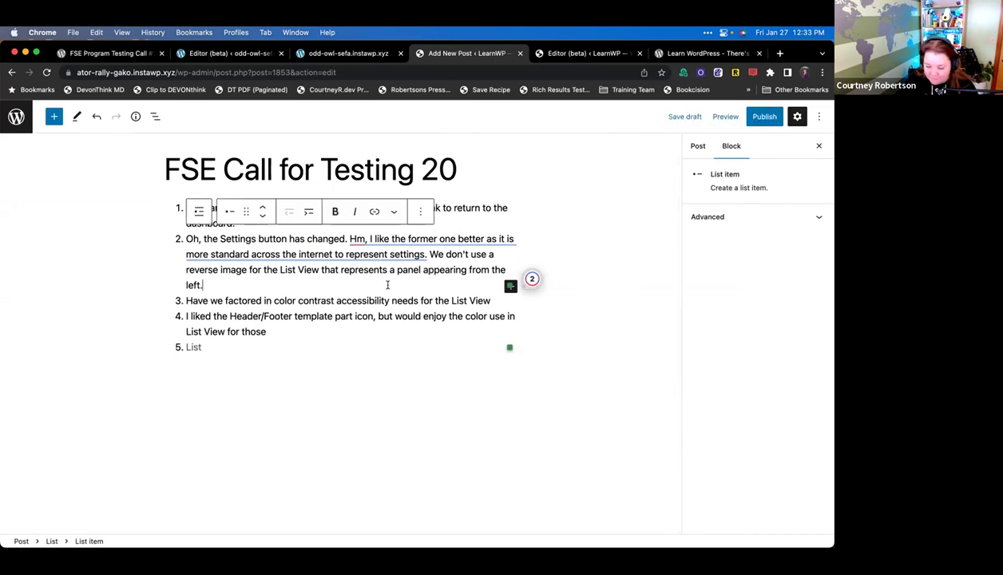
left_click(308, 347)
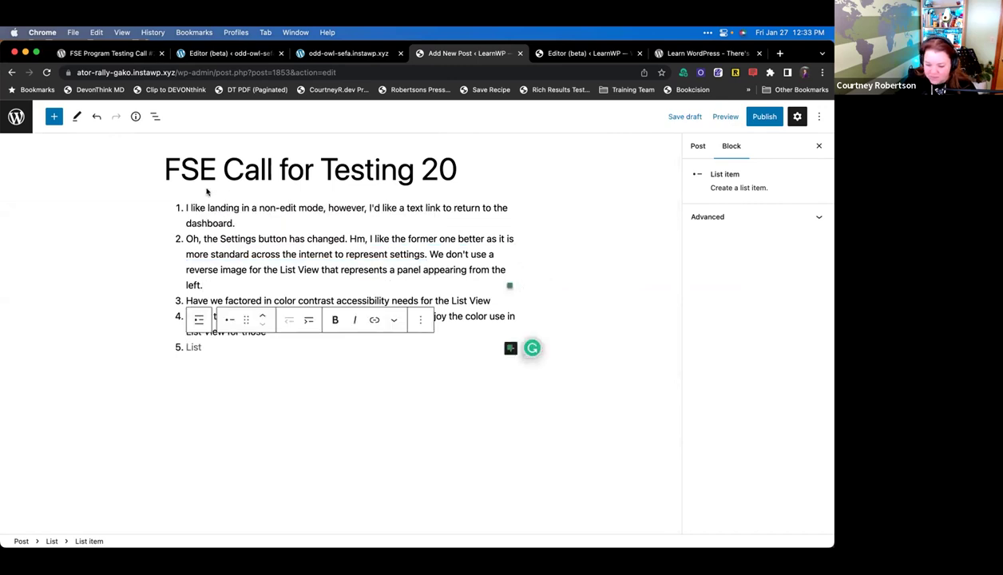
- Return to the odd-owl-sefa Home template and look through the Template Part block's Advanced settings
left_click(214, 53)
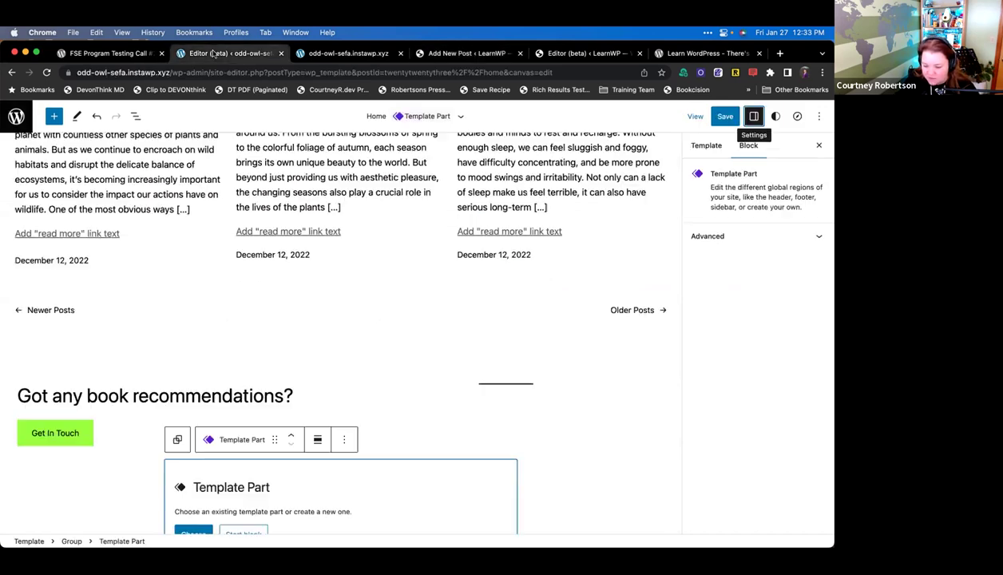
left_click(754, 117)
left_click(751, 117)
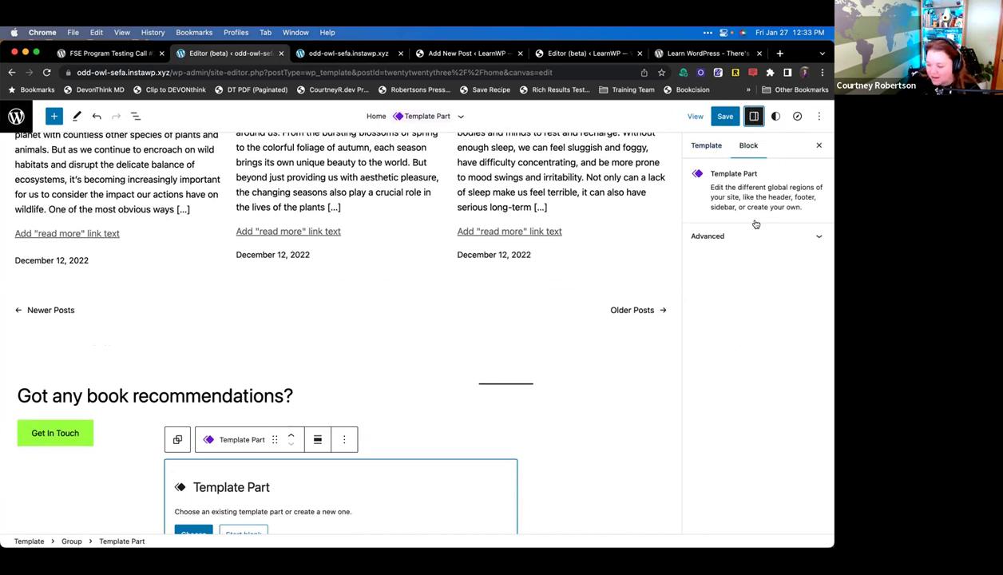
left_click(801, 234)
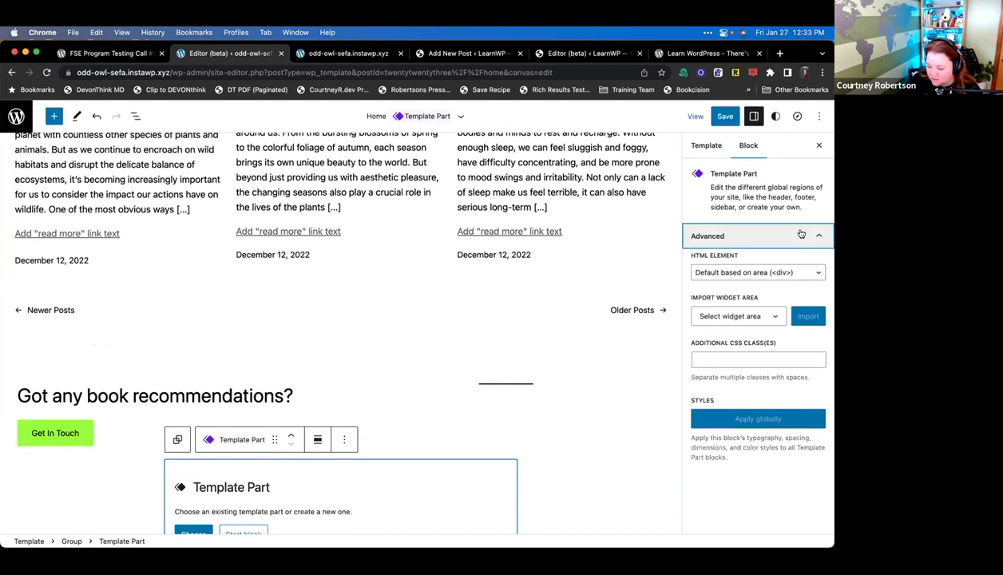
left_click(791, 233)
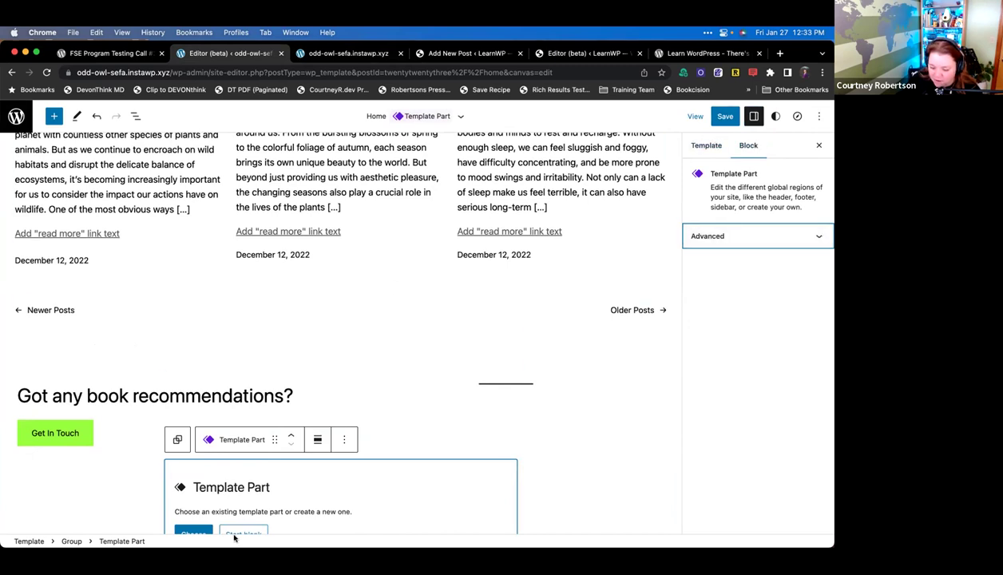
- Start the Template Part block blank and create it with the name new-footer
scroll(246, 513, "down", 1)
left_click(255, 510)
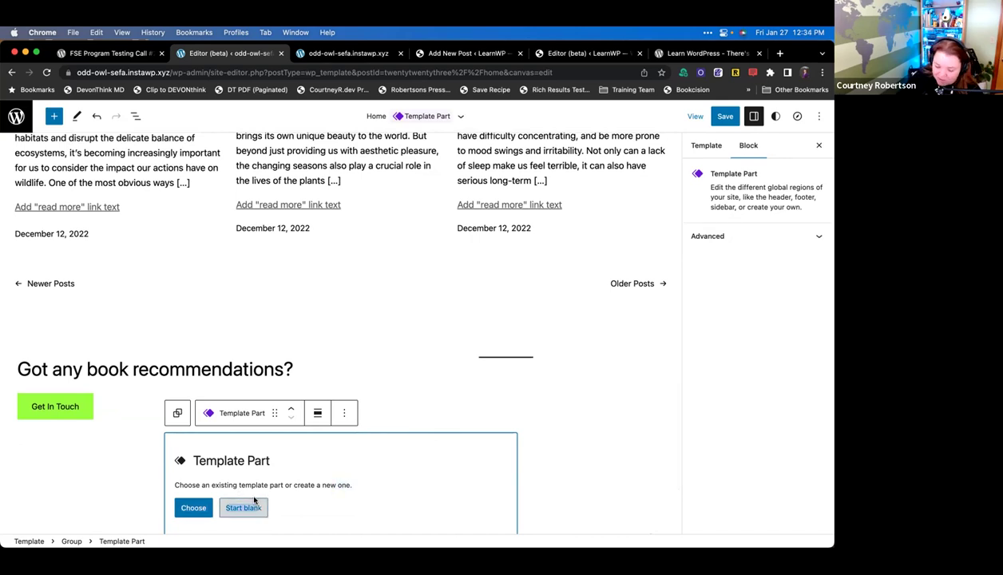
left_click(256, 505)
left_click(387, 328)
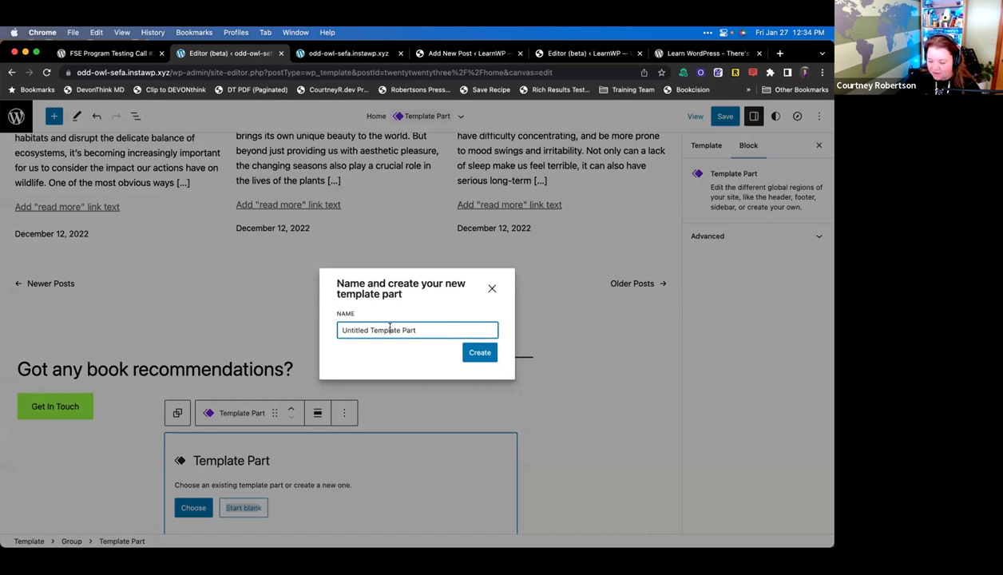
key("super+a")
type("new")
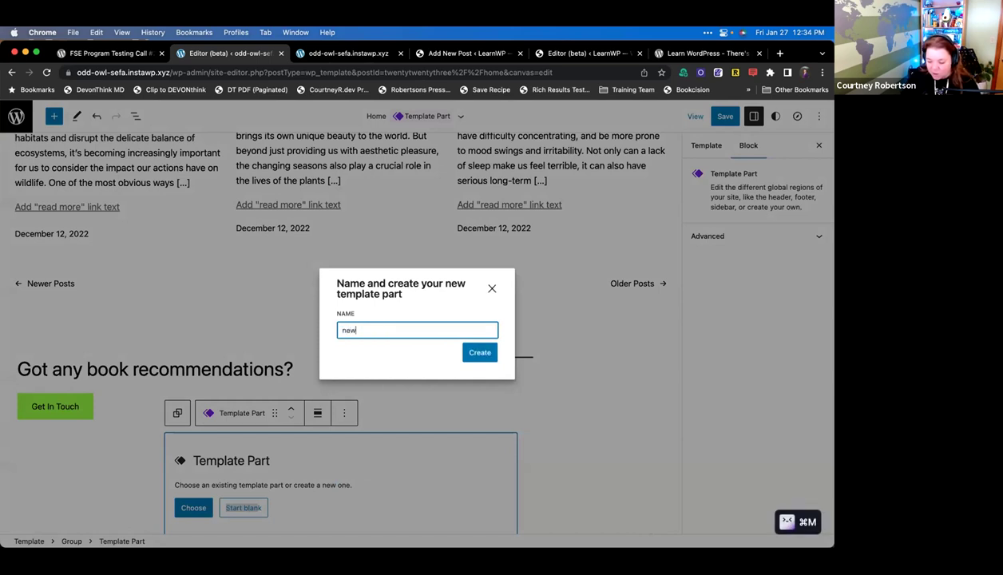
left_click(478, 355)
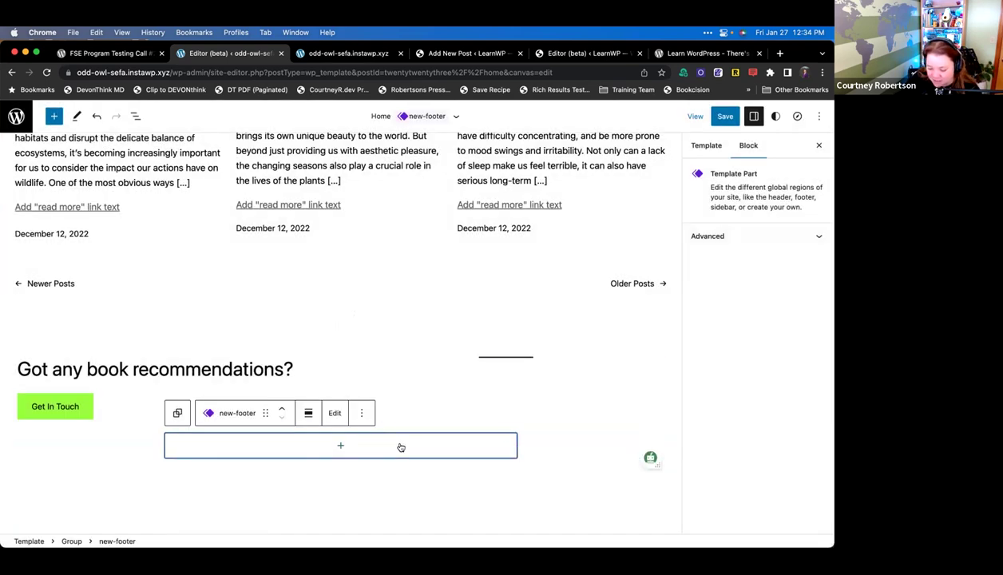
- Look at the blocks offered for new-footer and reread the testing call's instruction on importing a widget area
left_click(311, 448)
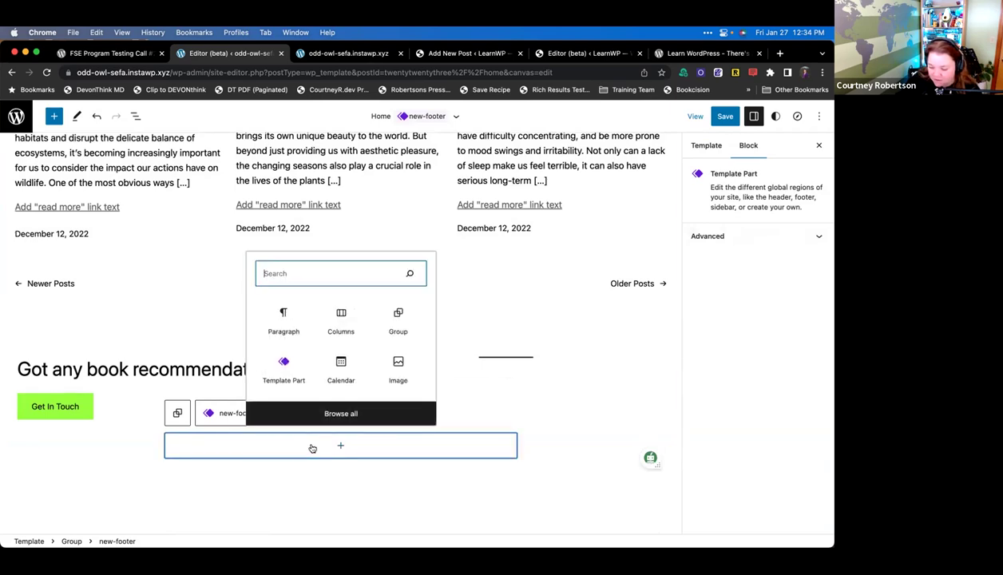
left_click(449, 440)
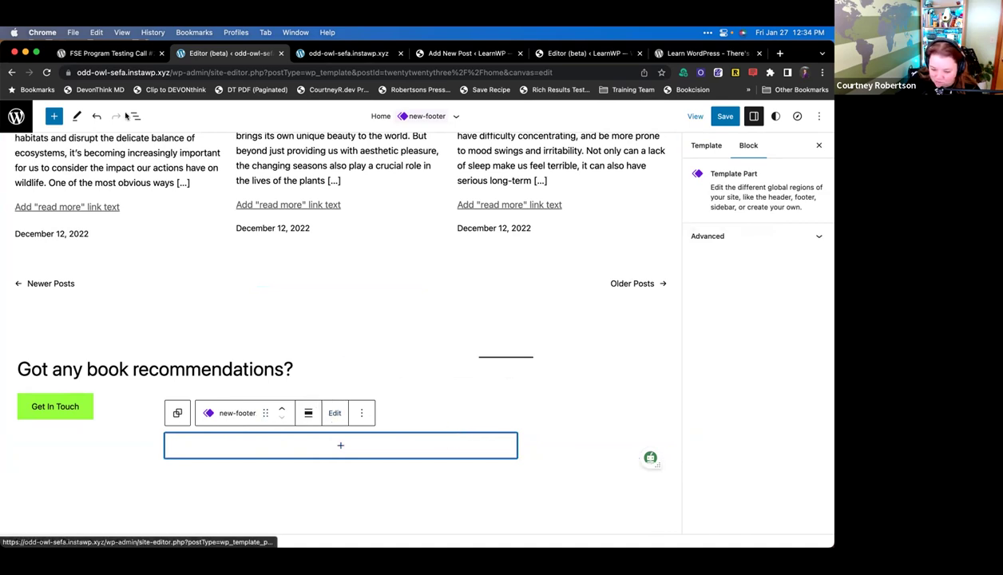
left_click(108, 53)
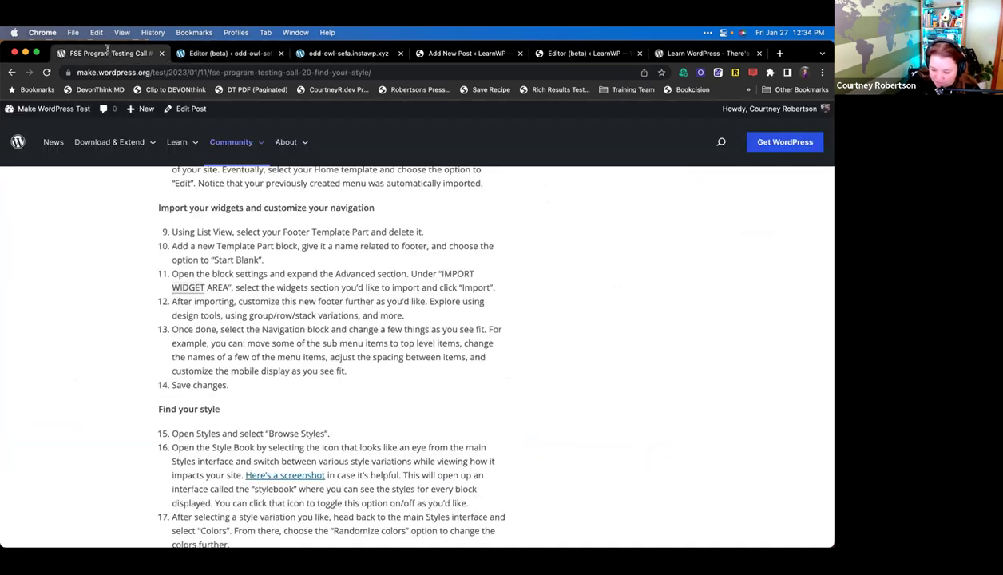
left_click_drag(258, 273, 307, 274)
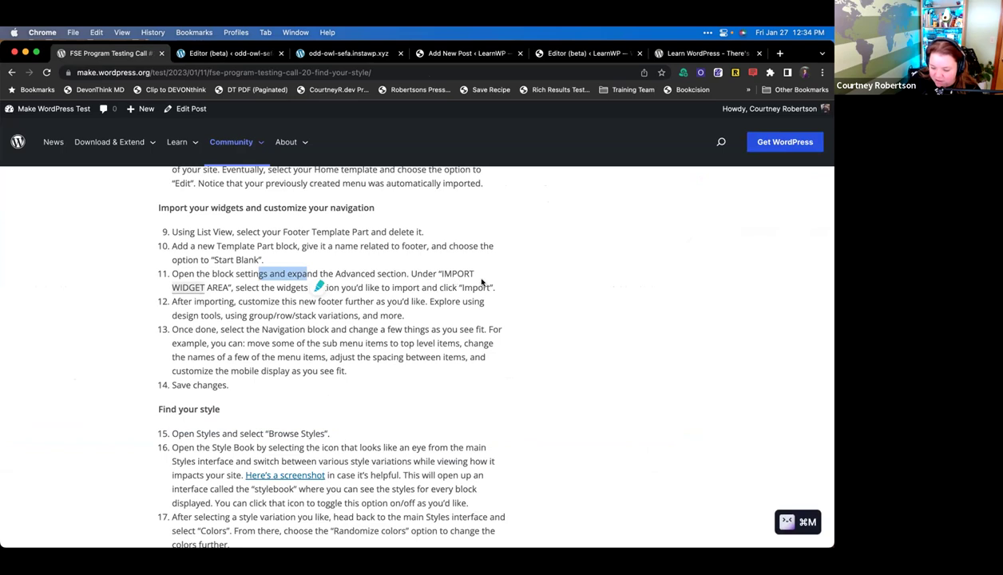
- Import the Footer widget area into the new-footer template part through its Advanced block settings on odd-owl-sefa
left_click(239, 54)
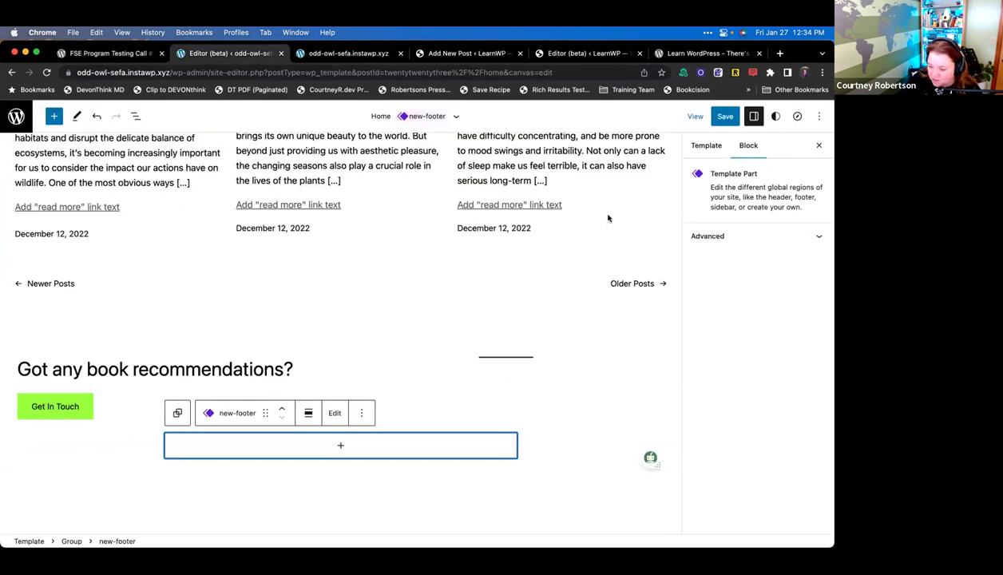
left_click(687, 236)
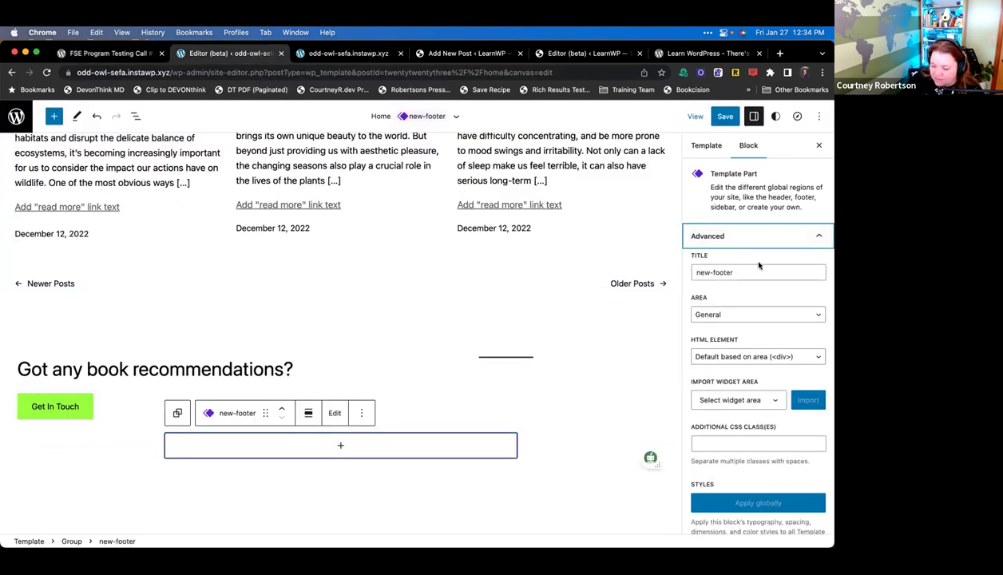
scroll(770, 264, "down", 2)
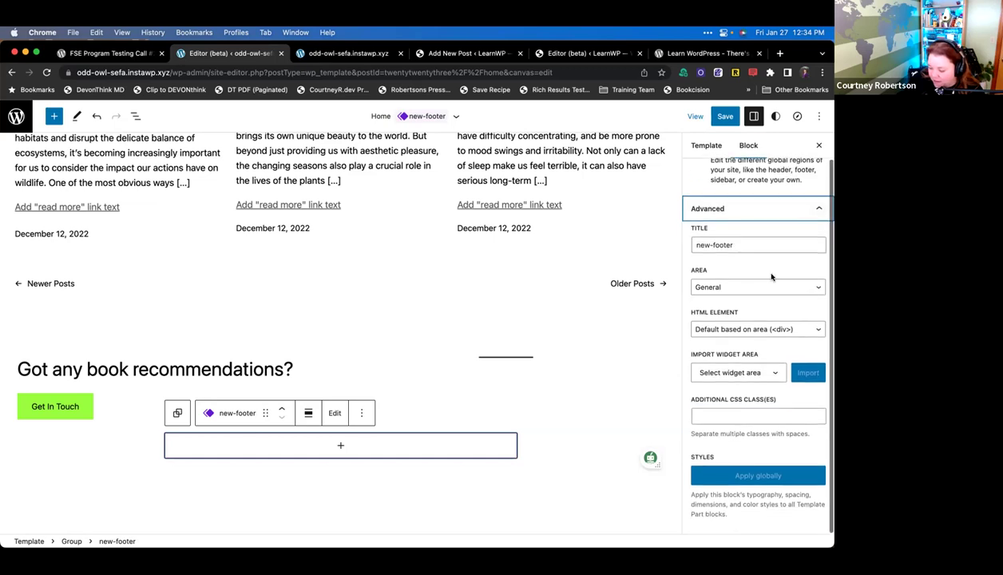
left_click(738, 372)
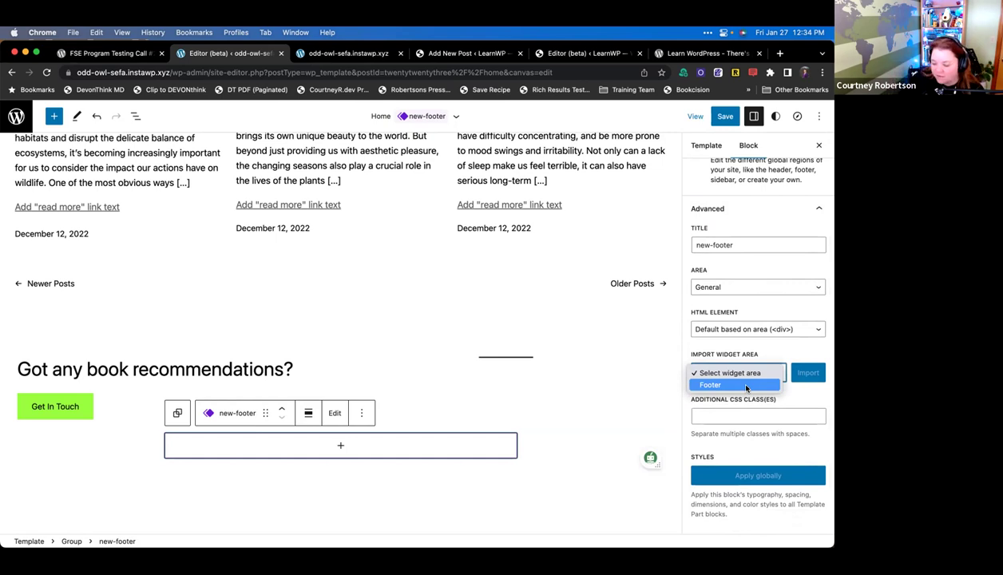
left_click(746, 386)
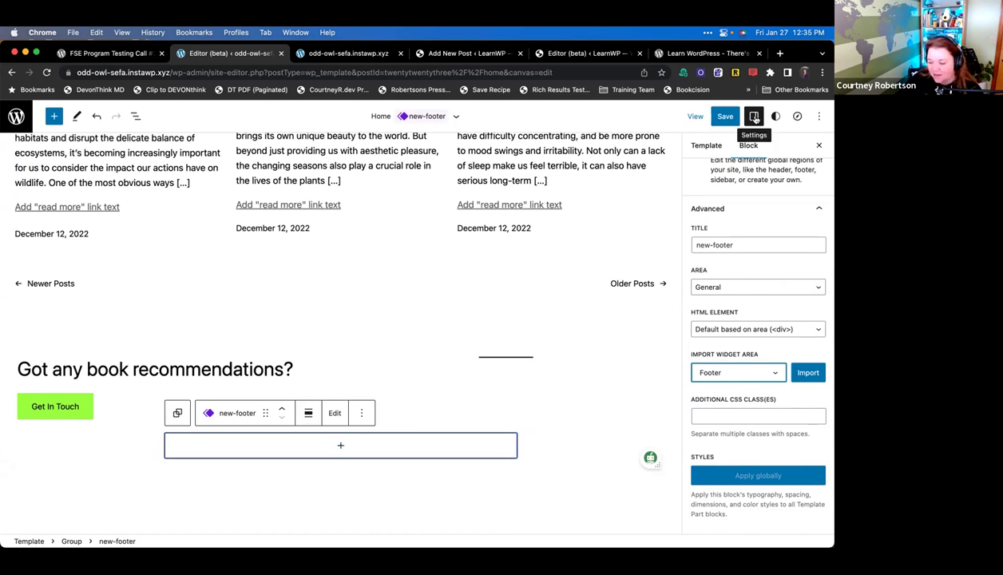
left_click(782, 209)
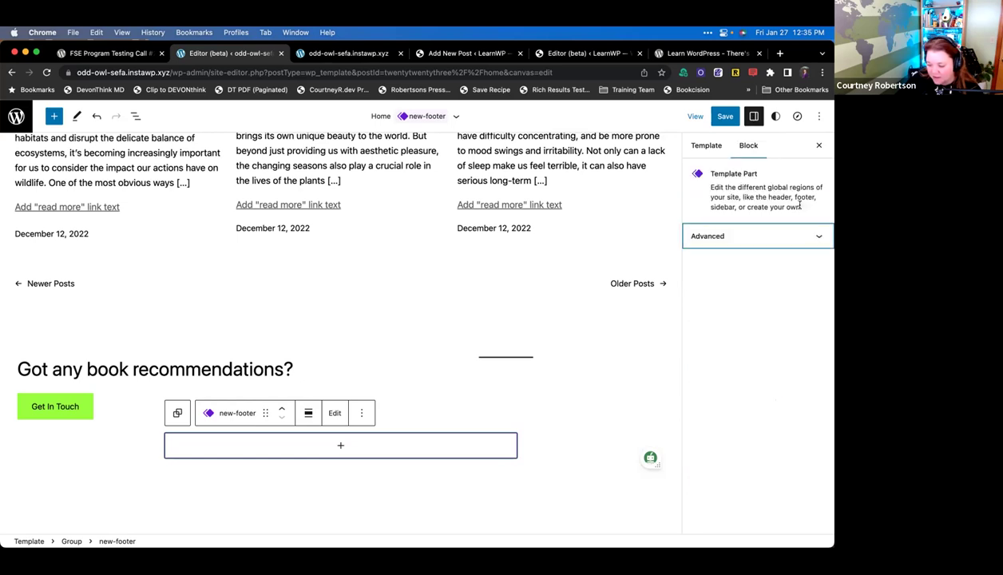
left_click(791, 238)
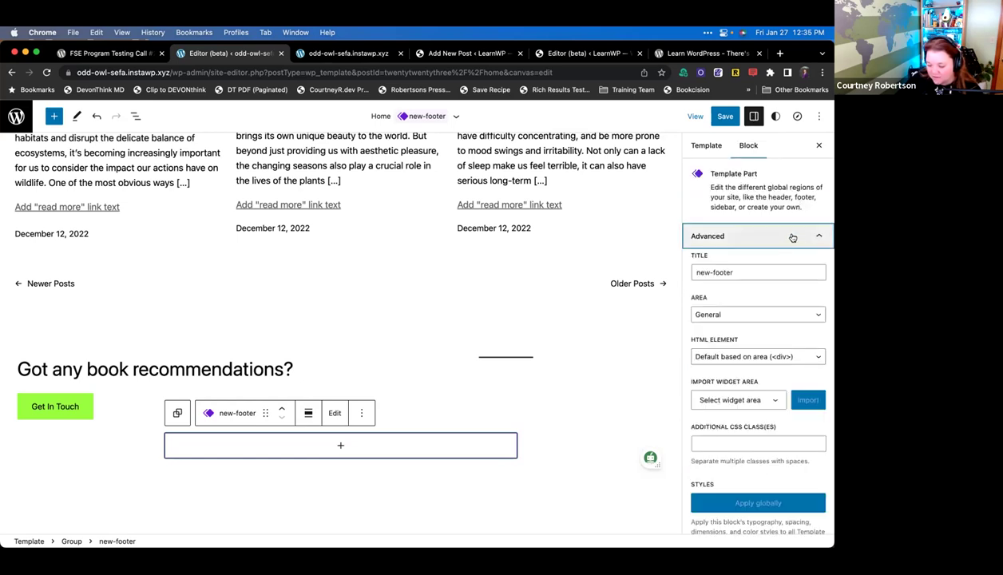
left_click(733, 402)
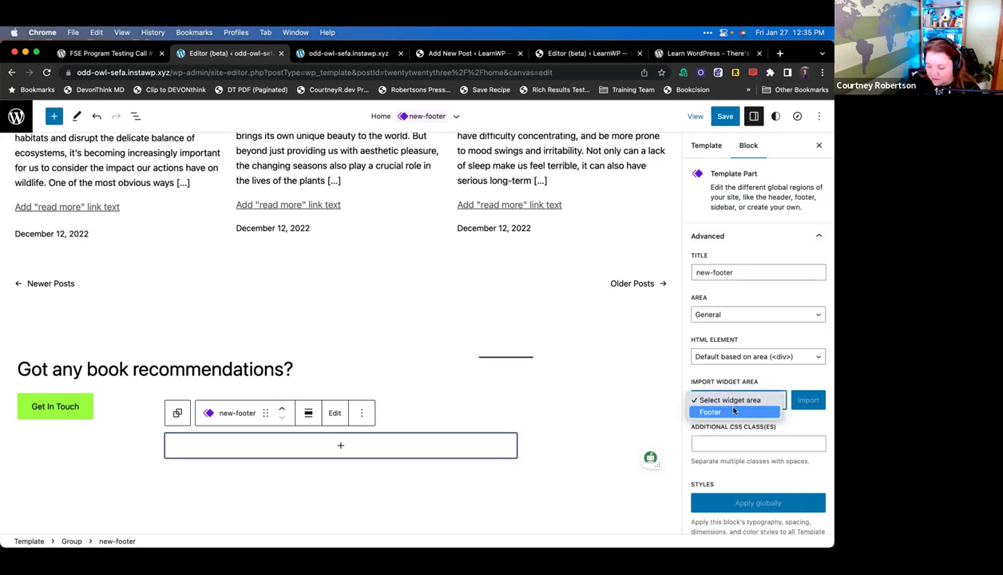
left_click(734, 411)
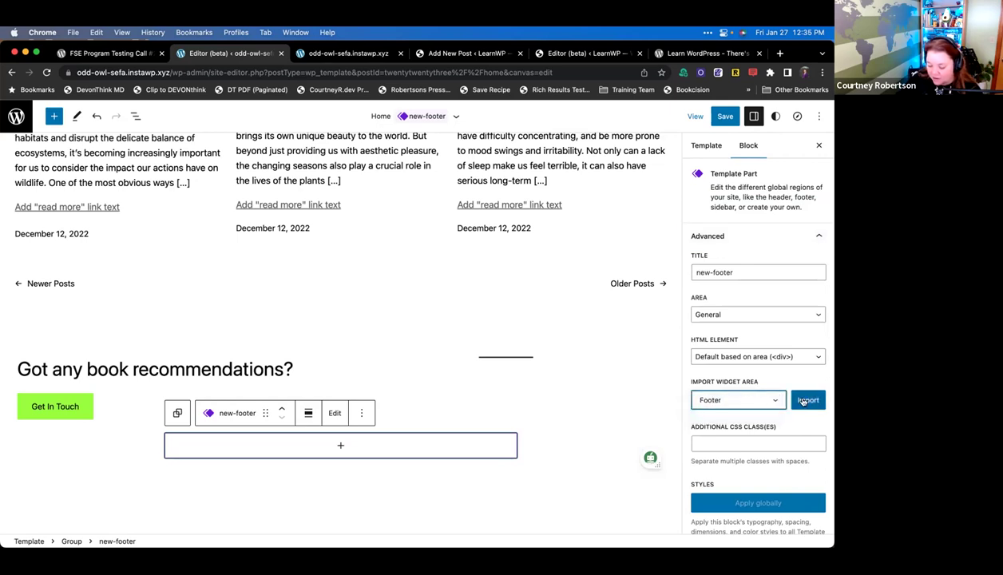
left_click(807, 401)
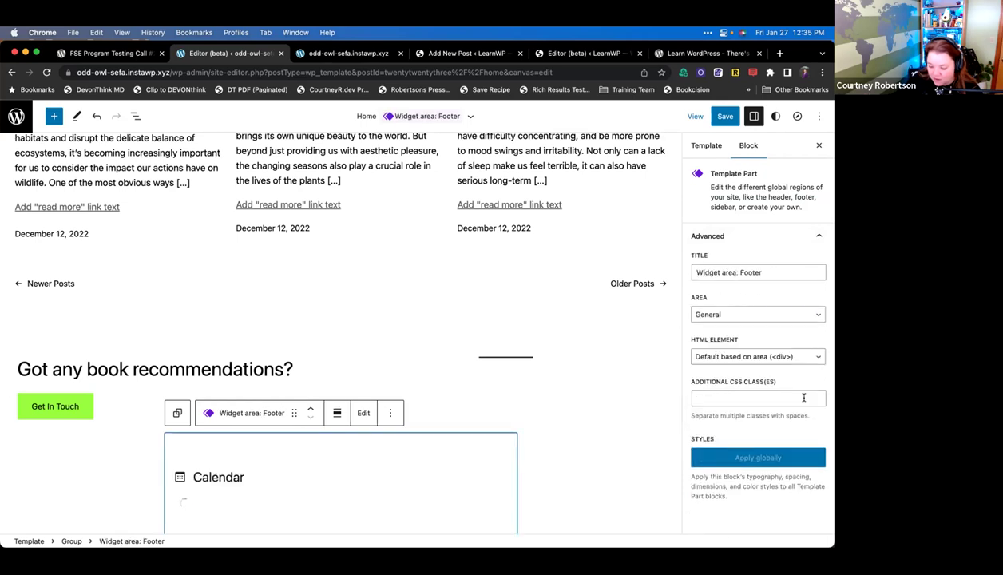
- Set the alignment of the imported Widget area: Footer template part to Wide width
scroll(531, 432, "down", 10)
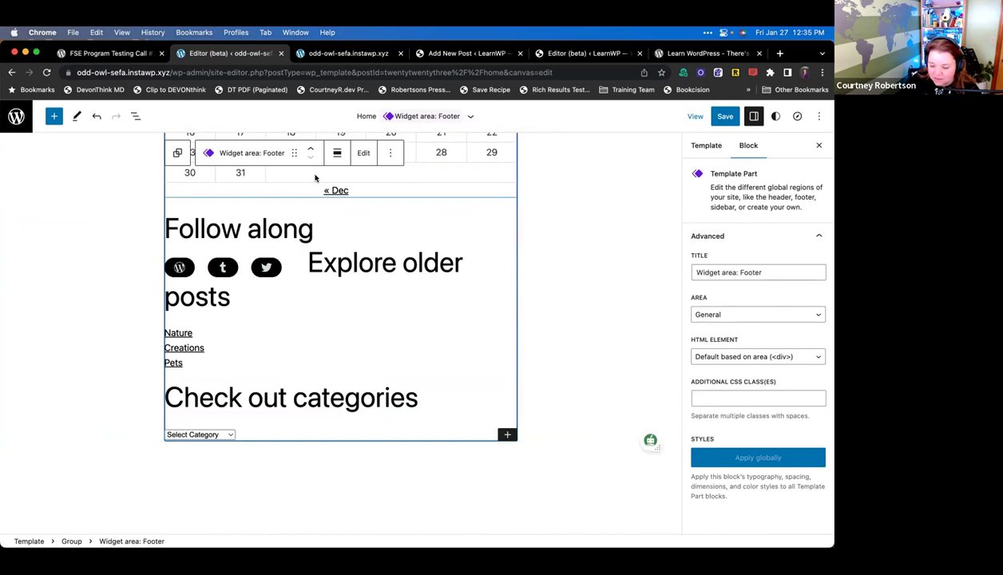
left_click(339, 154)
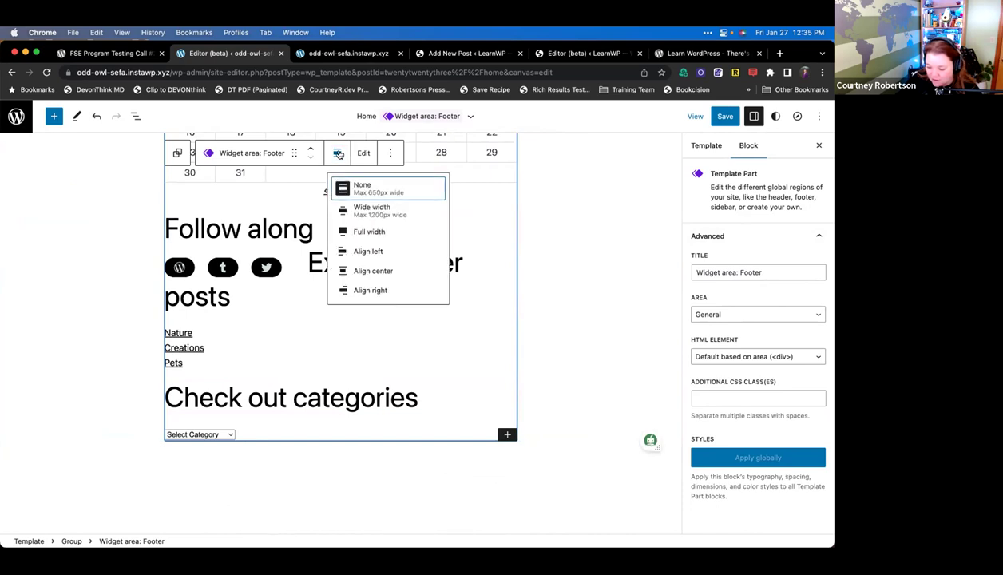
left_click(382, 211)
scroll(441, 254, "up", 5)
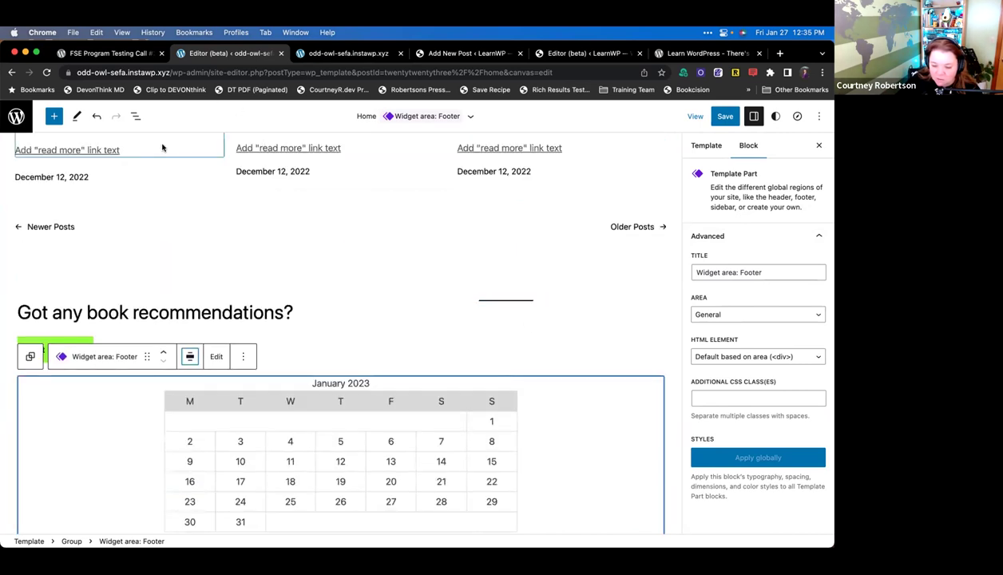
- Show the List View and insert a 33/33/33 Columns block after the first group inside Widget area: Footer
left_click(135, 117)
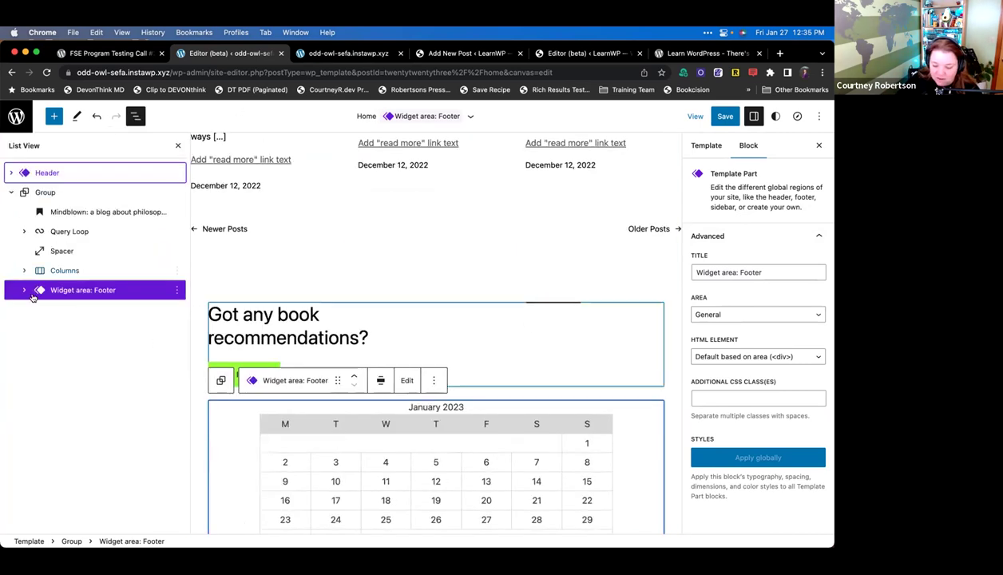
left_click(16, 293)
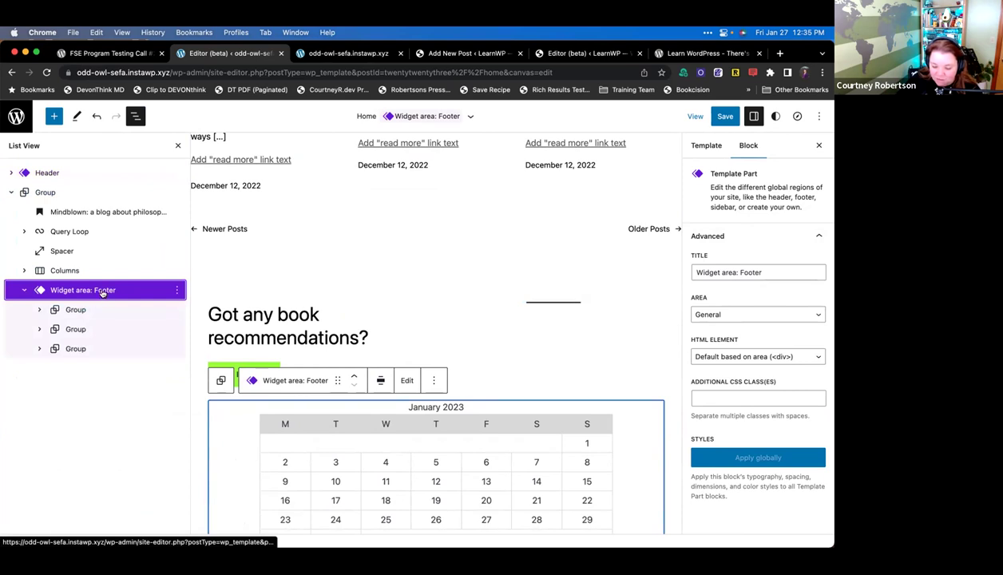
left_click(128, 291)
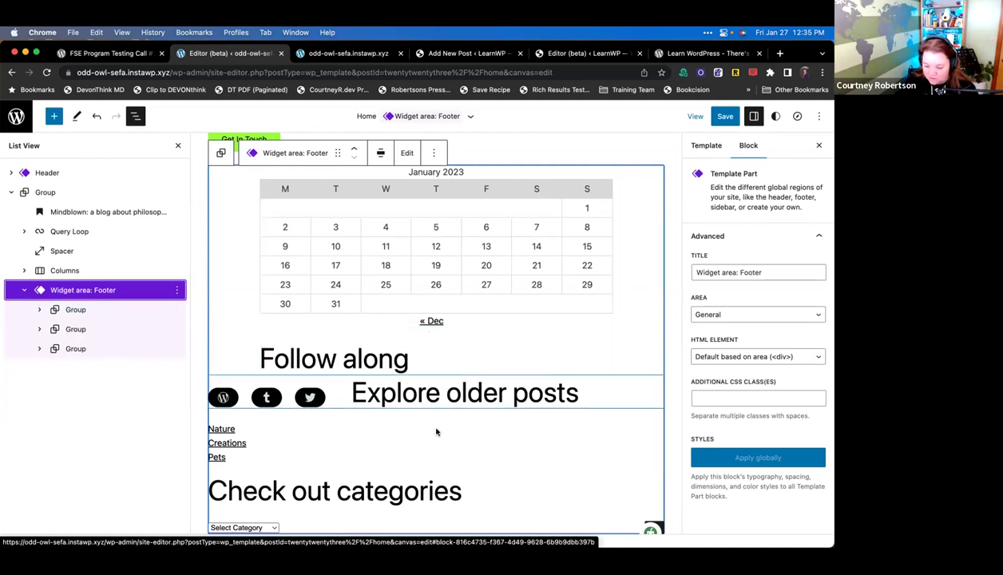
scroll(394, 476, "down", 2)
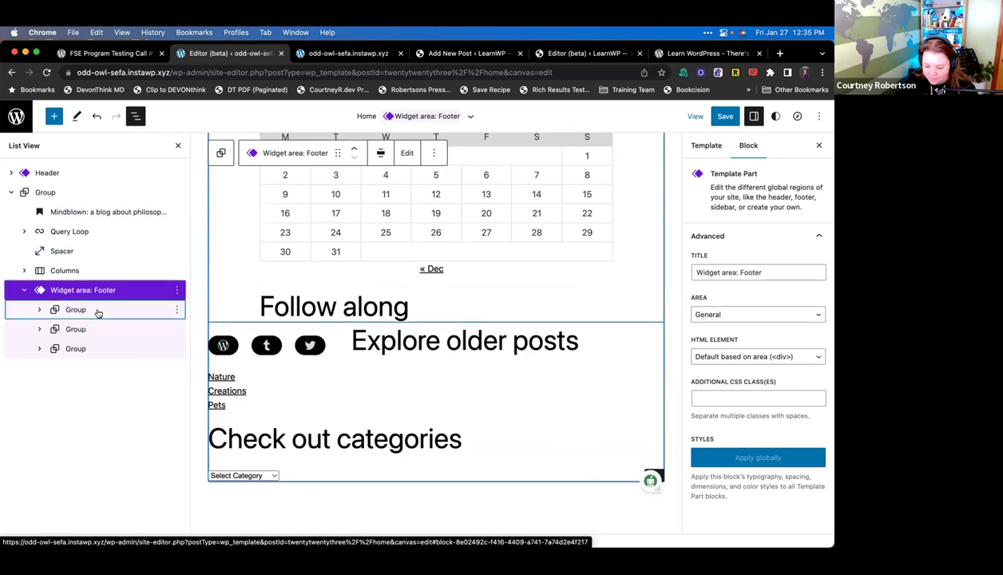
left_click(97, 311)
key("Return")
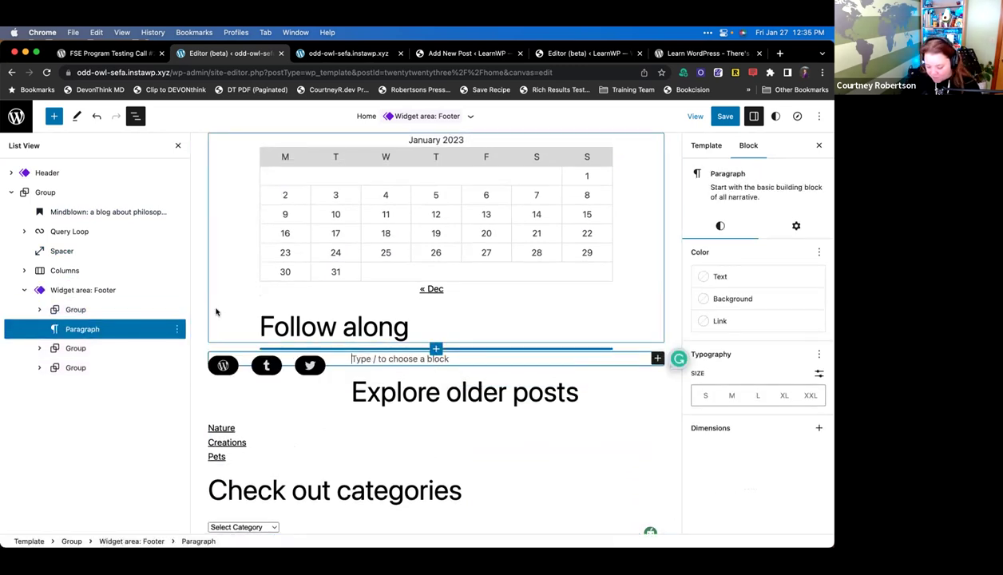
type("/co")
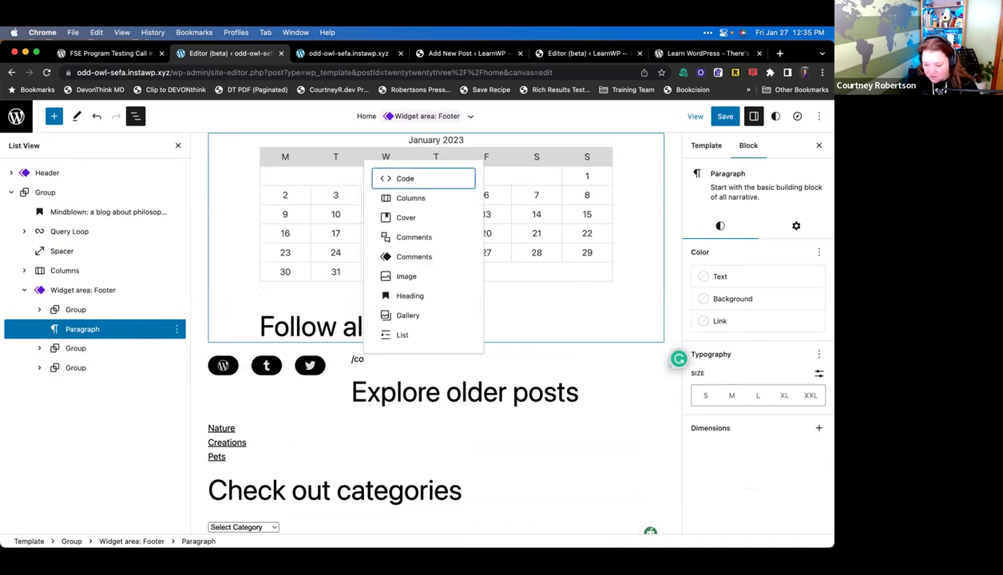
key("Down")
key("Return")
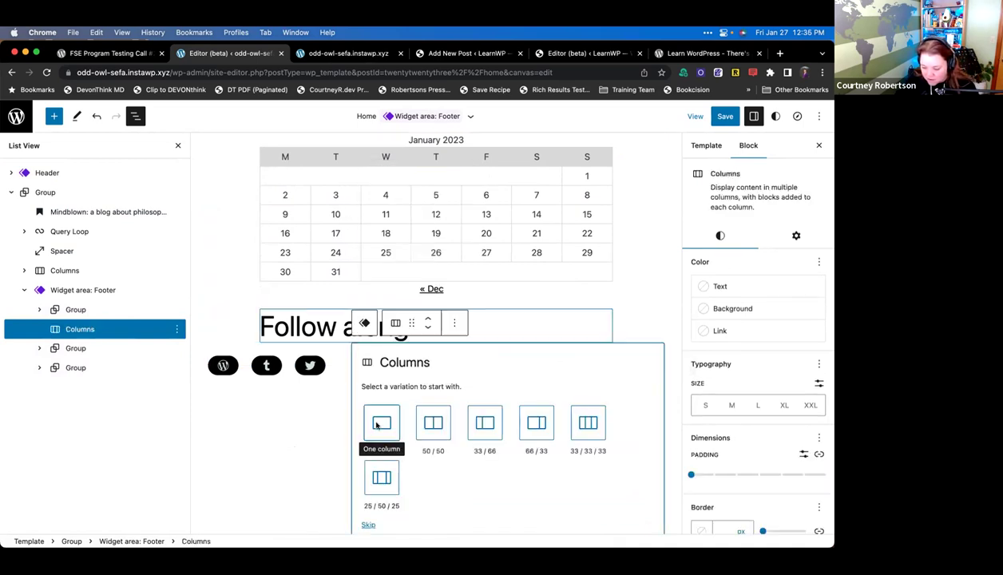
left_click(588, 423)
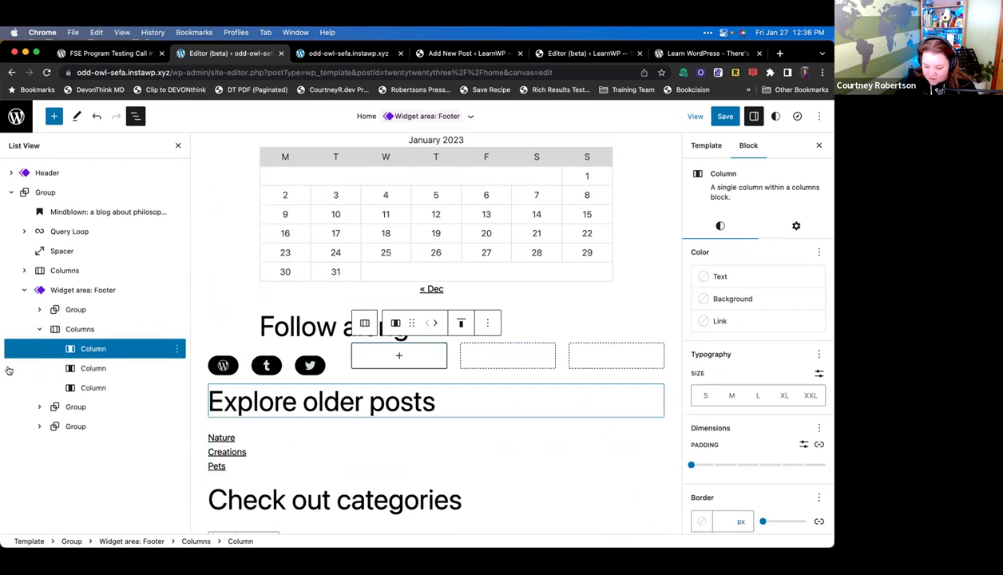
- Move the calendar, older posts and categories groups into the first, second and third columns of the new Columns block
left_click_drag(80, 309, 106, 327)
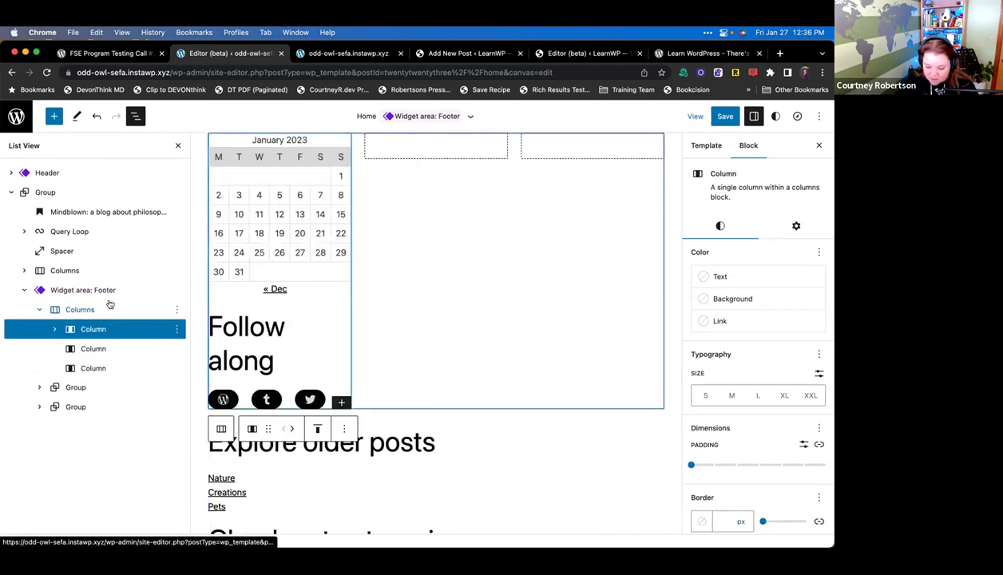
left_click_drag(76, 388, 108, 374)
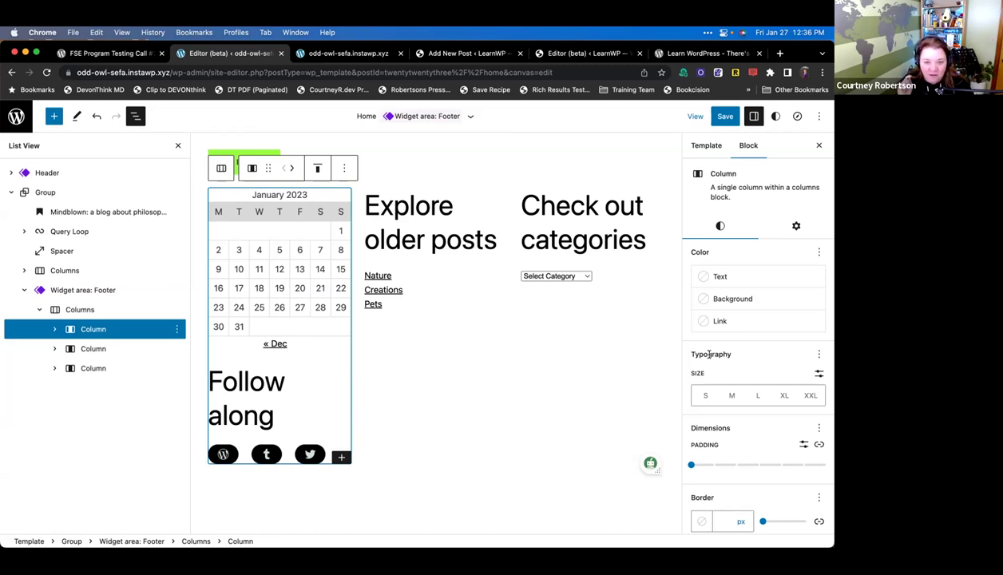
- Look at the header's Navigation block, then reread the testing call's instruction on customizing the footer with group/row/stack variations
scroll(622, 193, "up", 15)
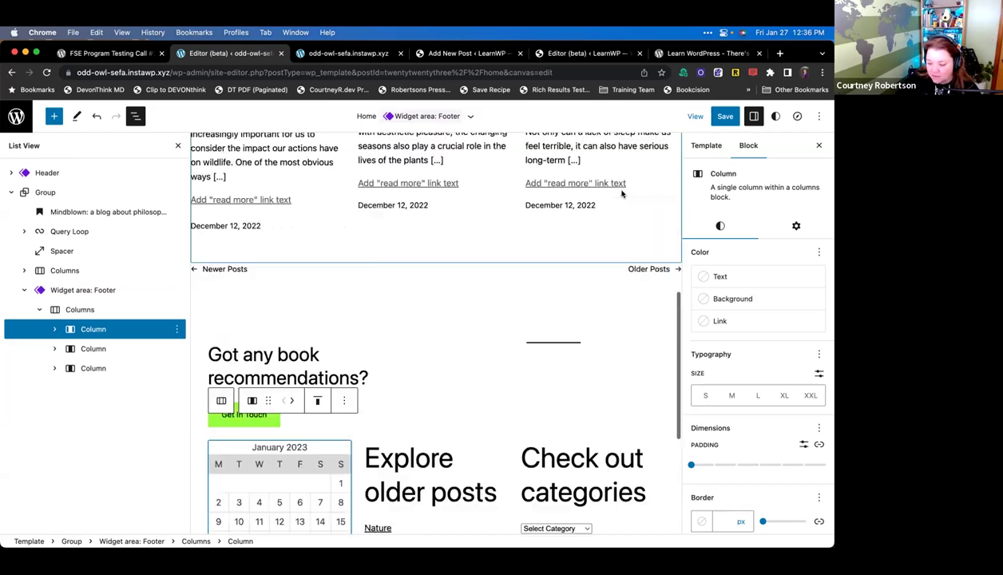
left_click(511, 164)
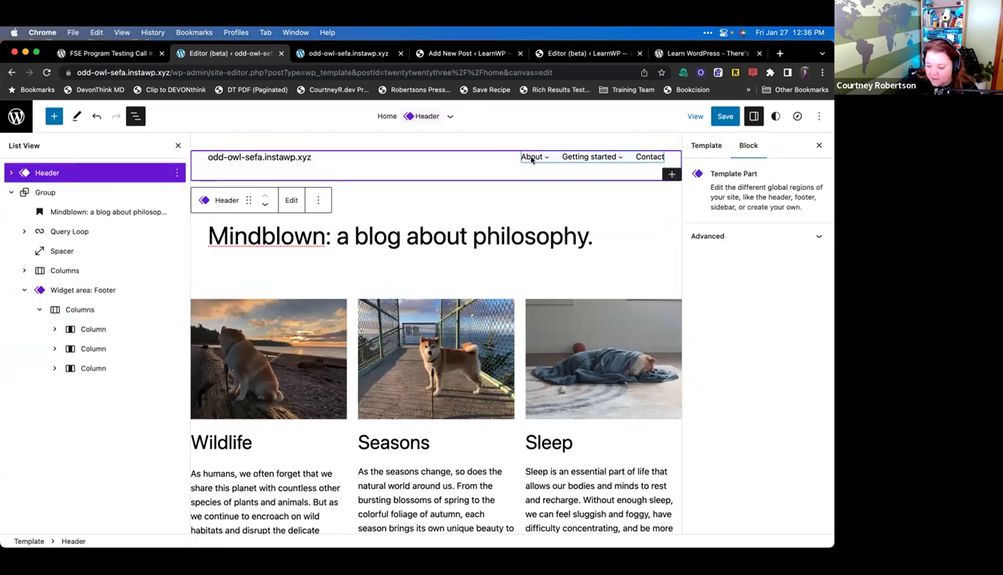
left_click(532, 160)
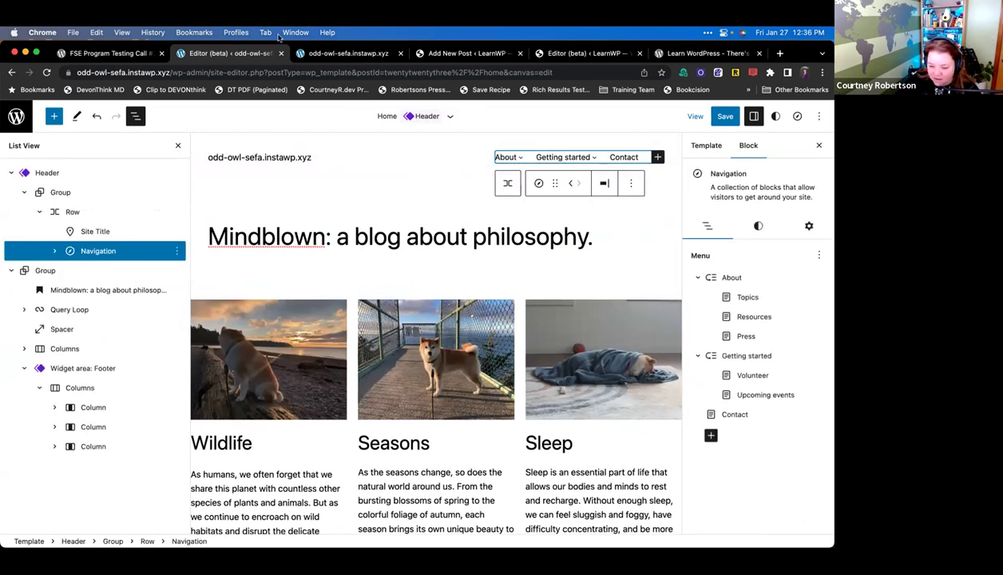
left_click(125, 53)
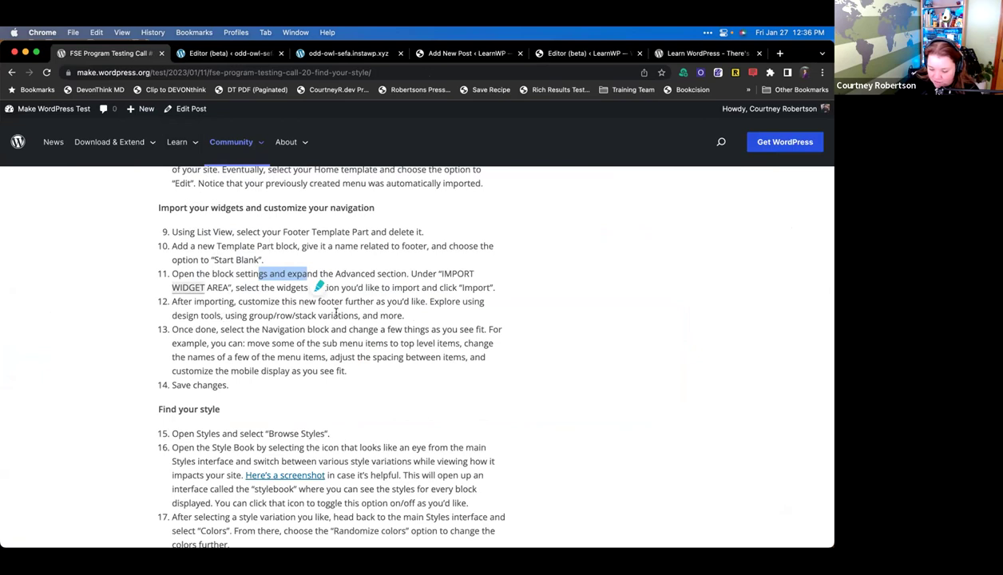
left_click(406, 316)
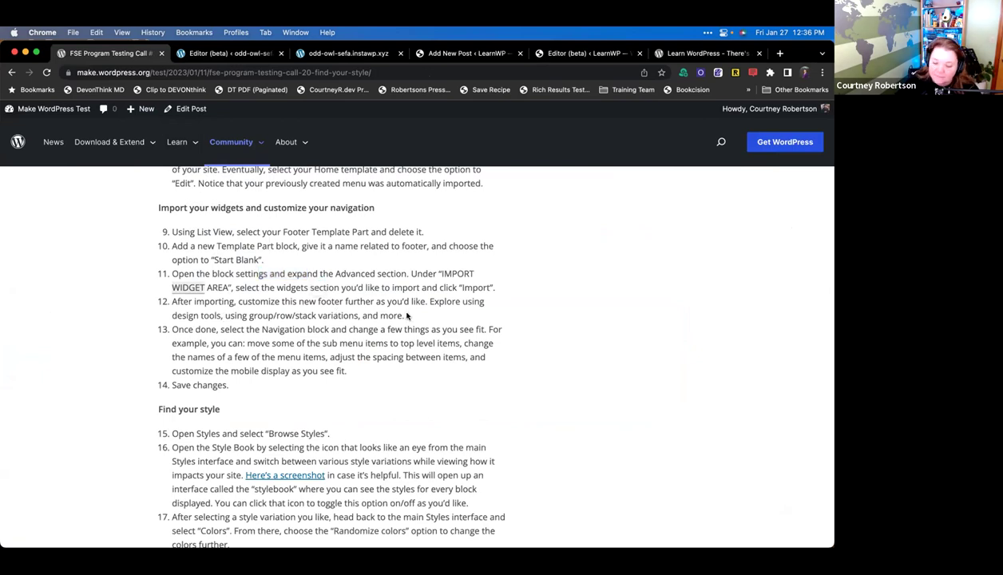
left_click_drag(404, 315, 226, 316)
key("super+m")
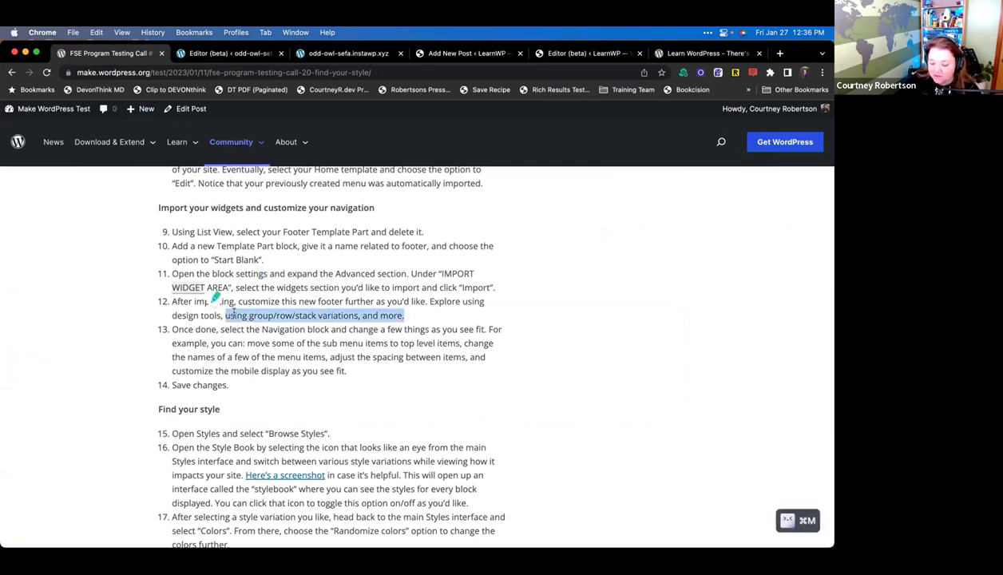
- Return to the odd-owl-sefa Home template and examine the block settings of the footer template part, its Calendar, Columns and first Column
left_click(238, 57)
scroll(371, 393, "down", 10)
scroll(379, 407, "down", 1)
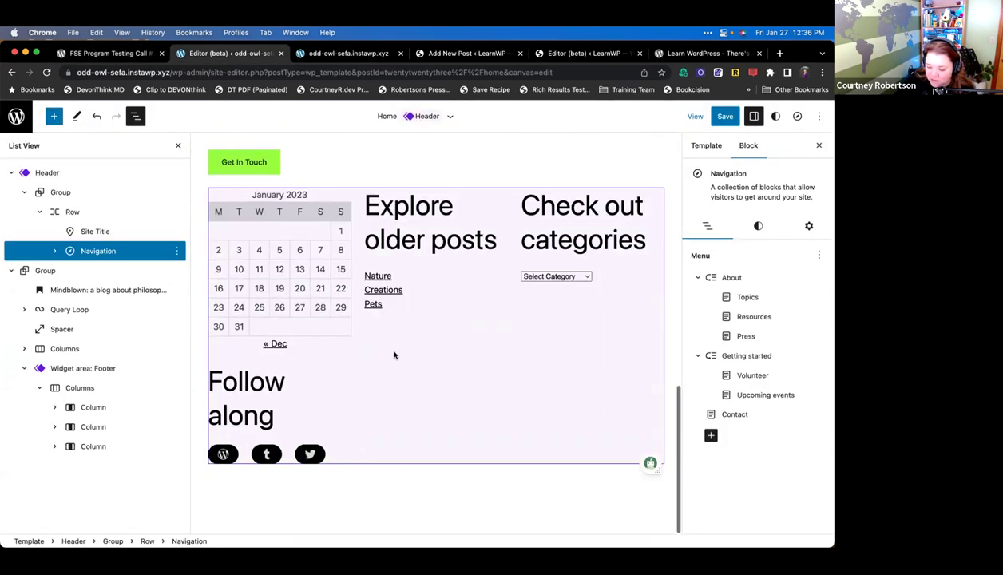
left_click(394, 354)
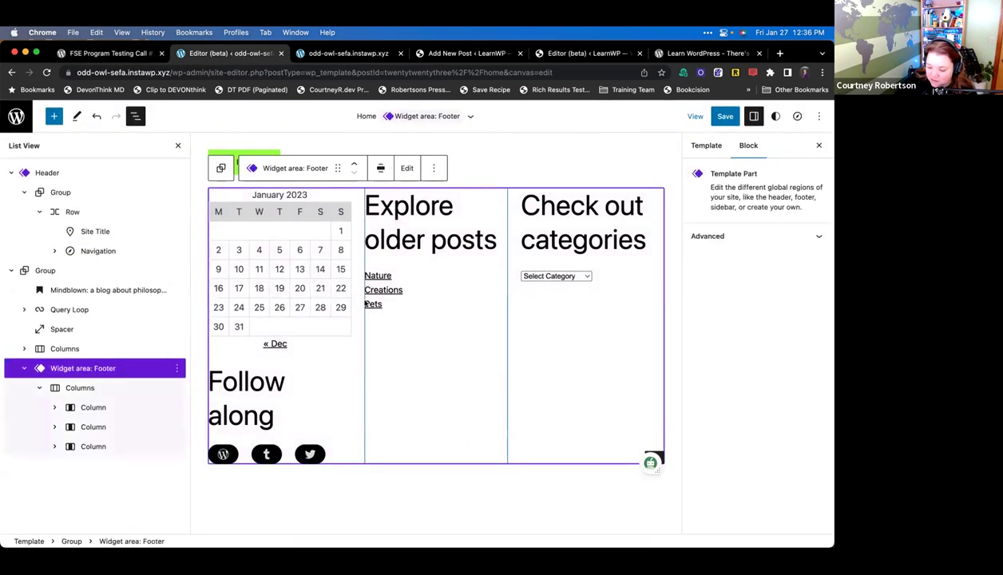
left_click(303, 199)
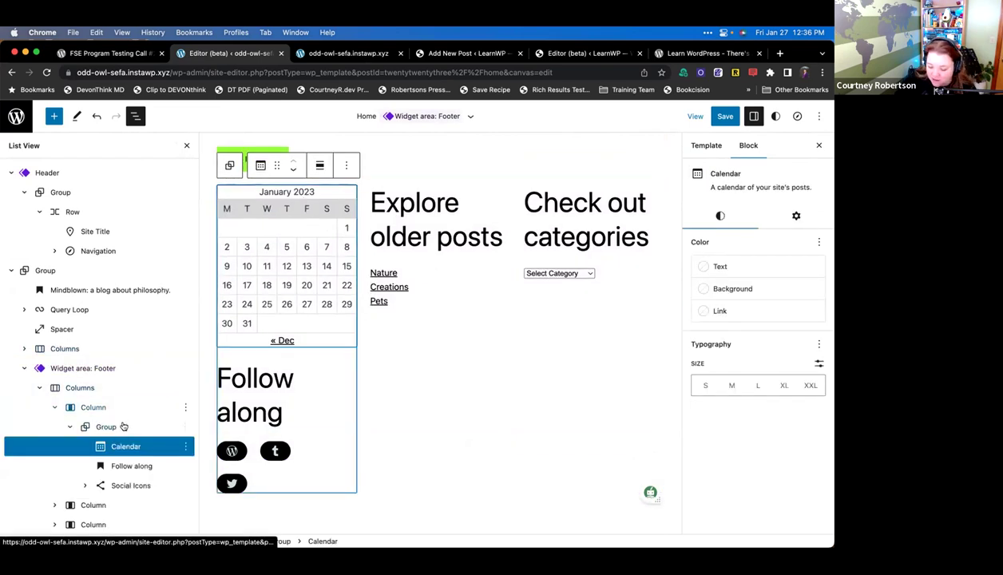
left_click(122, 389)
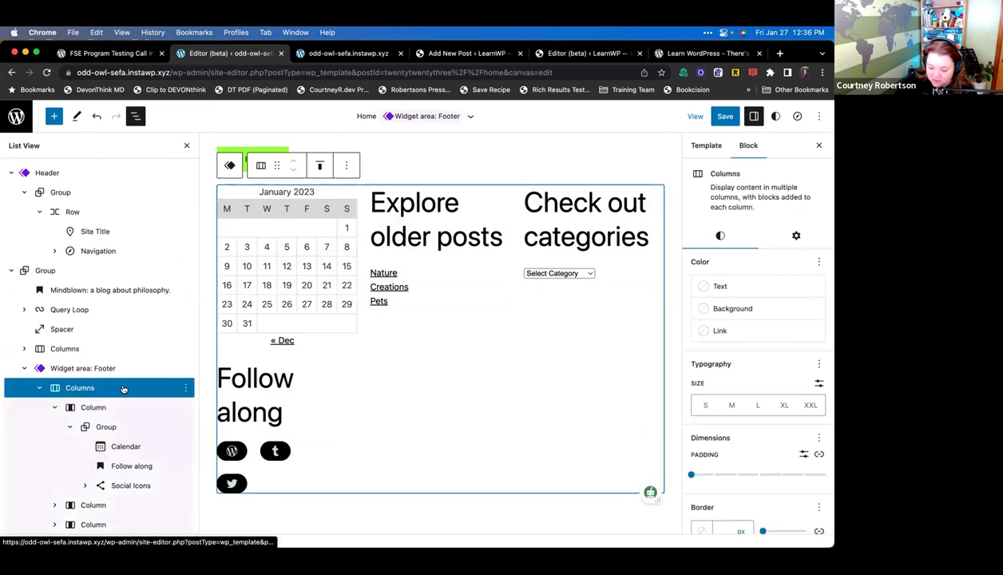
left_click(122, 408)
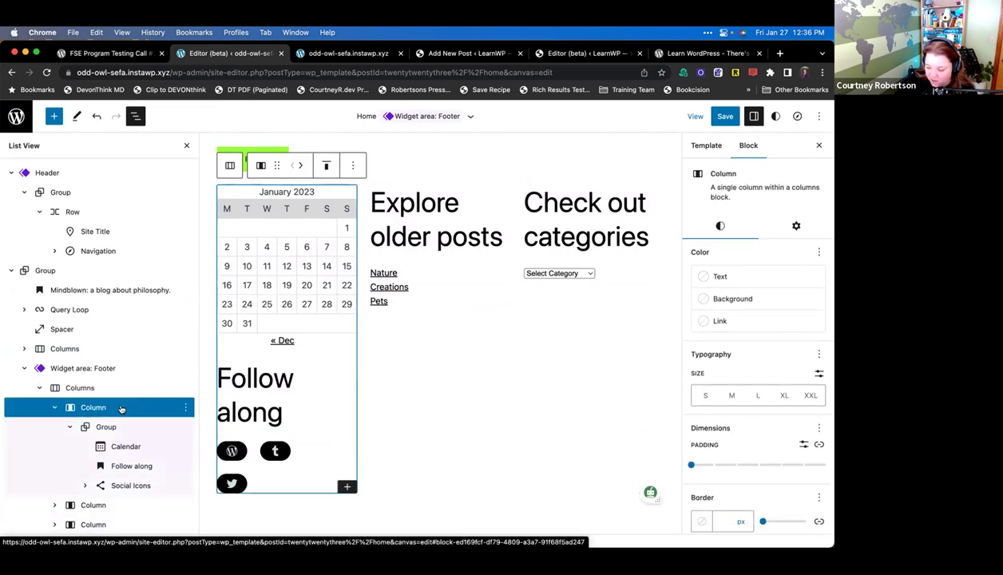
left_click(85, 368)
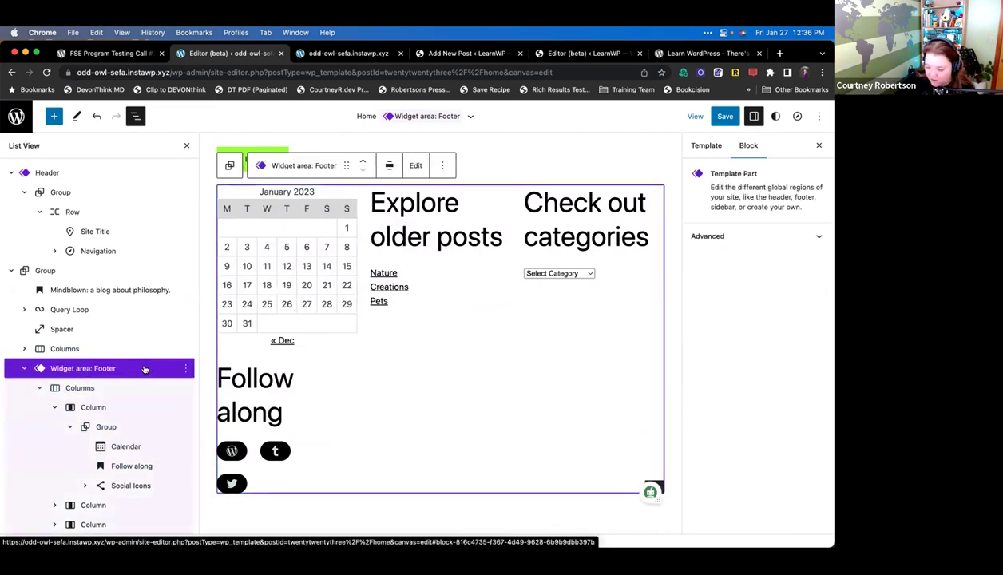
left_click(801, 233)
left_click(801, 233)
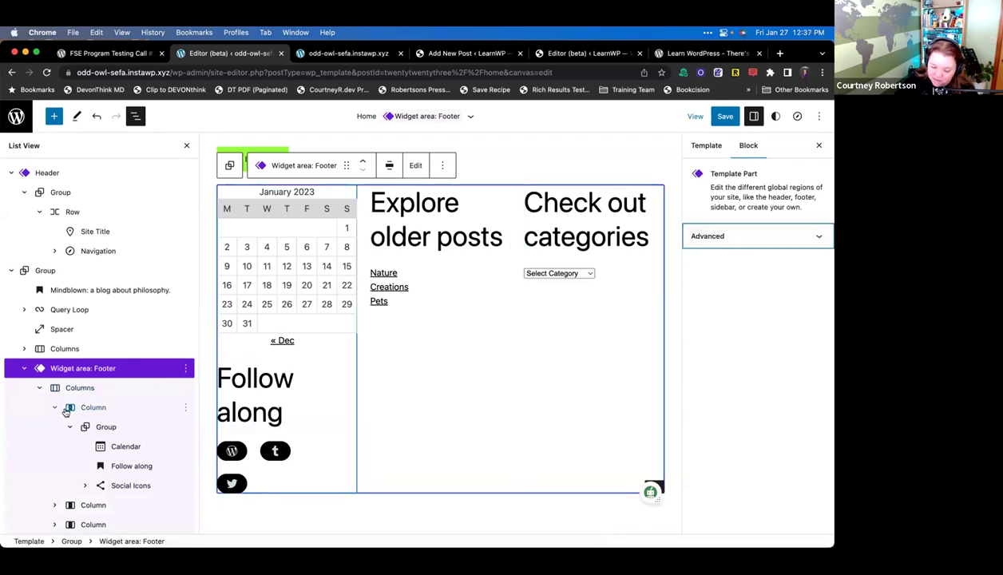
left_click(94, 408)
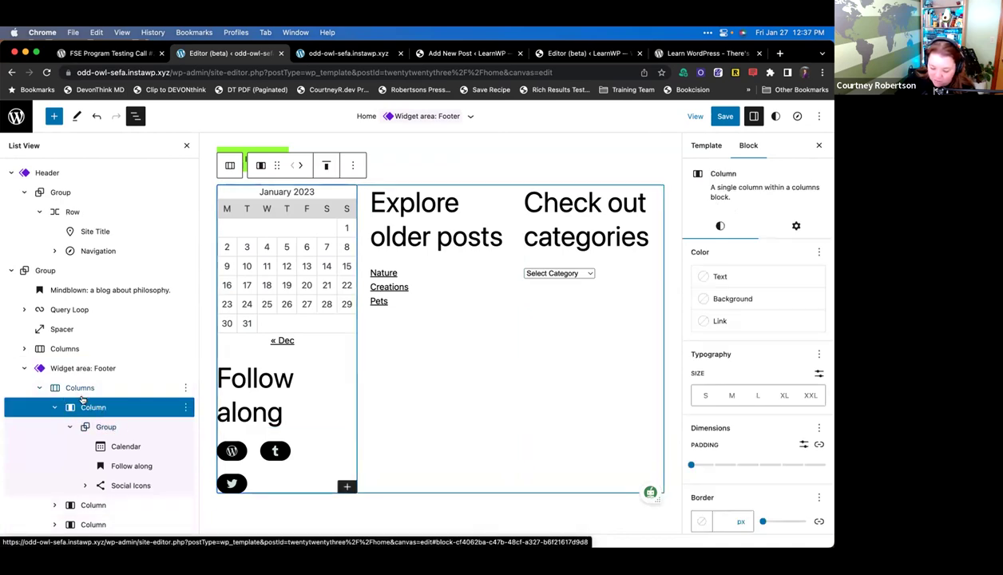
- Move the calendar, older posts and categories groups out of the columns to above the Columns block, nesting categories inside the calendar group
left_click_drag(106, 431, 109, 387)
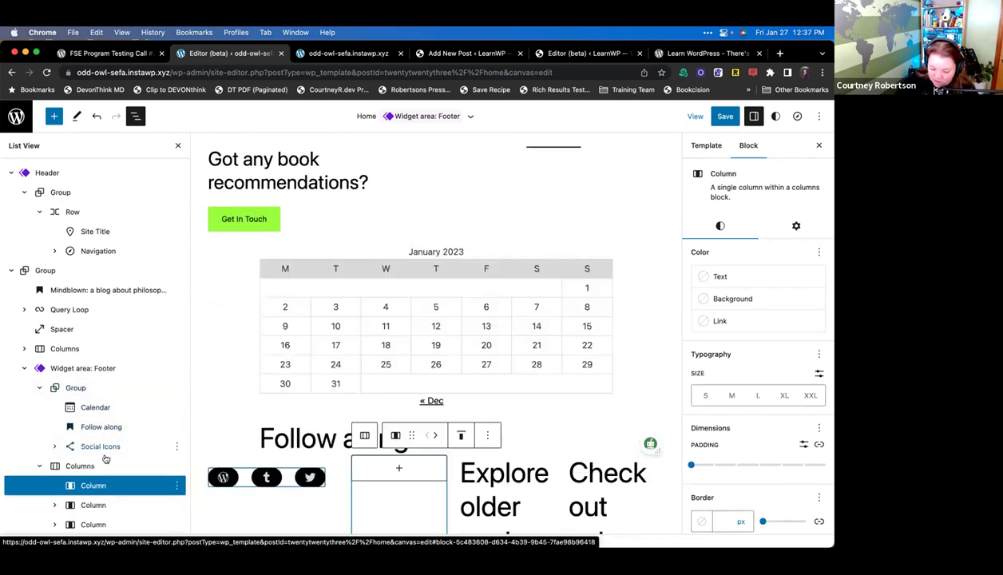
left_click_drag(99, 496, 83, 387)
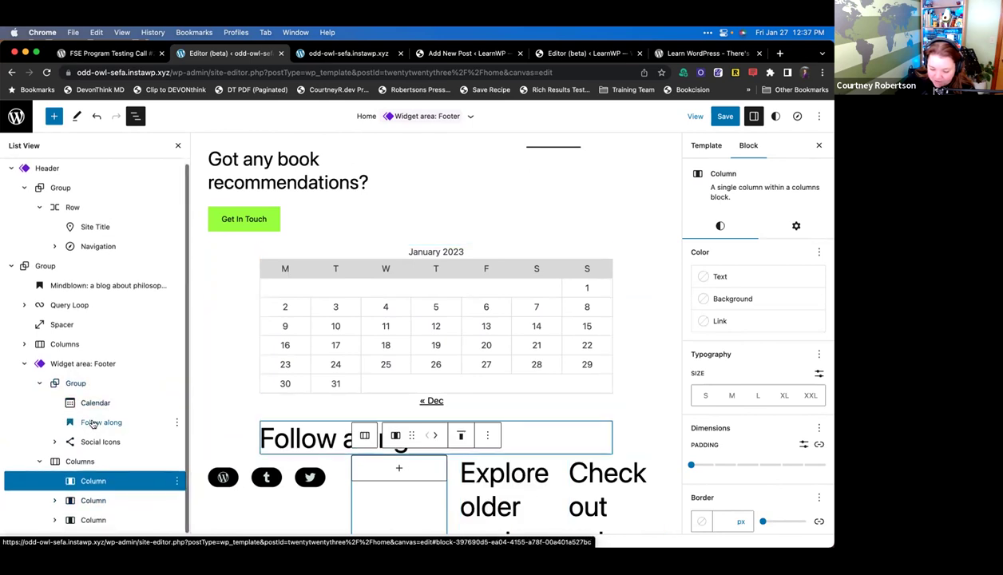
left_click(39, 385)
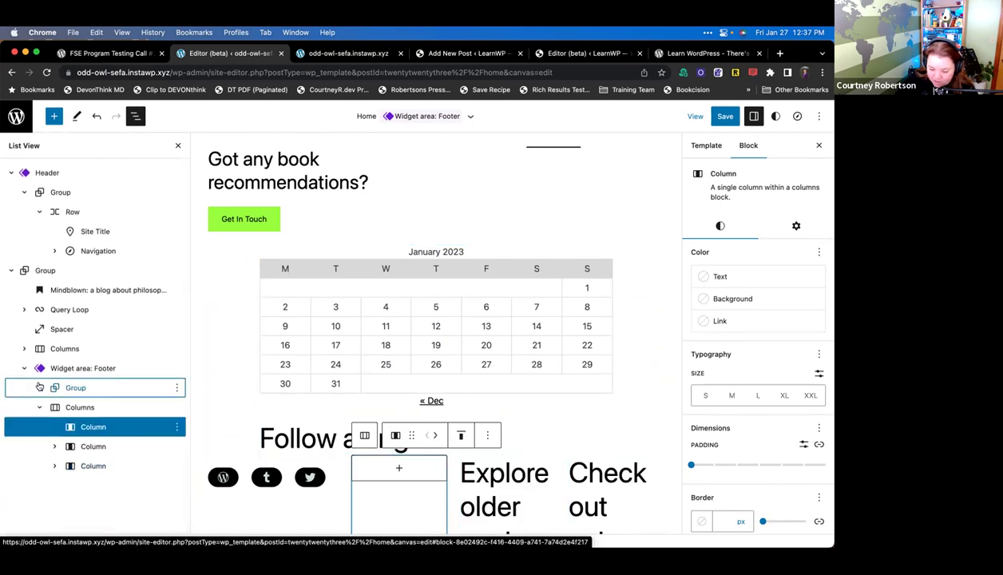
left_click(54, 449)
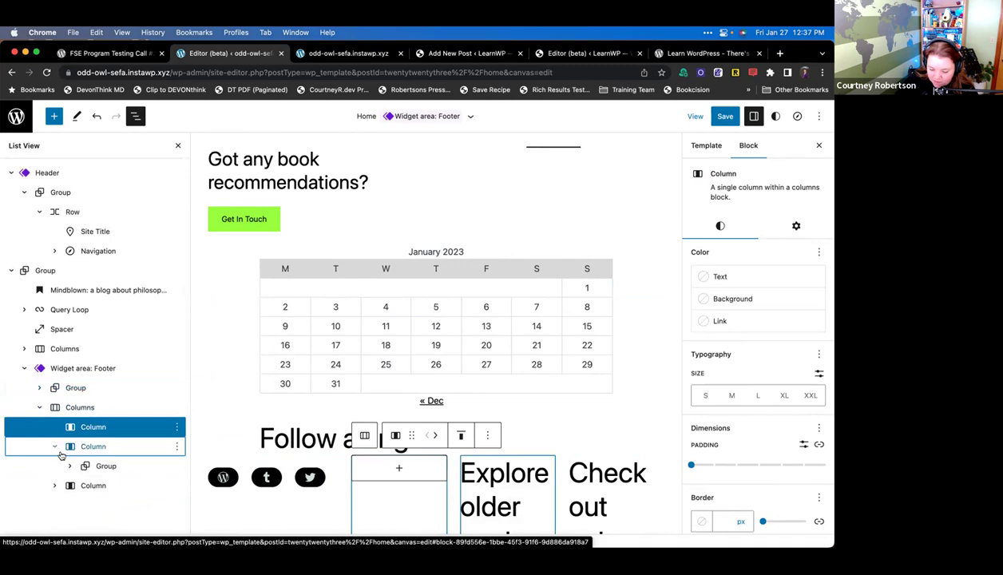
left_click_drag(83, 464, 91, 377)
left_click(55, 486)
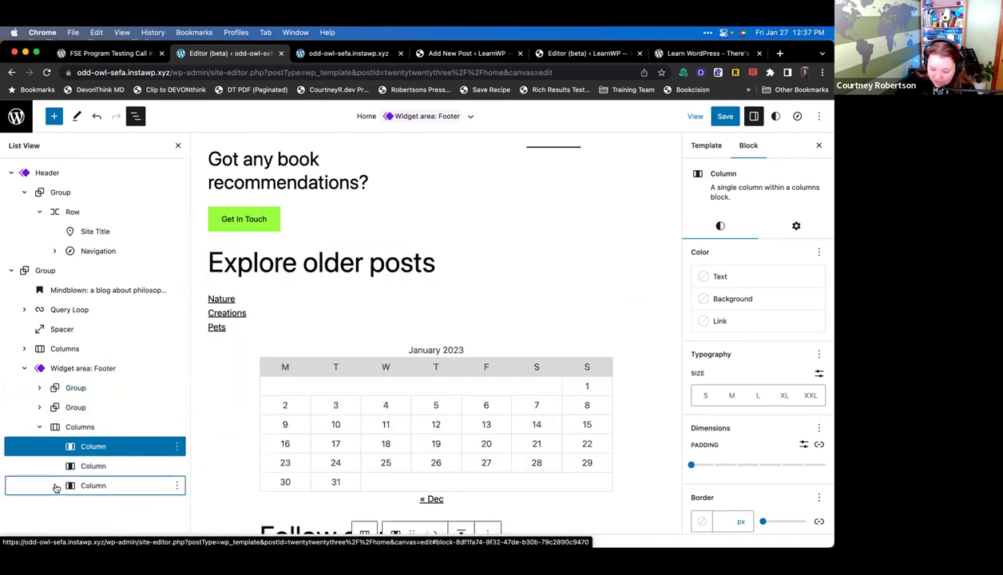
left_click(106, 506)
left_click_drag(106, 506, 97, 415)
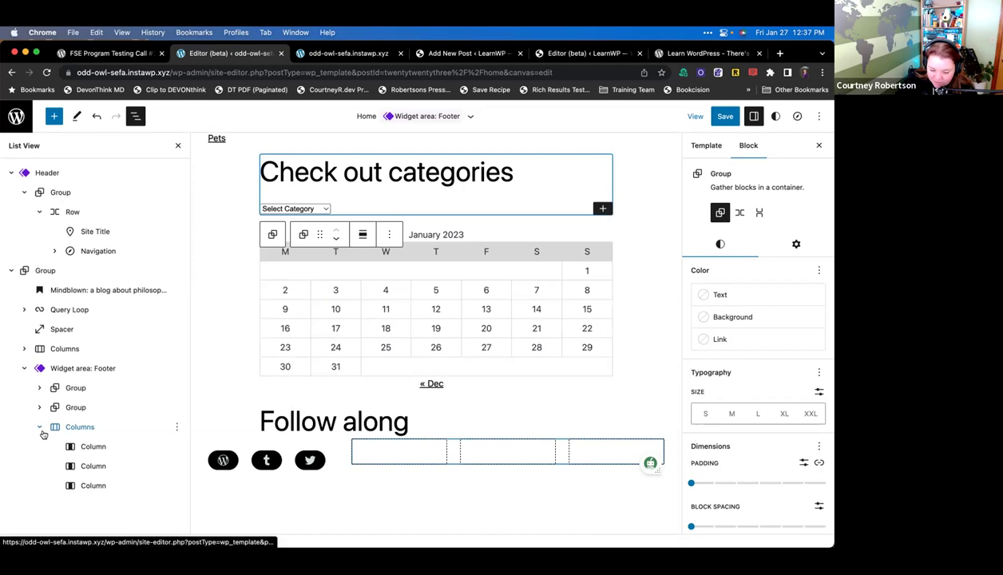
- Remove the empty Columns block from the Widget area: Footer template part
right_click(80, 427)
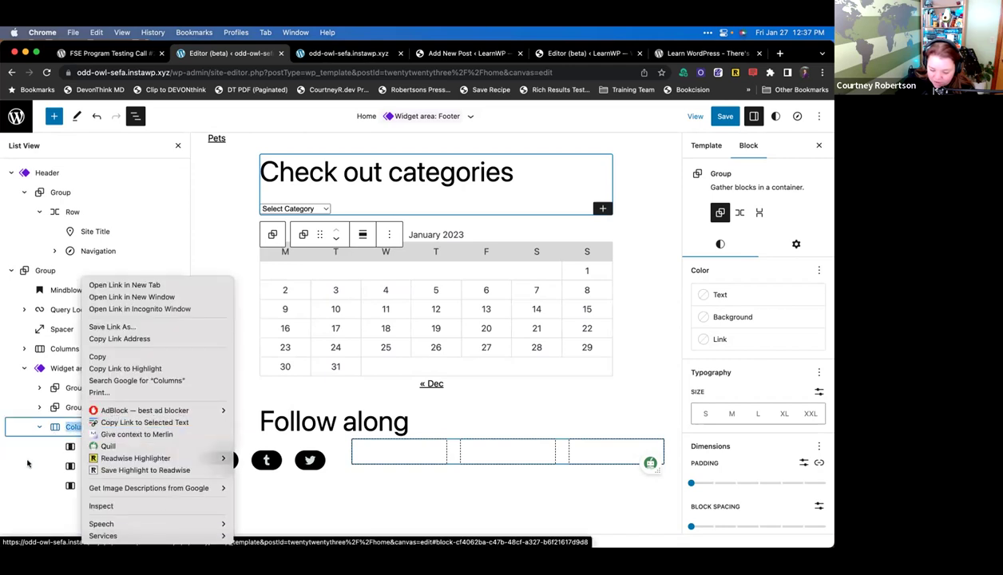
key("Escape")
left_click(178, 430)
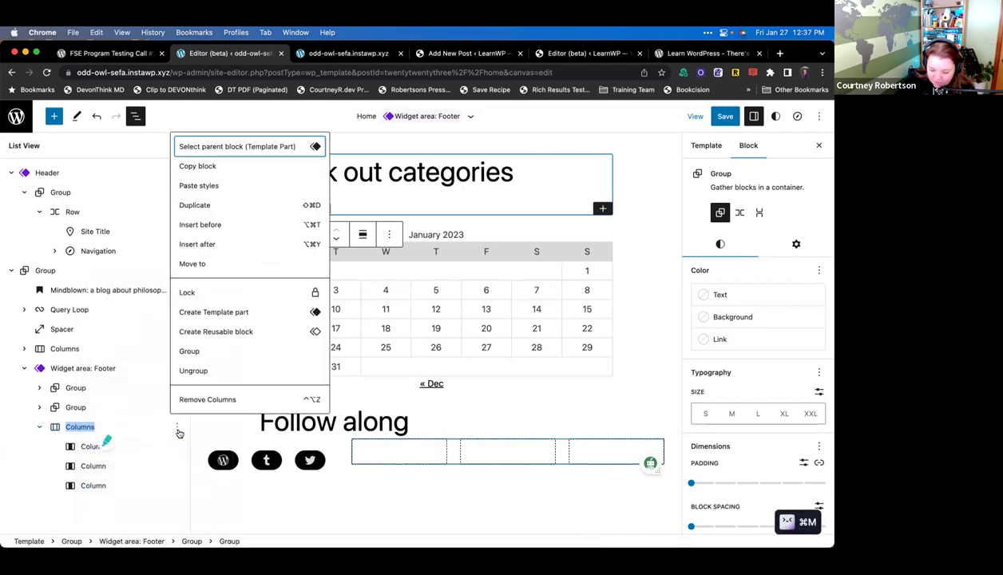
left_click(228, 398)
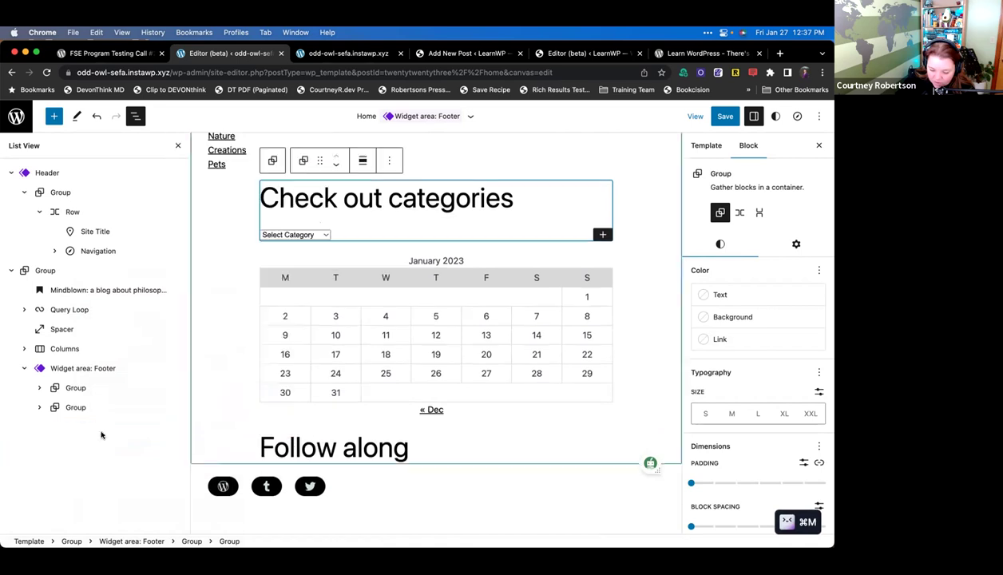
- Move the nested categories group out of the calendar group into the older posts group above it
left_click(40, 408)
left_click_drag(88, 426, 89, 390)
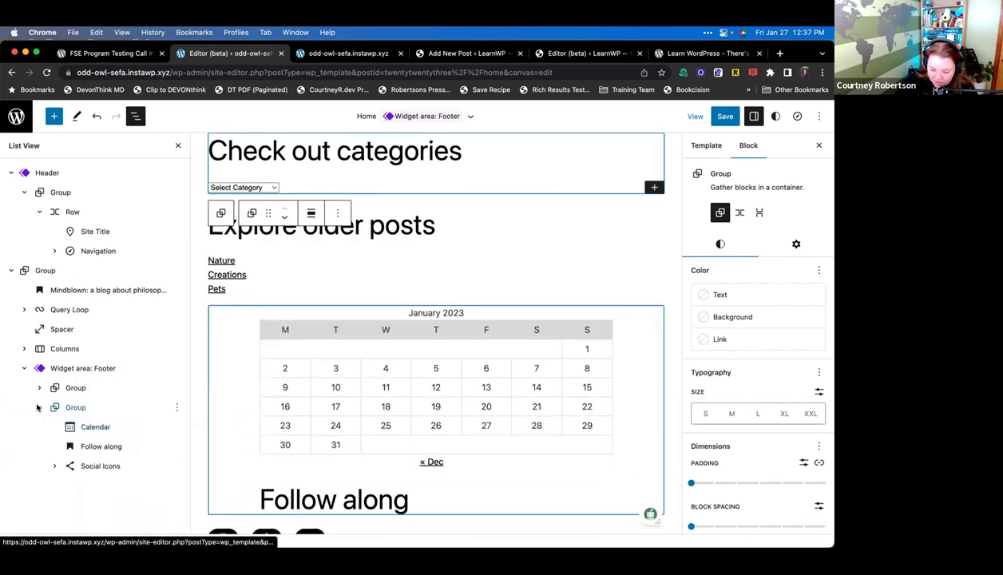
left_click(38, 408)
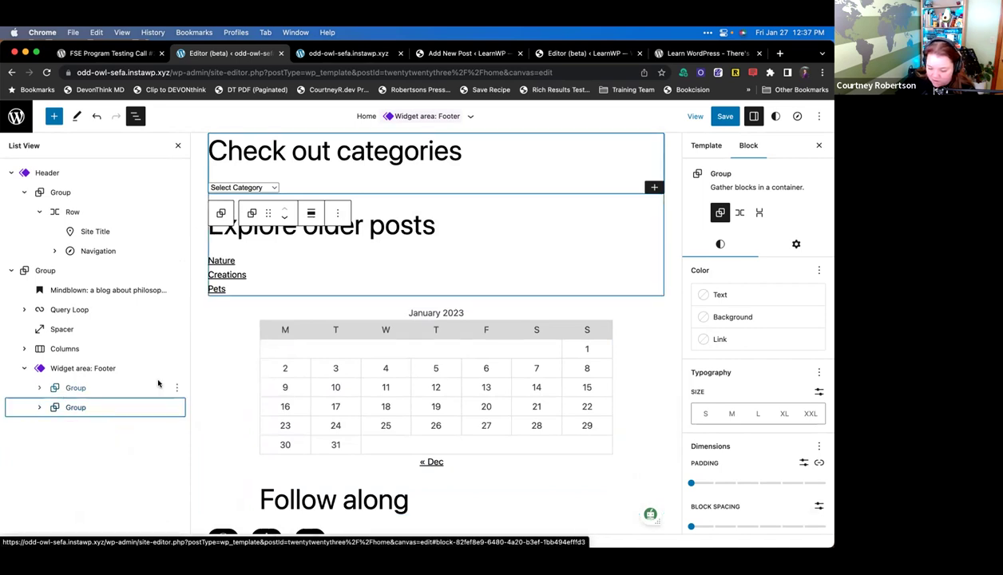
- Examine the advanced settings of the Widget area: Footer template part and the Home template's areas
left_click(70, 368)
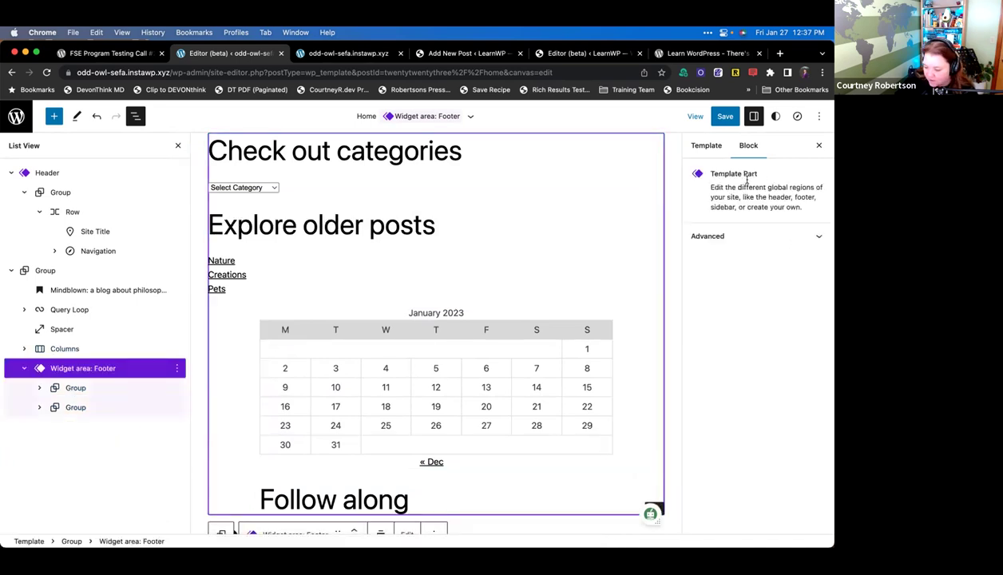
left_click(802, 236)
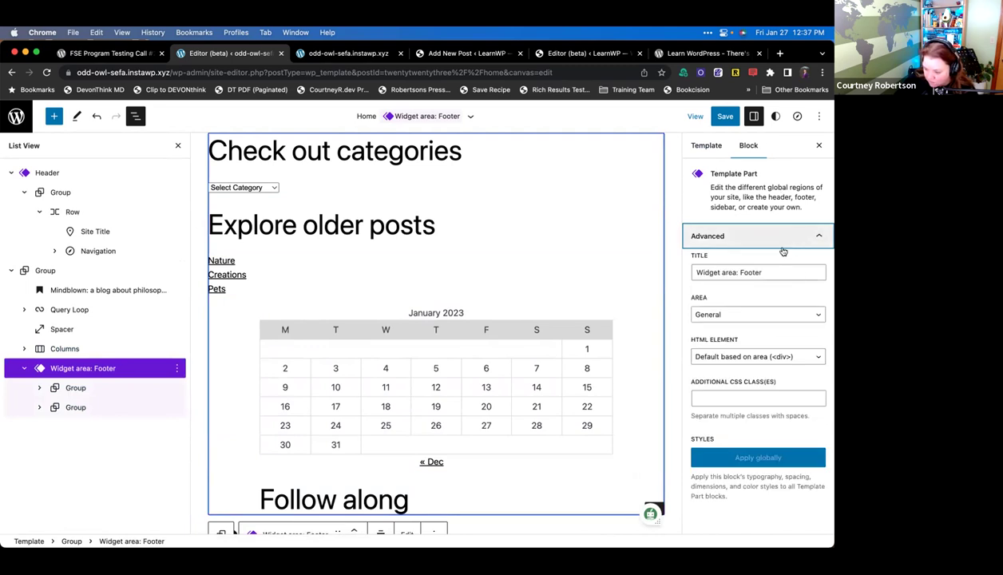
left_click(693, 148)
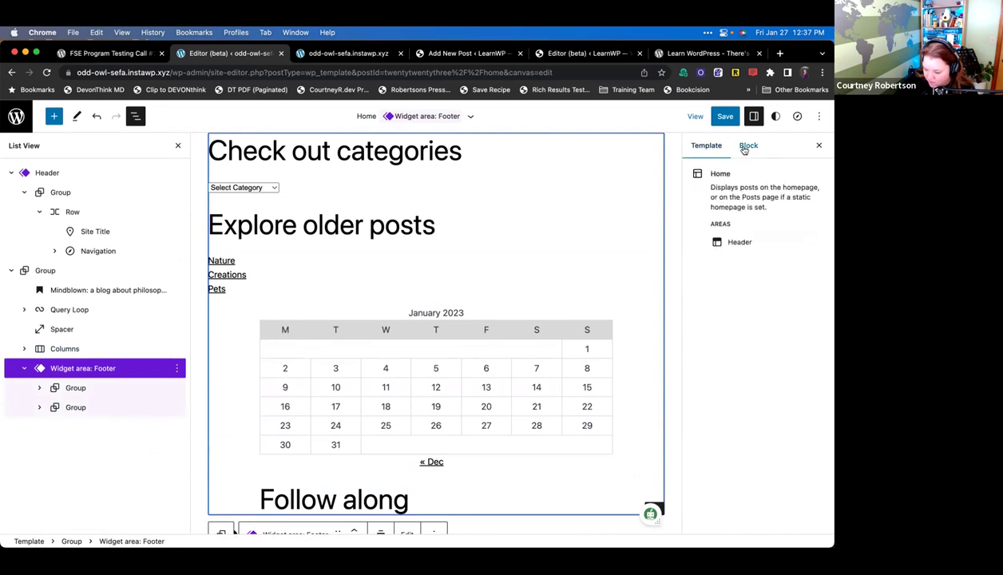
- Change both top-level footer groups, the categories and older posts group and the calendar group, to the Row variation
left_click(132, 389)
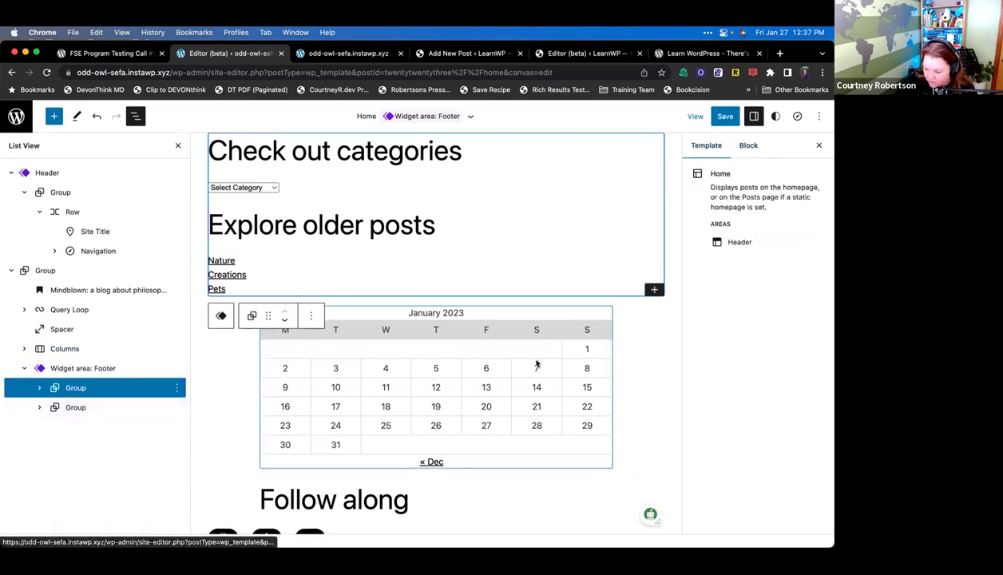
left_click(747, 146)
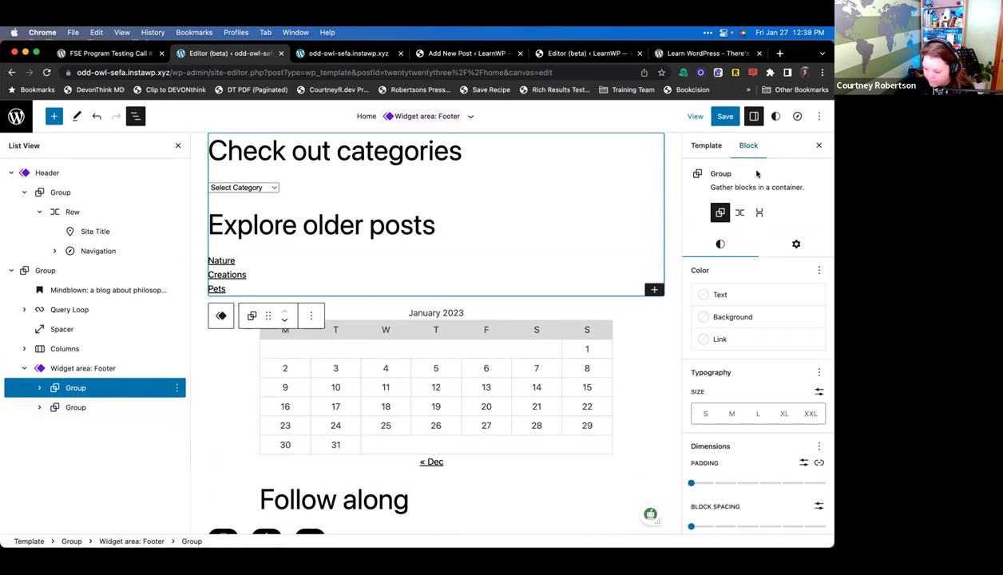
left_click(740, 212)
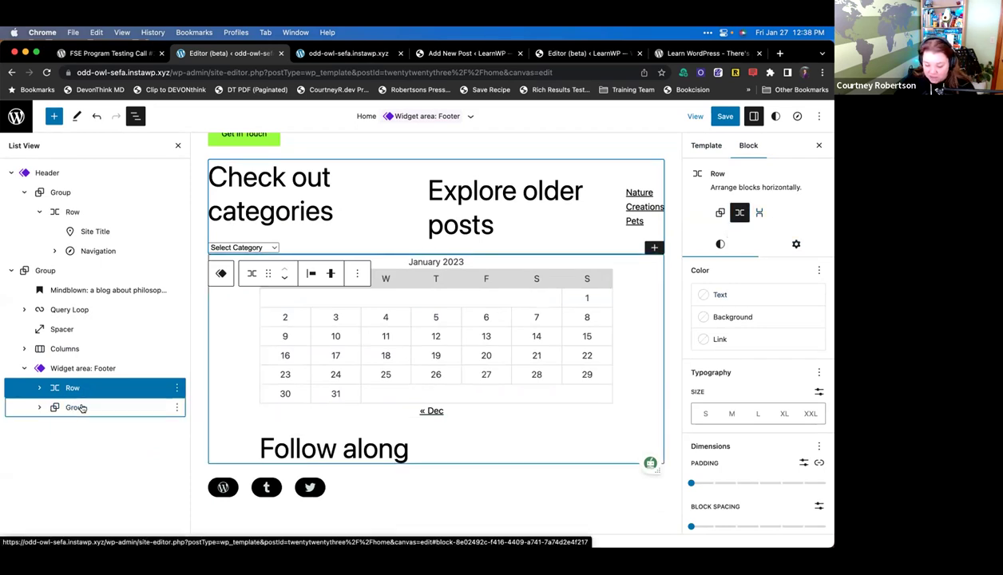
left_click(147, 407)
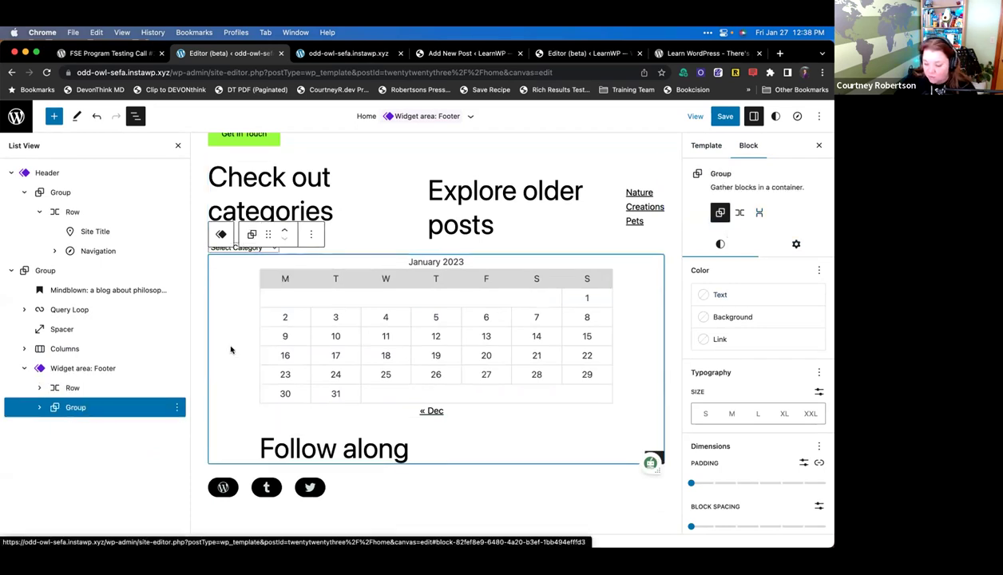
left_click(739, 212)
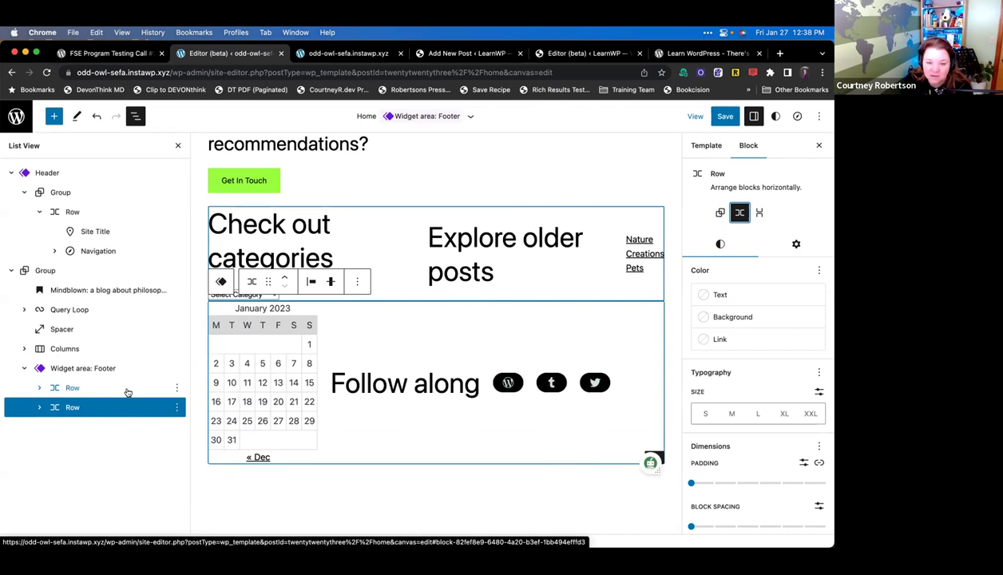
- Try the Stack variation on the categories and older posts row, and return it to a plain Group
left_click(84, 389)
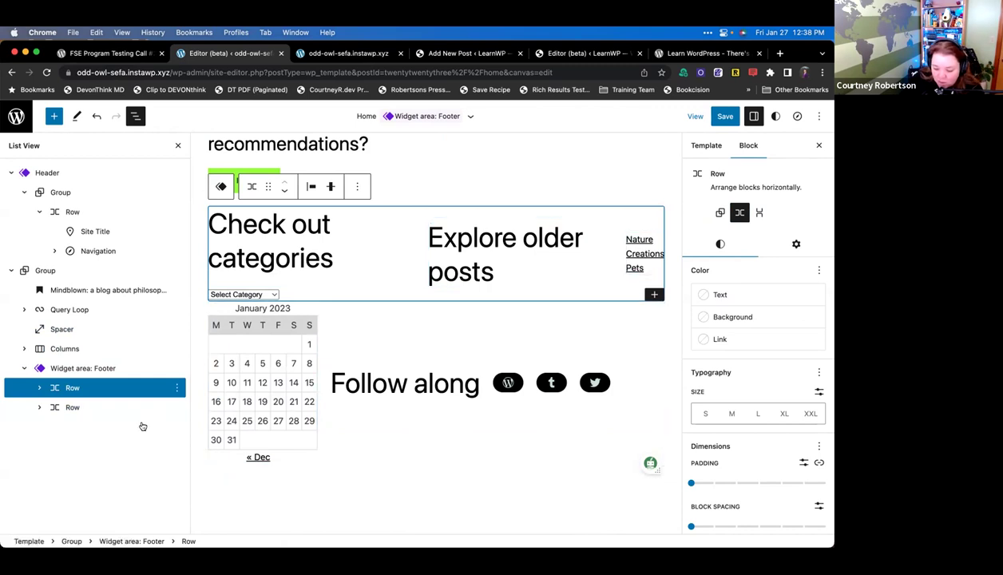
left_click(759, 213)
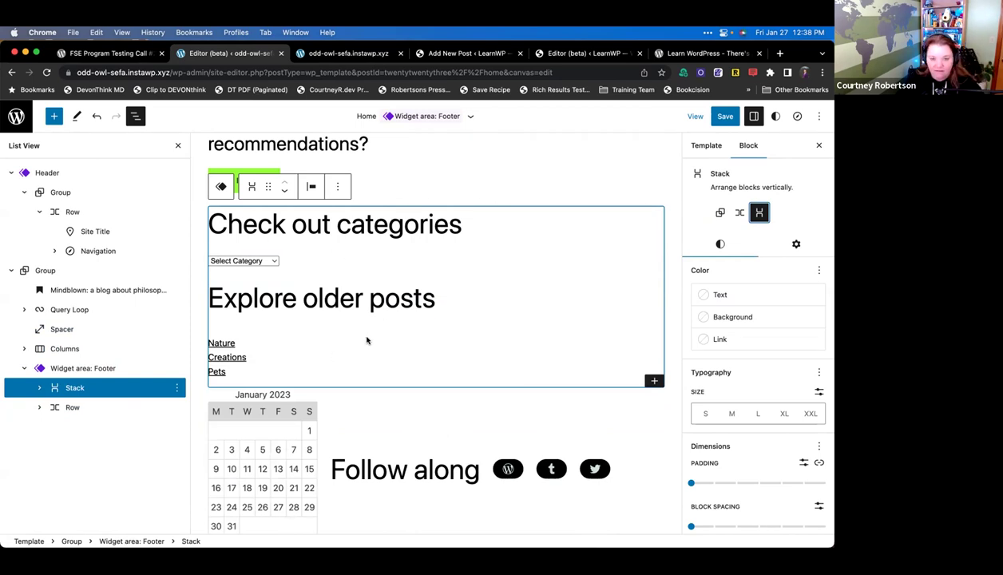
left_click(720, 213)
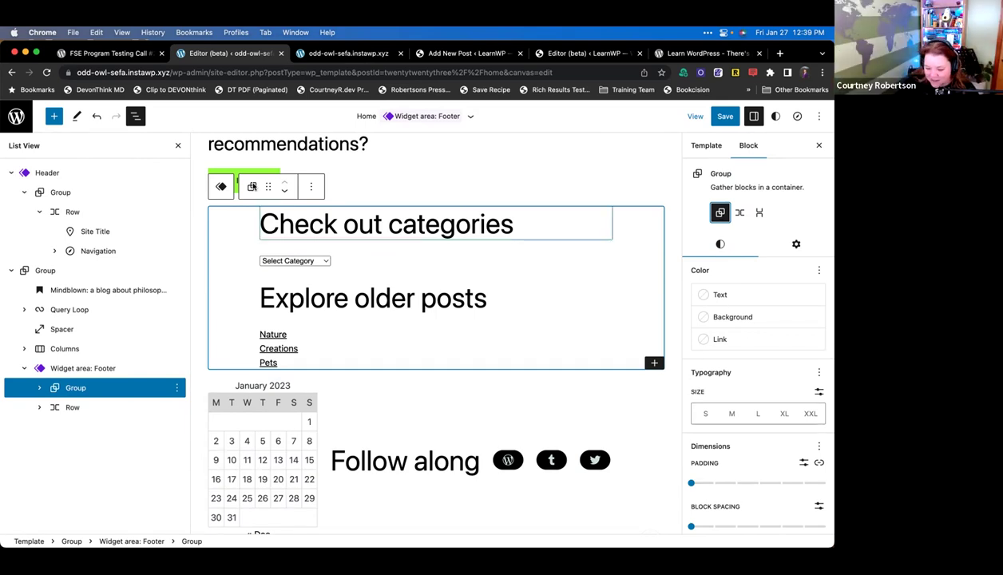
- Examine the calendar row beneath the categories group and compare its style and layout settings
left_click(71, 408)
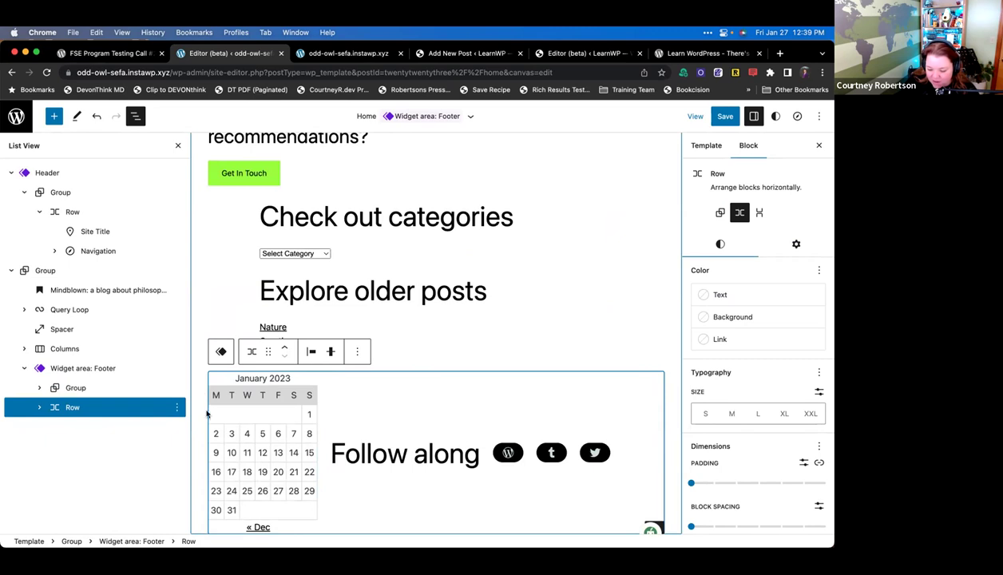
scroll(212, 370, "up", 5)
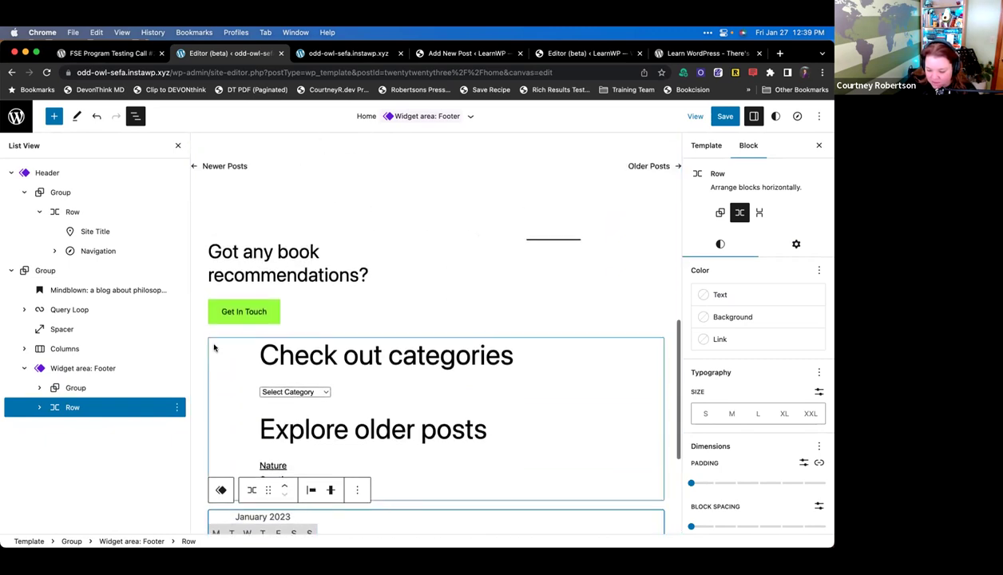
scroll(216, 348, "down", 5)
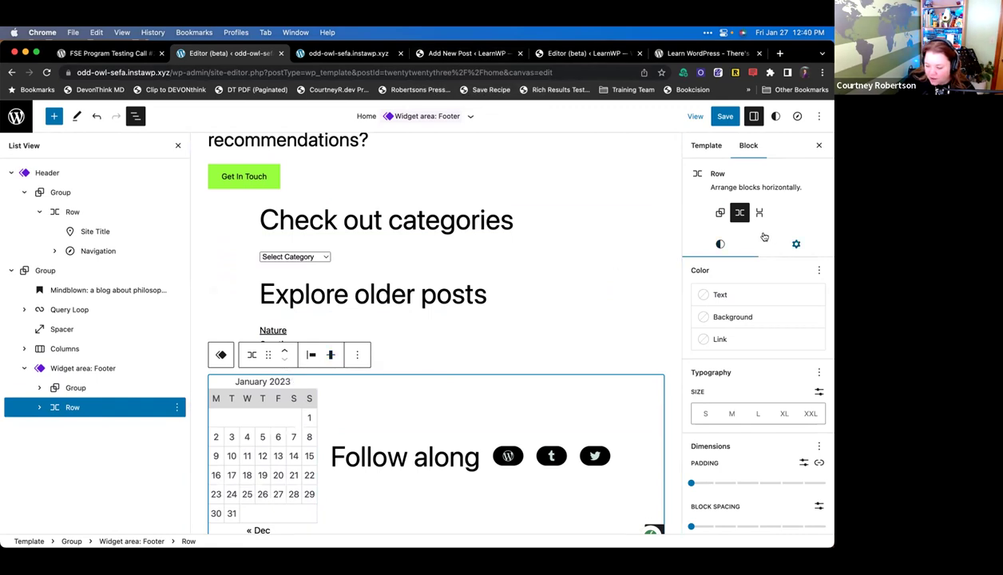
left_click(791, 243)
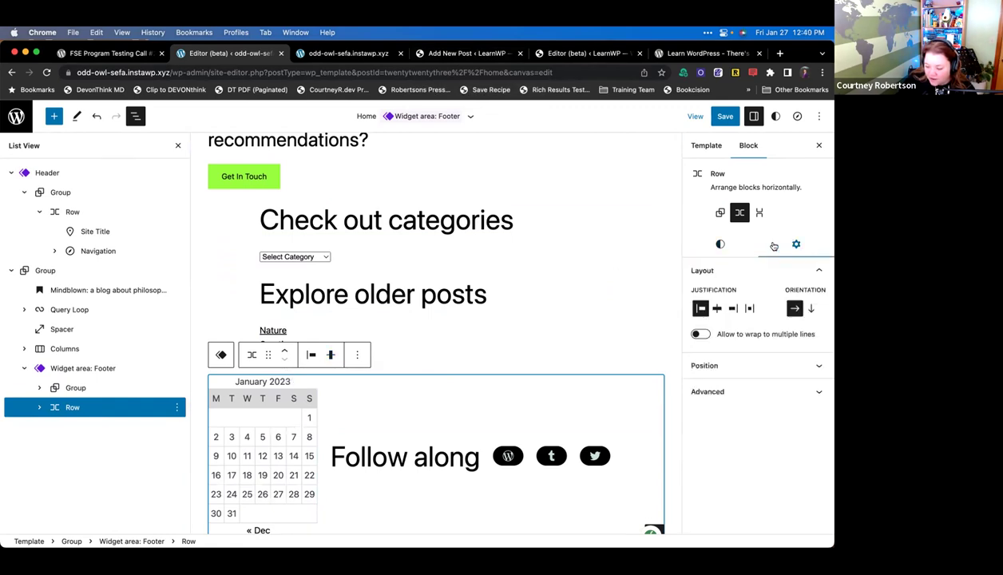
left_click(714, 244)
left_click(797, 244)
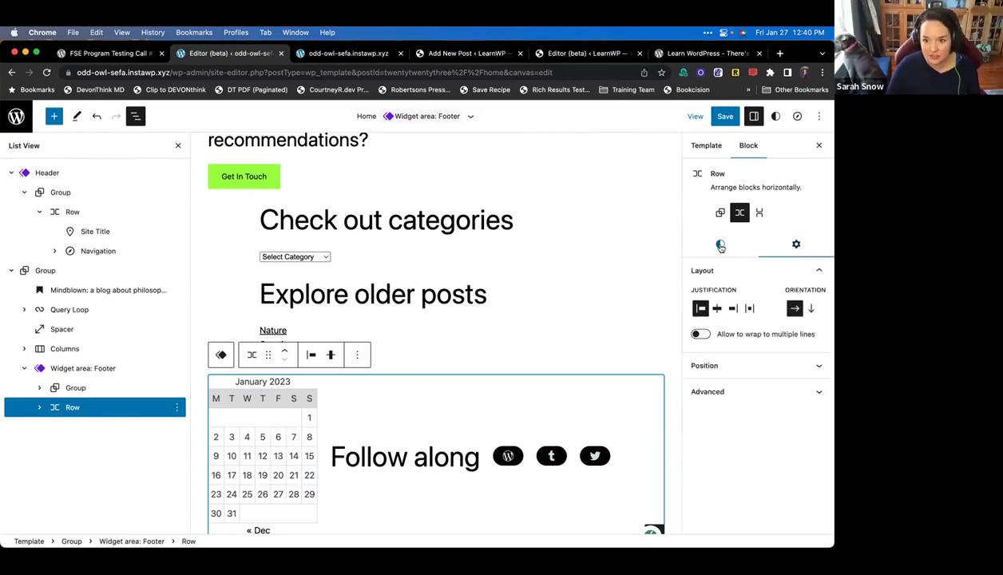
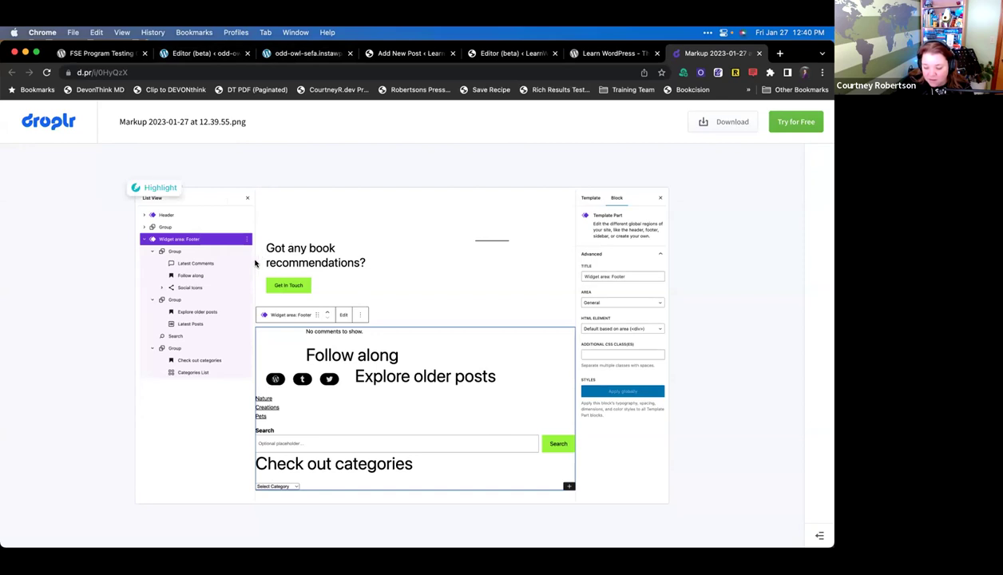
- Return to the odd-owl-sefa Site Editor and inspect the footer's Calendar block and the content above it
left_click(212, 56)
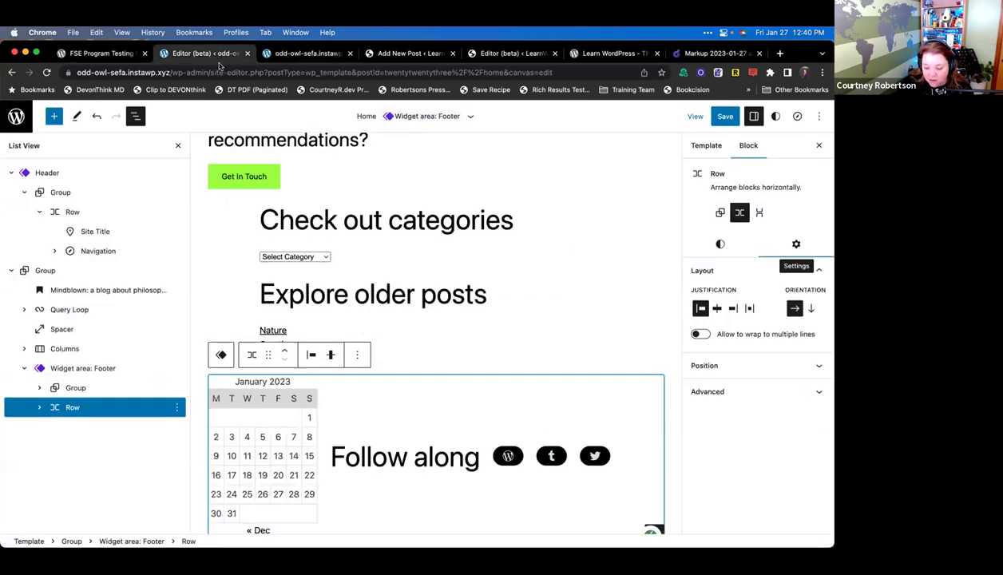
scroll(392, 435, "down", 2)
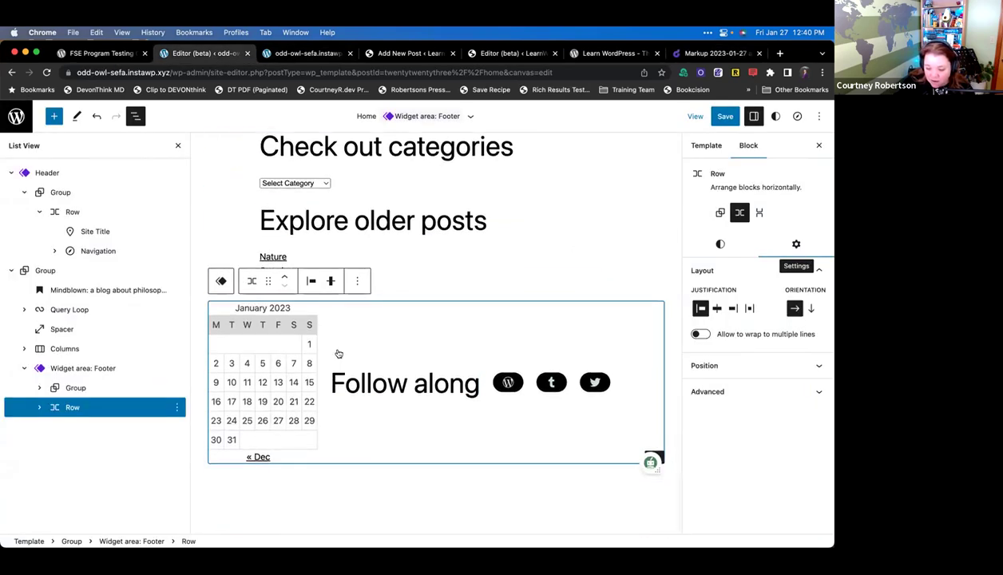
left_click(265, 318)
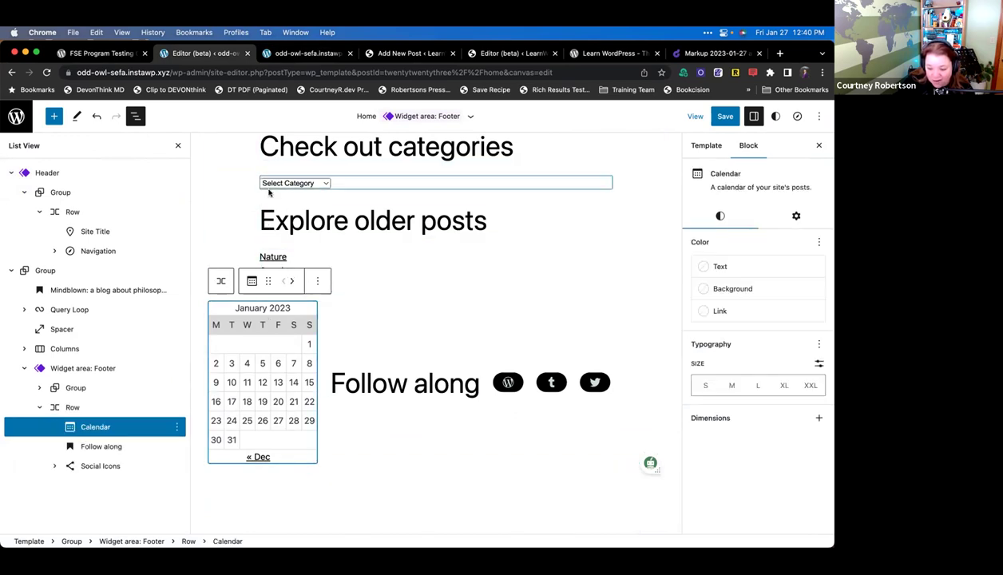
scroll(275, 226, "up", 5)
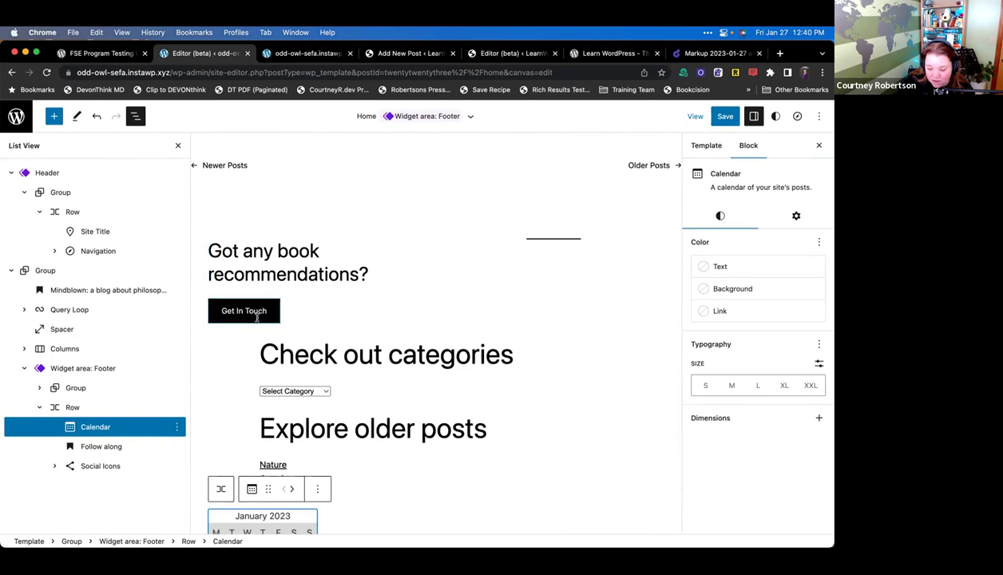
scroll(240, 288, "down", 1)
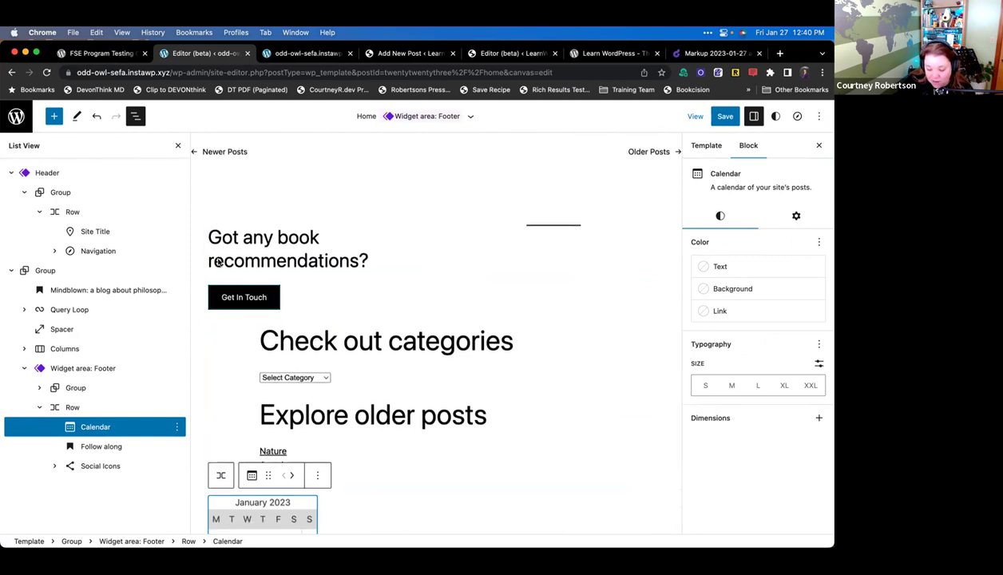
- Move the categories group out of the older posts group to the first place directly inside Widget area: Footer
left_click(263, 341)
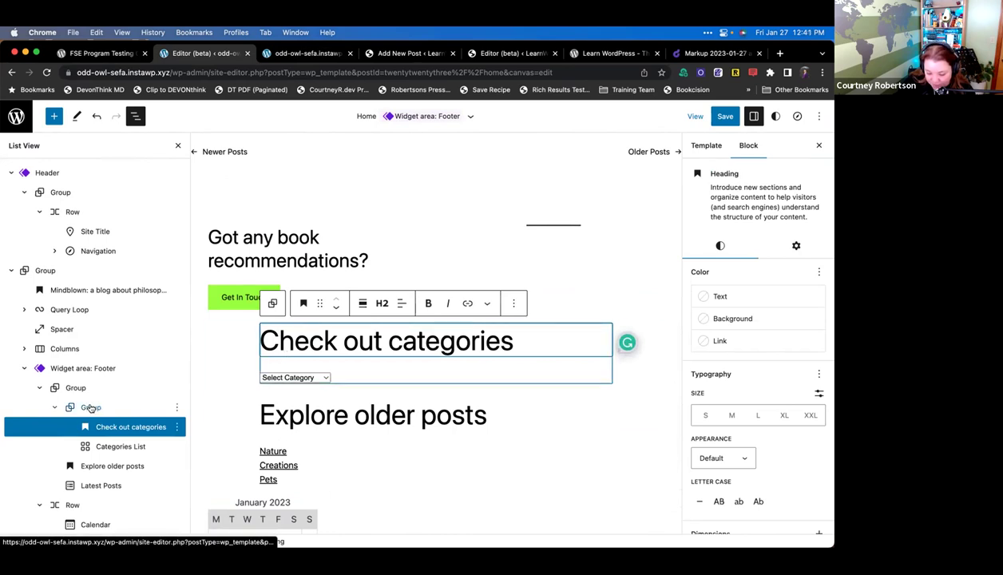
left_click(62, 409)
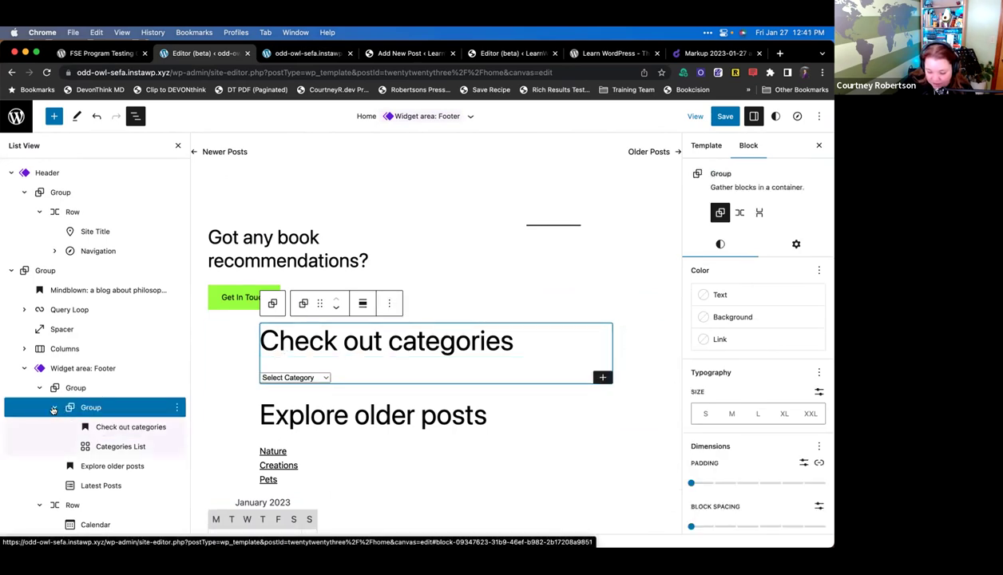
left_click(54, 407)
left_click_drag(90, 409, 84, 383)
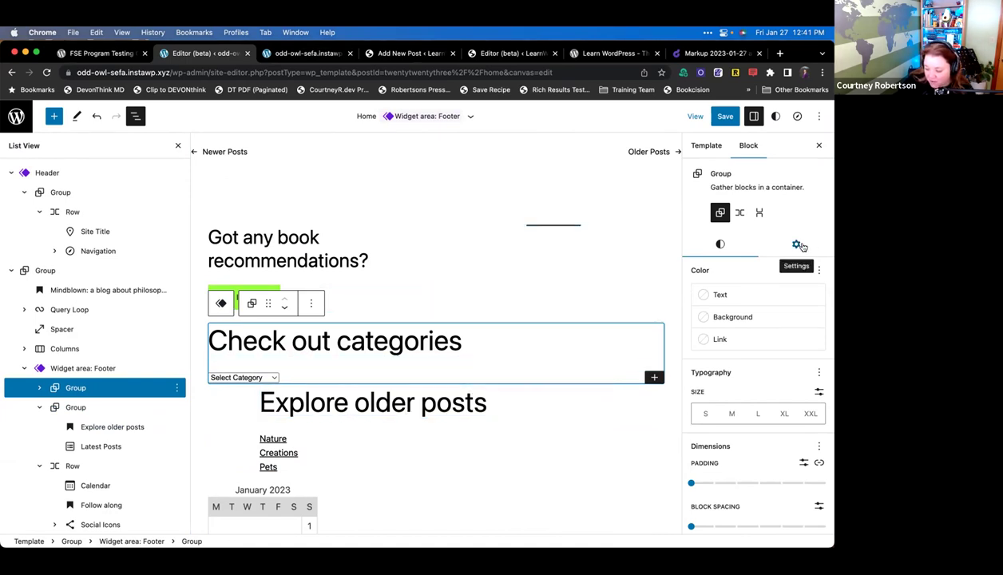
- Set the categories group's padding and block spacing to 0, and show its padding as a custom px value
scroll(772, 399, "down", 3)
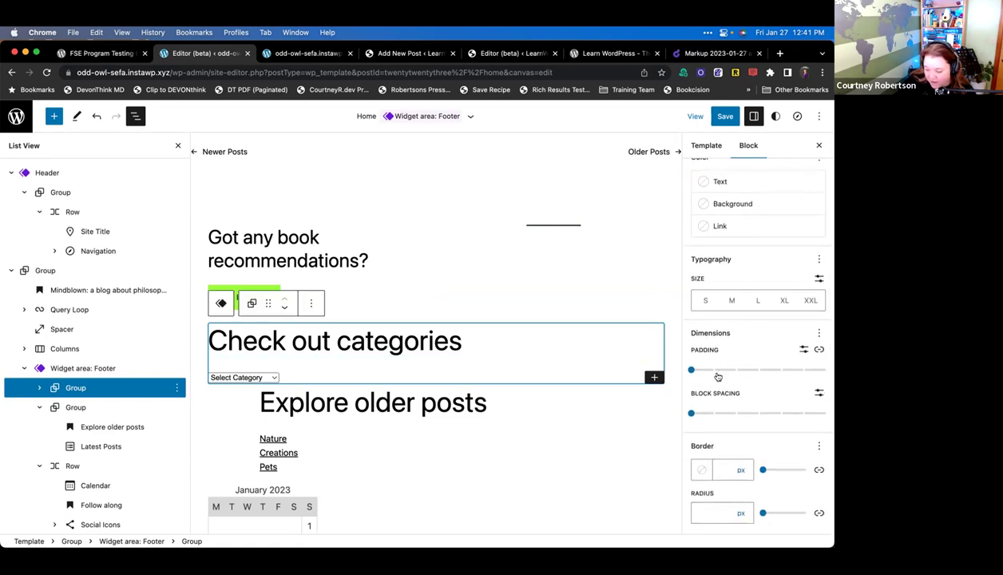
left_click_drag(716, 370, 692, 370)
mouse_move(692, 416)
left_mouse_down()
mouse_move(802, 415)
mouse_move(692, 413)
left_mouse_up()
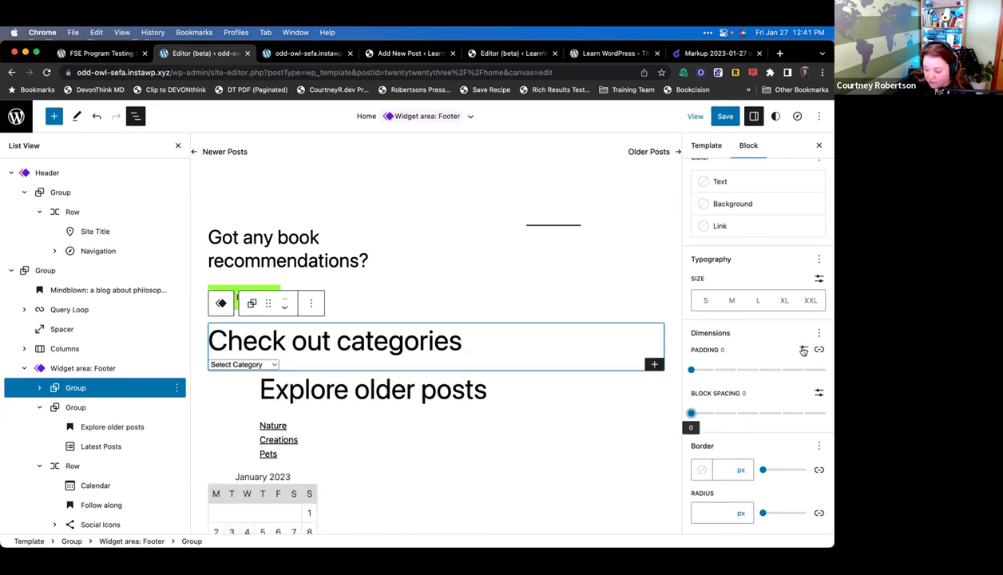
left_click(804, 350)
left_click(744, 370)
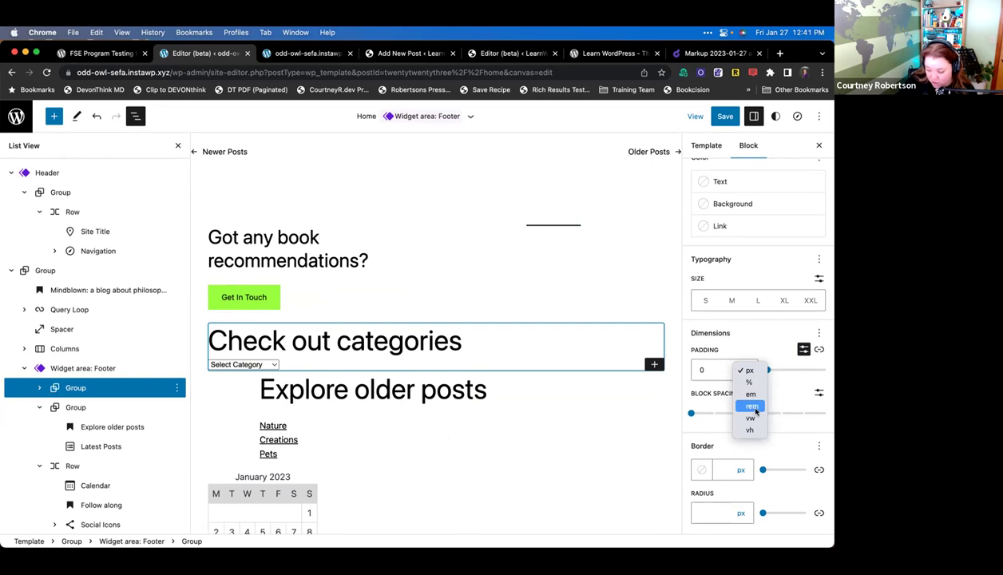
left_click(765, 349)
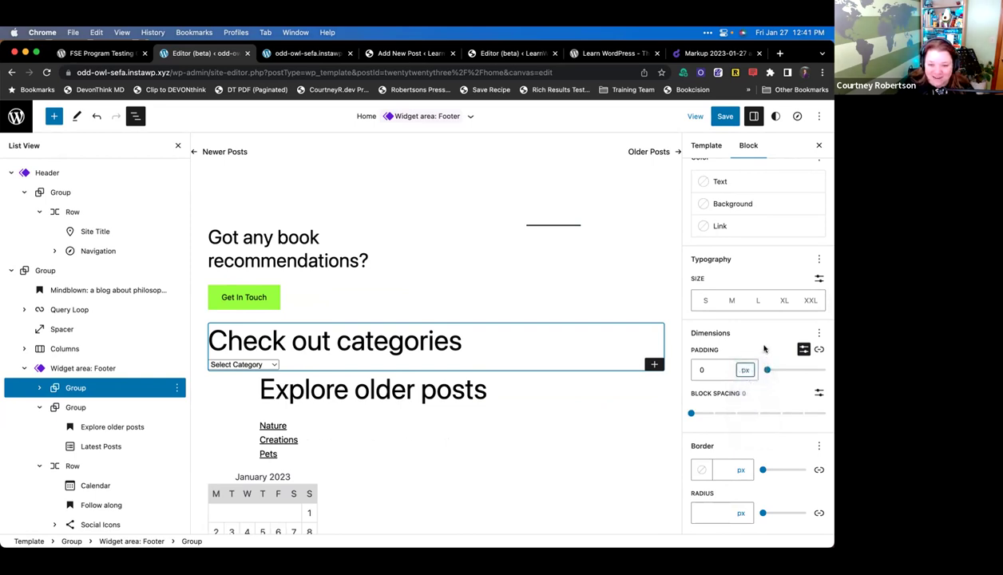
scroll(332, 288, "down", 2)
left_click(338, 324)
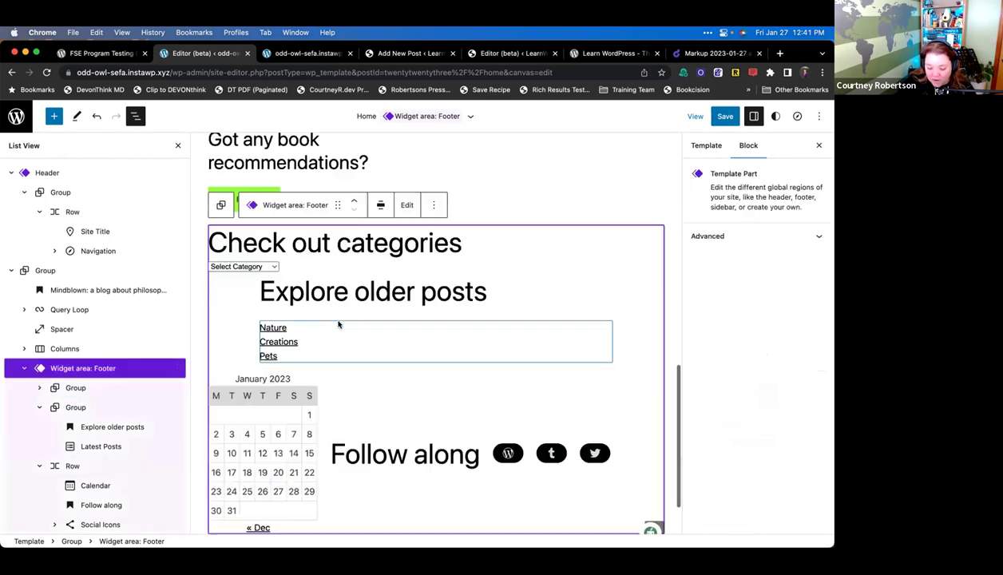
- Select the categories group in the footer and compare its style options with its settings
left_click(80, 387)
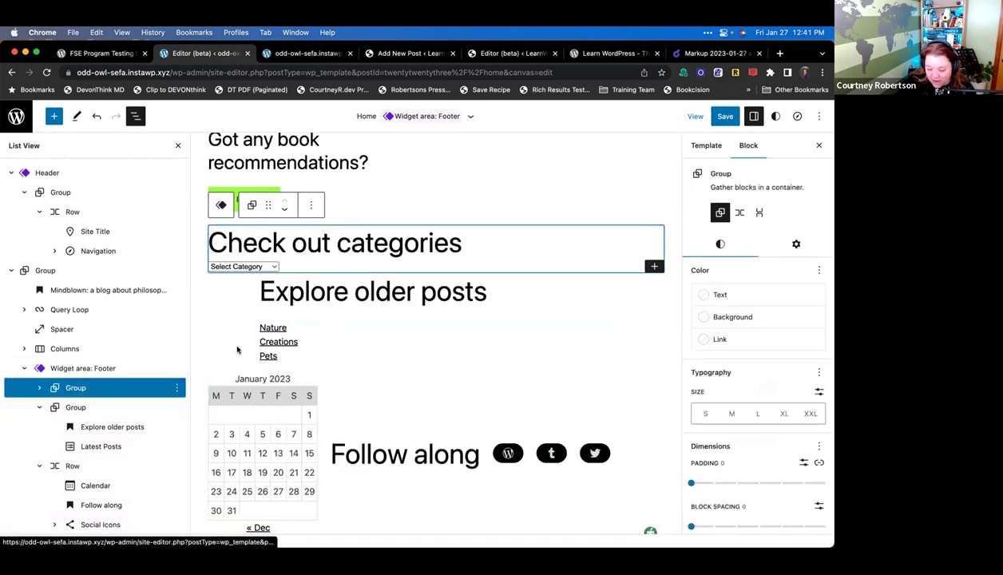
left_click(755, 117)
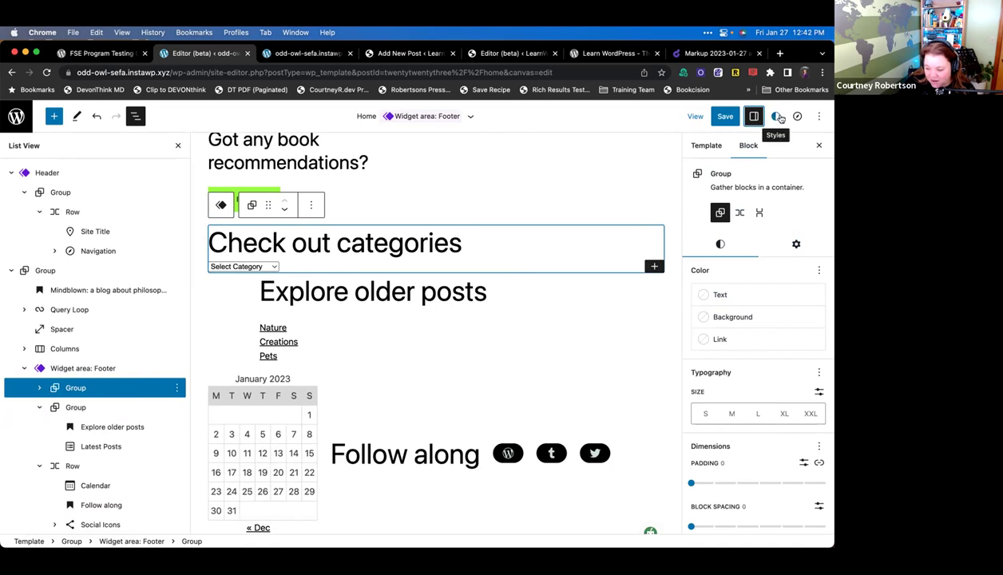
left_click(795, 244)
left_click(720, 246)
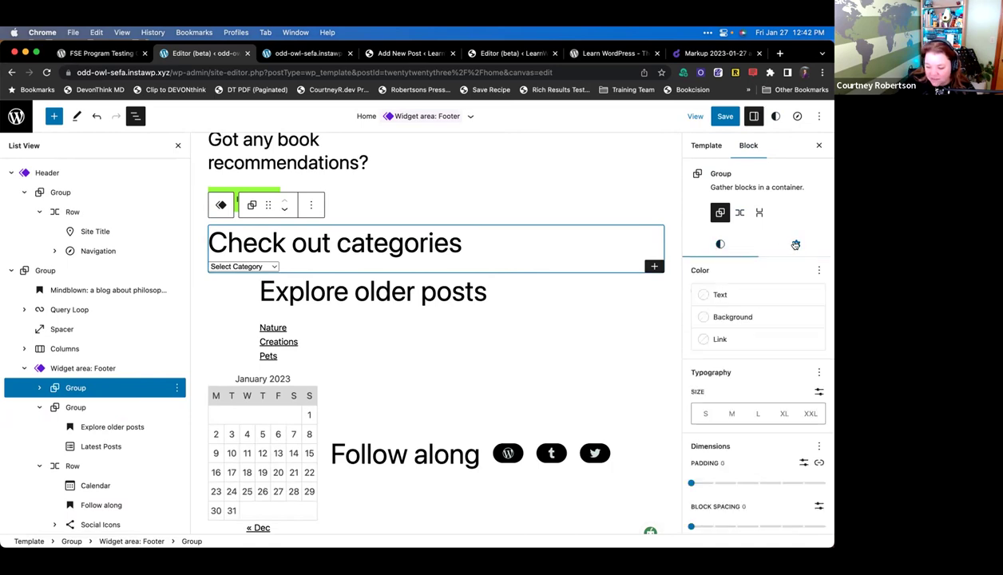
left_click(780, 242)
left_click(720, 247)
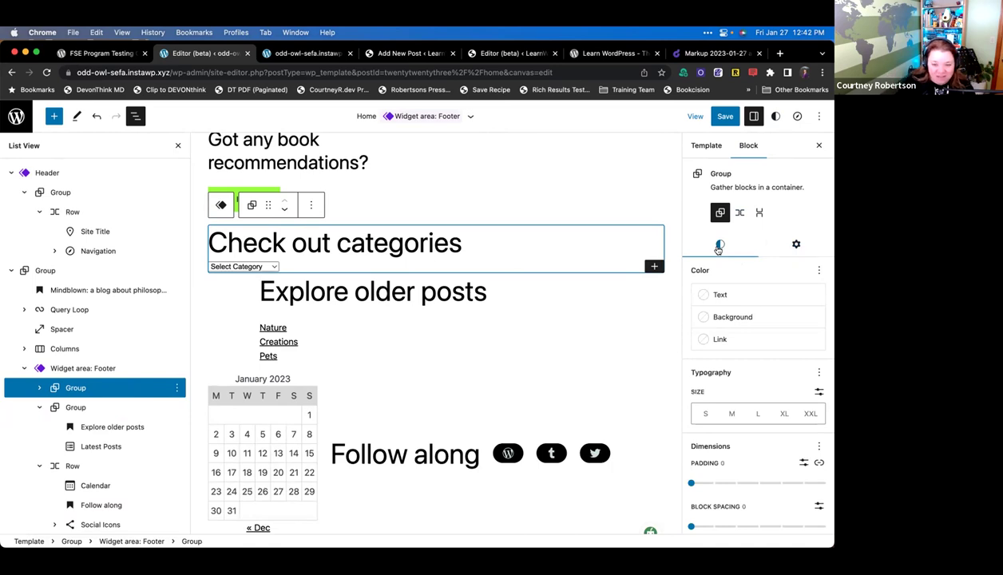
- Try padding 1 and block spacing 2 on the categories group, and return both to 0
scroll(766, 327, "down", 2)
scroll(777, 332, "down", 1)
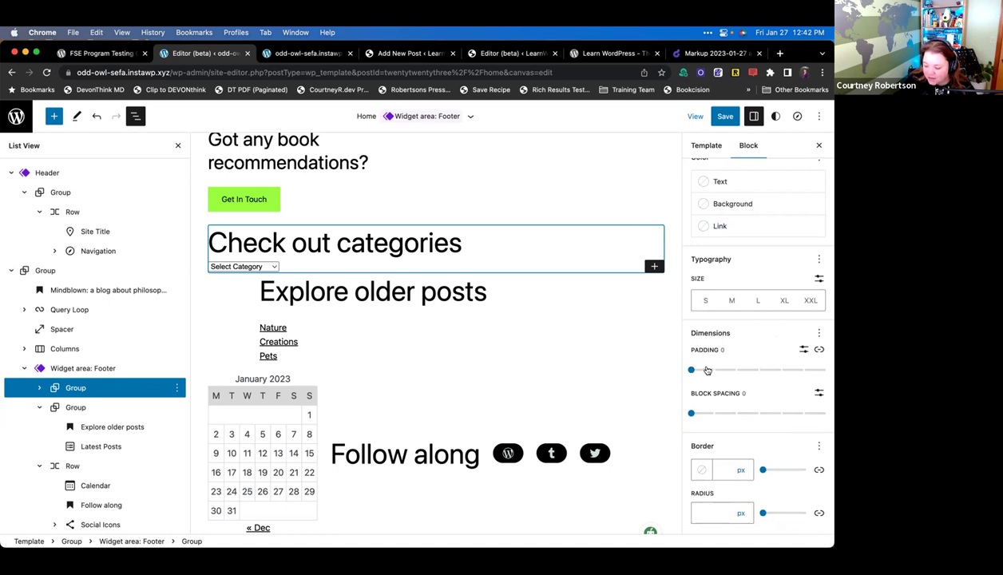
left_click_drag(707, 371, 713, 370)
left_click_drag(692, 413, 736, 413)
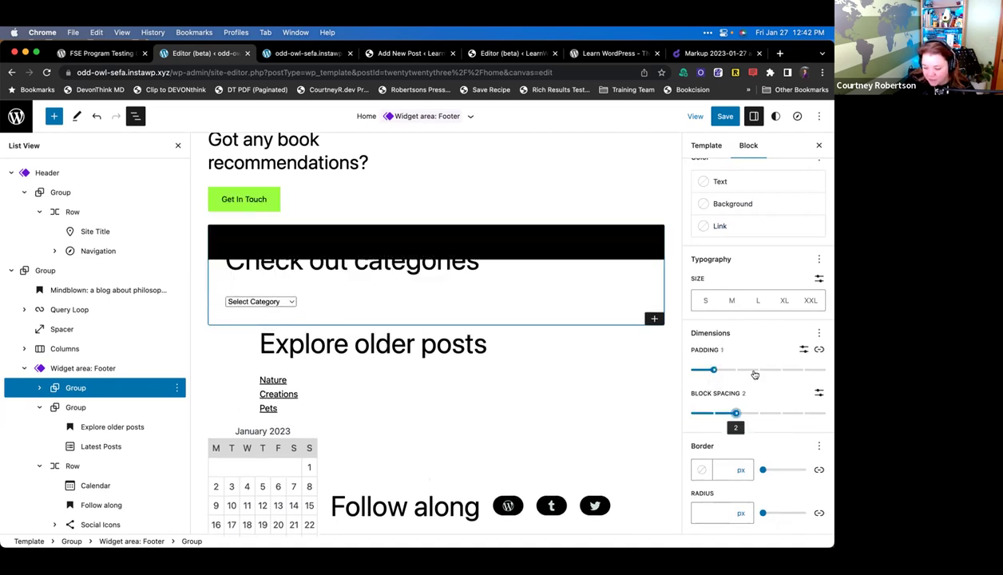
left_click(699, 371)
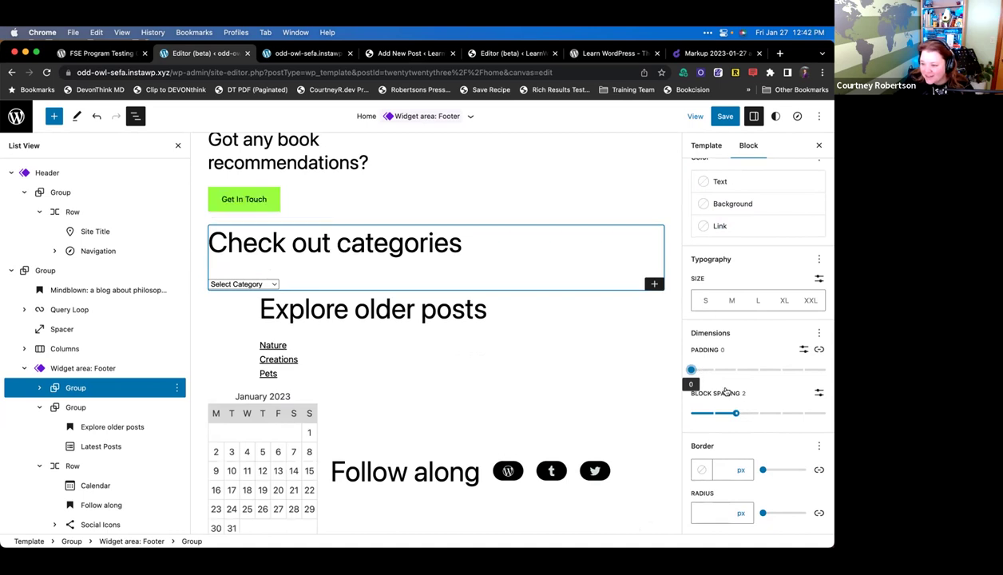
left_click(692, 413)
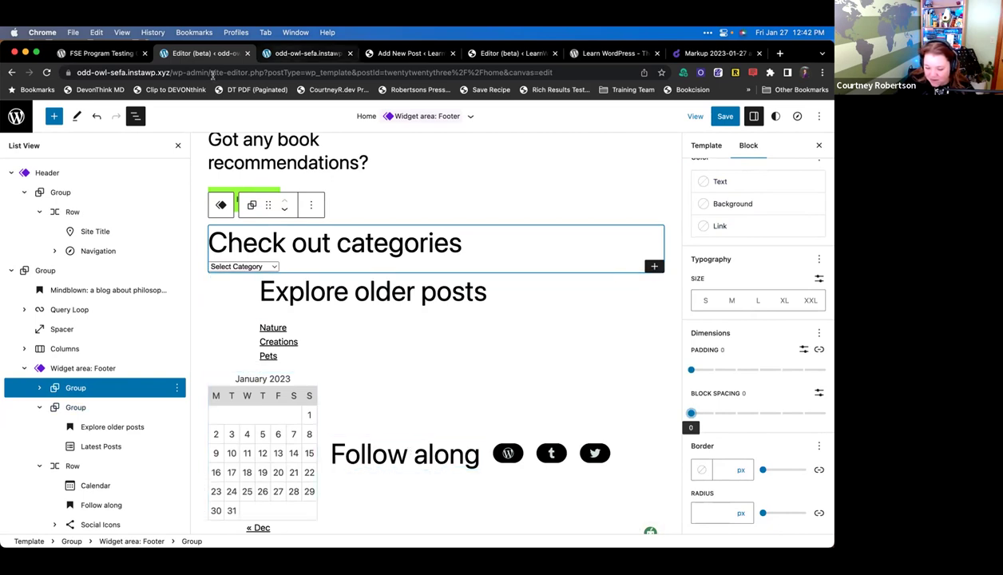
- Reread the testing call's navigation instructions, and return to the odd-owl-sefa Site Editor to select the header's Navigation block
left_click(96, 53)
left_click(264, 324)
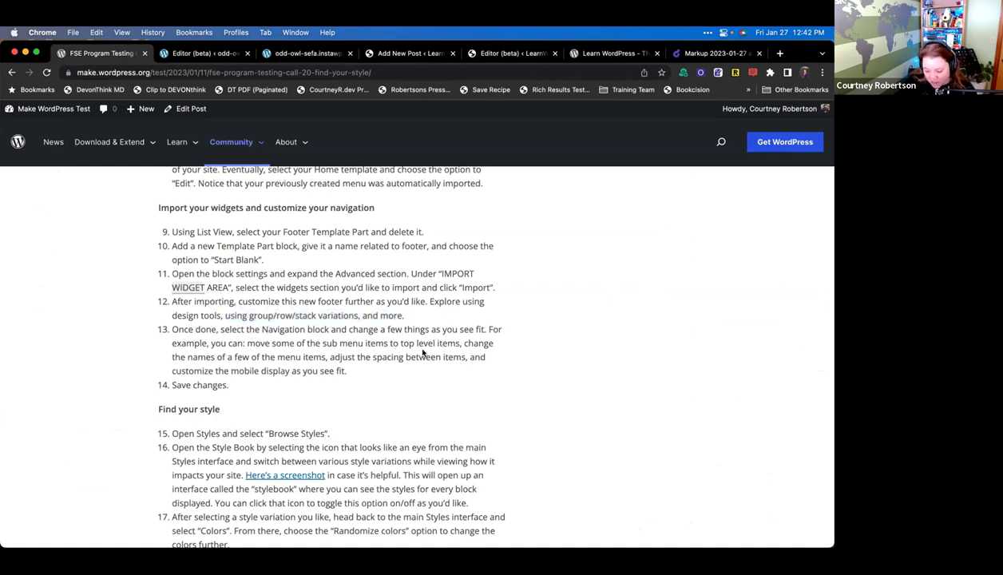
left_click(206, 53)
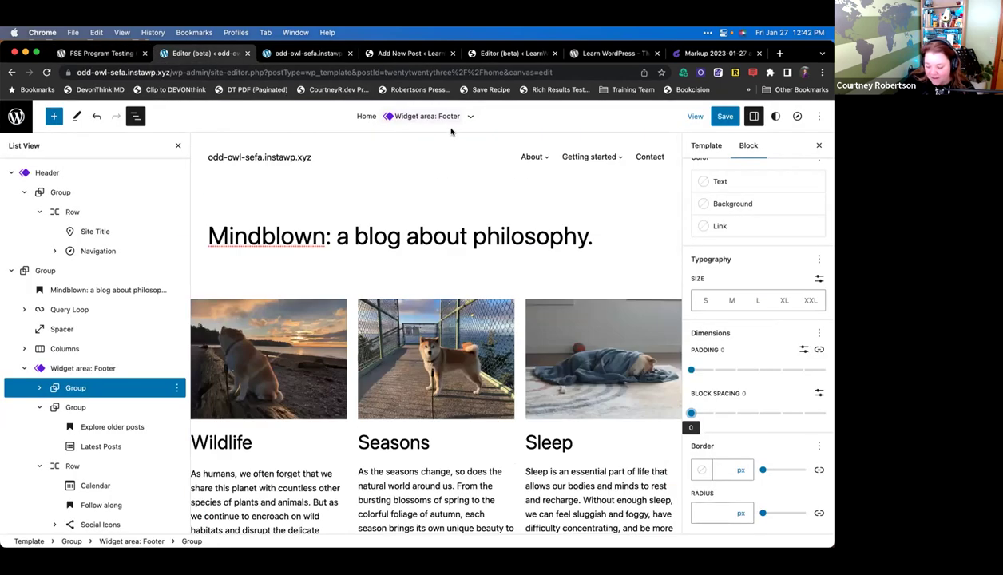
left_click(494, 156)
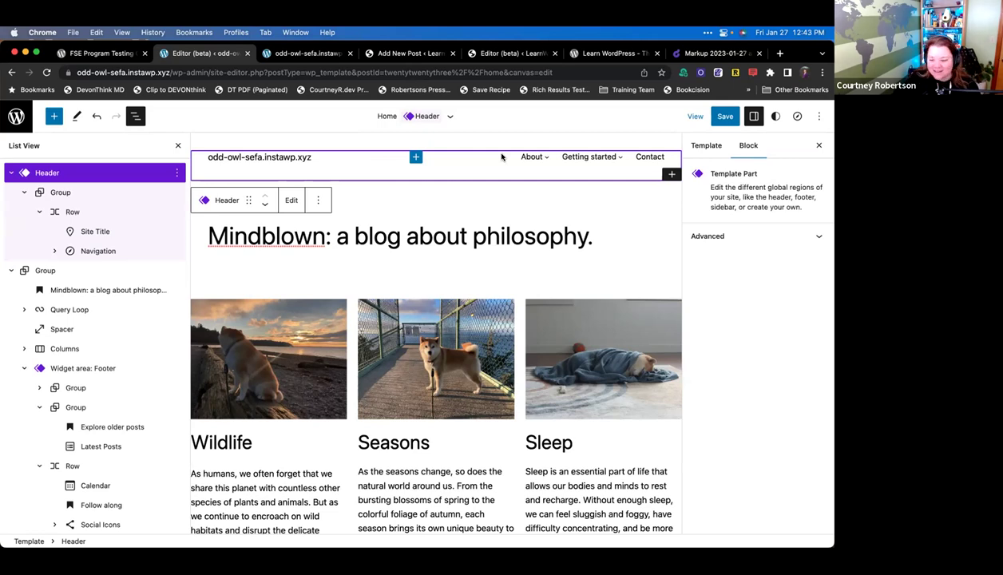
left_click(528, 157)
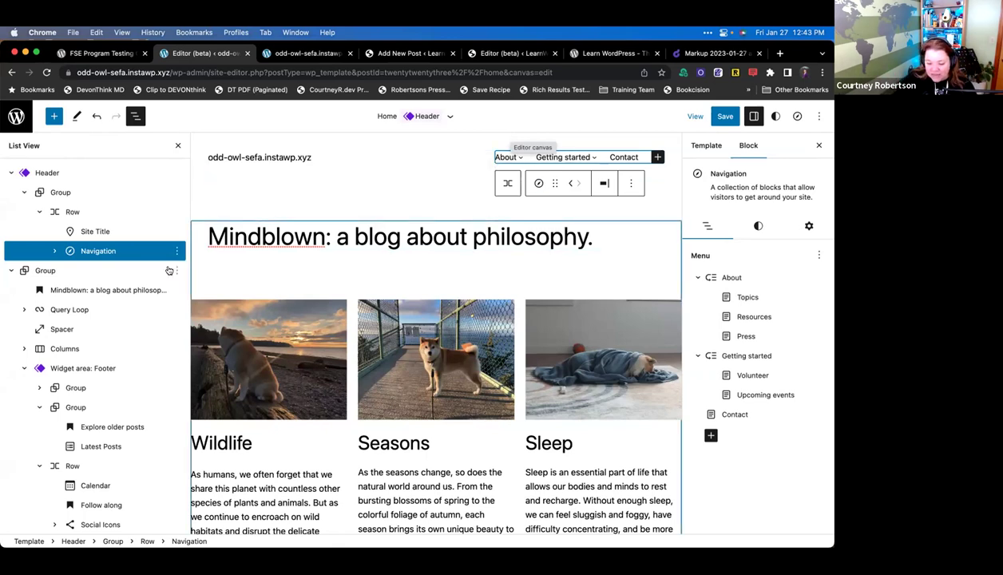
left_click(12, 271)
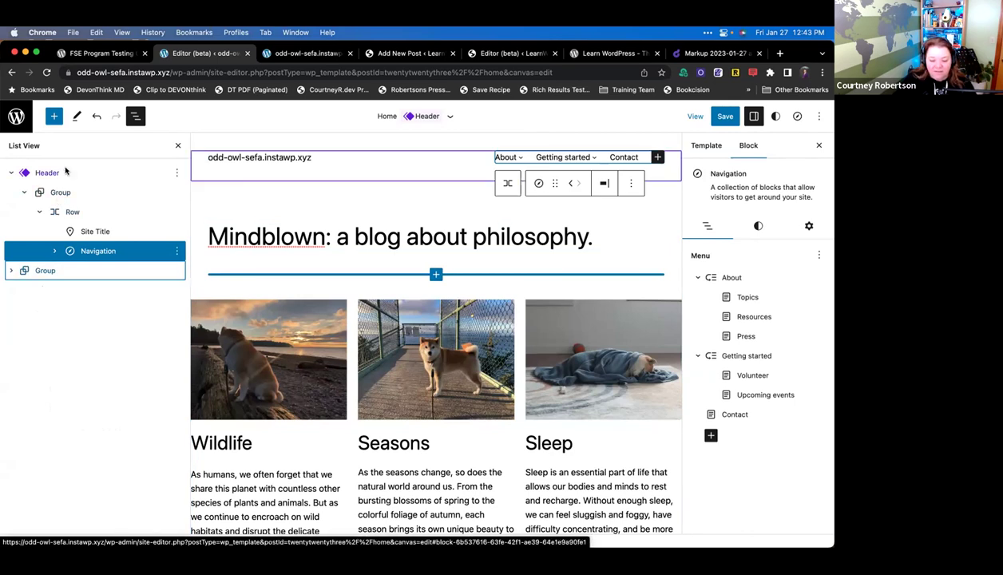
left_click(134, 118)
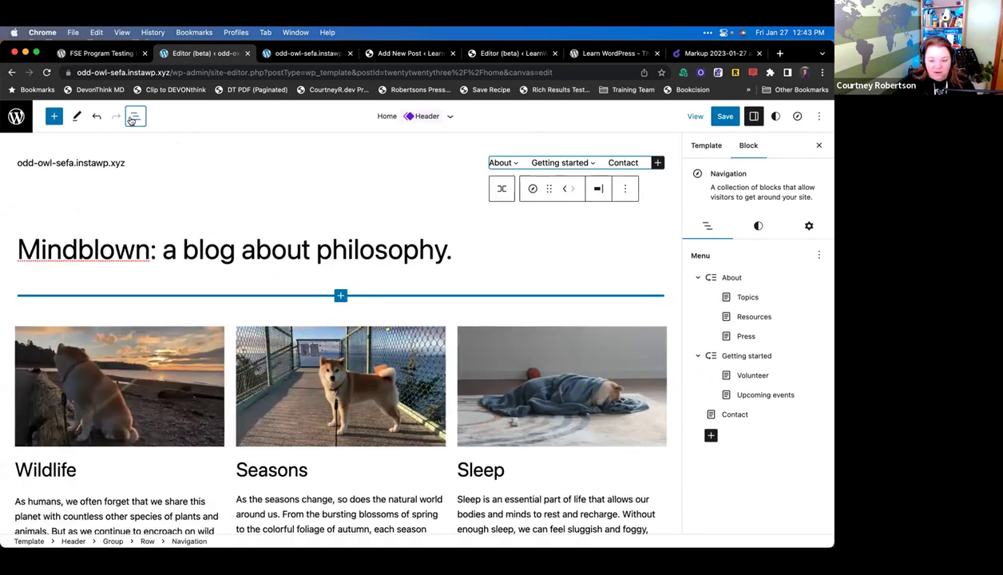
left_click(134, 117)
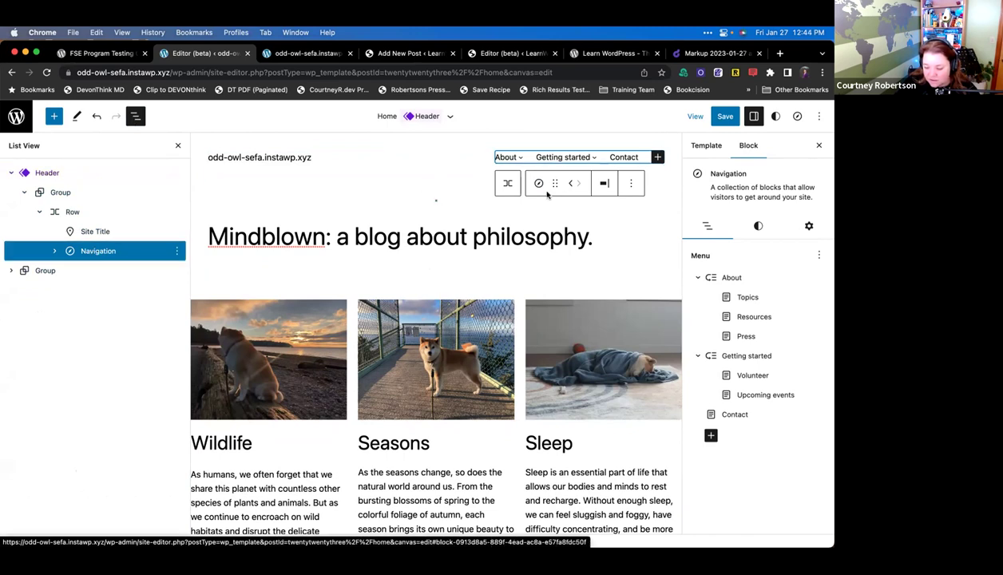
left_click(468, 186)
mouse_move(469, 184)
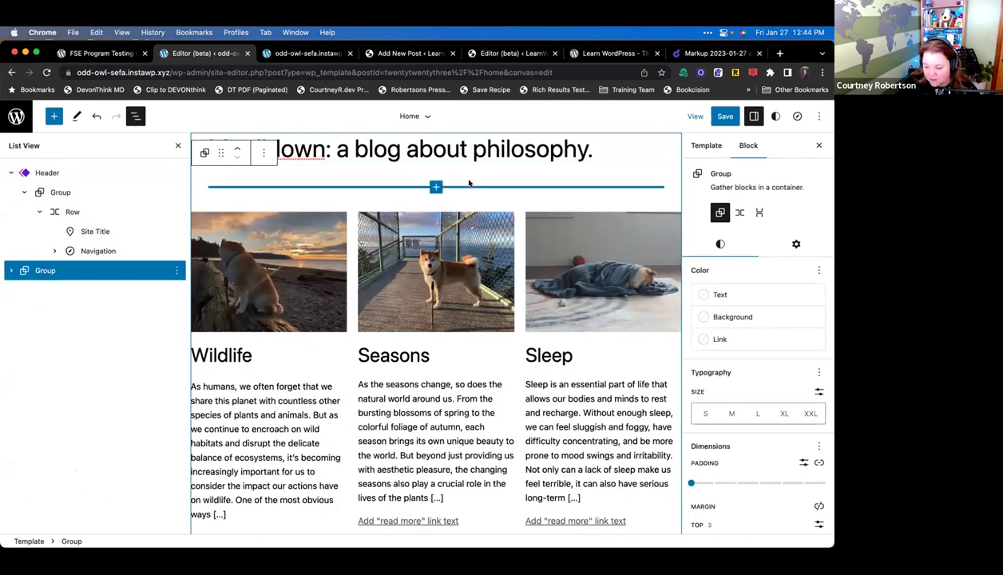
left_click(439, 368)
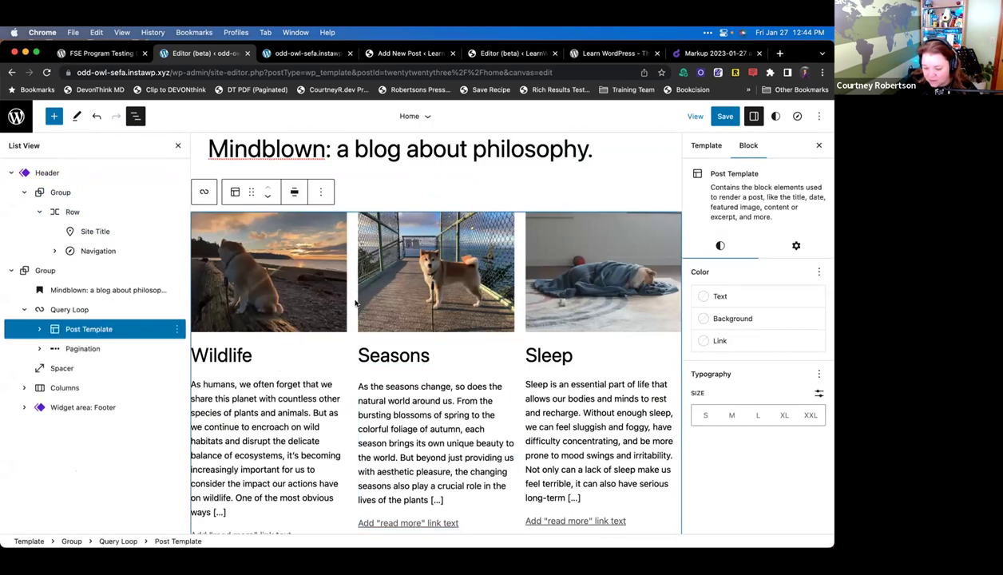
scroll(356, 302, "up", 2)
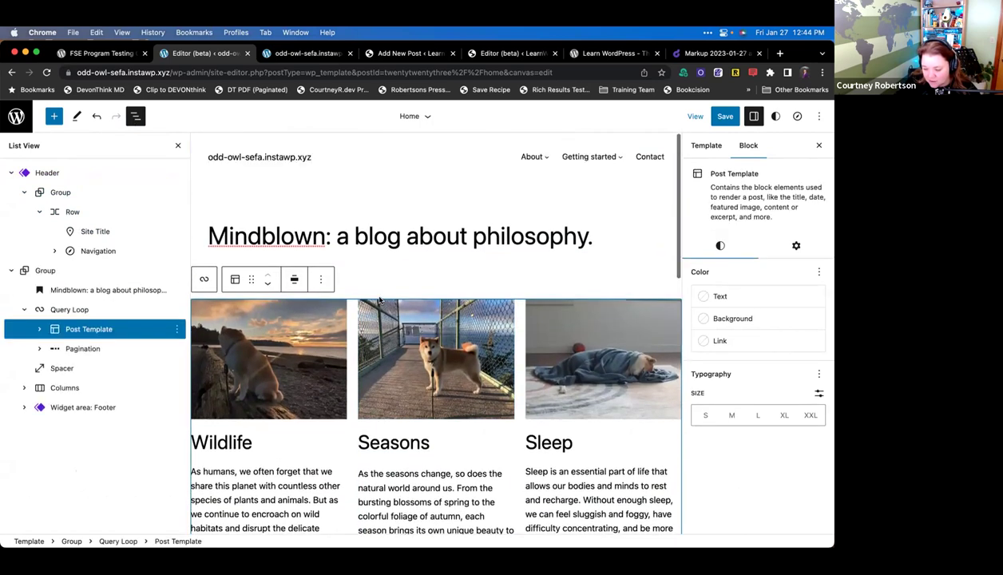
- Show the site's Navigation Menus beside the template and expand the header's Navigation block in List View
left_click(536, 157)
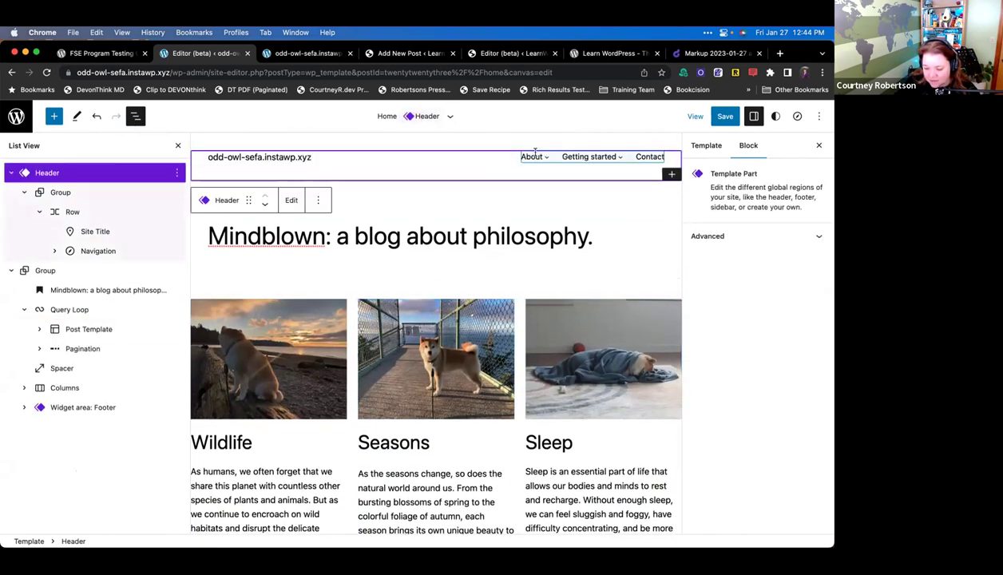
left_click(536, 157)
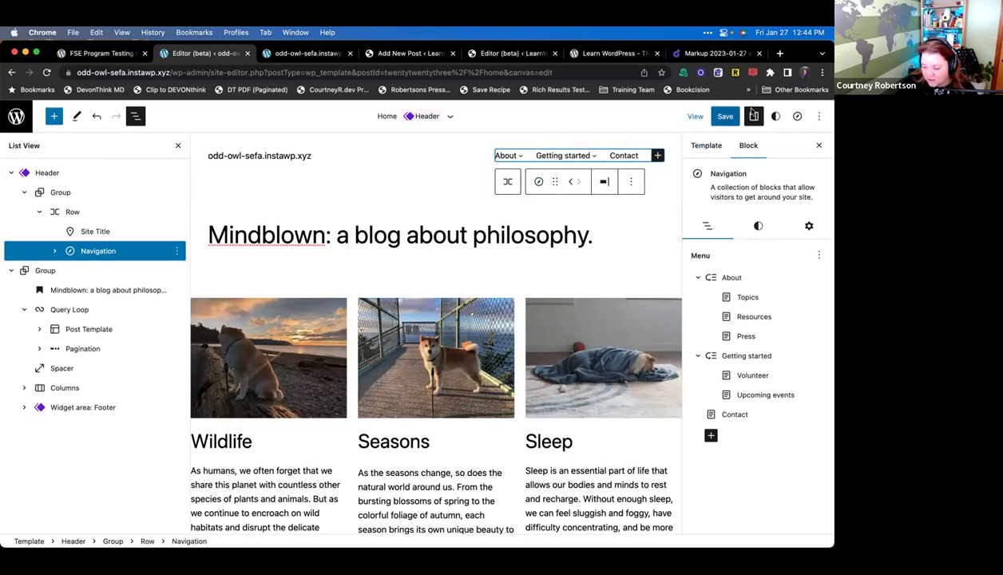
left_click(795, 116)
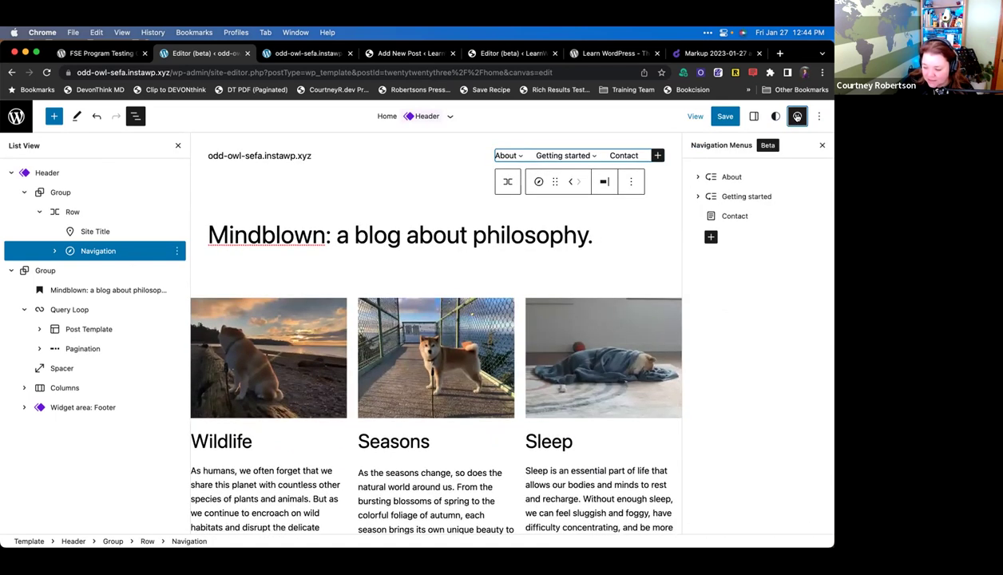
left_click(604, 474)
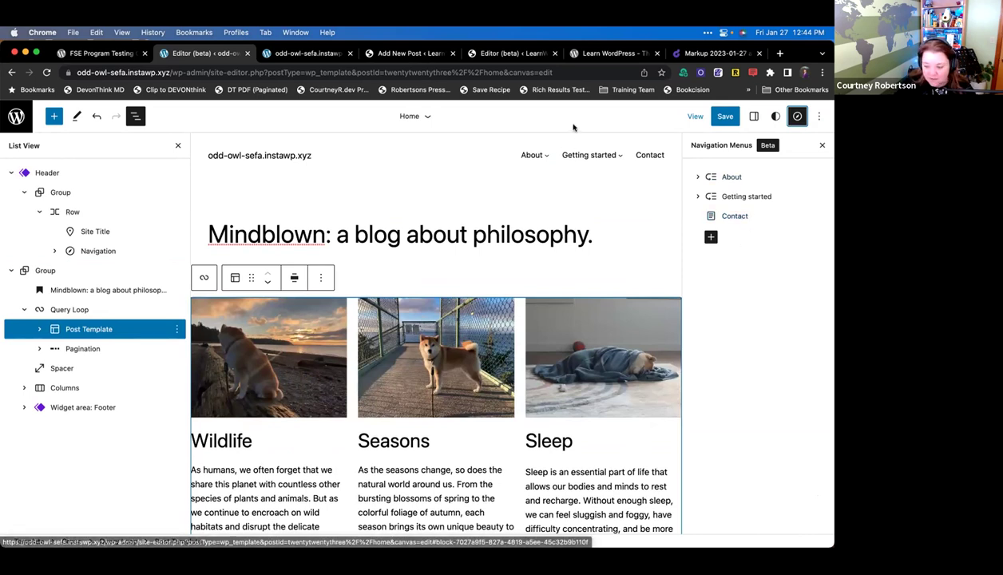
left_click(582, 155)
left_click(583, 155)
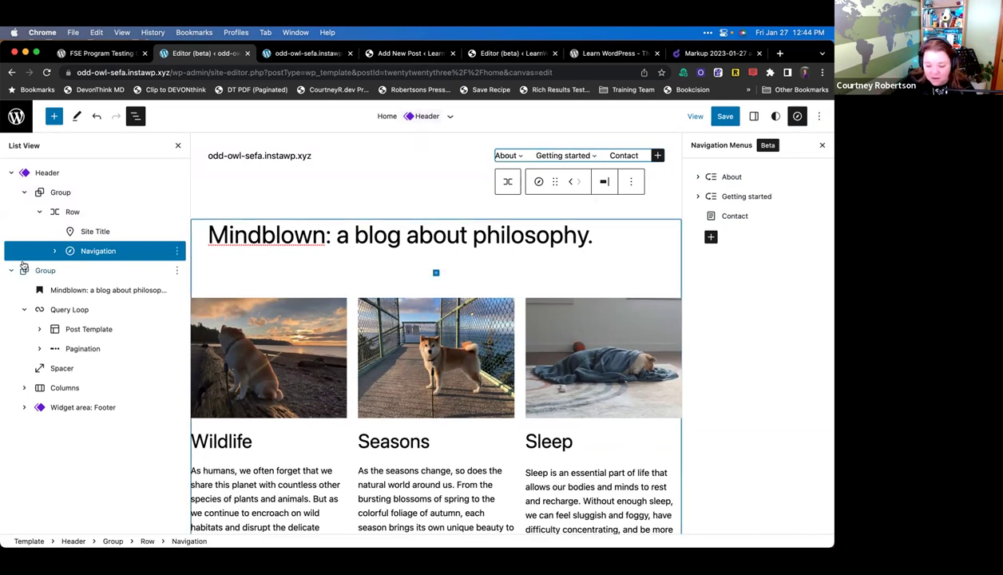
left_click(55, 252)
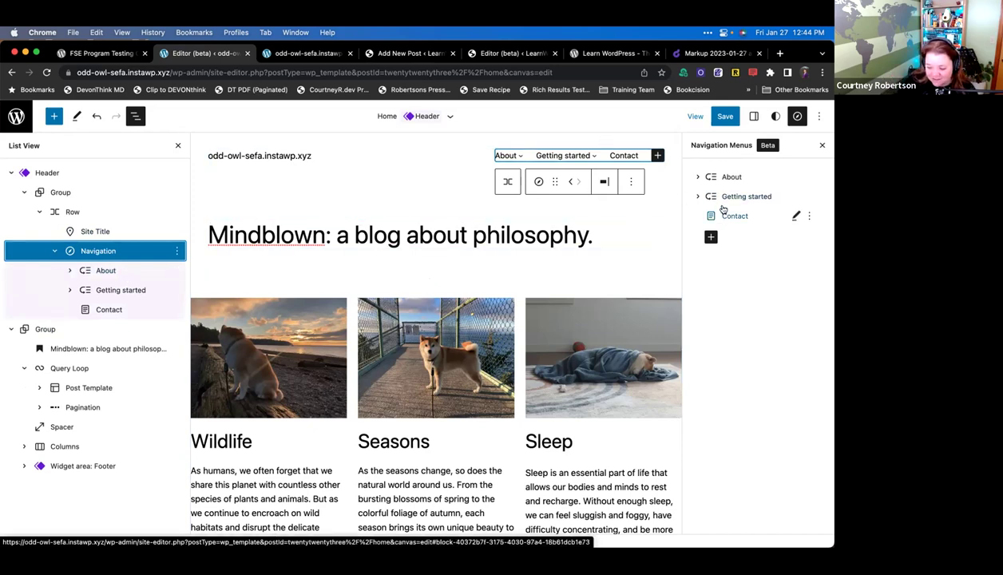
- Rename the header navigation's Getting started submenu to Start, dismissing the calendar reminder
left_click(552, 156)
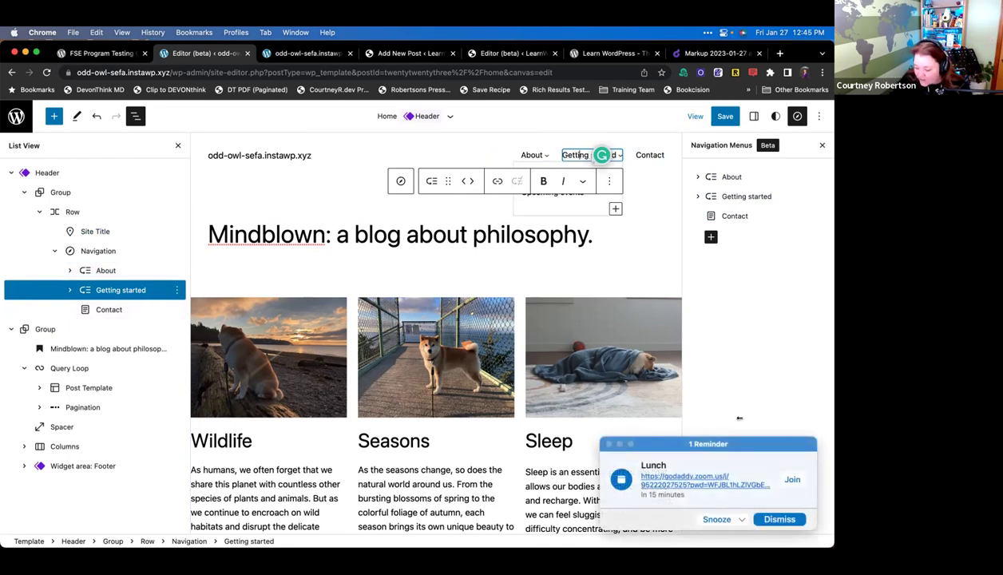
left_click(775, 520)
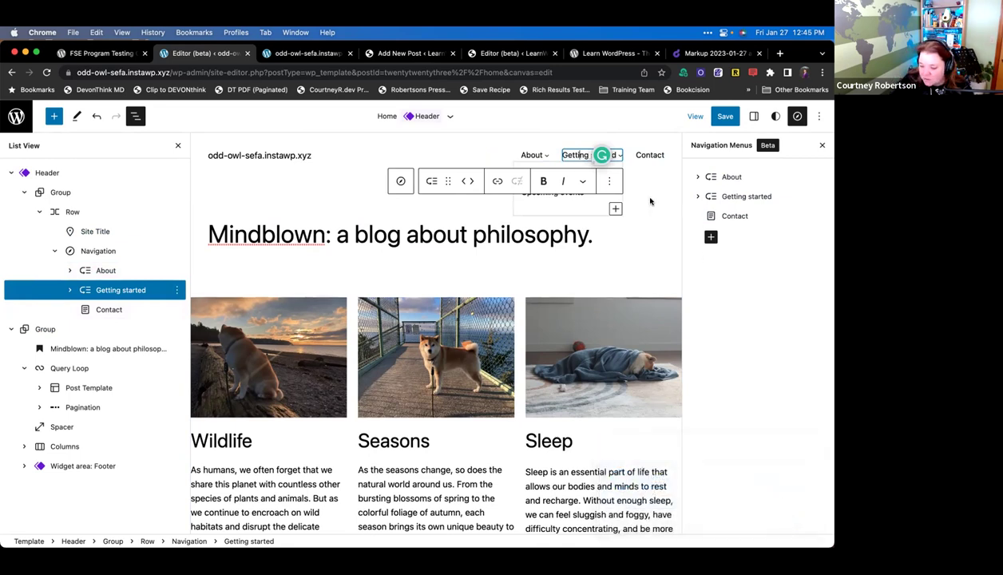
left_click(531, 154)
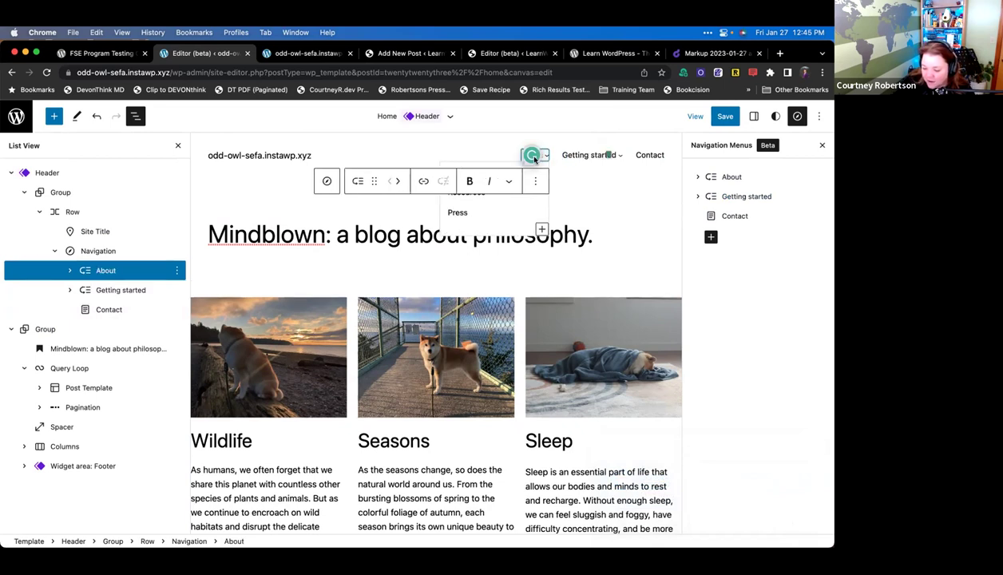
left_click(575, 155)
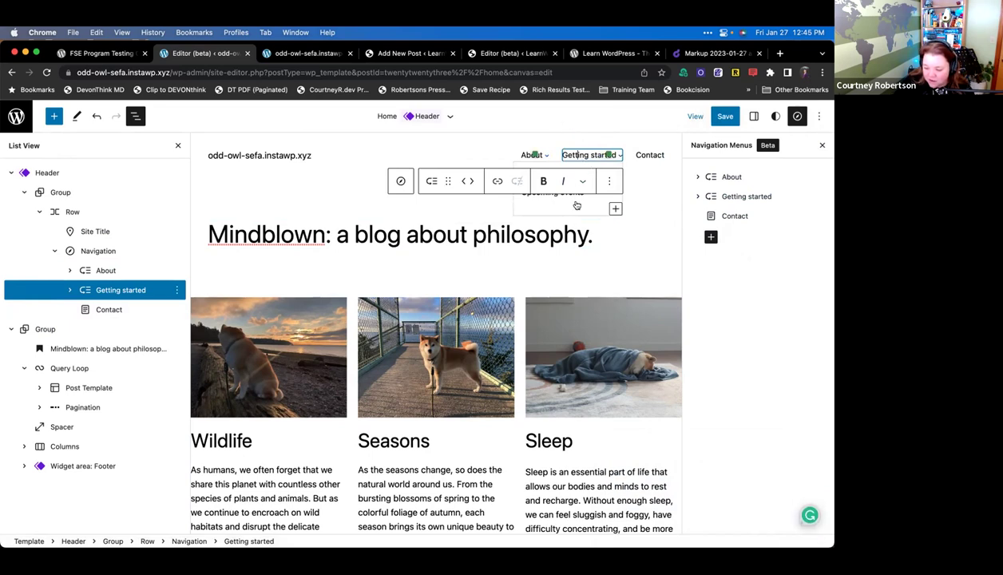
triple_click(586, 155)
type("Start")
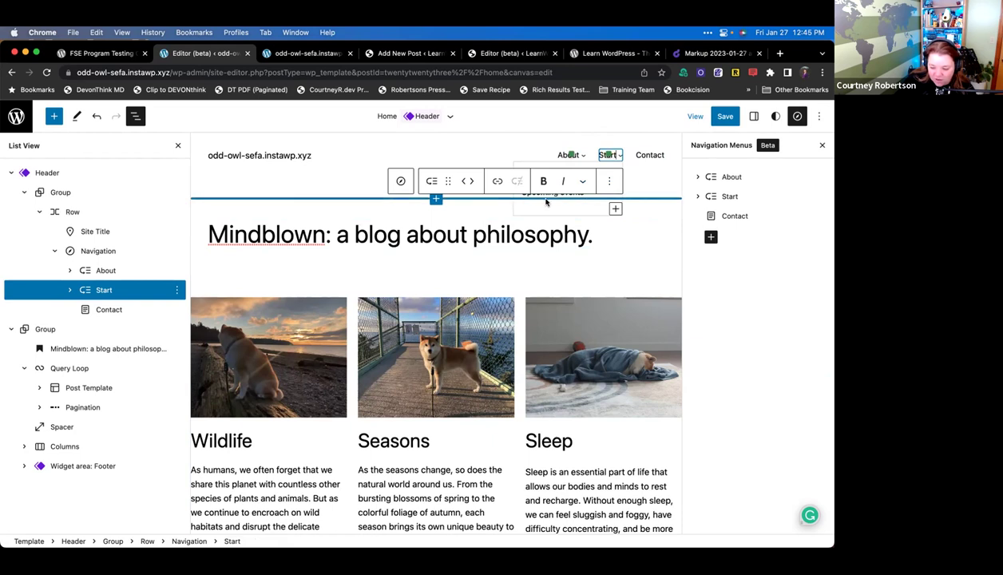
- Inspect the Upcoming events item under Start, and reselect the Start submenu in the header navigation
left_click(587, 195)
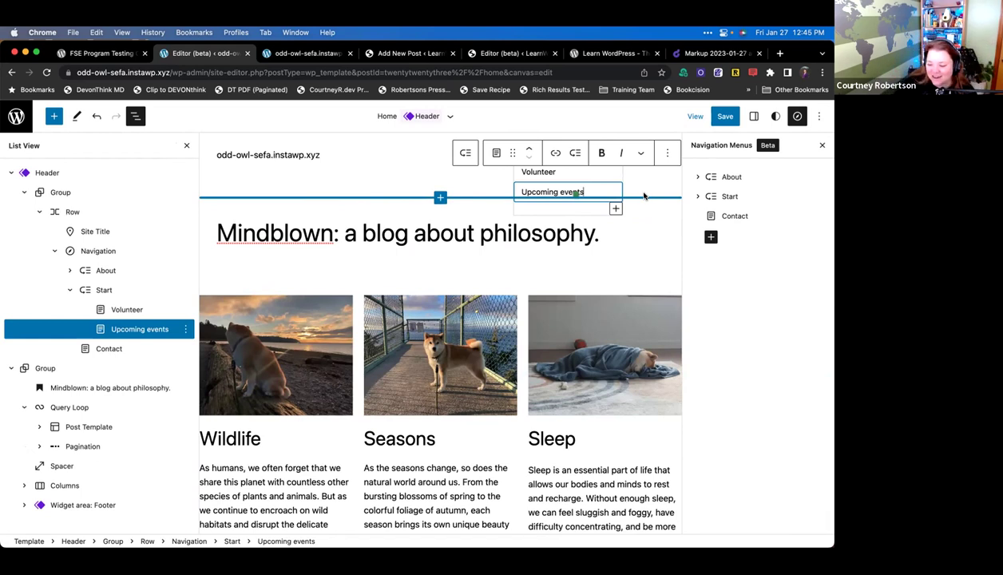
left_click(398, 183)
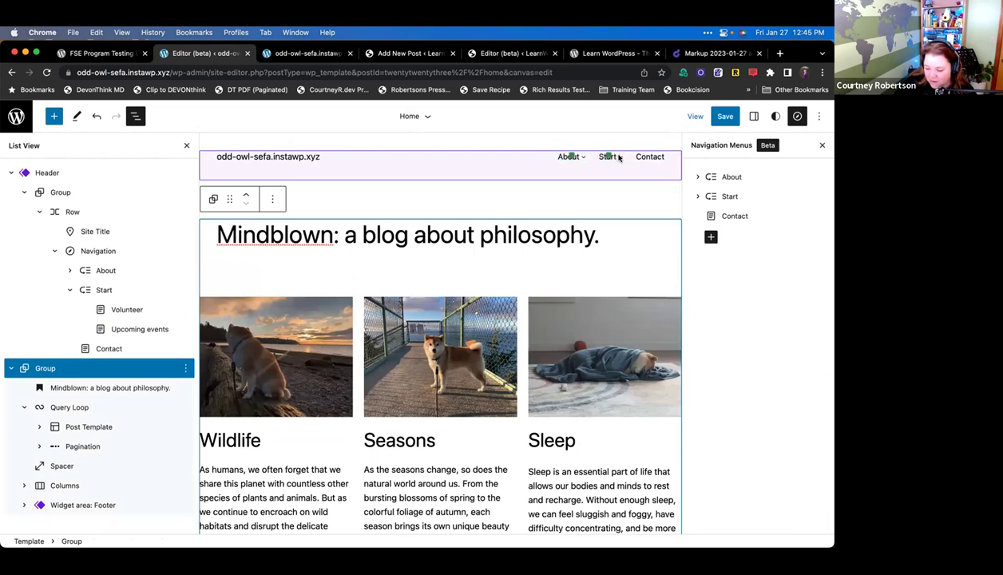
left_click(619, 157)
left_click(621, 158)
left_click(621, 158)
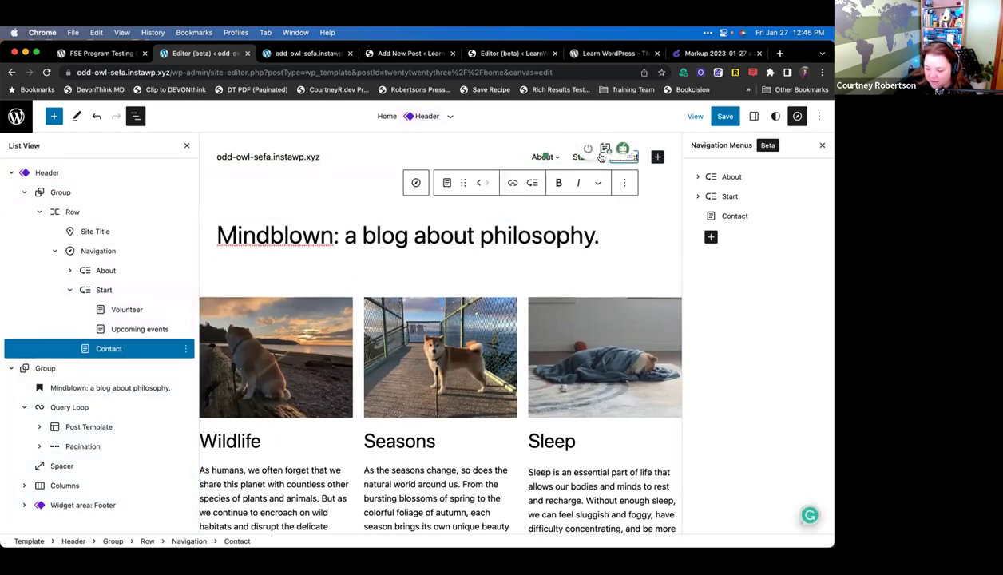
left_click(593, 158)
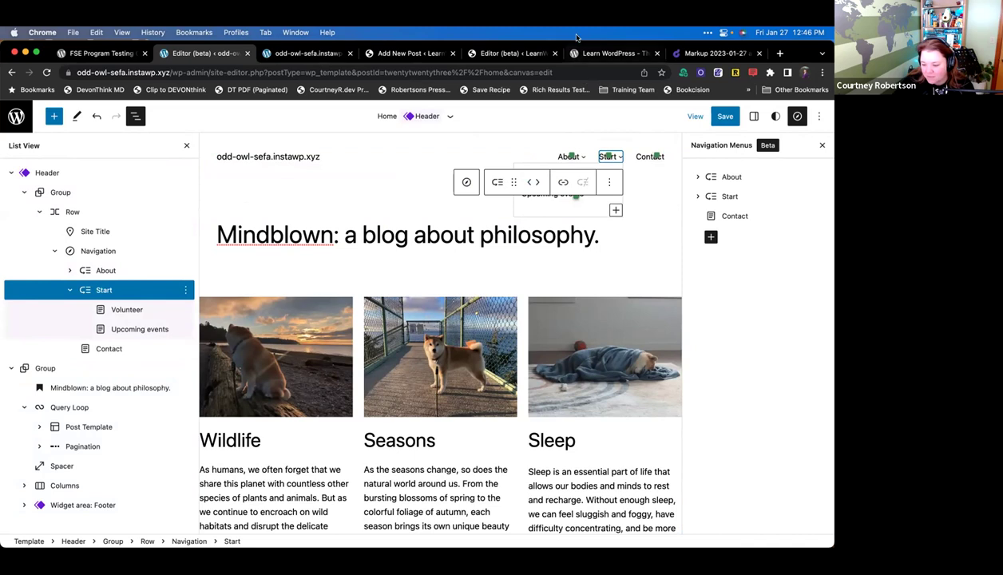
- Write item 5 in the feedback post: "In the site editor, while accessing a child nav menu item, the parent block toolbar is in the way"
left_click(424, 54)
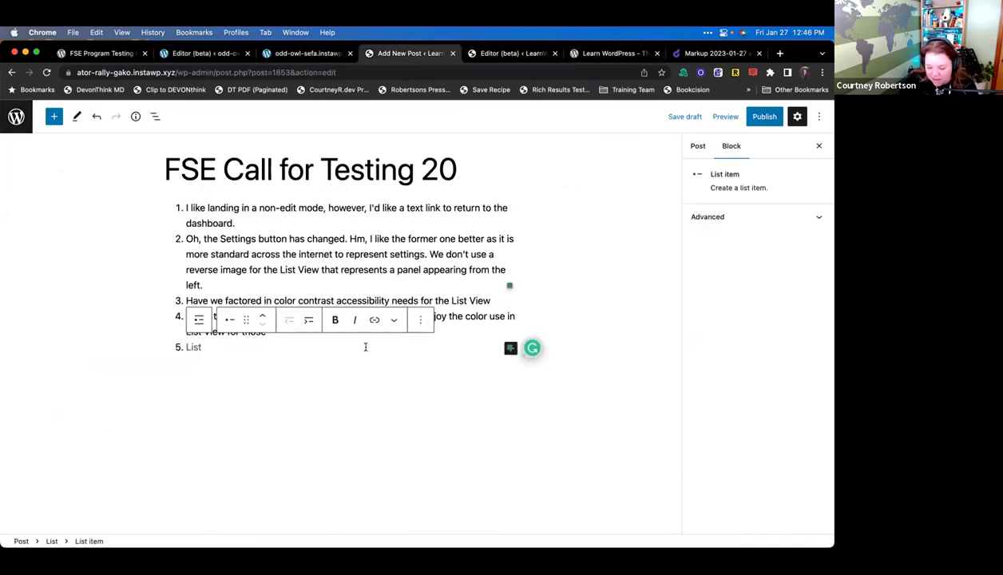
type("In")
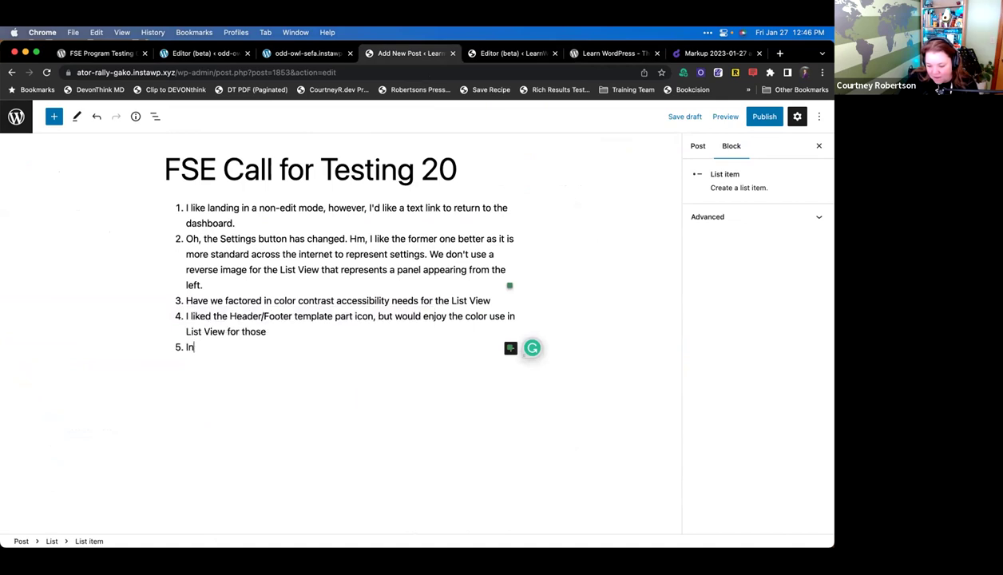
type(" the block editor")
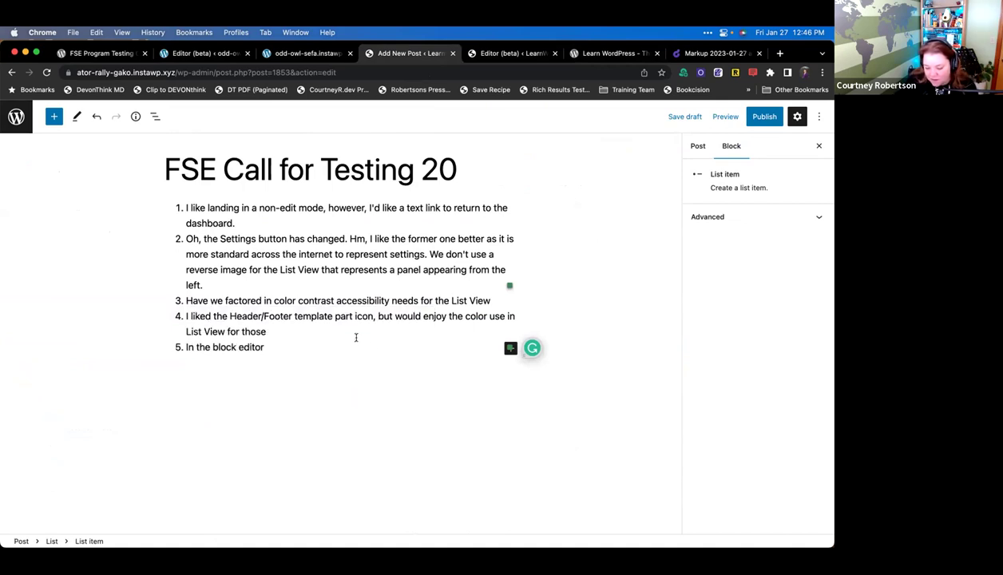
double_click(224, 348)
type("site editor, while ac")
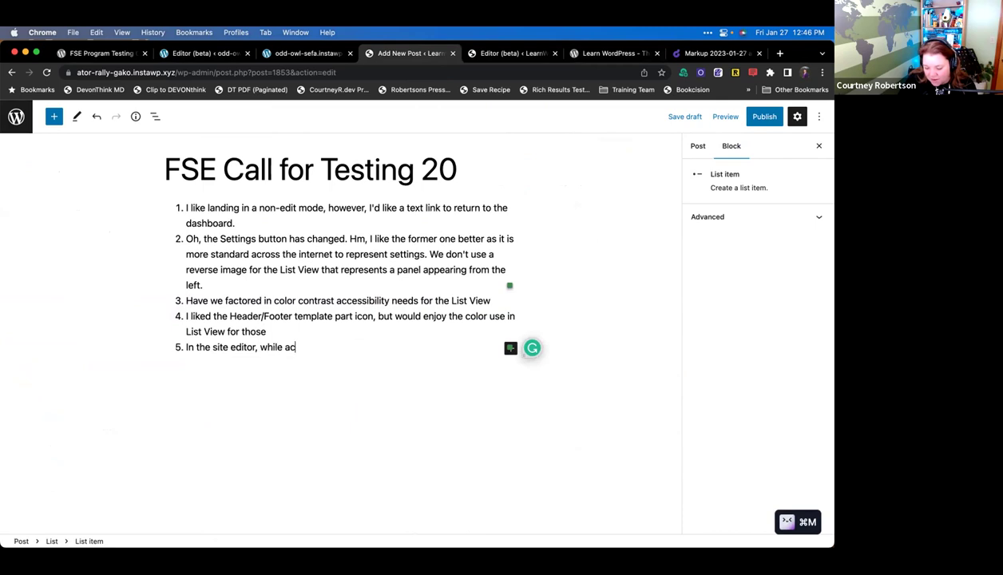
type("cessing a child nav menu item, the parent blo")
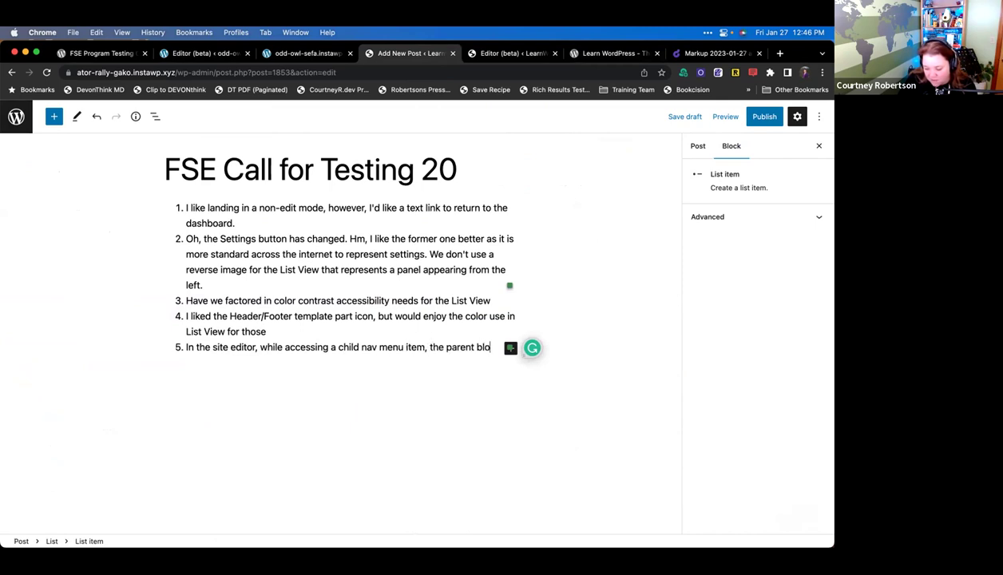
type("ck tool")
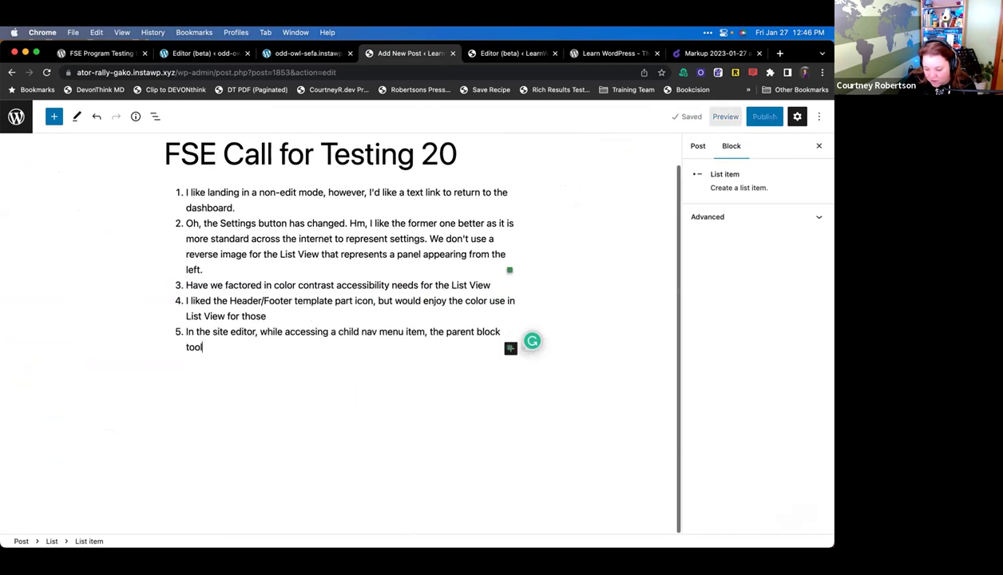
type("bar is in the way")
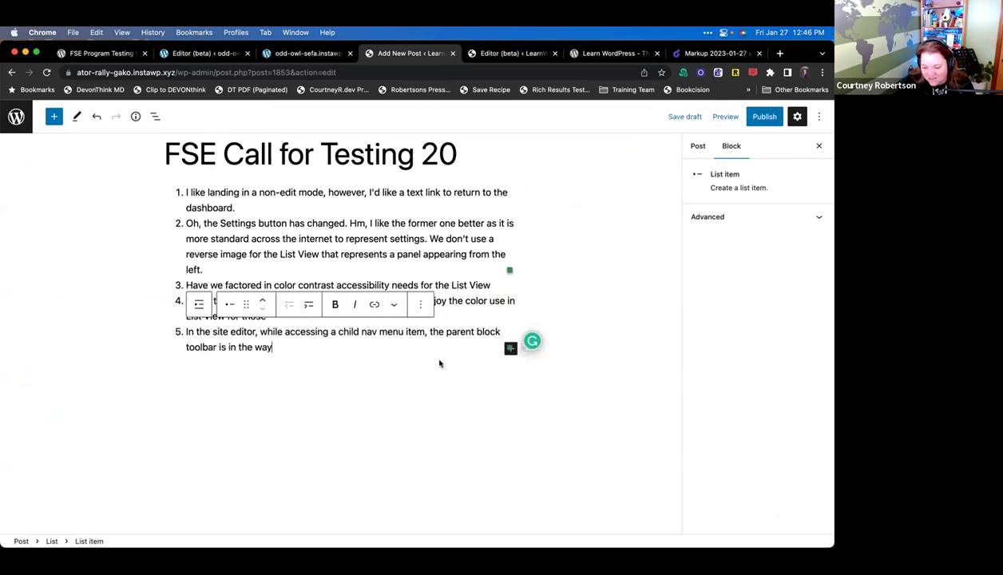
- Append to feedback item 2: "We are using the older settings icon in the new 2 tab approach, beside styles."
left_click(317, 266)
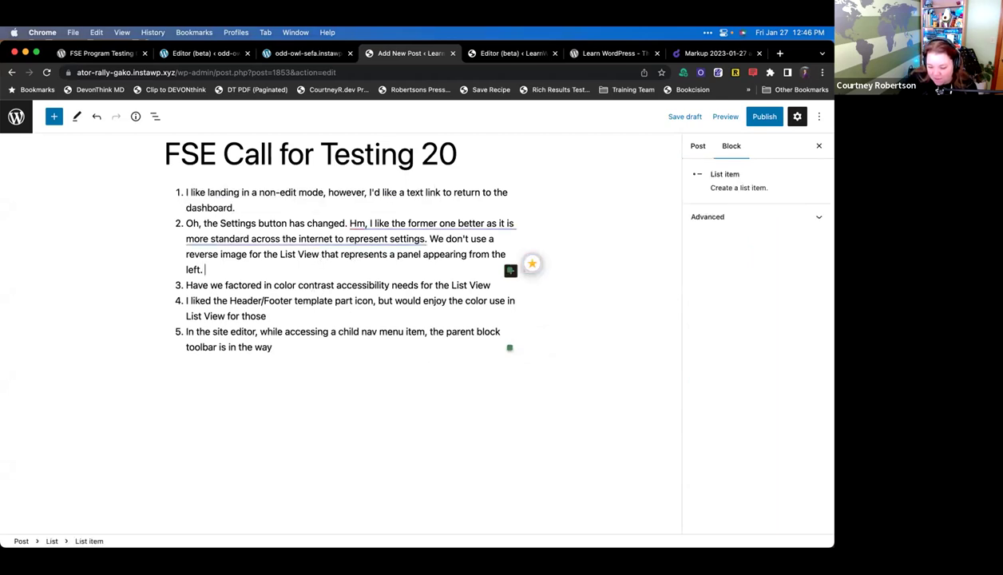
type("We are")
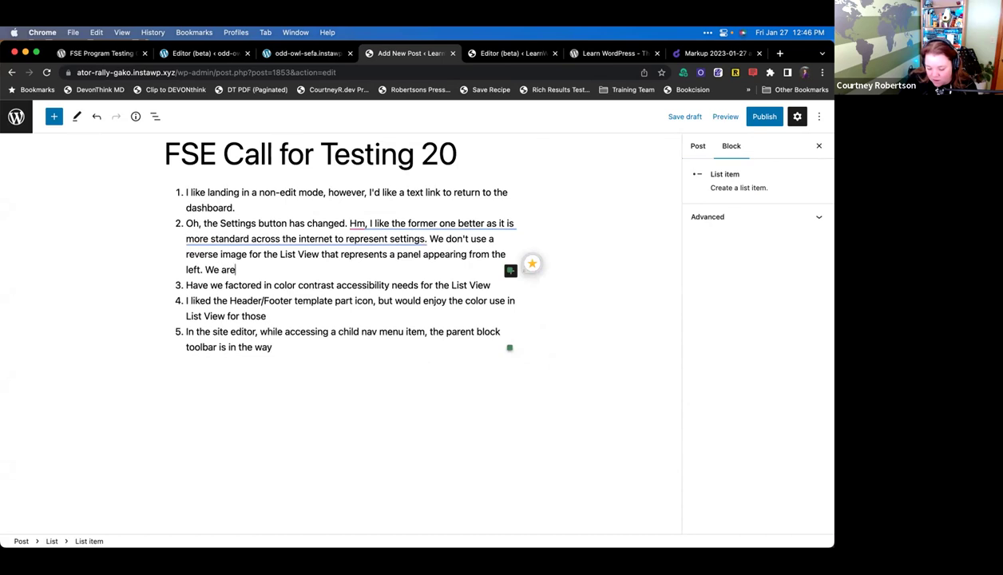
type(" using the older s")
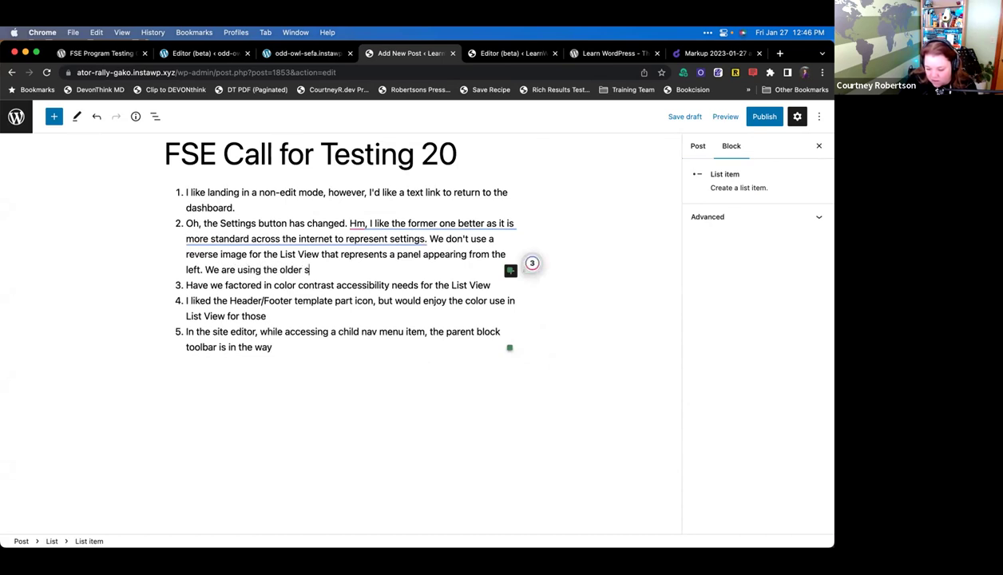
type("ettings icon")
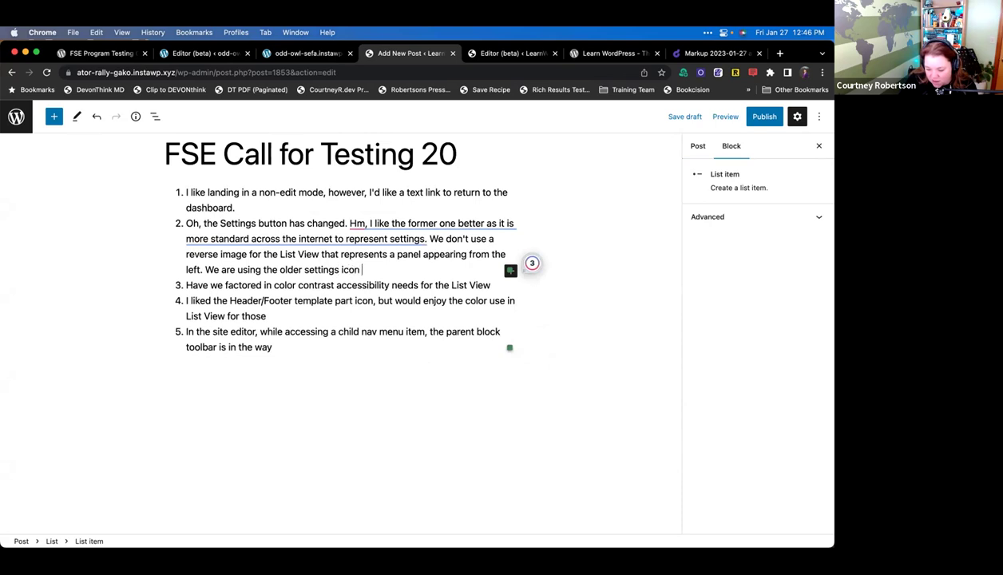
type(" in the new 2 ta")
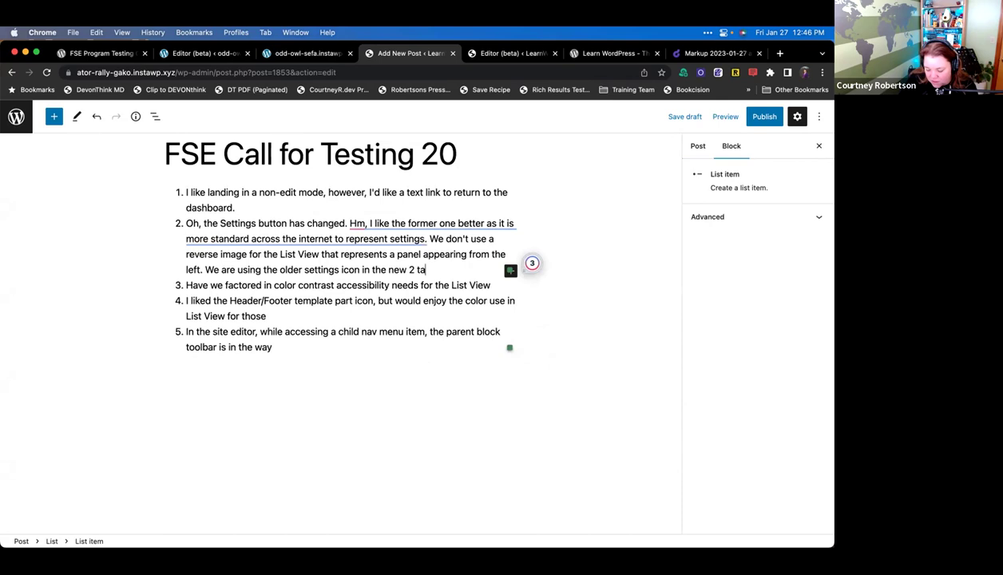
type("b ap")
key("BackSpace")
type("ap")
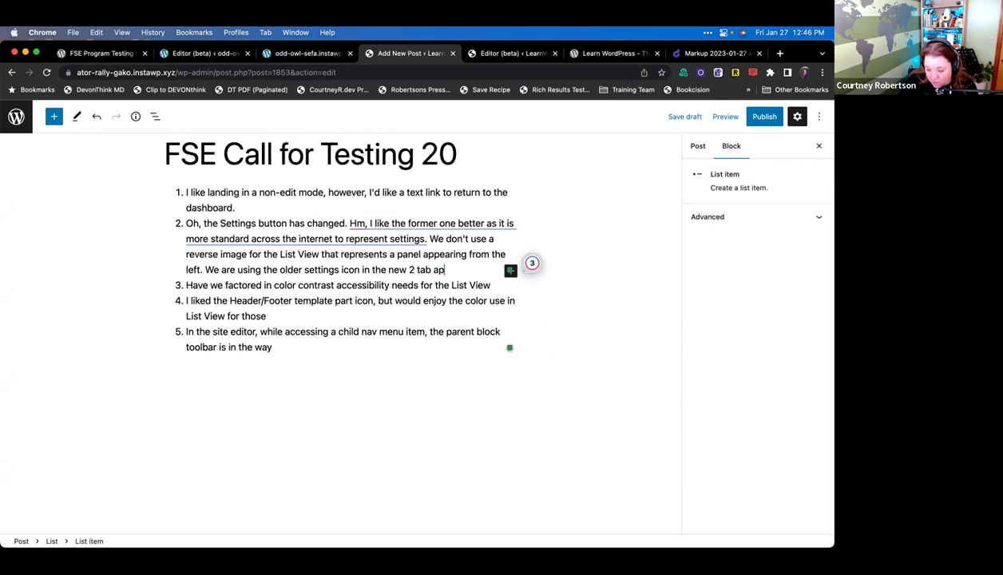
type("proach , beside style")
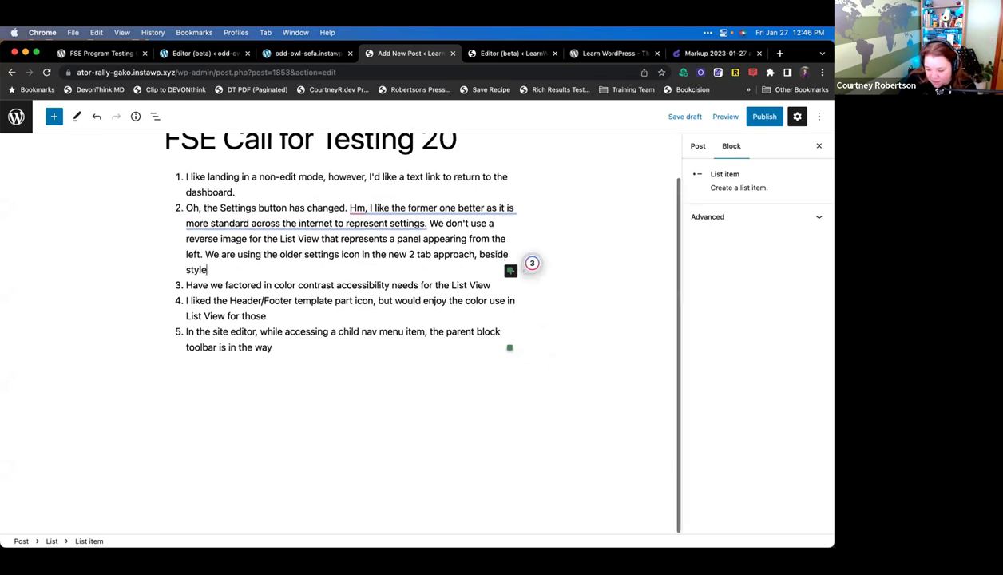
type("s. We c")
- End item 2 with "We kept the styles icon in both places the same, but did not keep the settings icon in both places the same."
key("BackSpace")
type("kept the style sicon in no")
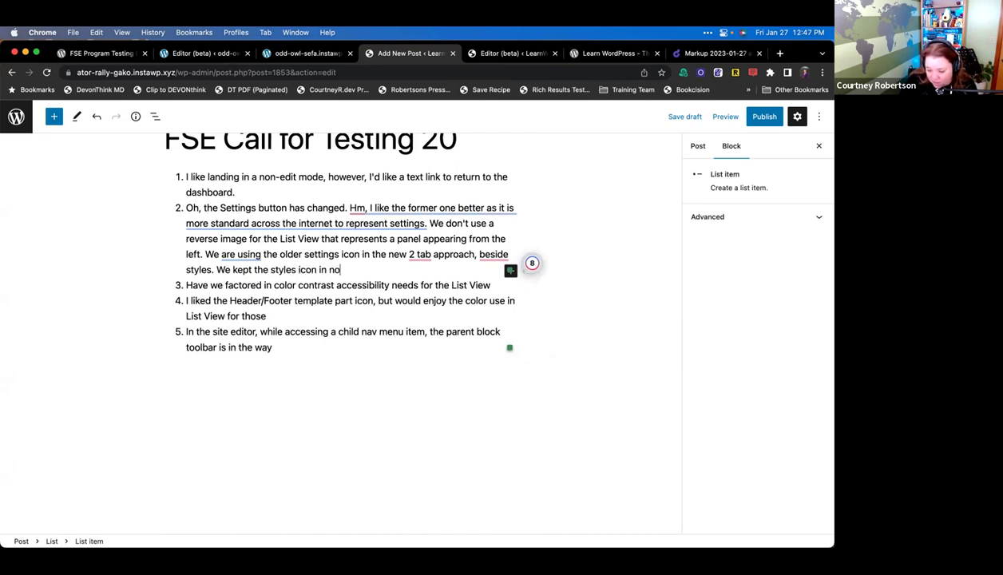
key("BackSpace")
key("BackSpace")
type("both places the same, but")
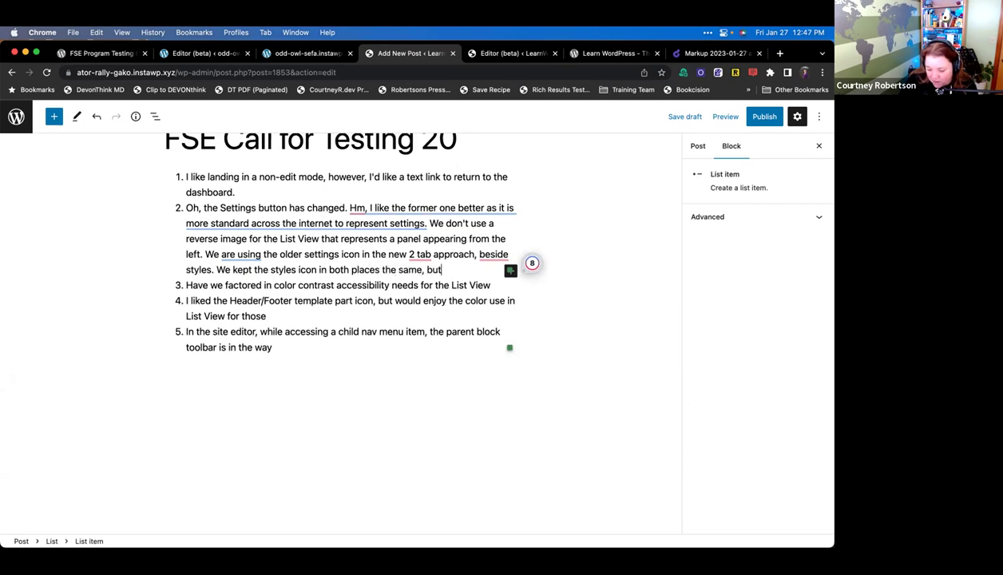
type(" did not keep t")
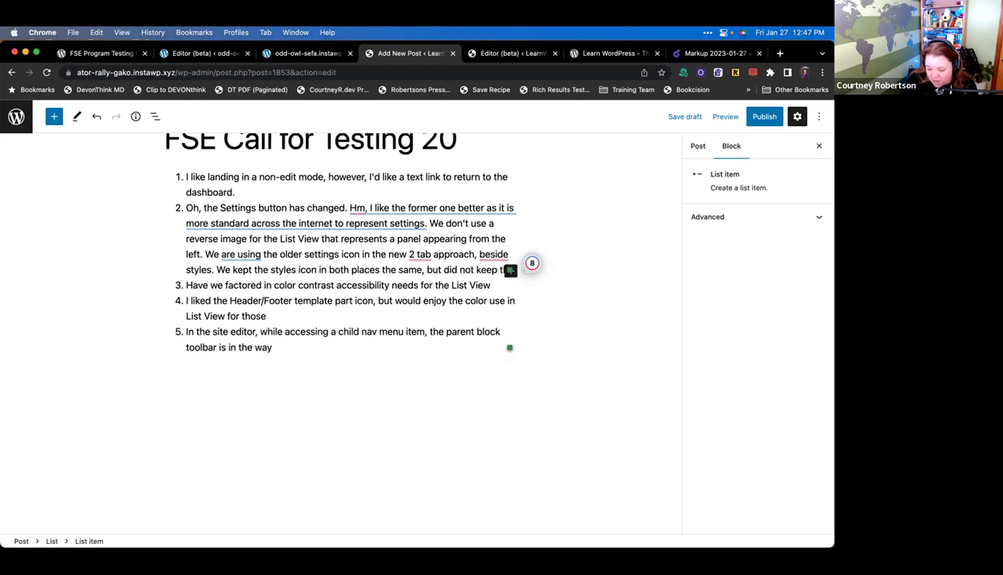
type("he settings icon")
type(" in both")
type(" places the same.")
left_click(337, 347)
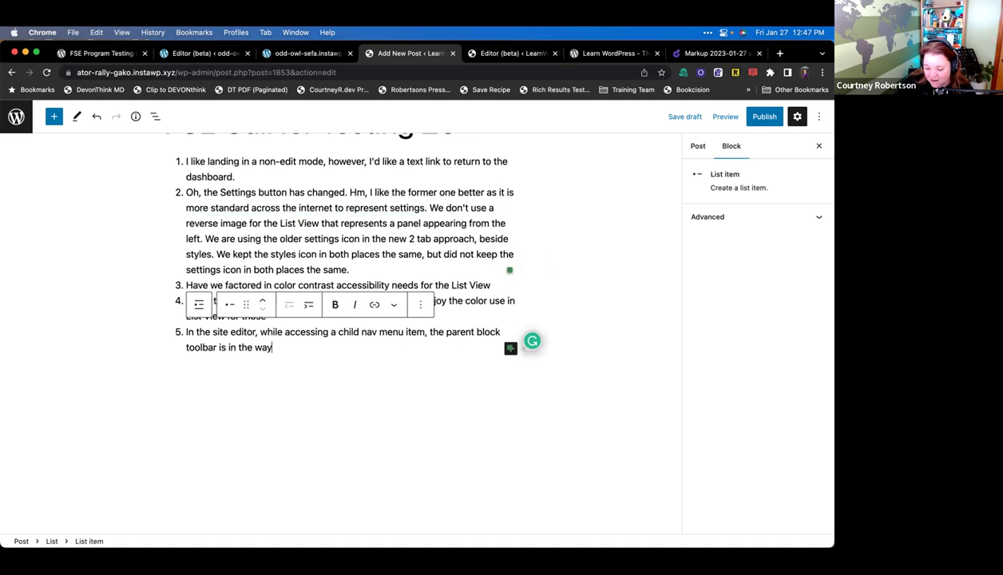
- Begin a new list item in the feedback post, then switch to the odd-owl site editor and select Volunteer under the Start submenu
key("Return")
left_click(201, 53)
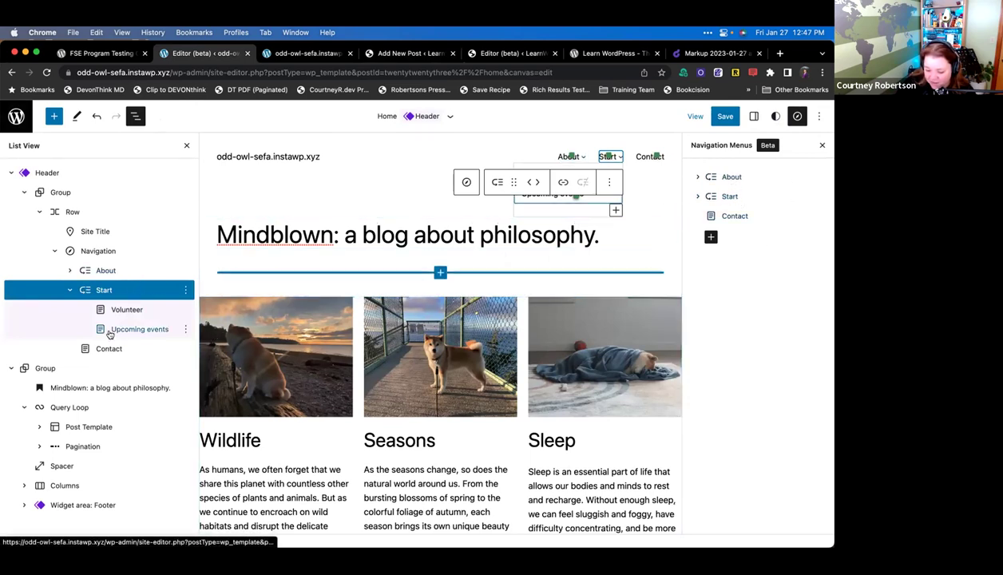
left_click(140, 312)
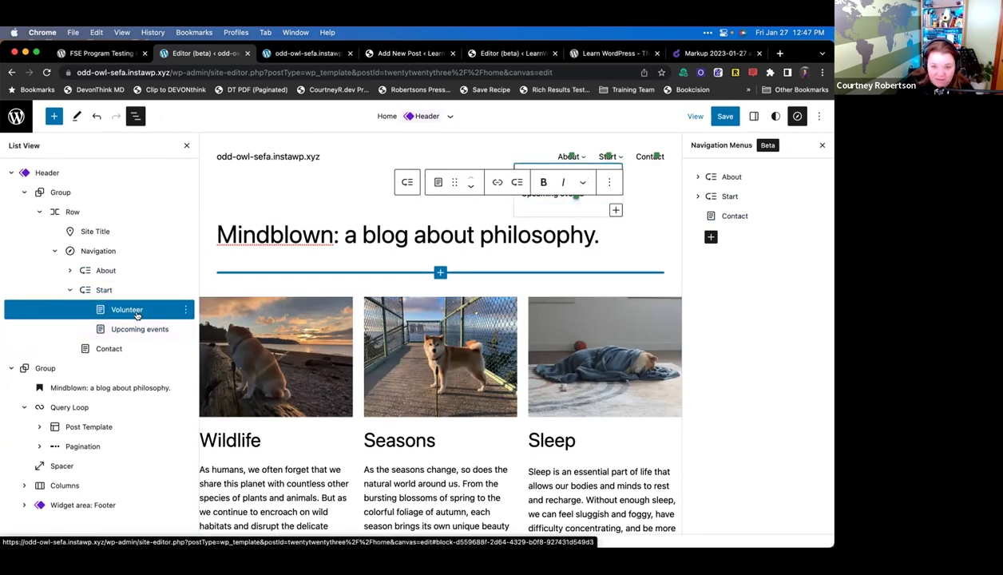
left_click(134, 118)
left_click(134, 118)
left_click(122, 316)
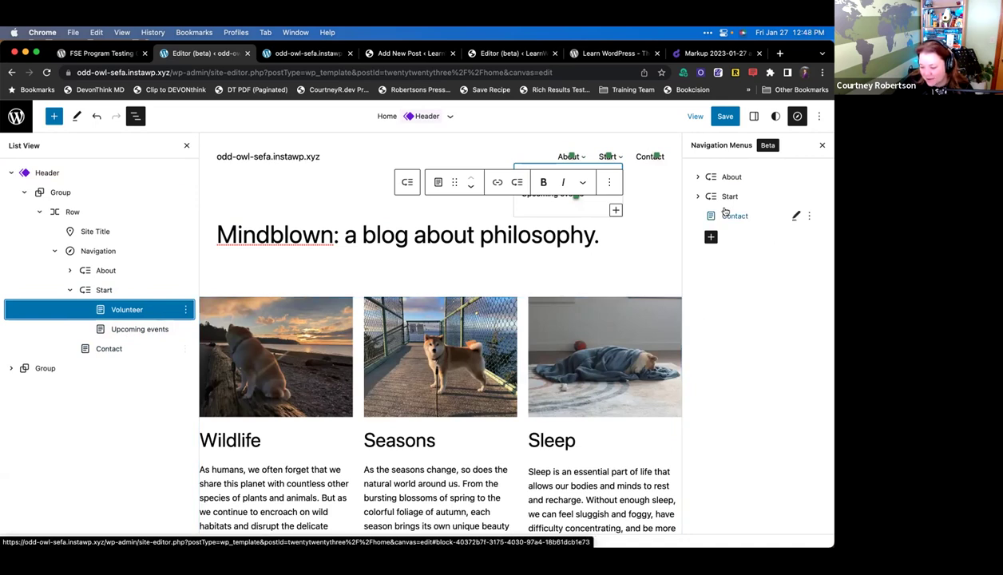
- Expand Start in the beta navigation menu outline and try to edit its Volunteer link
left_click(700, 198)
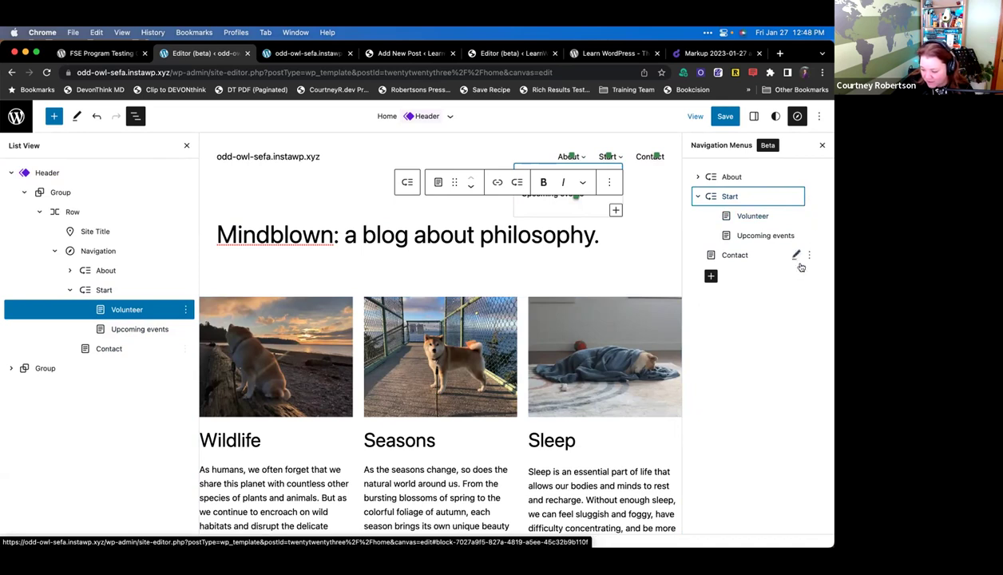
left_click(807, 216)
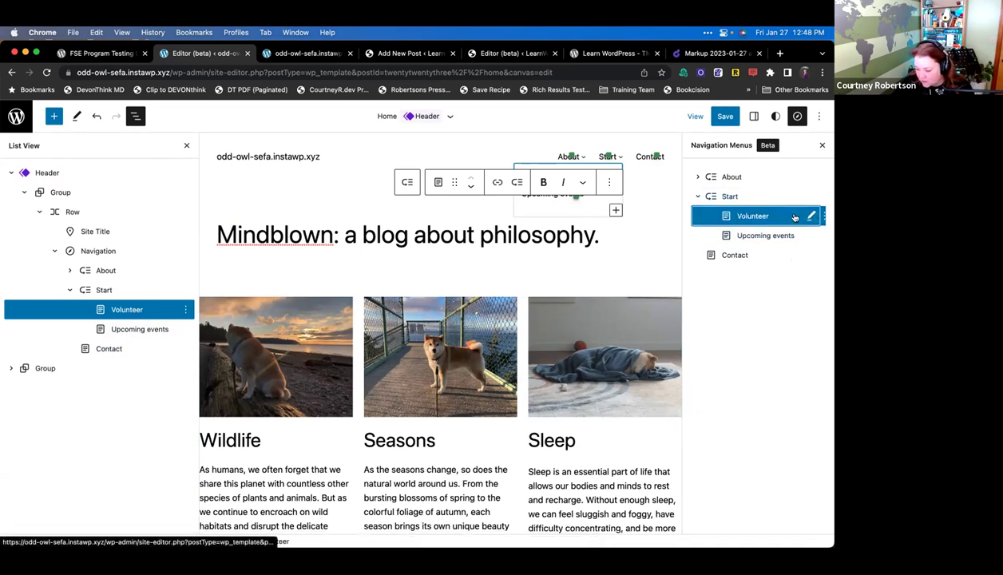
left_click(815, 216)
left_click(813, 216)
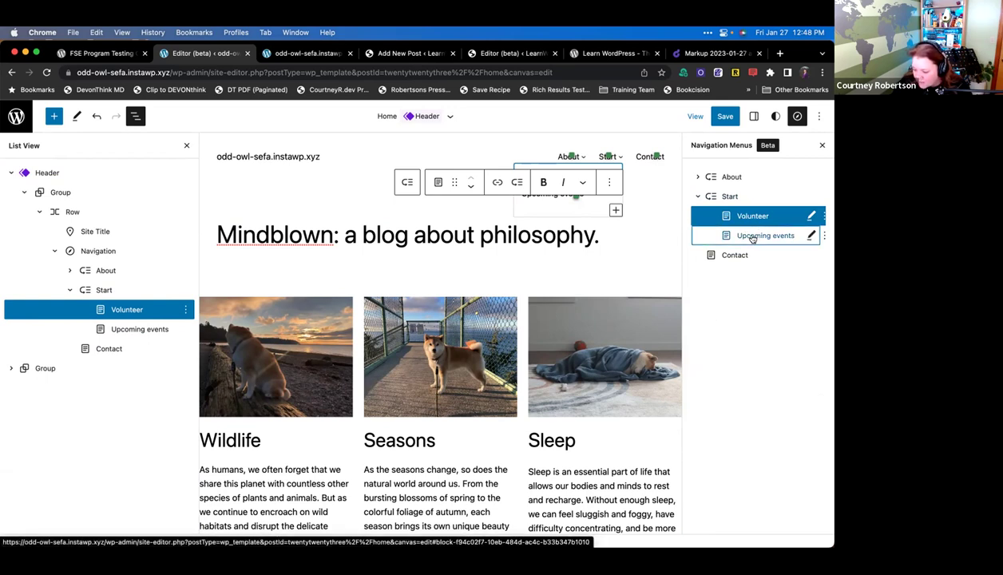
- Select Upcoming events and Volunteer in turn within the template structure, and try to edit Upcoming events from the beta navigation menu outline
left_click(102, 329)
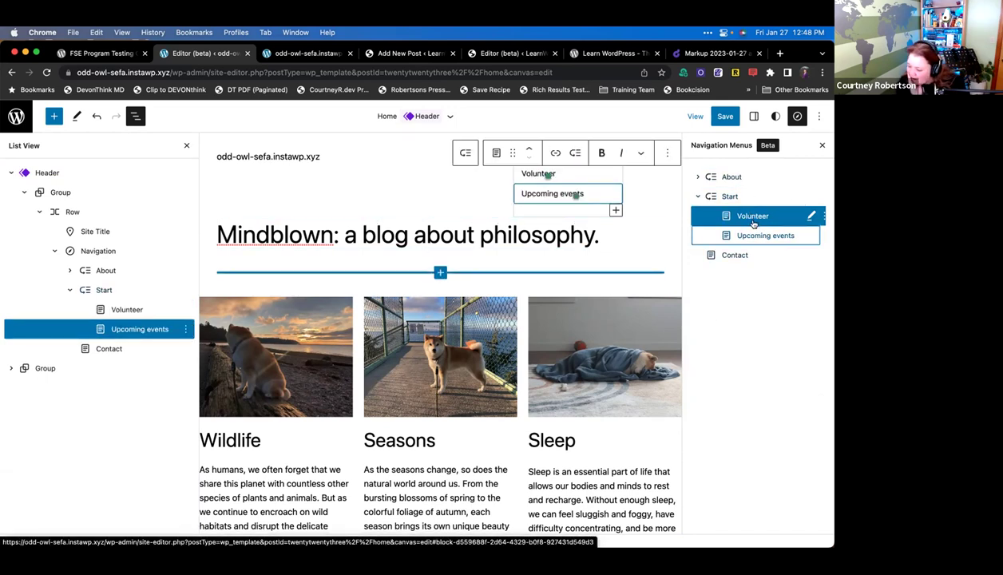
left_click(537, 174)
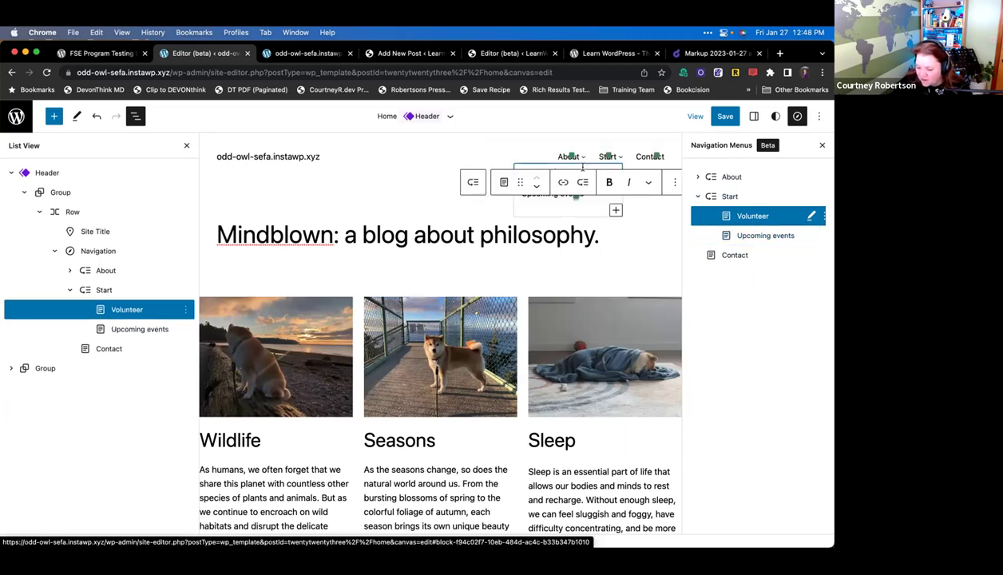
left_click(104, 327)
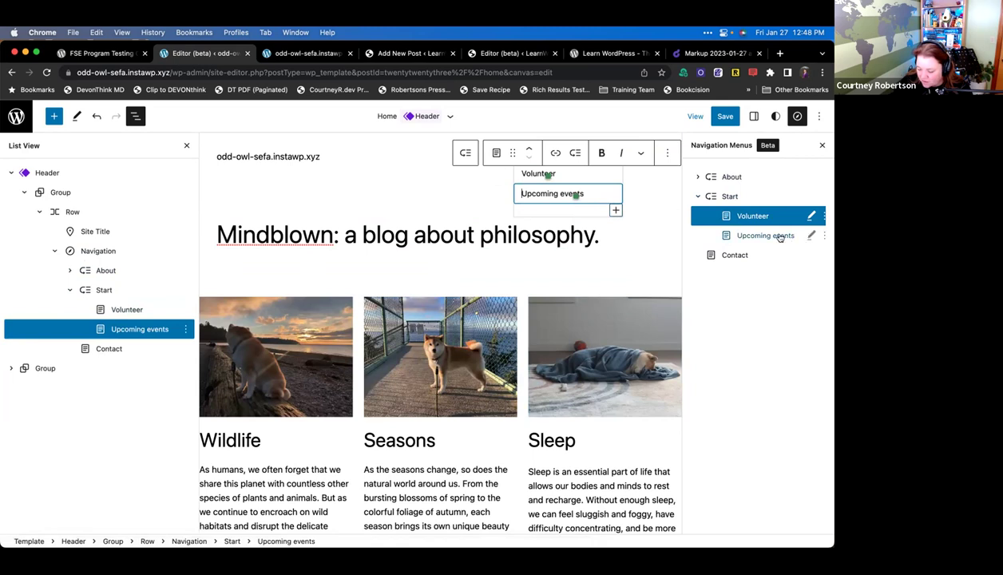
key("super+m")
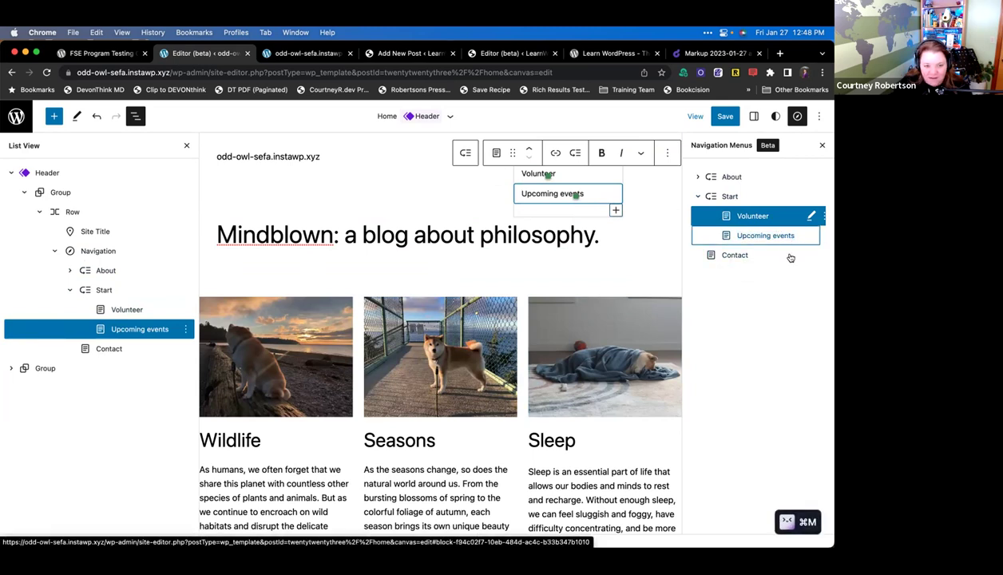
double_click(772, 236)
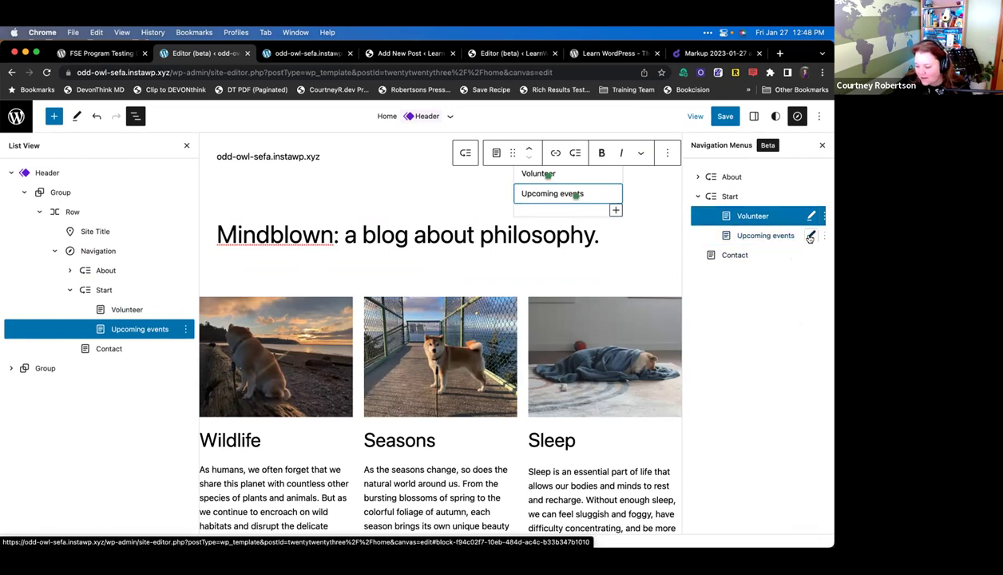
left_click(808, 237)
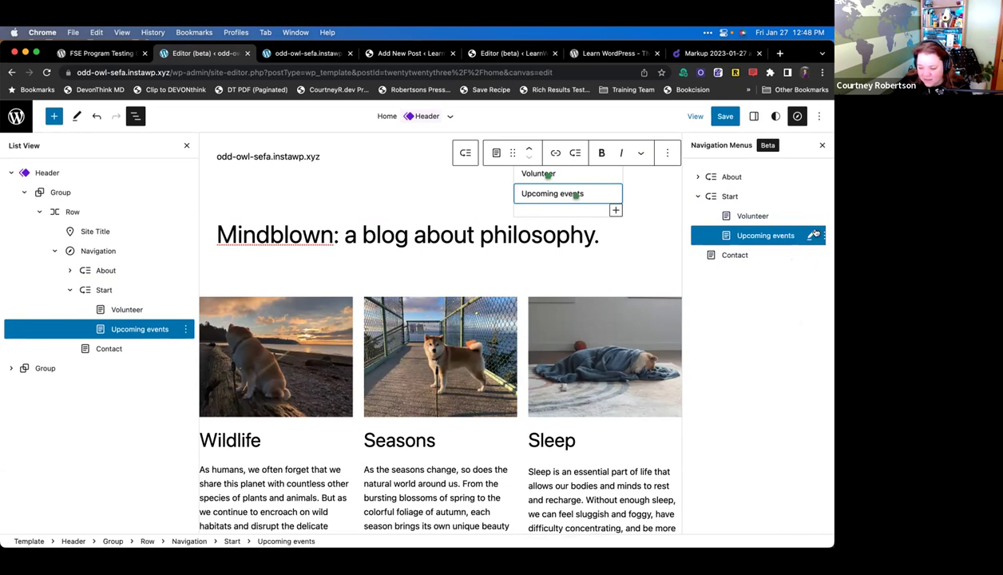
- Try to edit the Volunteer link again from the beta navigation menu outline and review its block options
left_click(766, 217)
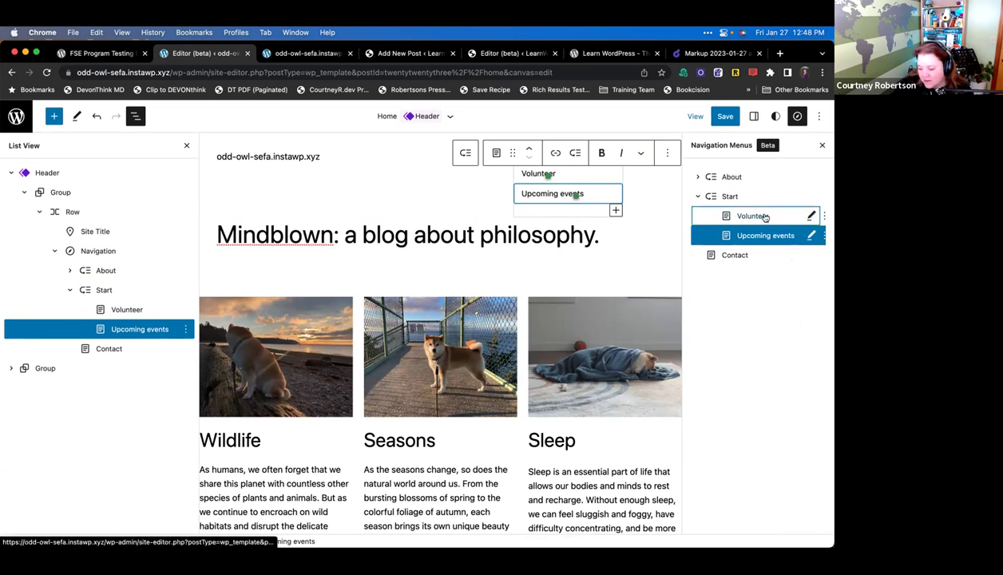
left_click(809, 215)
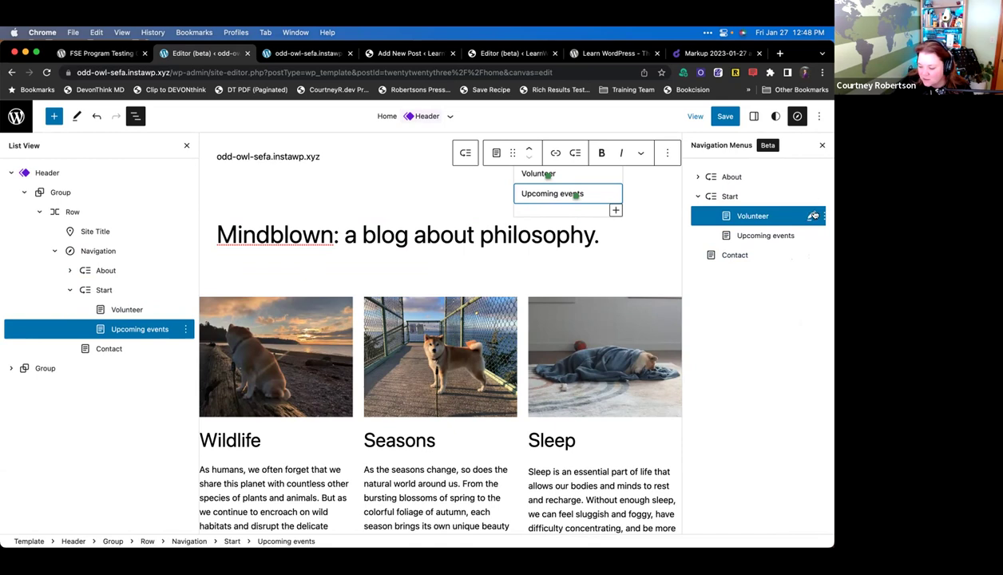
left_click(823, 218)
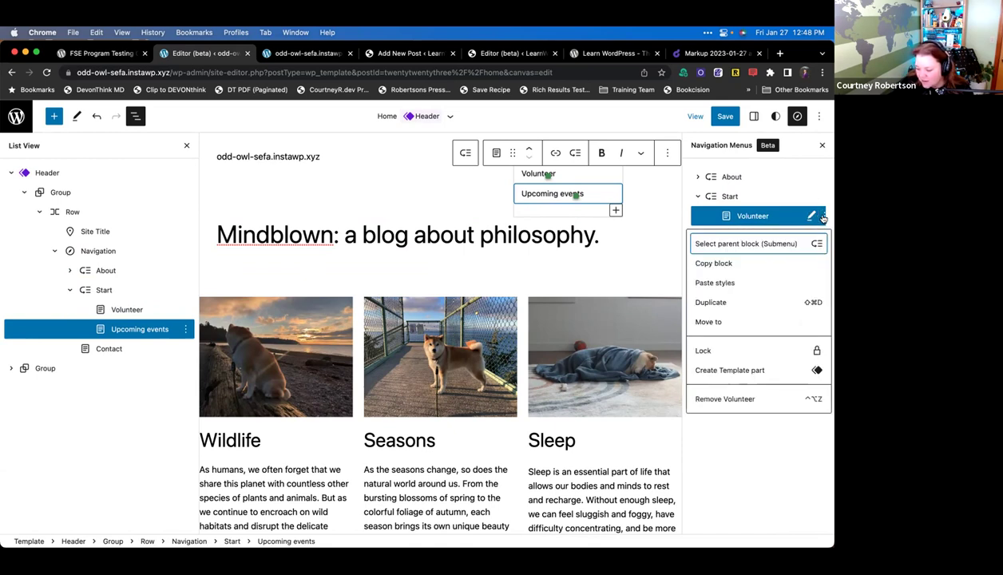
left_click(810, 218)
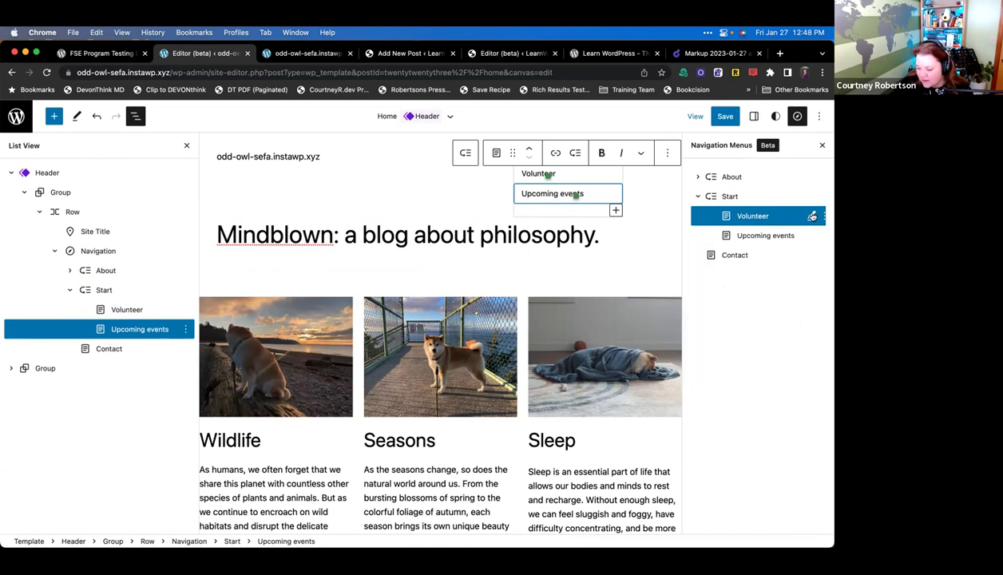
left_click(822, 217)
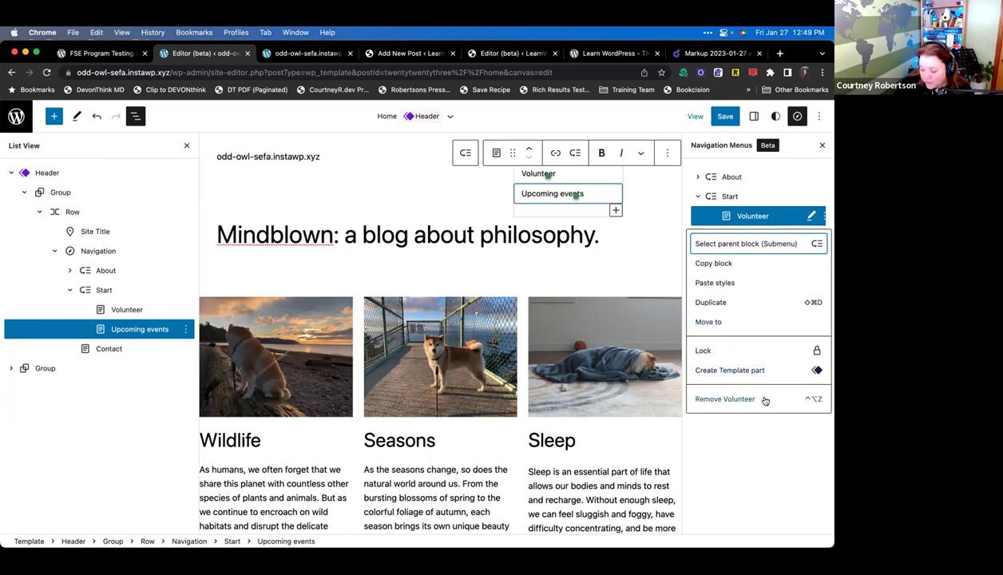
left_click(743, 216)
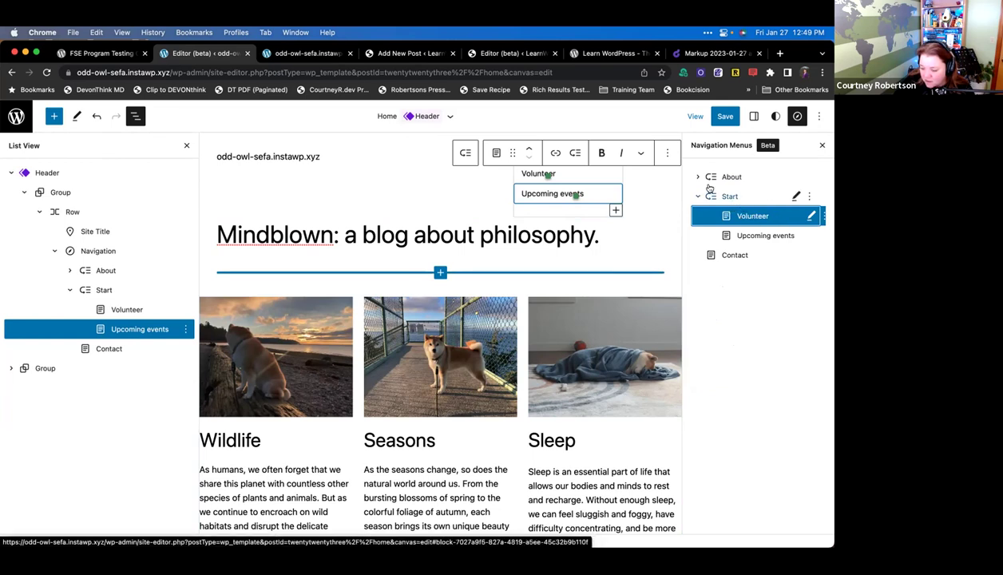
- Add a link to the Start submenu in the header, searching for "test" and choosing the Wildlife post
left_click(616, 220)
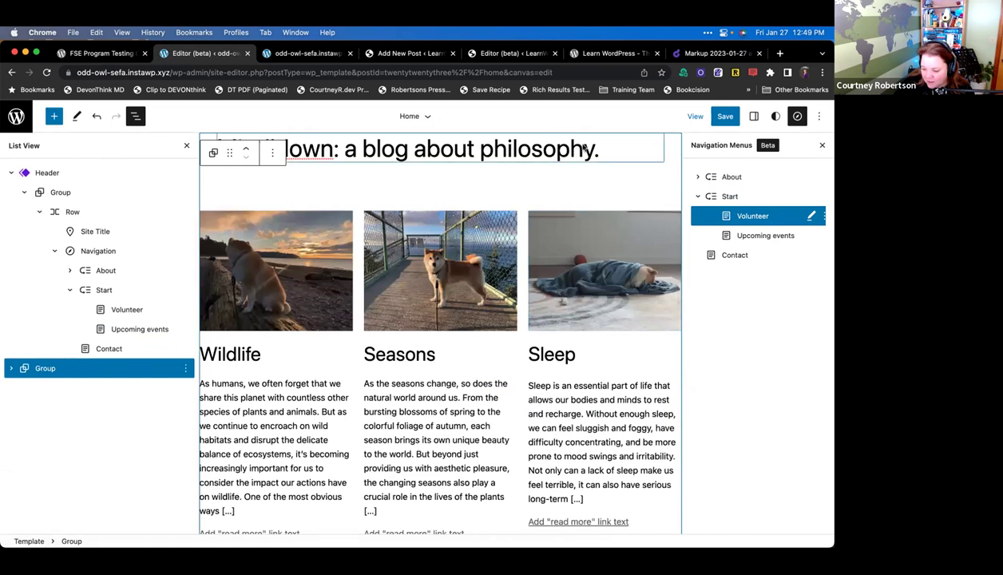
scroll(584, 147, "up", 2)
left_click(620, 158)
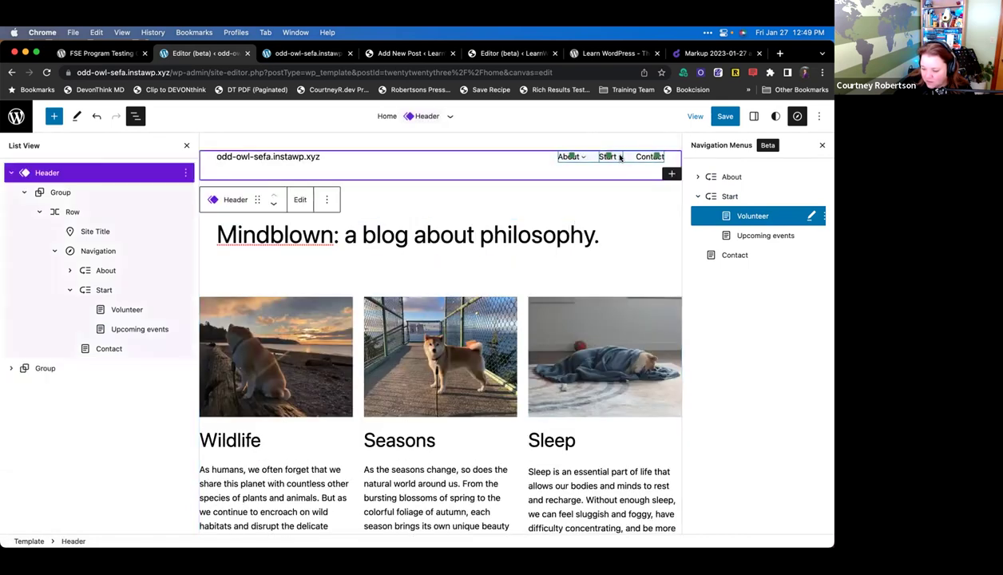
left_click(620, 156)
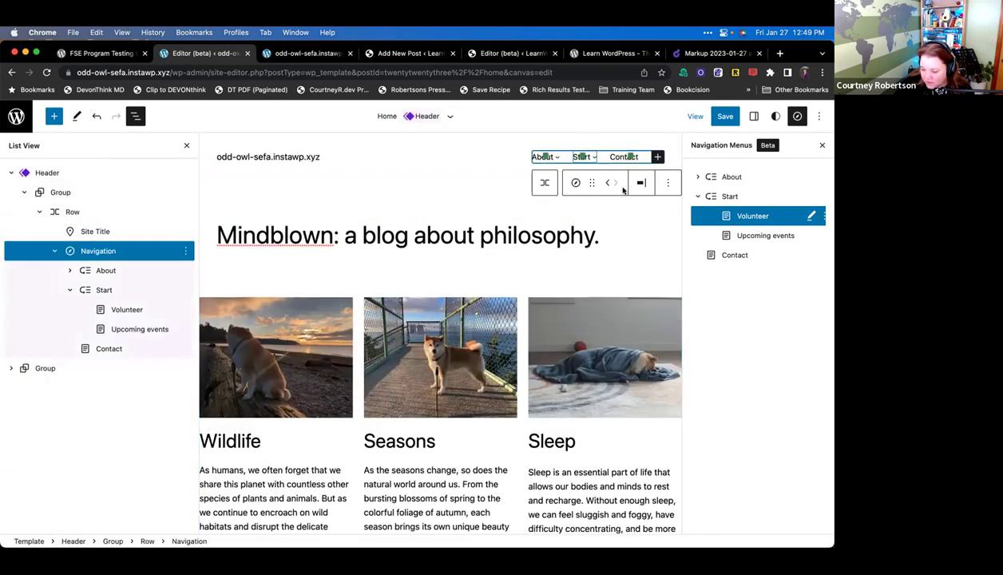
left_click(595, 157)
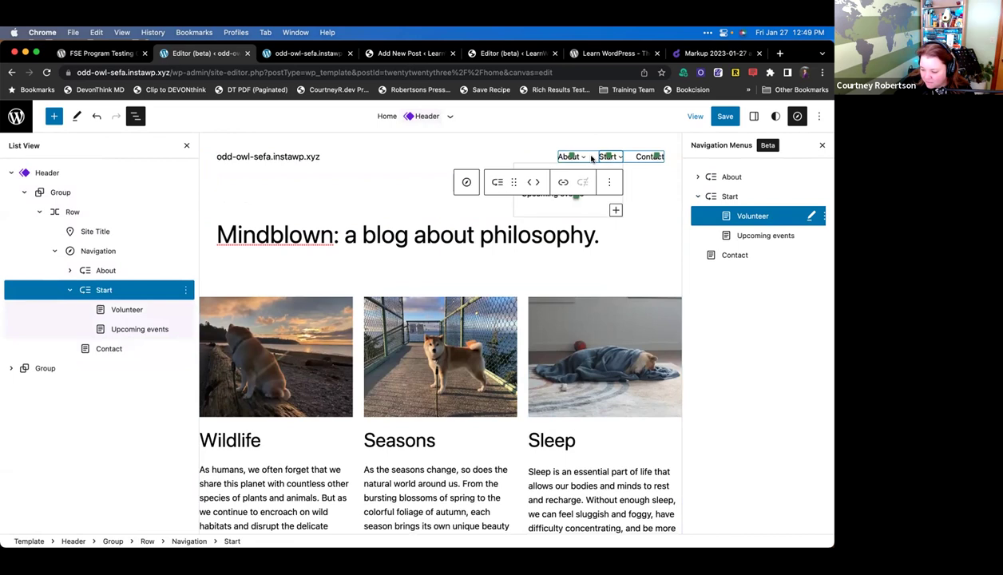
left_click(615, 210)
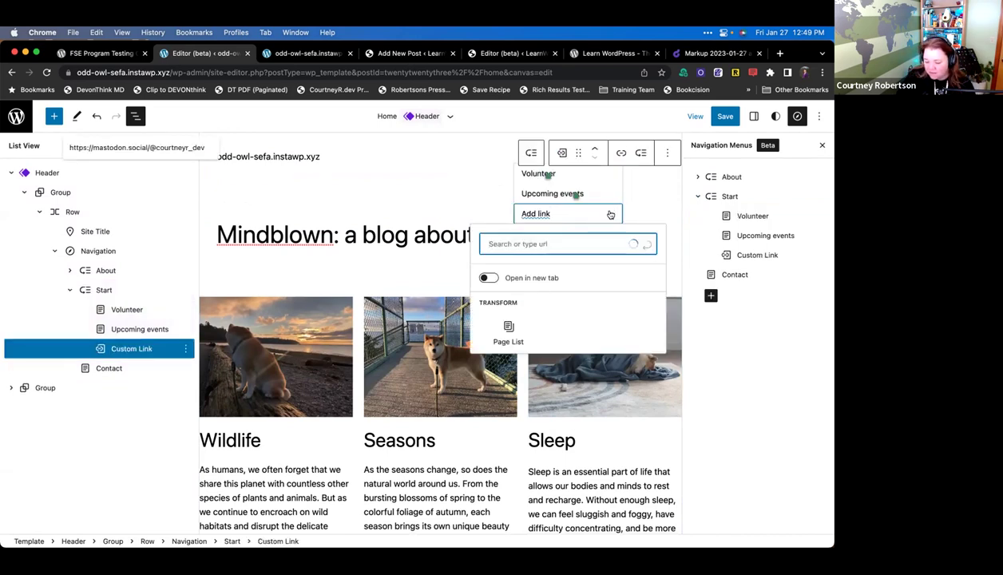
type("test")
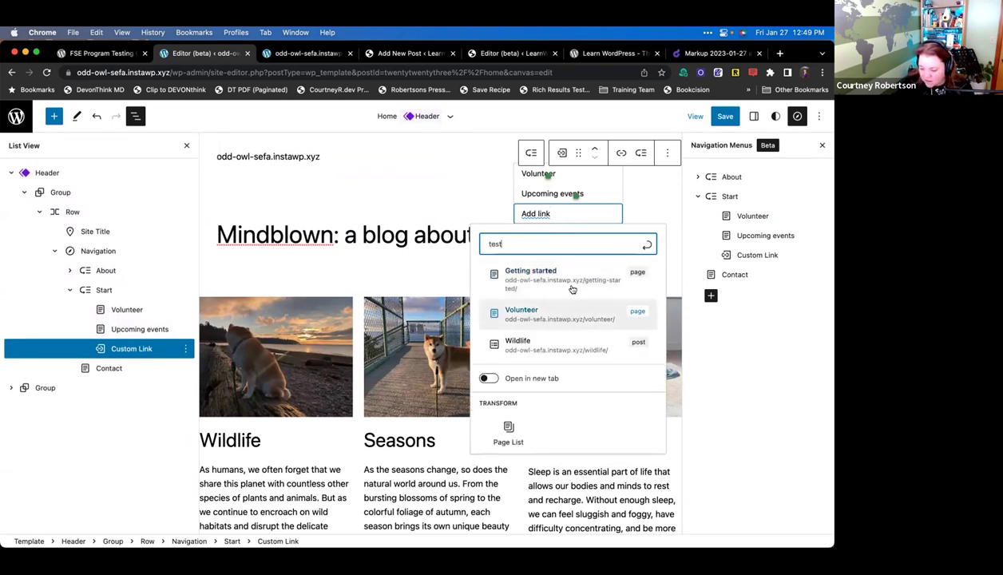
left_click(568, 346)
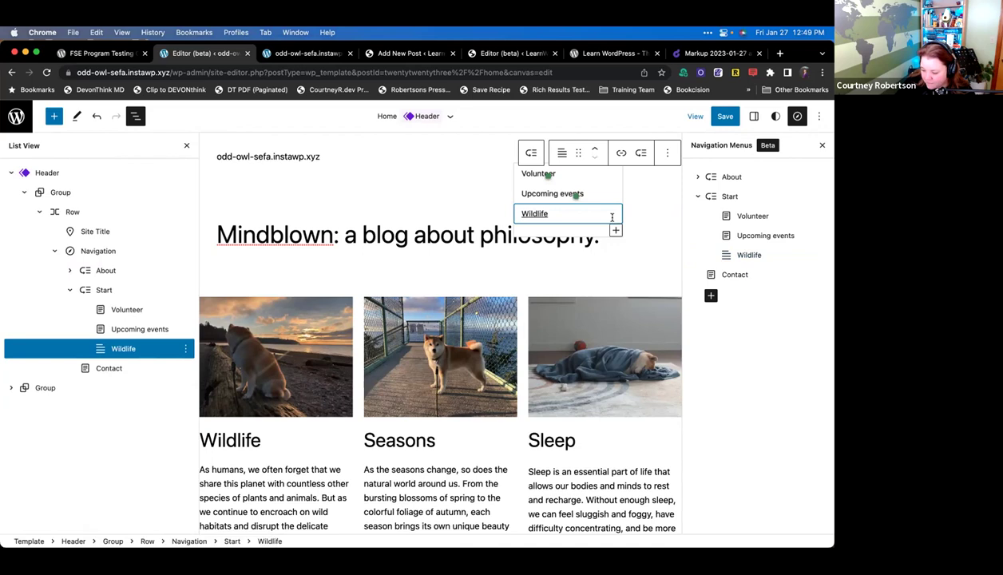
- Check the transform options for the Wildlife link, including Submenu
left_click(561, 155)
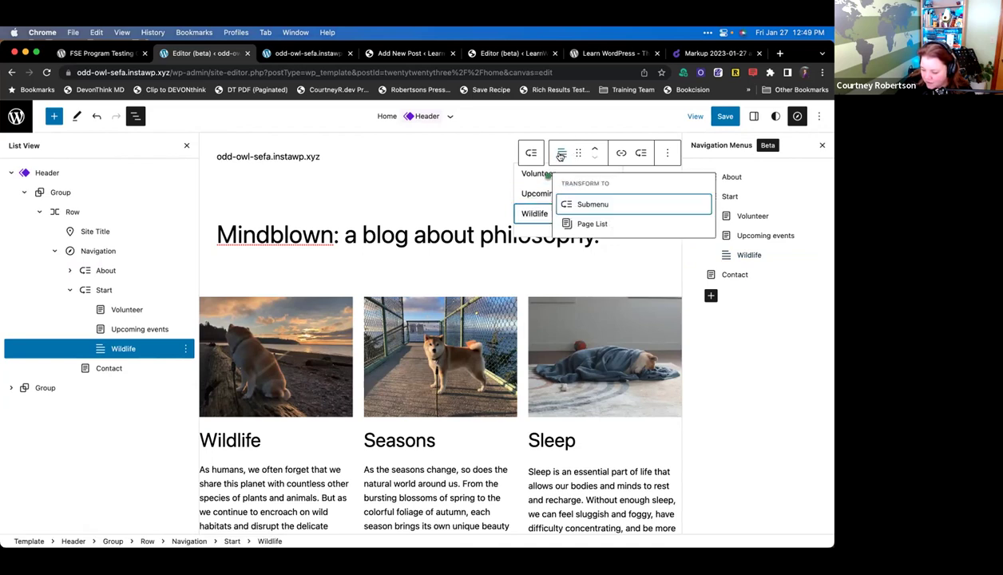
left_click(597, 204)
left_click_drag(588, 229, 750, 256)
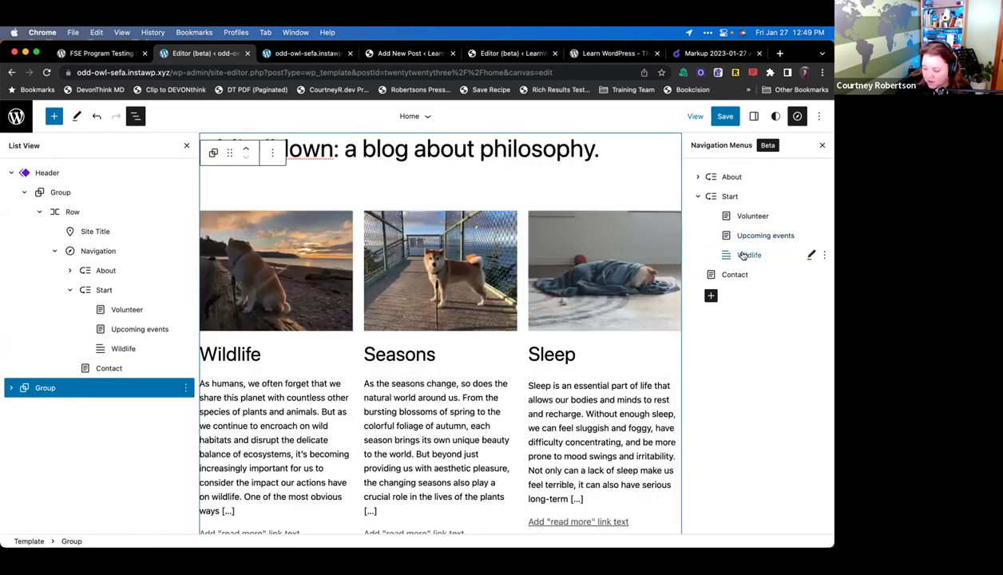
scroll(643, 223, "up", 2)
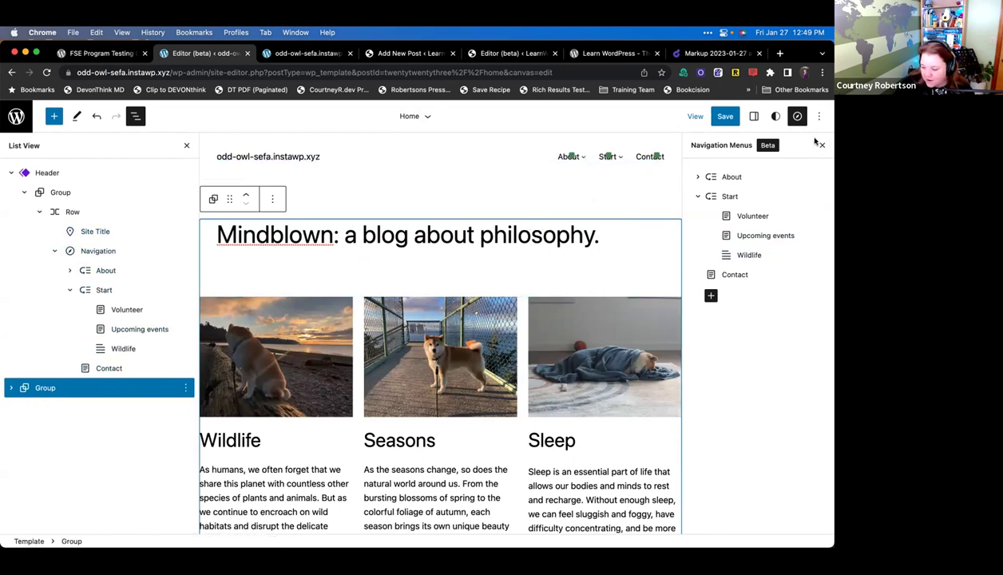
- Select the header's Navigation block and review its additional block options
left_click(607, 163)
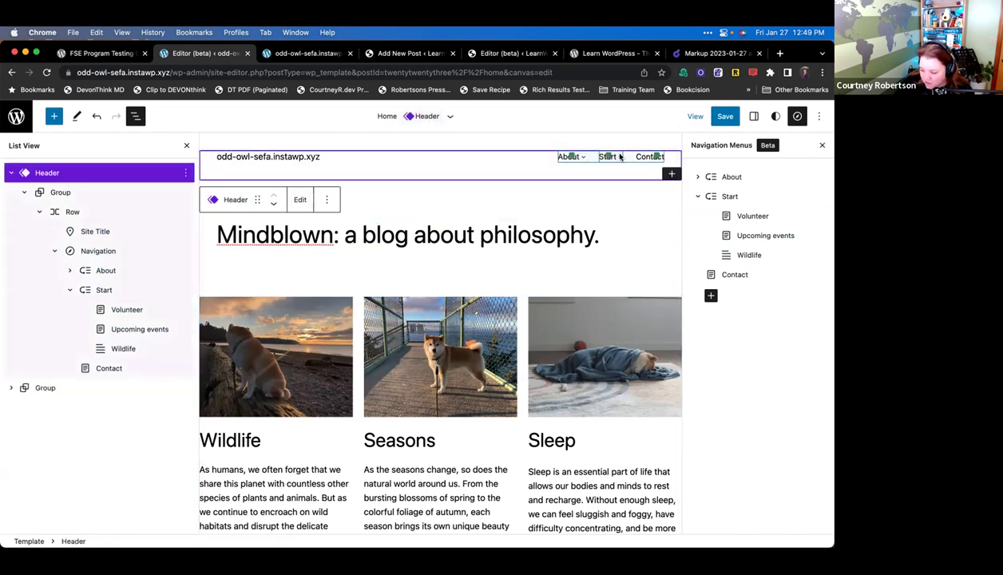
left_click(620, 157)
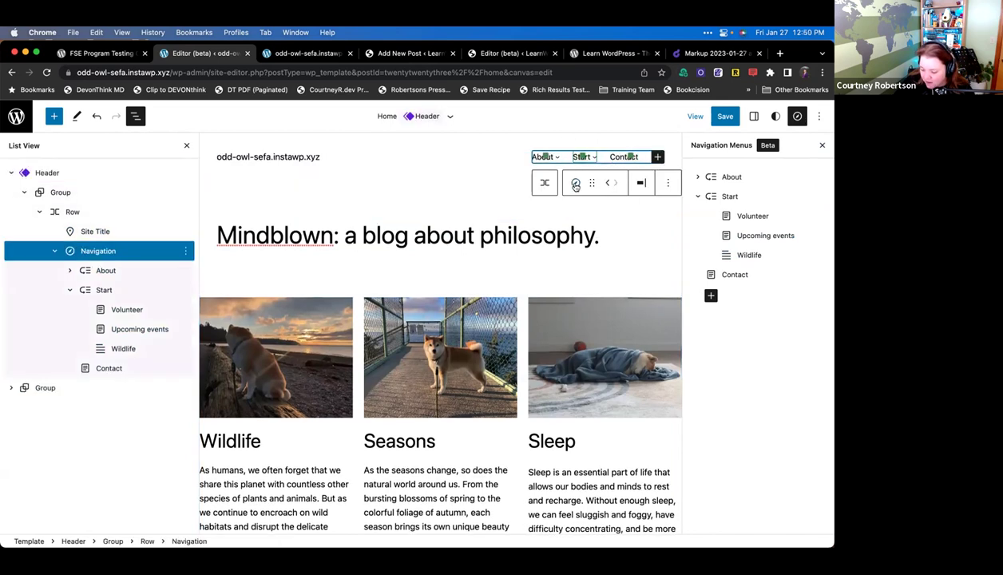
left_click(575, 184)
left_click(664, 185)
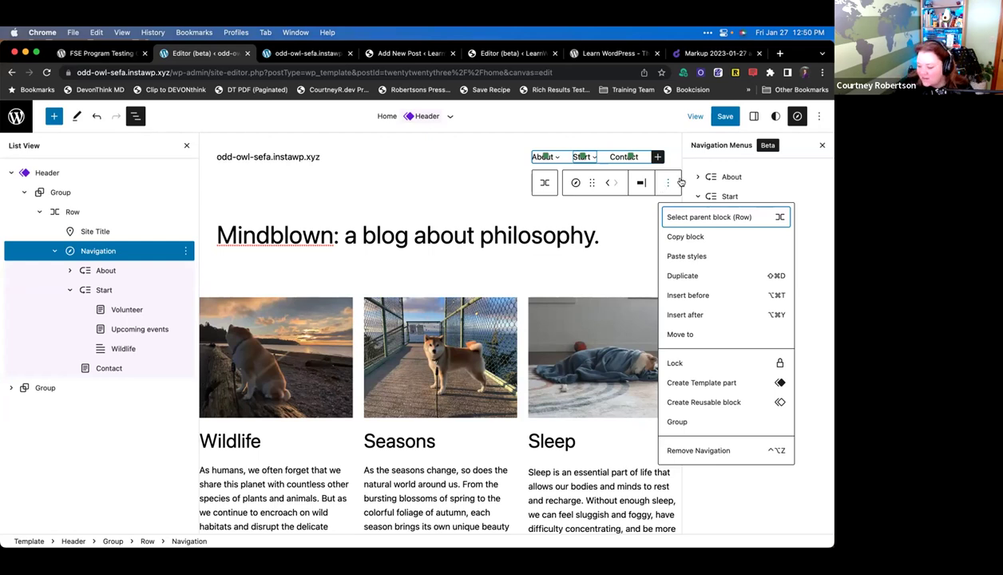
- Switch to the LearnWP site editor and convert the header navigation's Page List to single page links
left_click(501, 53)
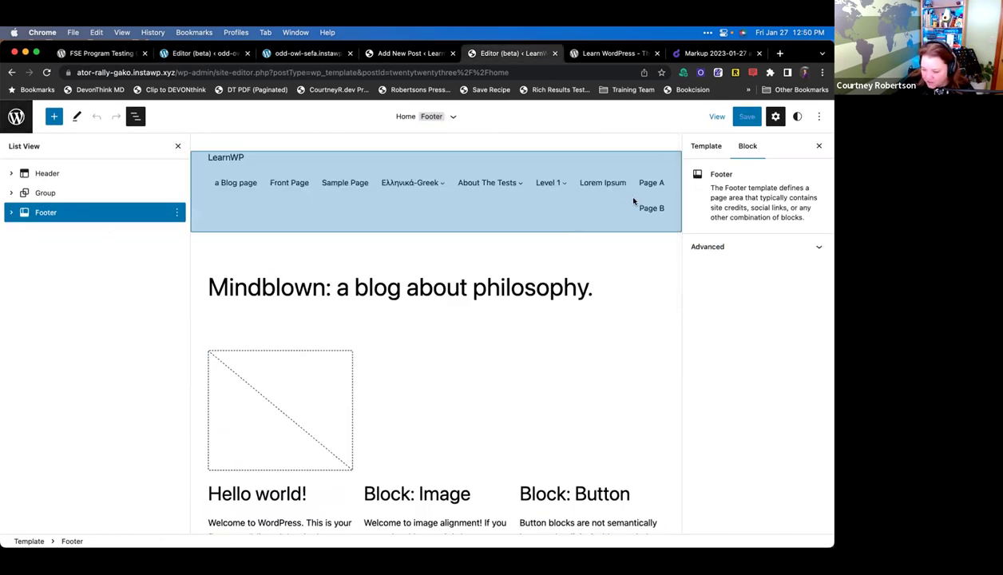
left_click(595, 178)
left_click(588, 181)
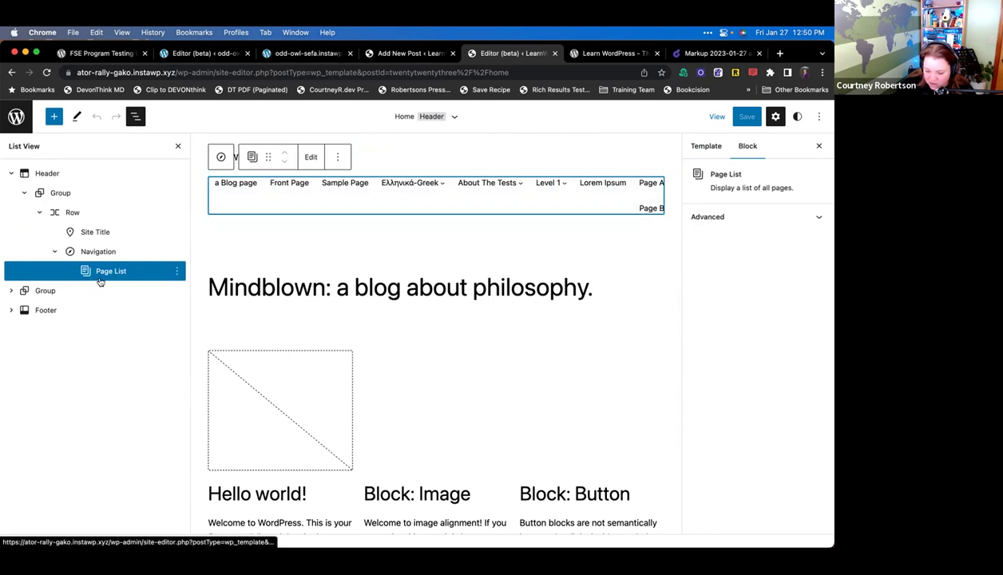
left_click(312, 157)
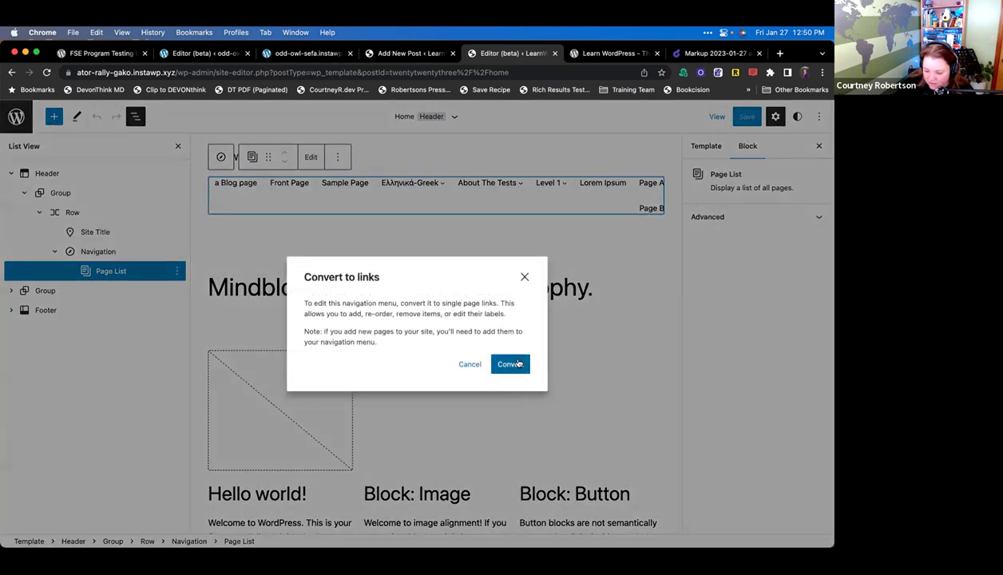
left_click(518, 362)
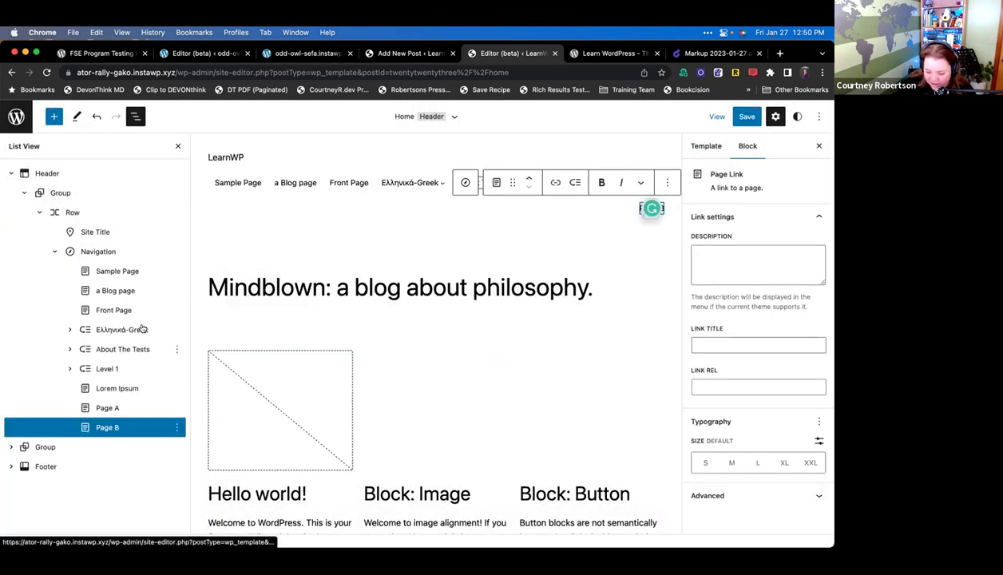
- Examine the LearnWP header Navigation block's transform choices and additional block options, checking the About The Tests submenu as well
mouse_move(406, 177)
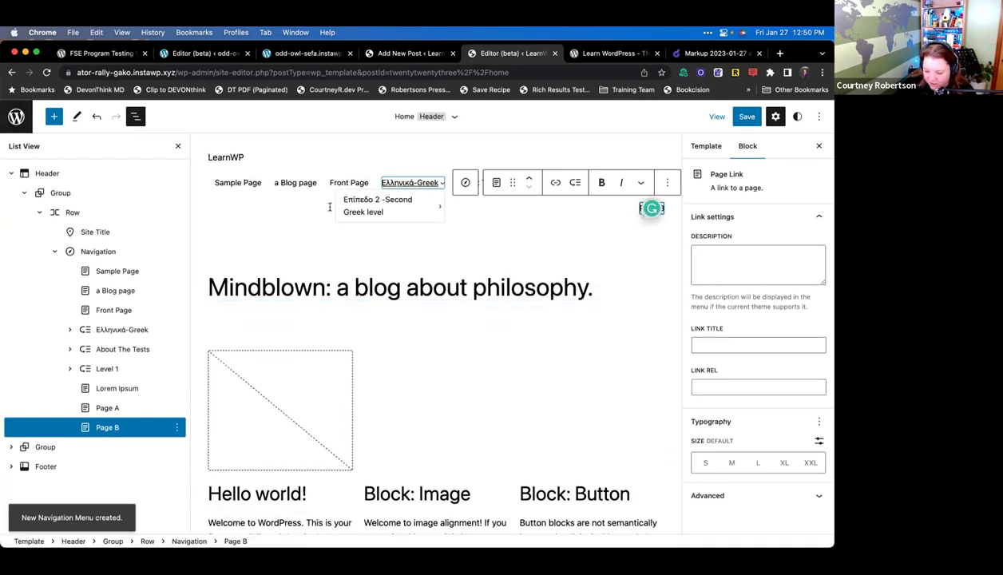
left_click(95, 254)
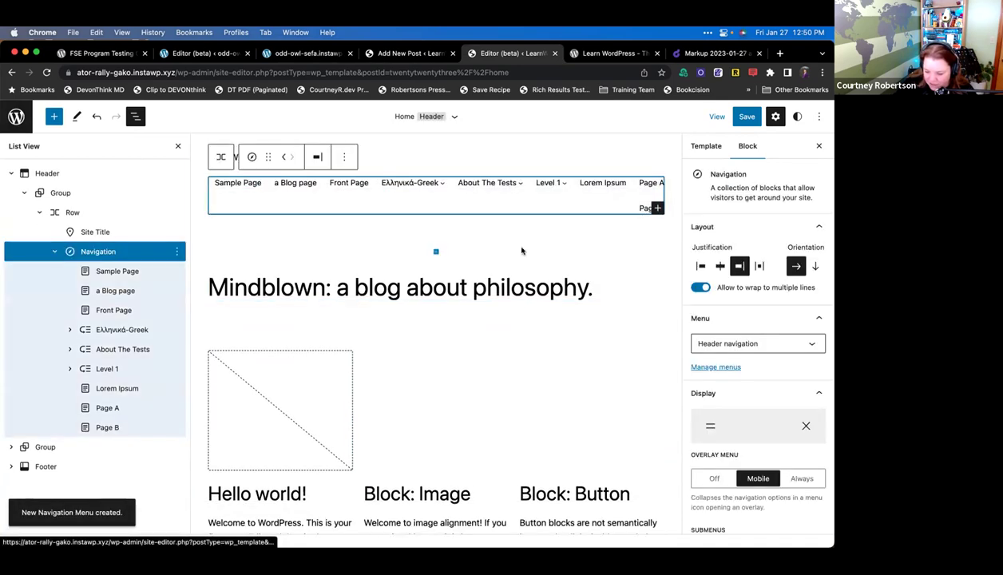
left_click(251, 157)
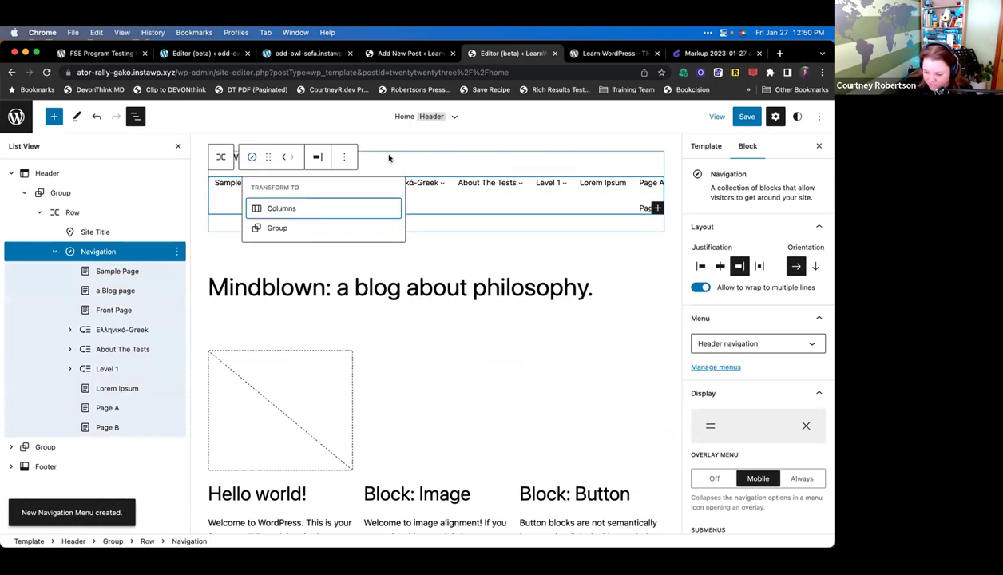
left_click(337, 157)
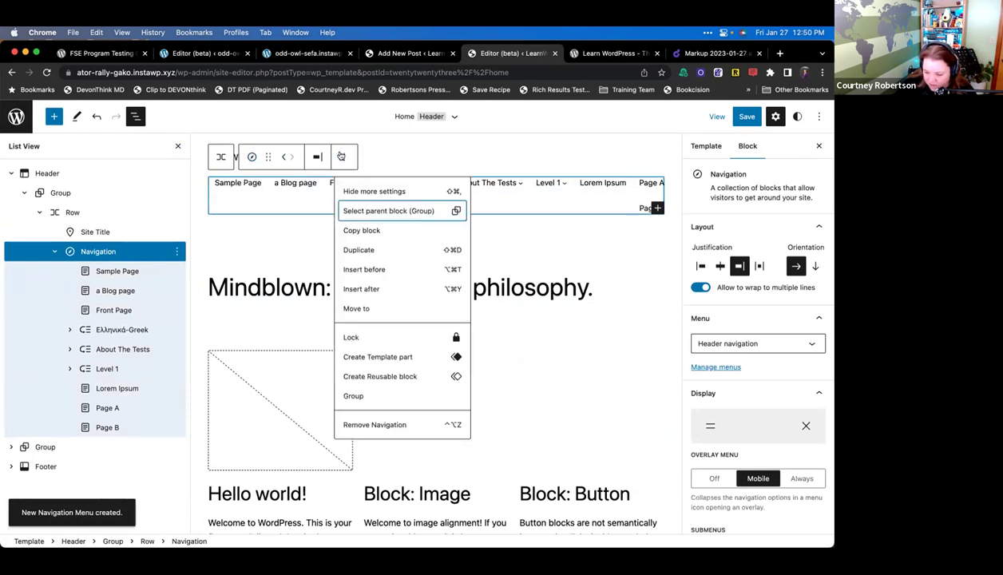
left_click(138, 252)
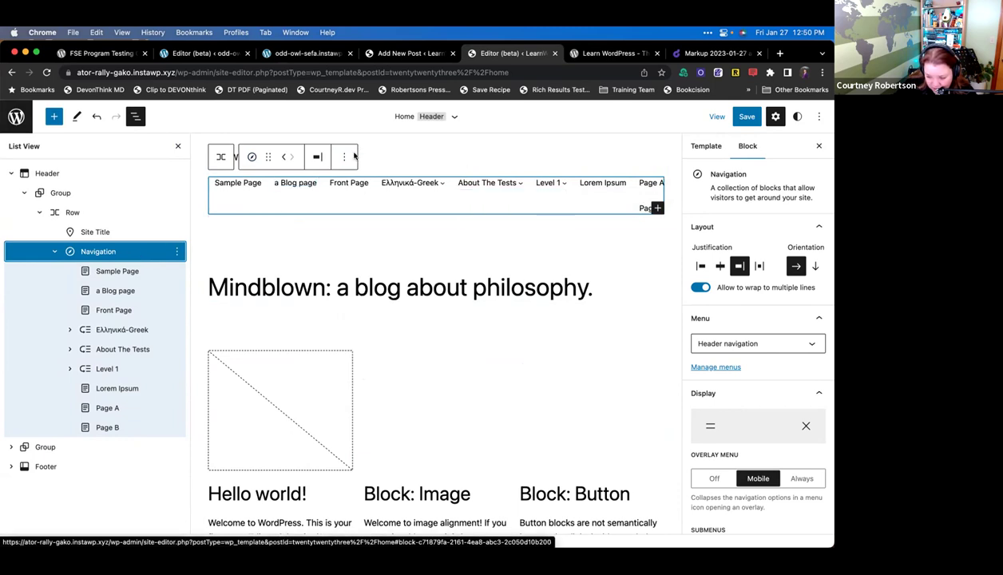
left_click(820, 117)
left_click(821, 117)
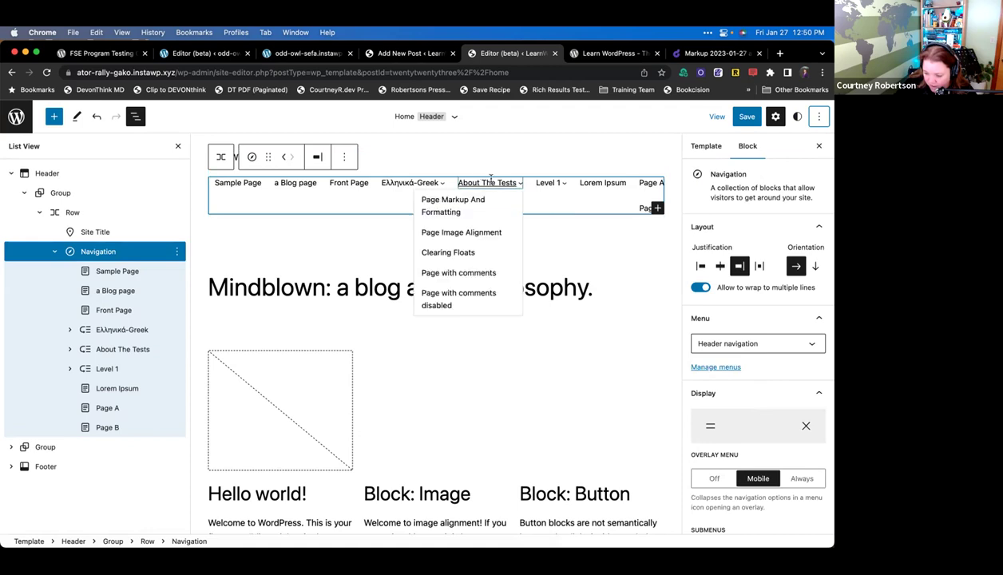
left_click(490, 182)
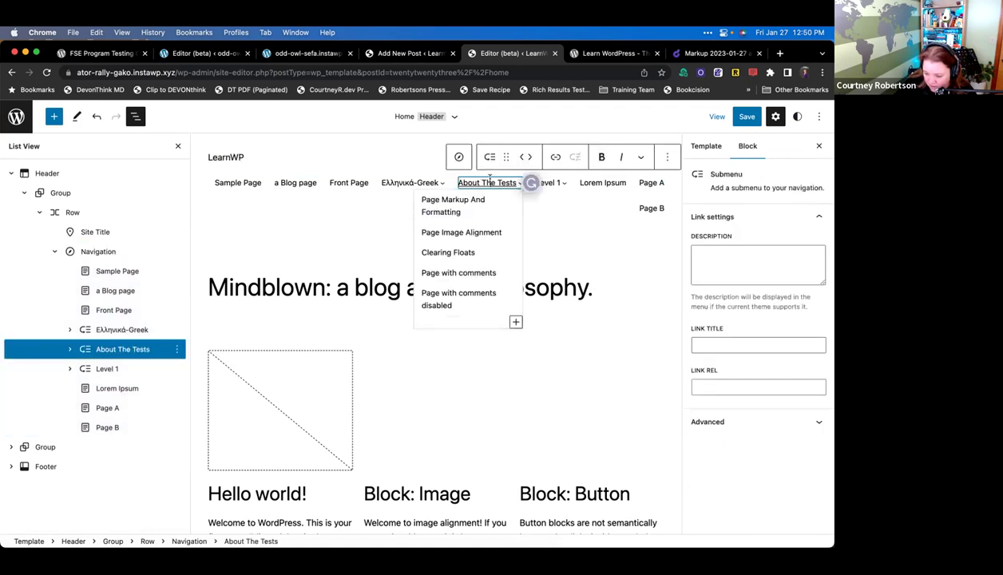
left_click(96, 252)
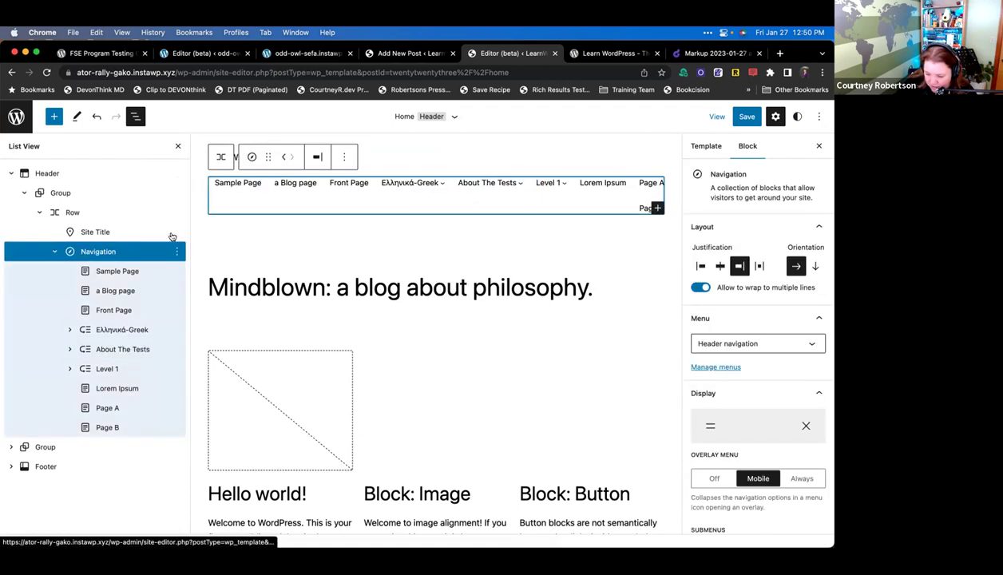
left_click(345, 157)
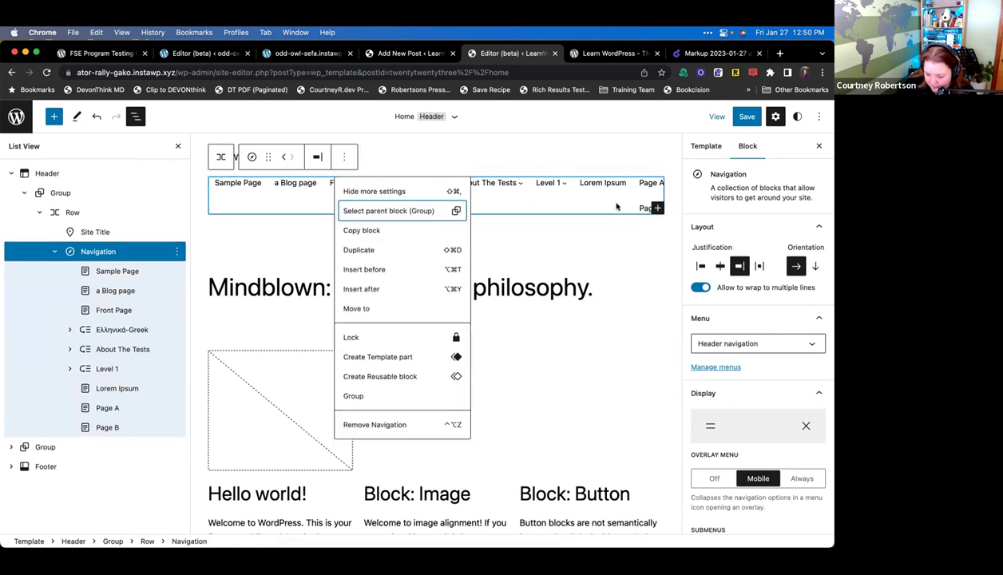
- Check the Level 1 submenu's options and select its Level 2a link, comparing its toolbar with the Contact link's in the odd-owl-sefa site editor
left_click(549, 184)
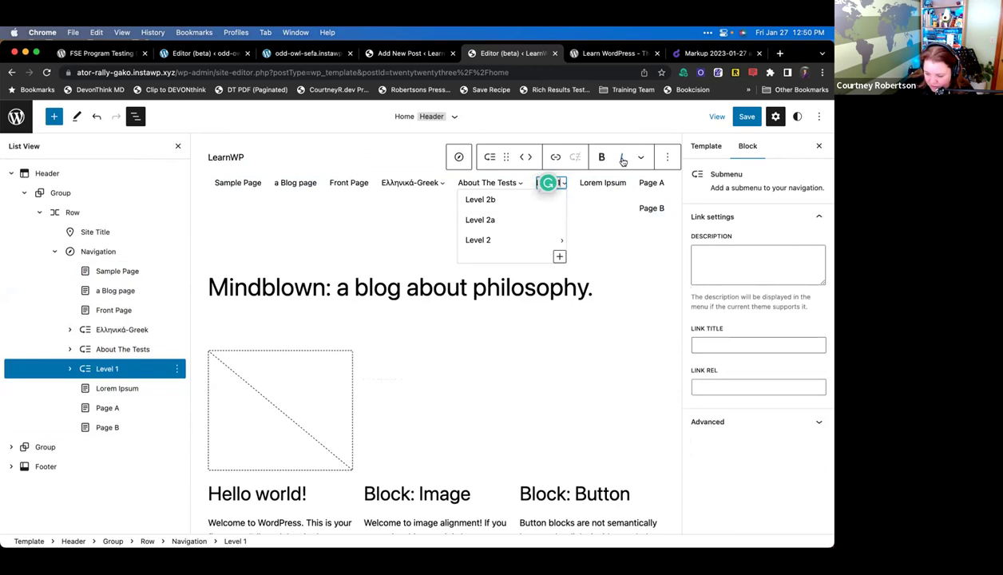
left_click(667, 157)
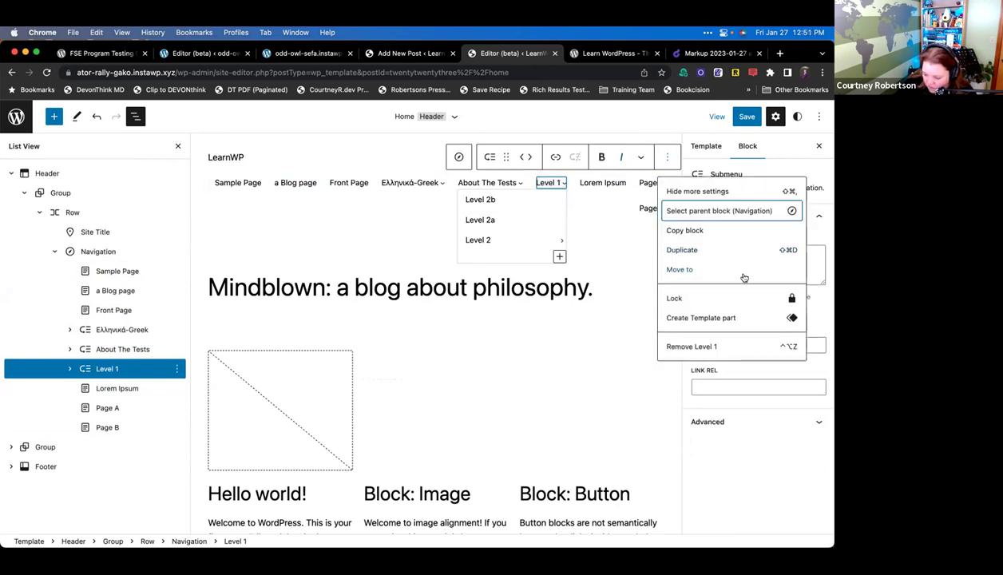
left_click(519, 221)
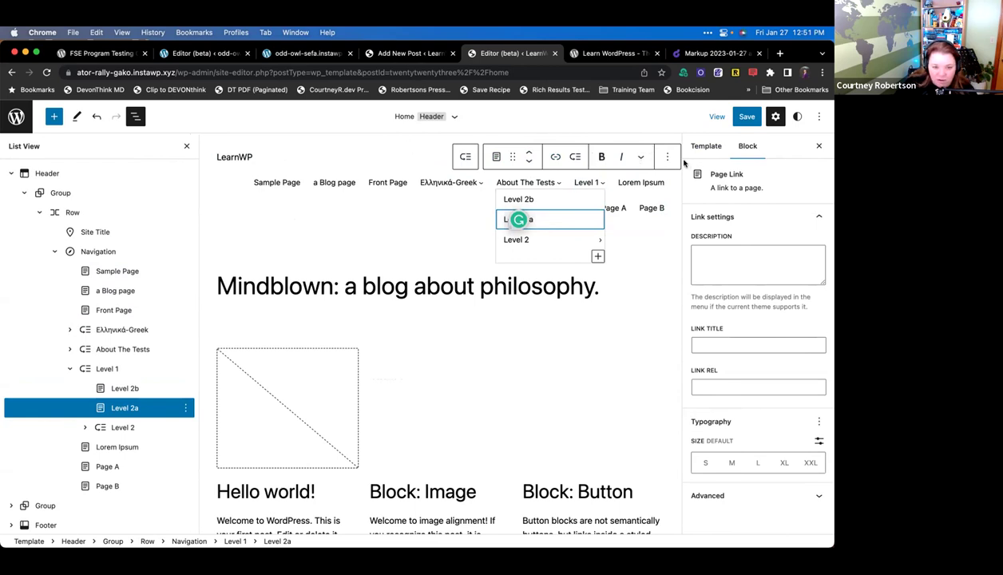
left_click(184, 56)
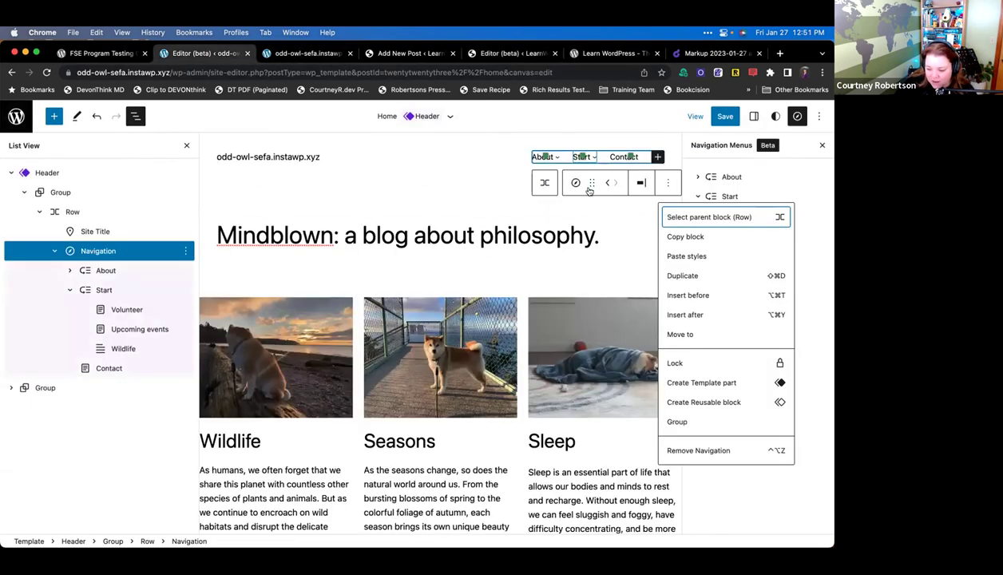
left_click(624, 157)
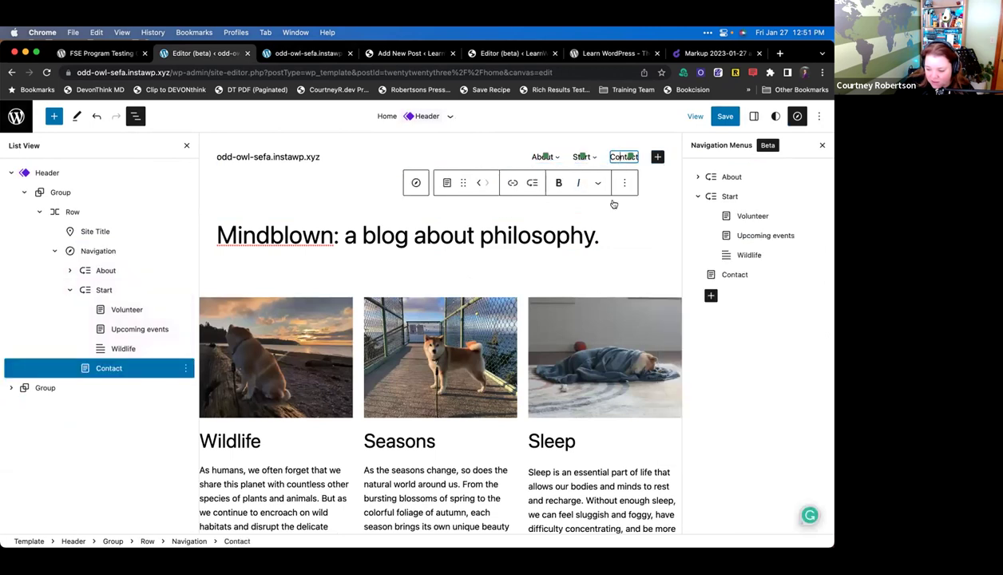
- Return to the LearnWP site editor and take a region screenshot of the header with the Level 2a toolbar
left_click(518, 52)
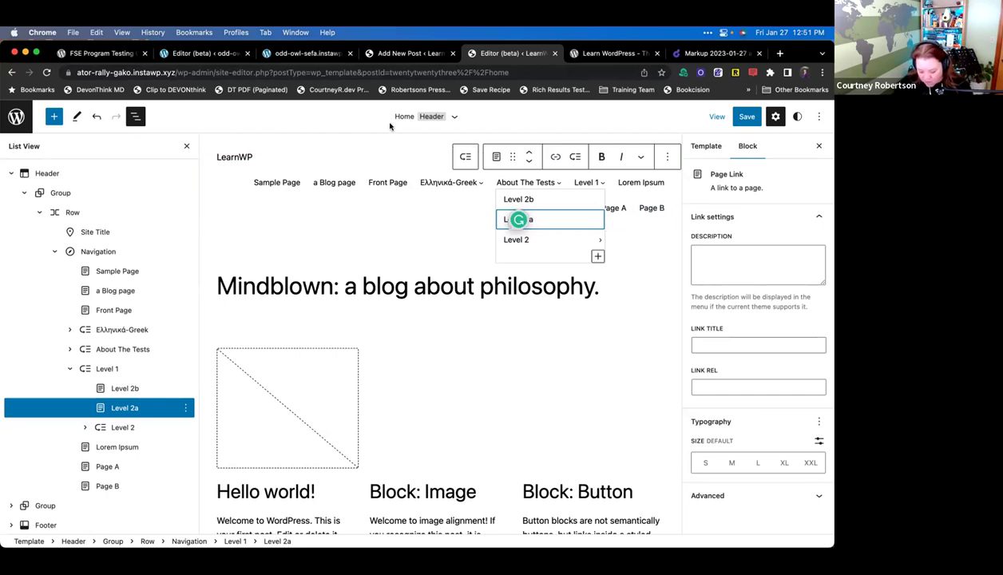
key("super+shift+4")
mouse_move(203, 131)
left_mouse_down()
mouse_move(699, 240)
mouse_move(725, 285)
mouse_move(694, 233)
left_mouse_up()
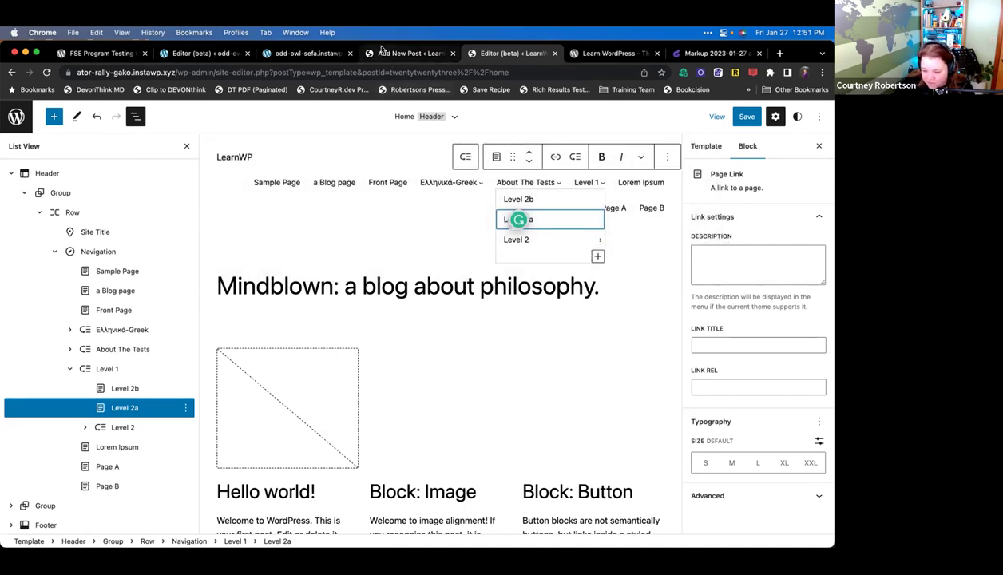
- Switch to the FSE Call for Testing 20 post and insert an empty list item after the note about the parent block toolbar
left_click(403, 53)
left_click(372, 254)
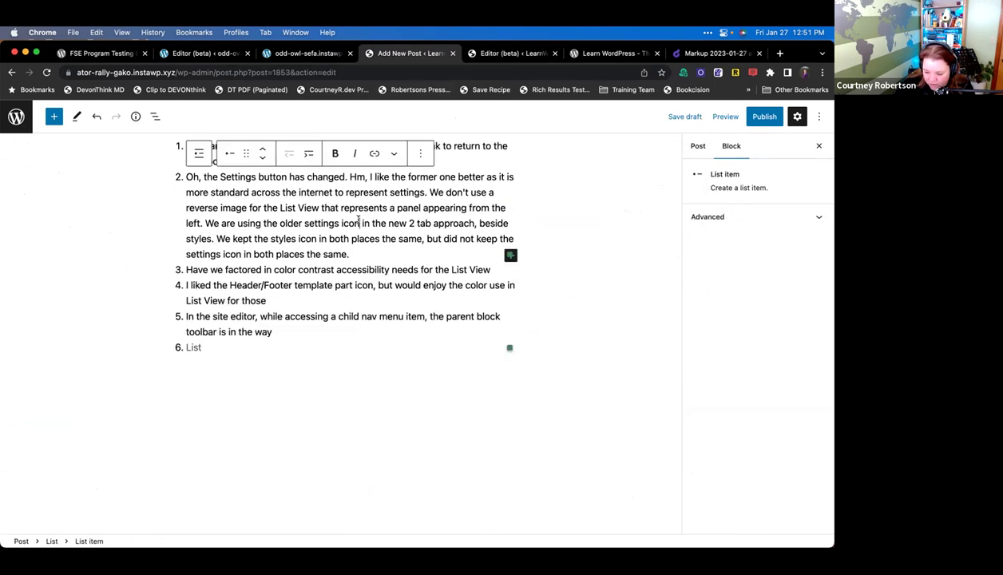
scroll(374, 255, "up", 1)
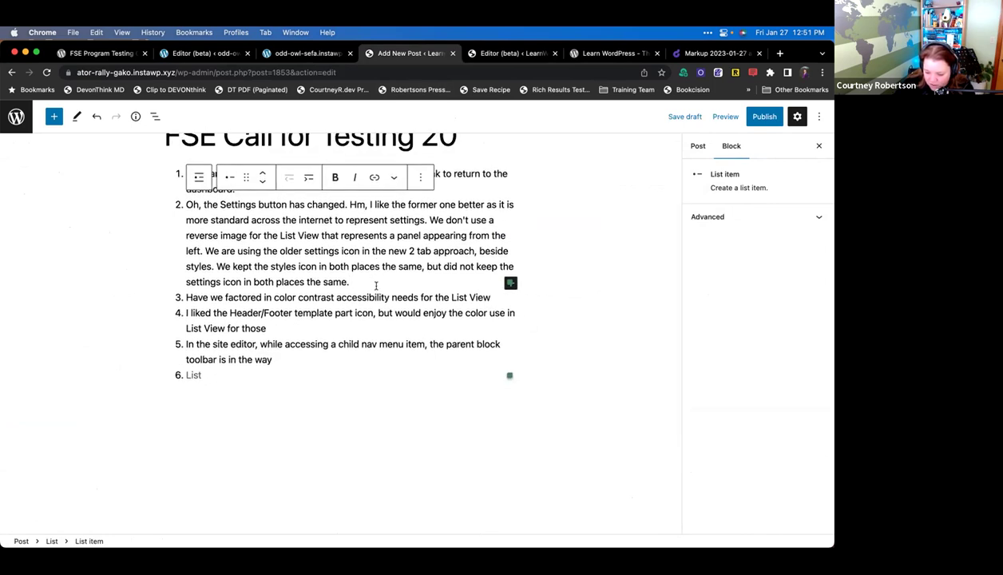
left_click(306, 369)
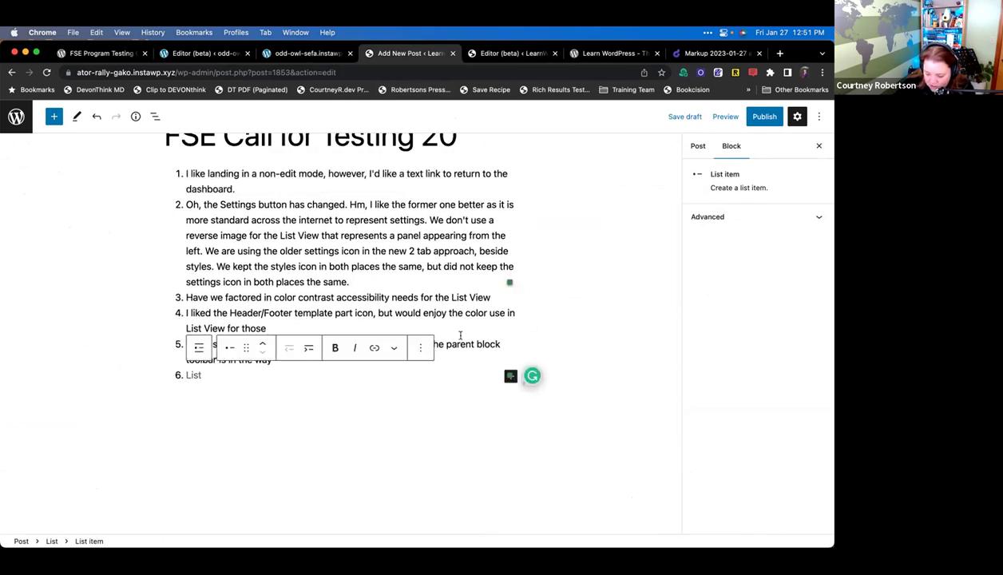
left_click(426, 354)
key("Return")
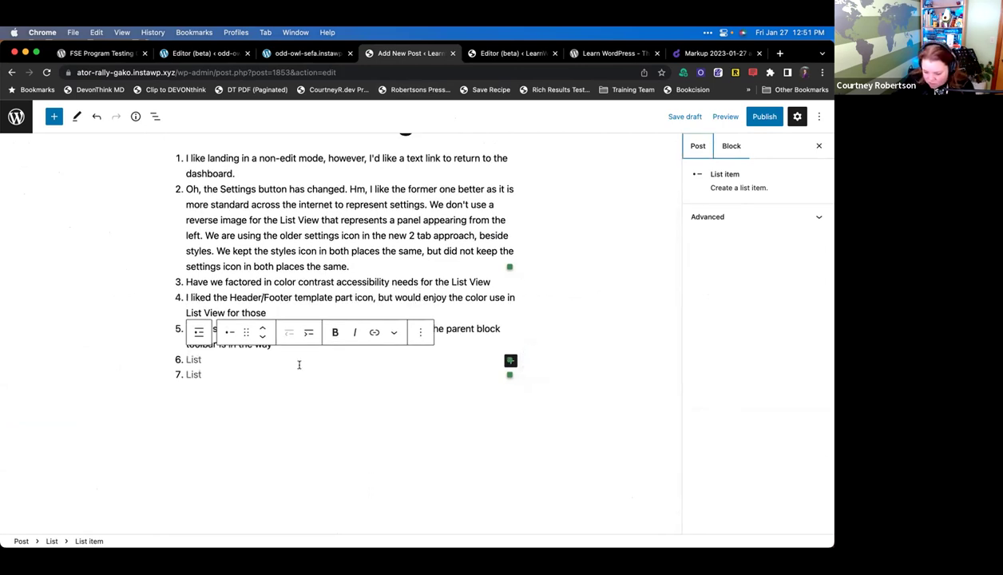
- Indent the new empty list item under the parent block toolbar note and enter "6.1" in it
key("Down")
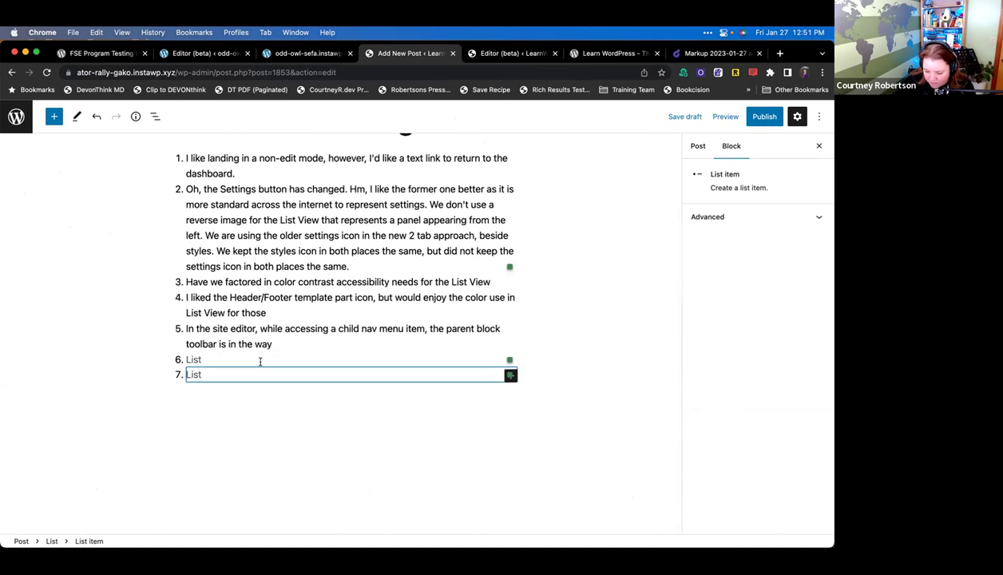
key("Up")
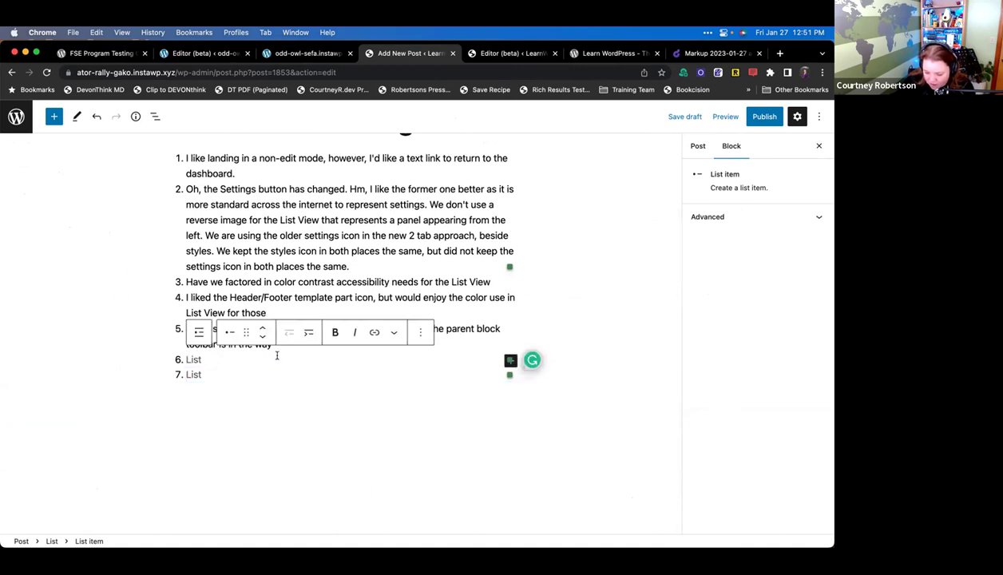
left_click(309, 332)
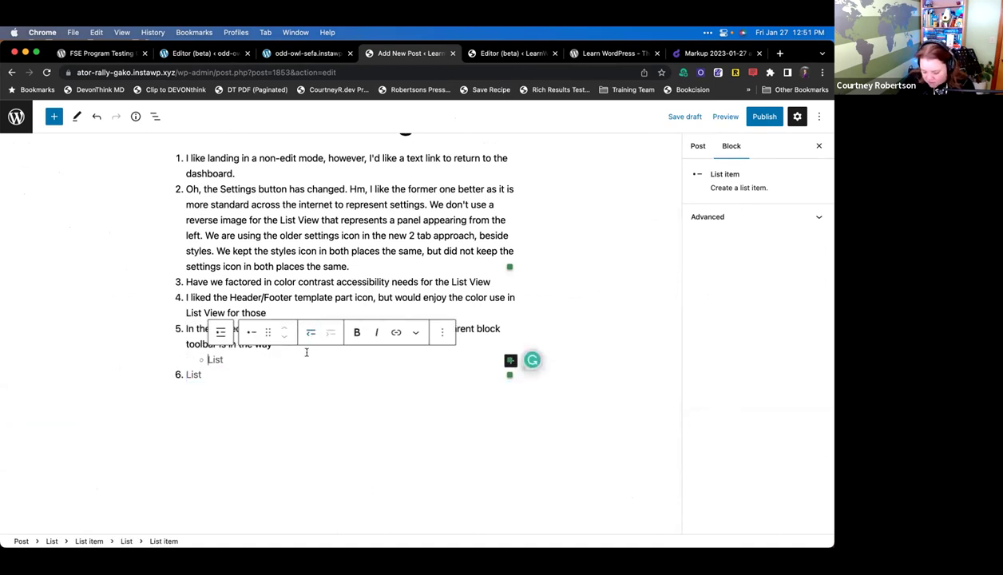
type("6.1")
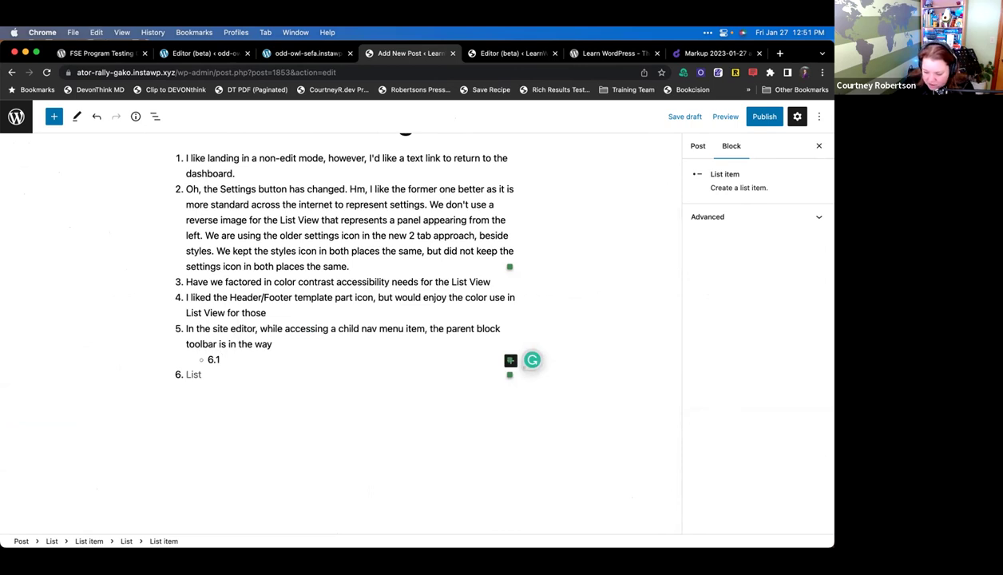
right_click(270, 345)
left_click(253, 358)
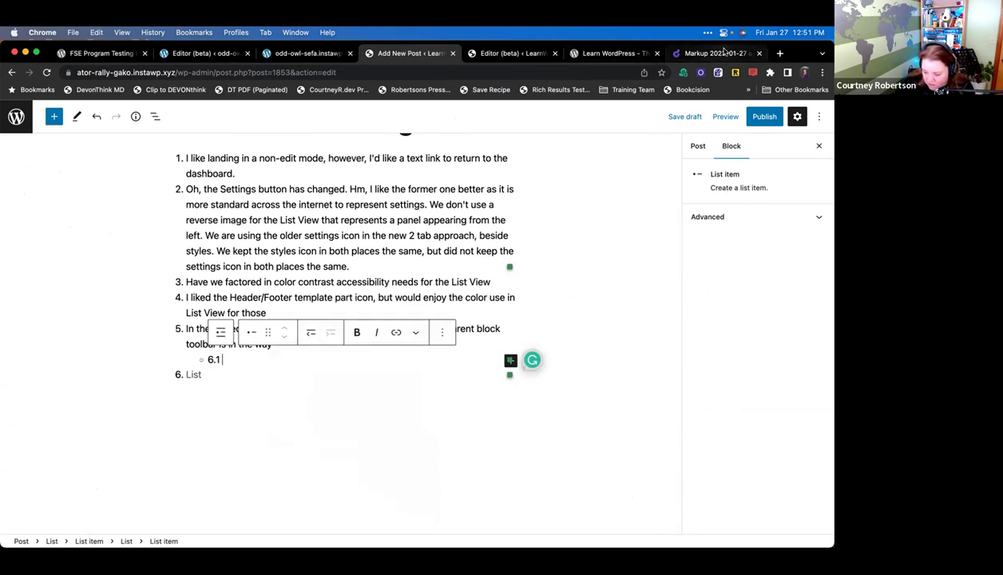
- Go back to the LearnWP site editor and launch Snagit
left_click(611, 53)
left_click(511, 53)
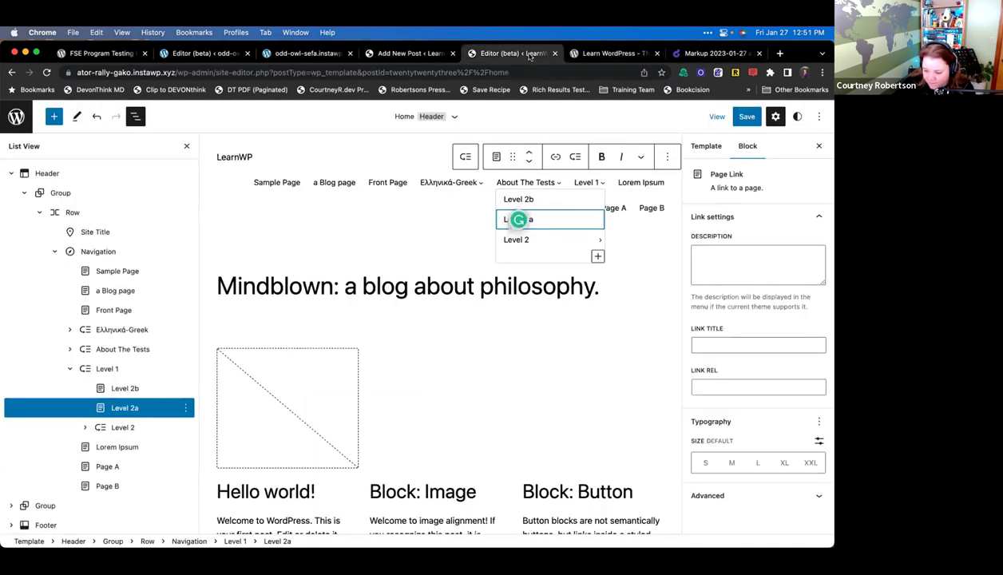
key("super+space")
type("sn")
key("Return")
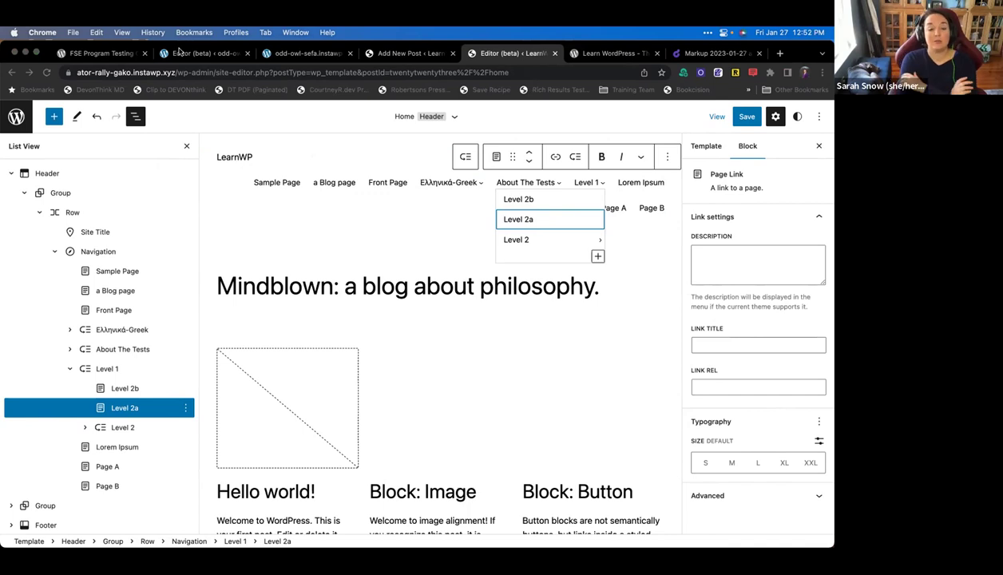
- Skip the offered Snagit update and dismiss the System Permissions window
key("ctrl+shift+c")
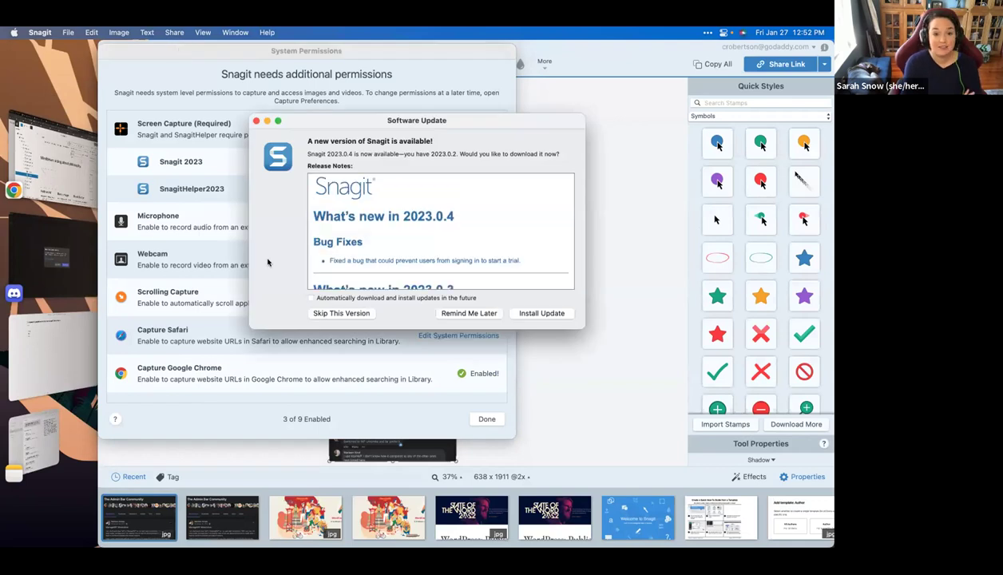
left_click(341, 313)
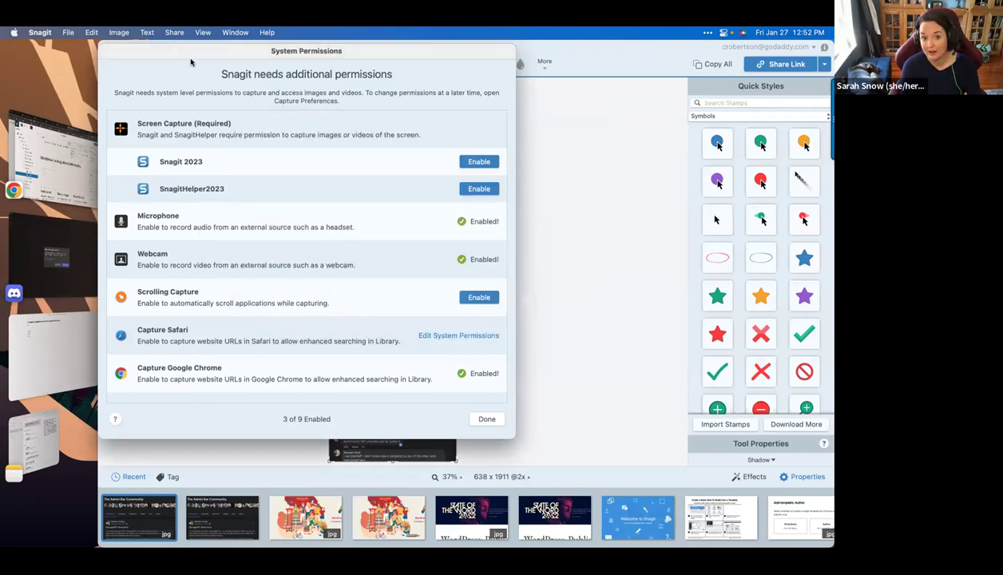
key("Escape")
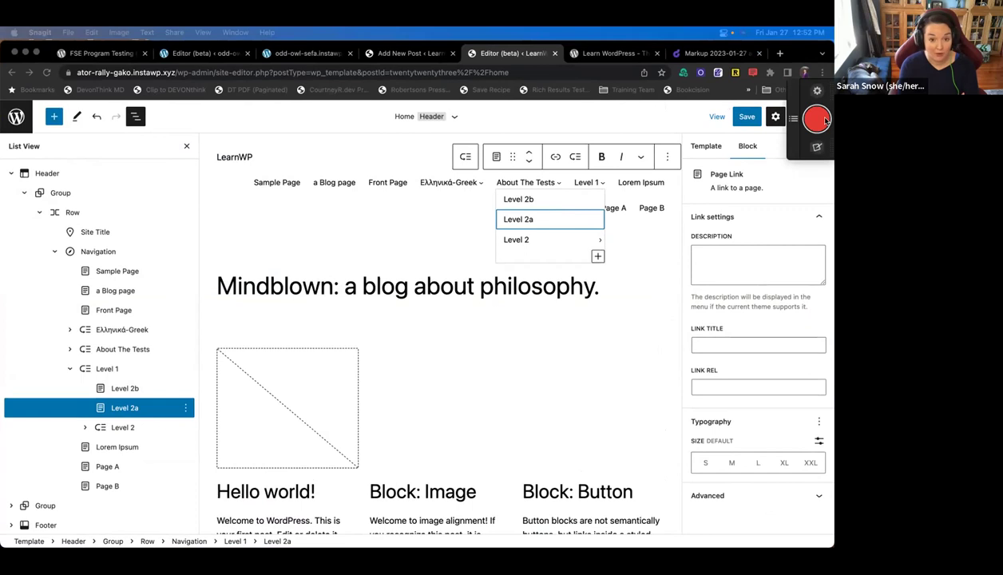
- Start a Snagit capture and select the LearnWP header region from the site title through the open Level 1 submenu
left_click(826, 120)
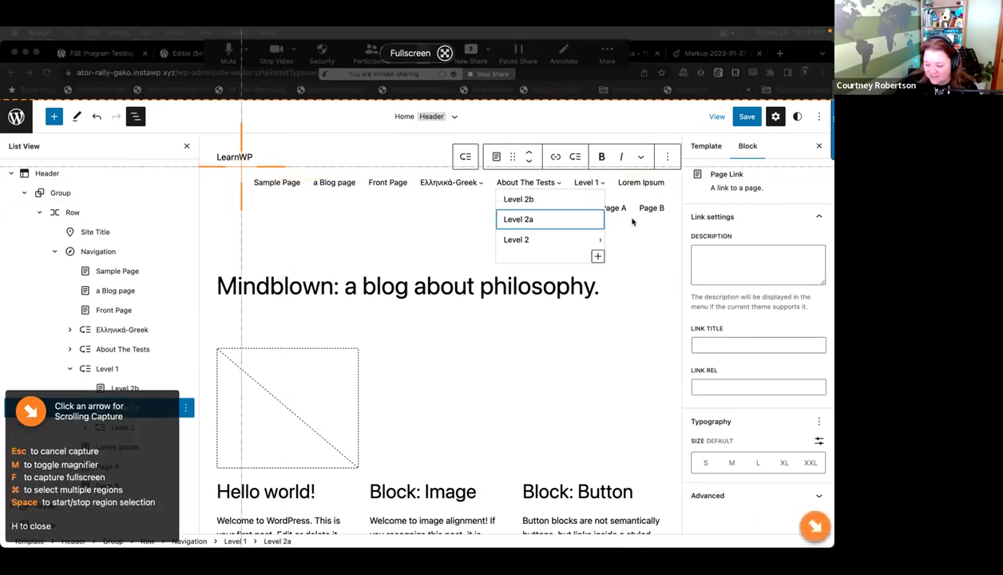
left_click_drag(211, 131, 684, 264)
left_click(332, 292)
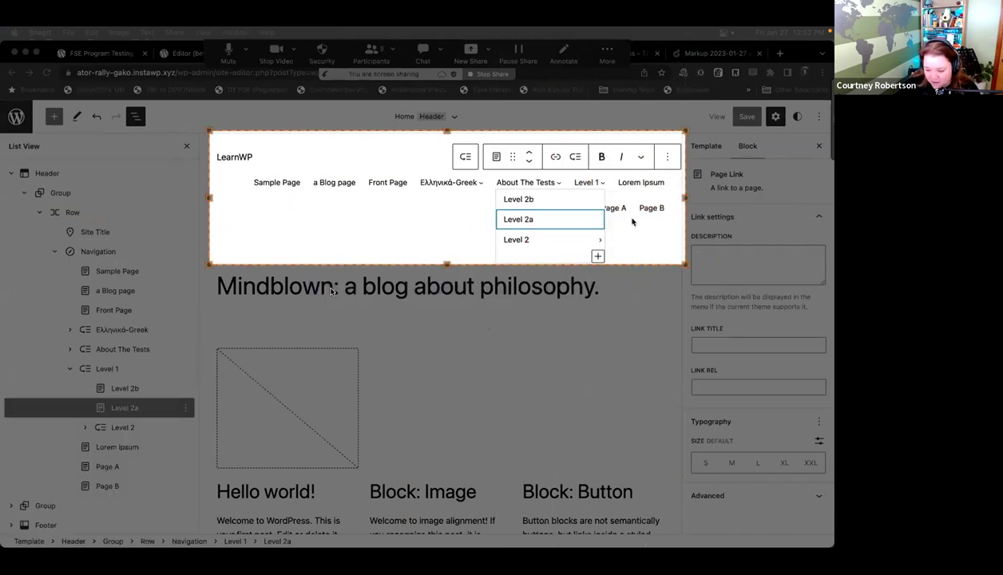
mouse_move(832, 141)
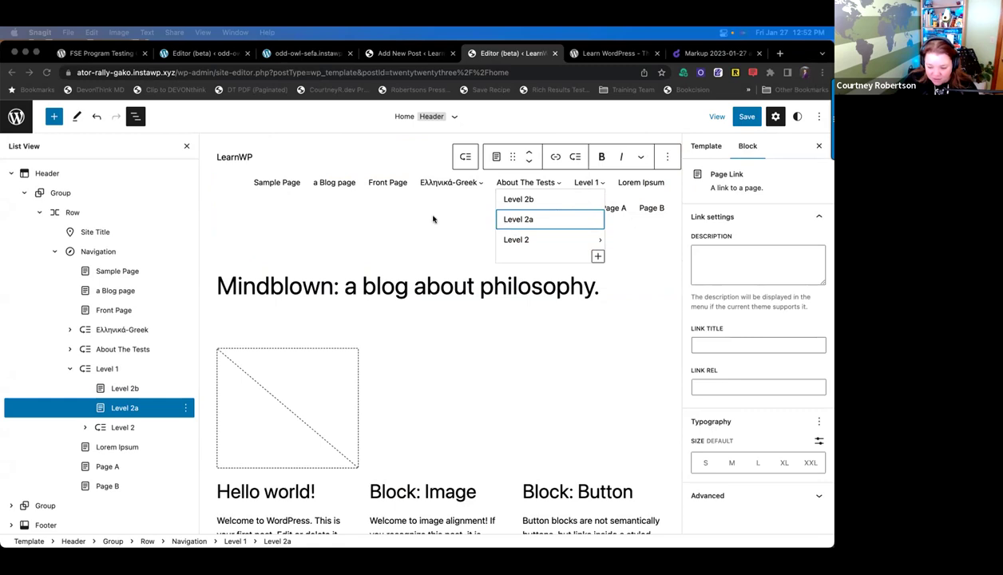
- Switch to the odd-owl-sefa site editor and select the Start submenu in the header navigation
left_click(180, 53)
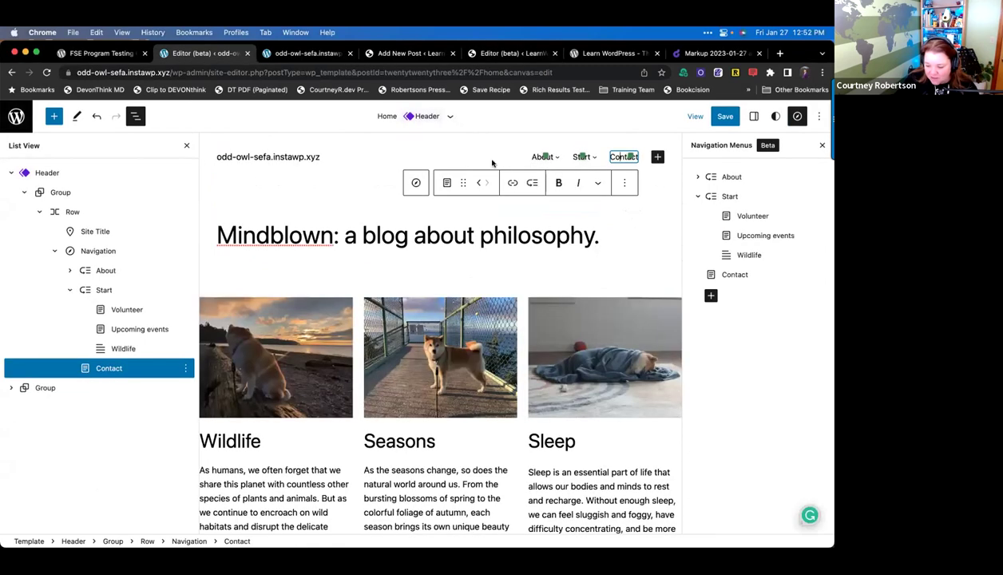
left_click(589, 157)
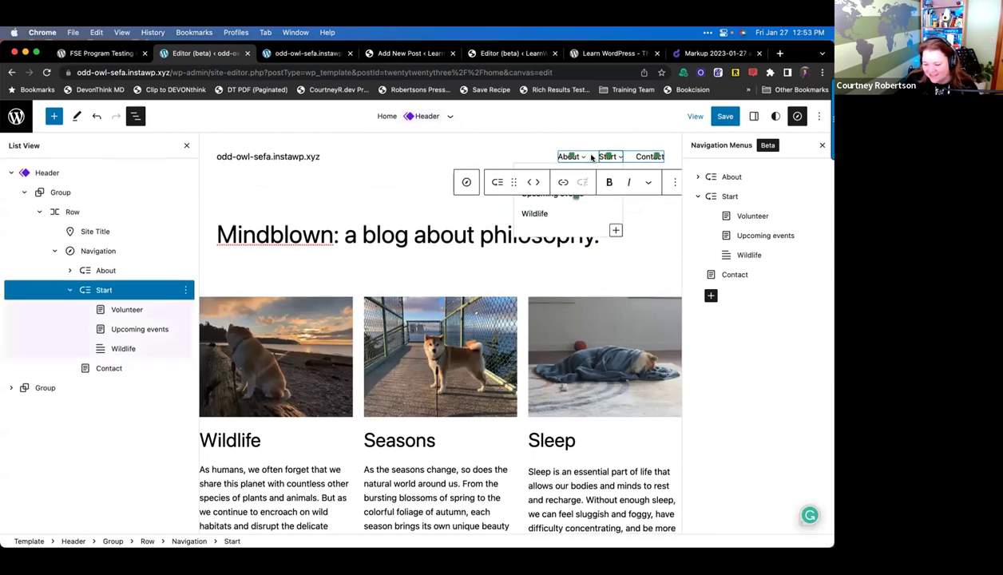
- Capture a Snagit image of the odd-owl-sefa header region showing the block toolbar over the open Start submenu
mouse_move(833, 118)
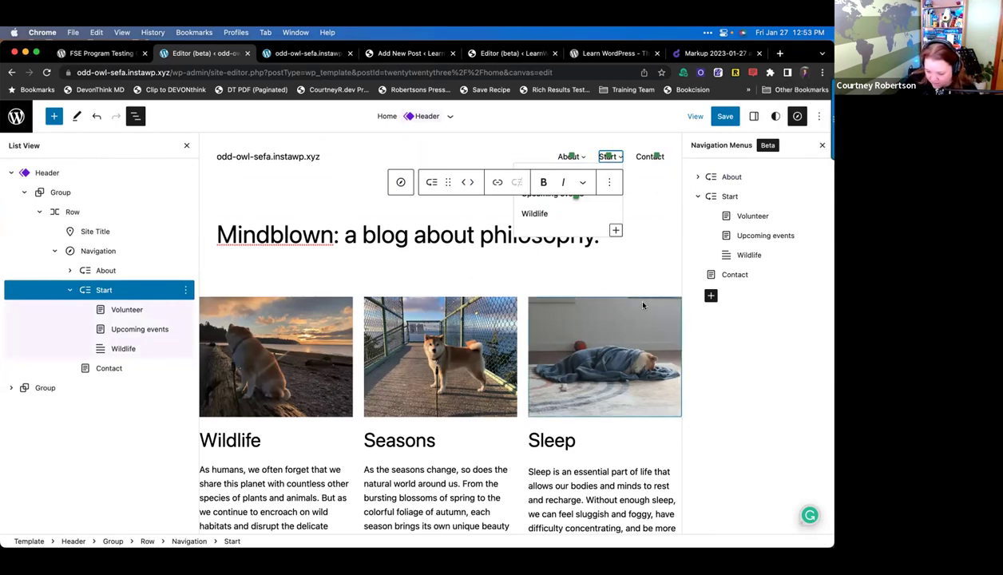
key("super+shift+4")
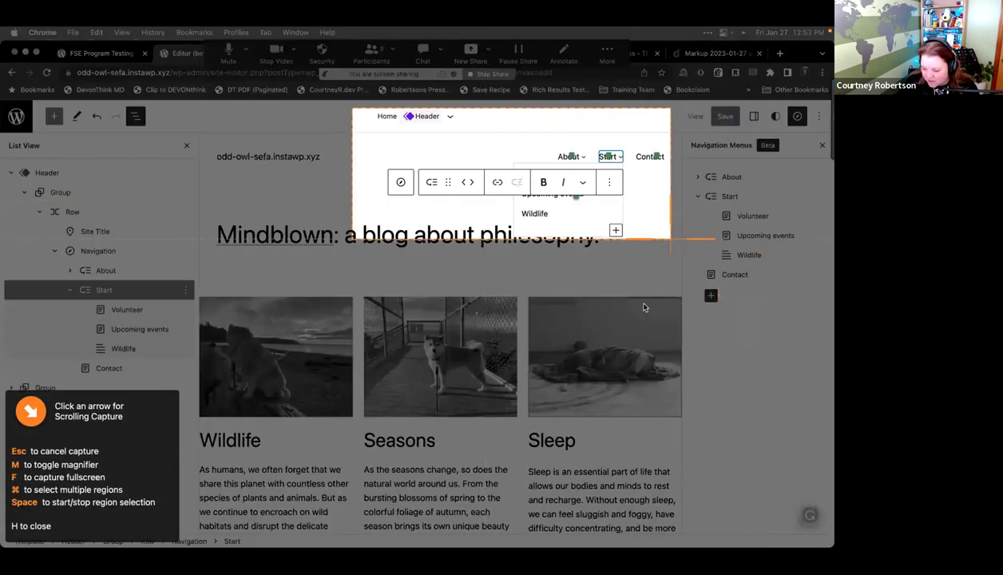
left_click(644, 306)
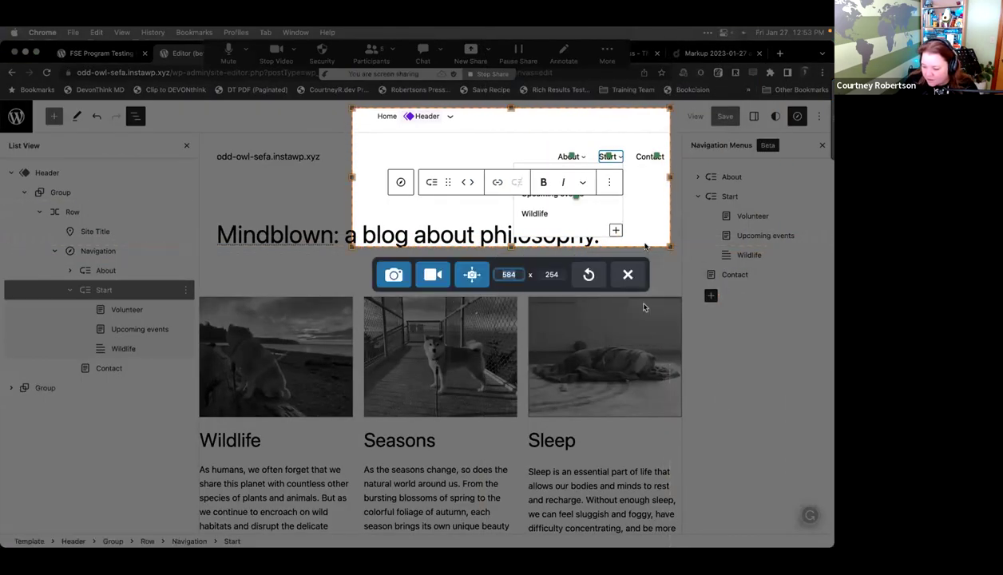
left_click(393, 273)
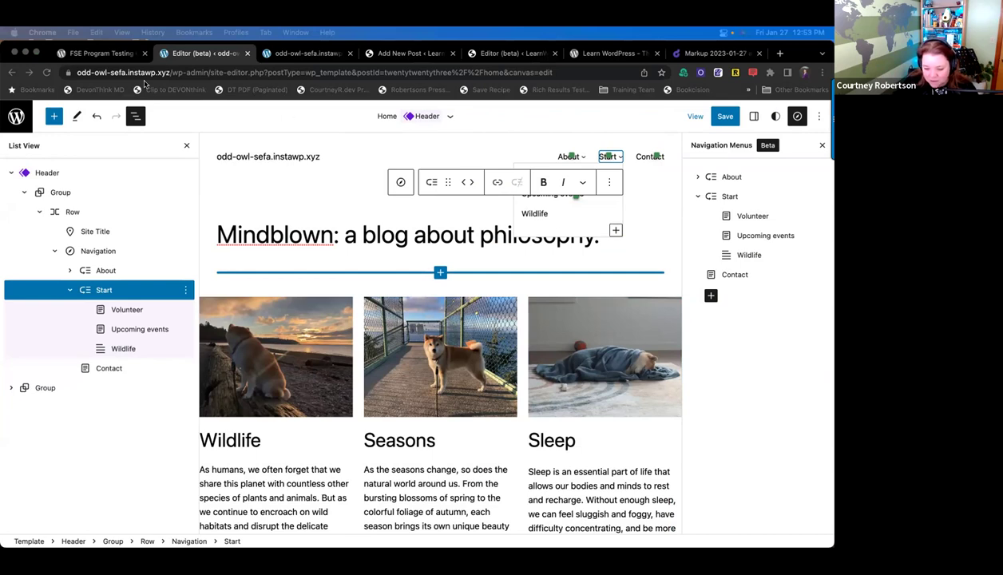
- Review step 13 of the FSE testing call about changing submenu levels, item names, spacing and mobile display of the Navigation block
left_click(122, 55)
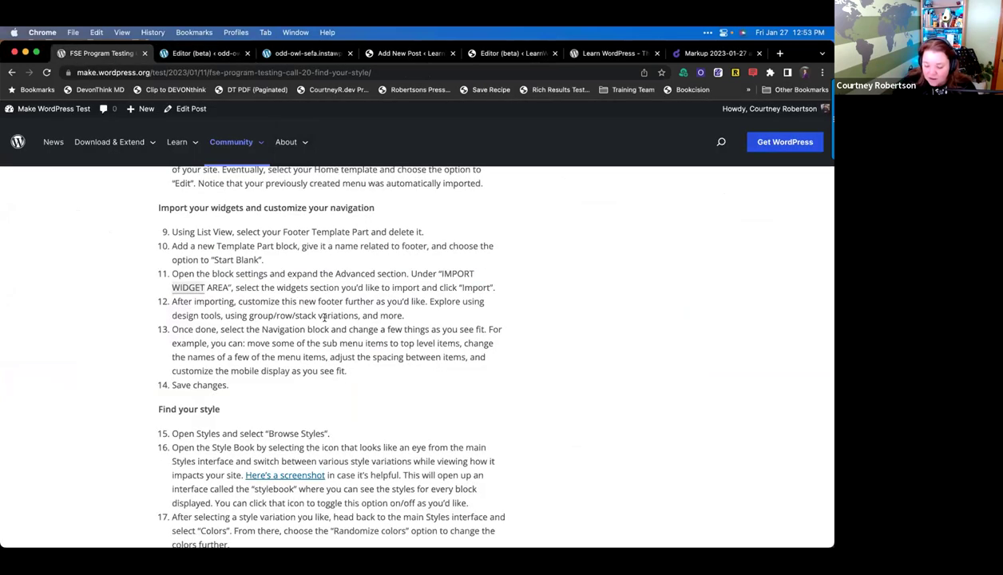
scroll(323, 310, "down", 2)
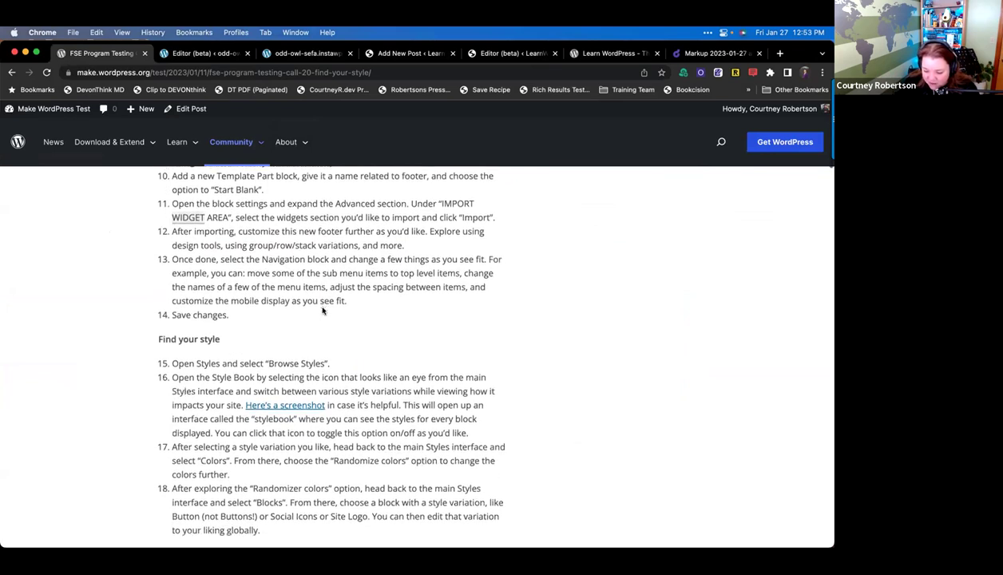
left_click_drag(263, 261, 395, 305)
key("super+c")
left_click(351, 298)
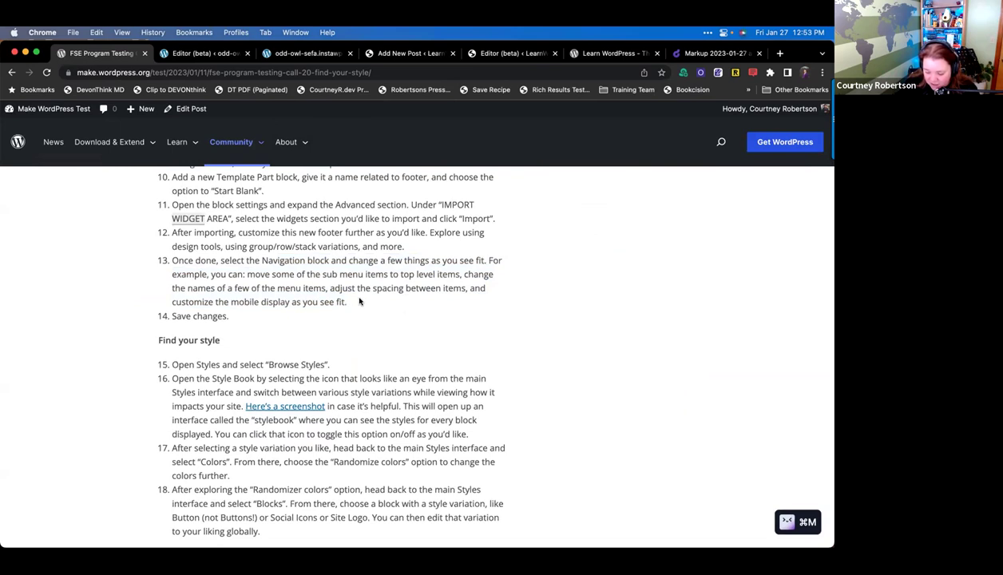
left_click_drag(282, 288, 339, 276)
left_click(396, 298)
key("super+m")
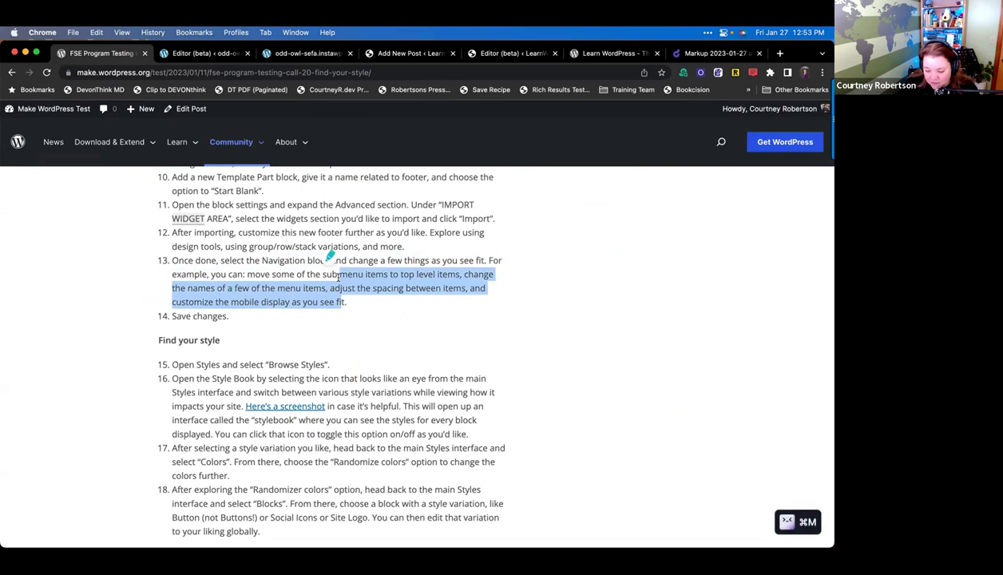
left_click(206, 290)
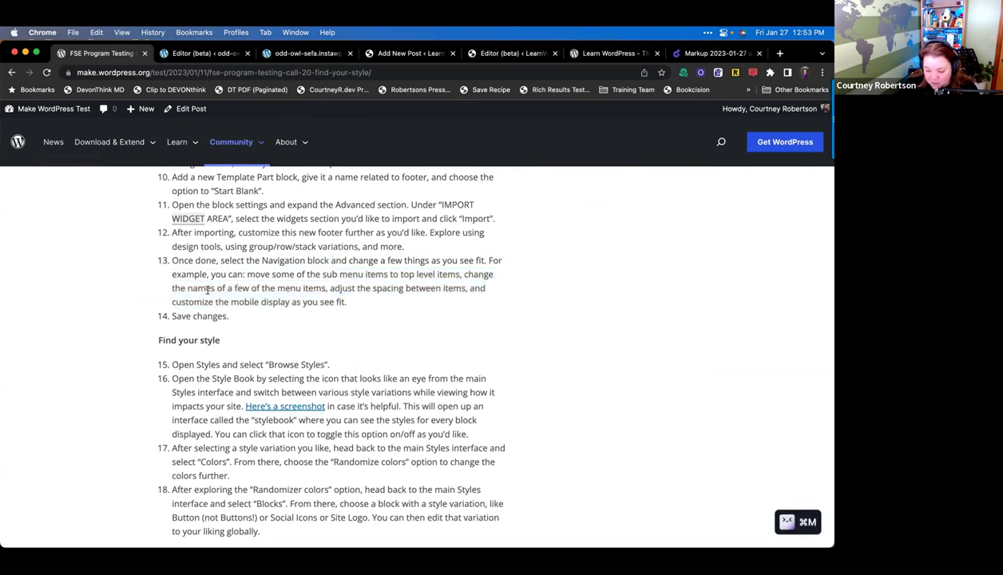
- In the odd-owl-sefa editor, examine the navigation menu, styles, submenu block and template settings, dismissing the Styles welcome guide
left_click(177, 53)
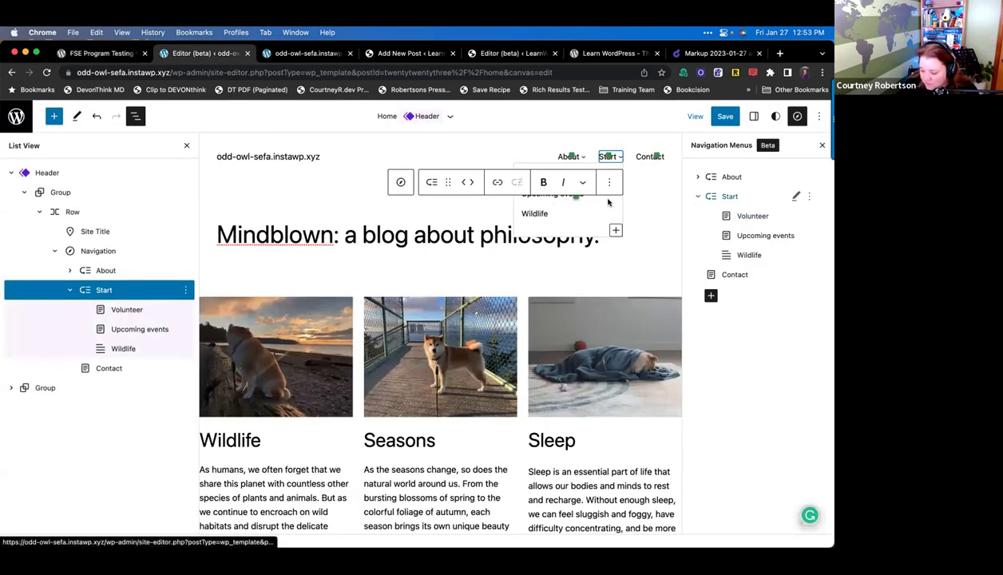
left_click(798, 118)
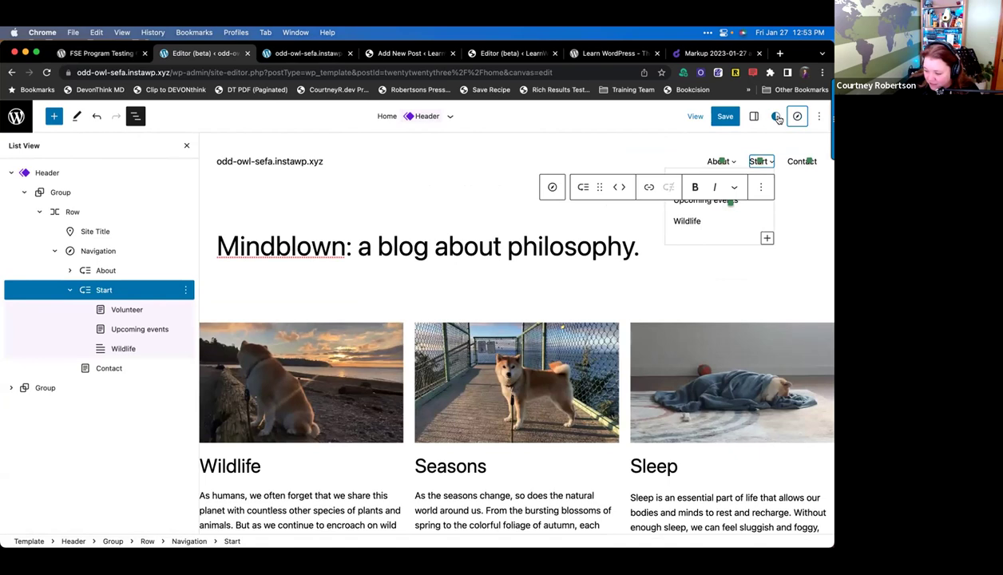
left_click(776, 118)
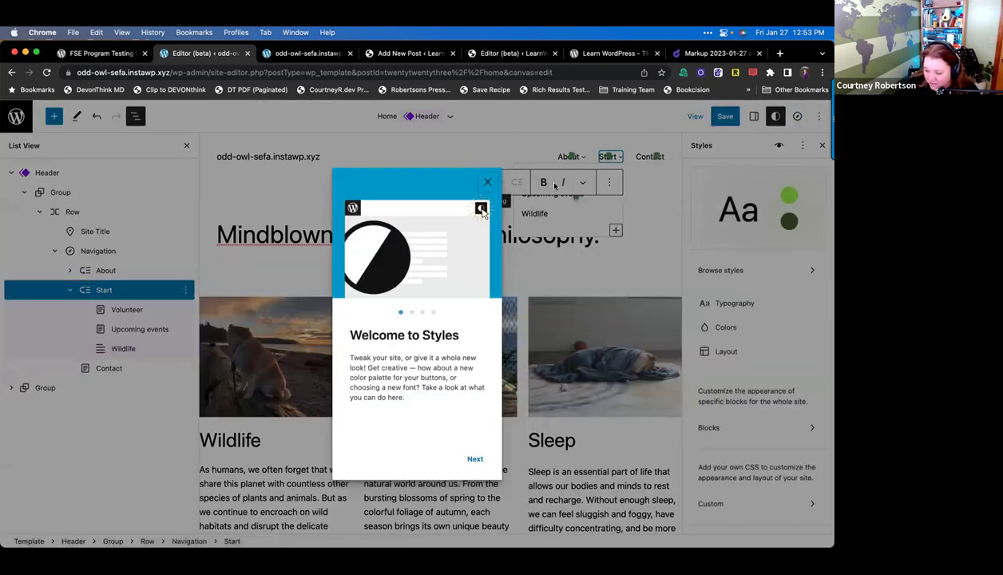
left_click(487, 182)
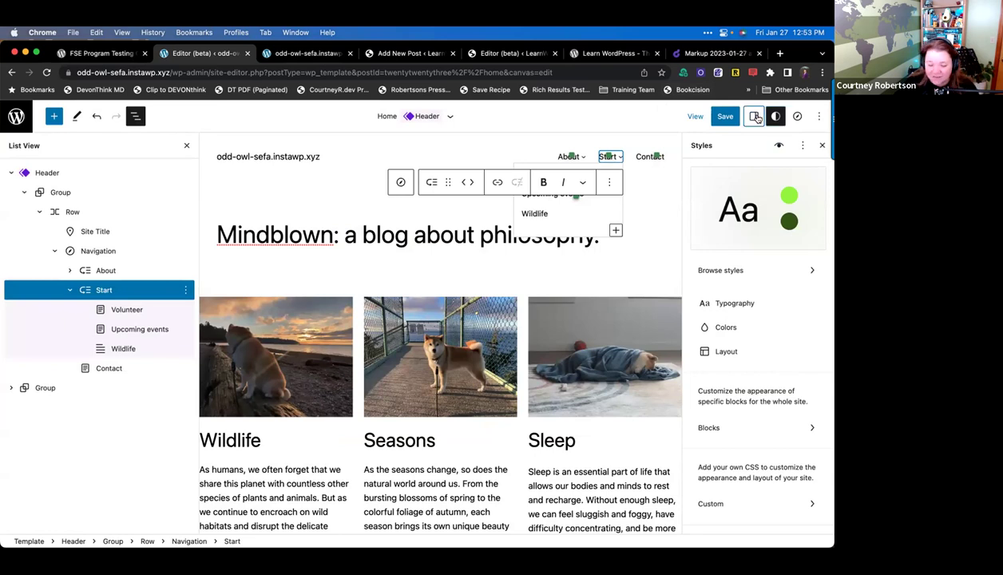
left_click(754, 116)
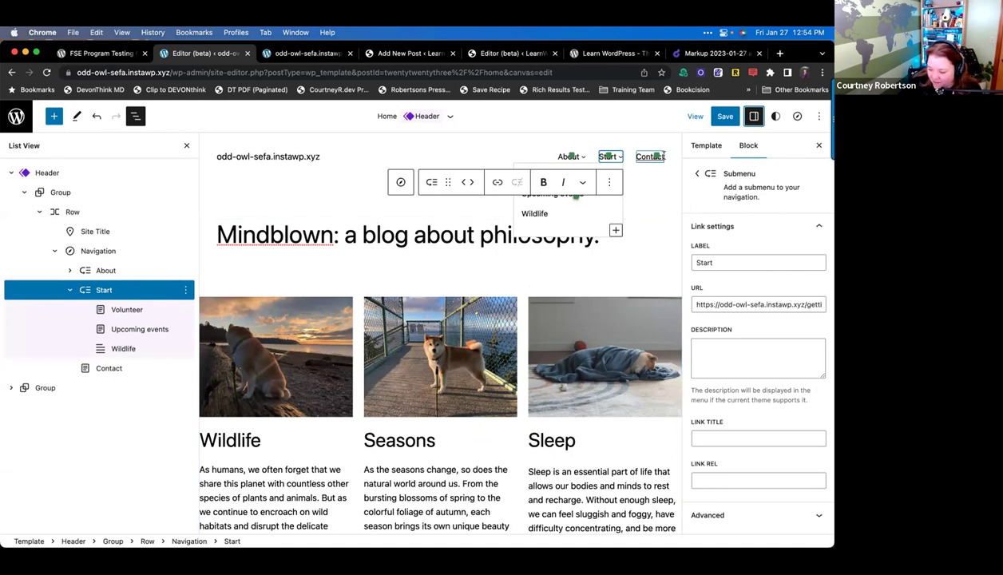
left_click(798, 118)
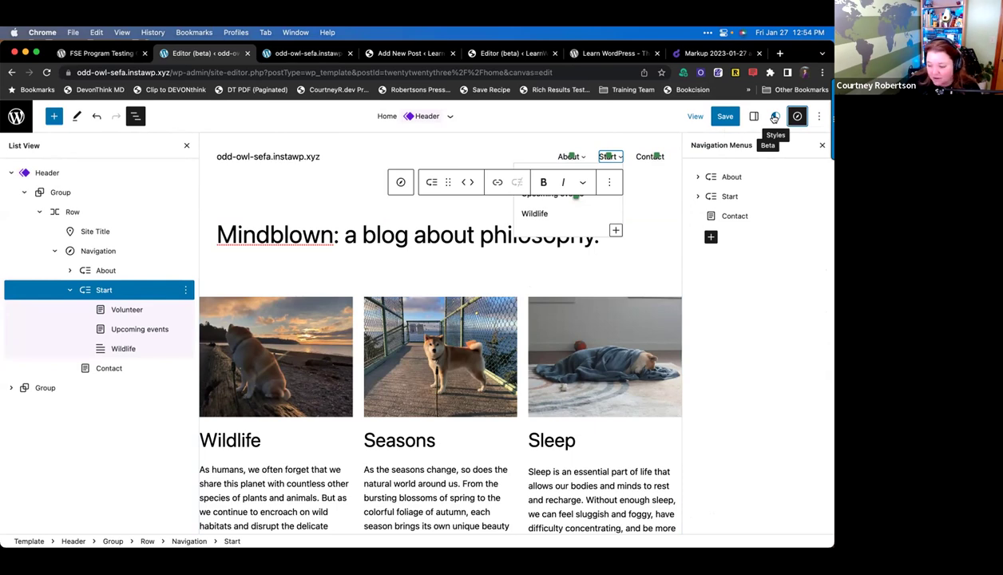
left_click(756, 117)
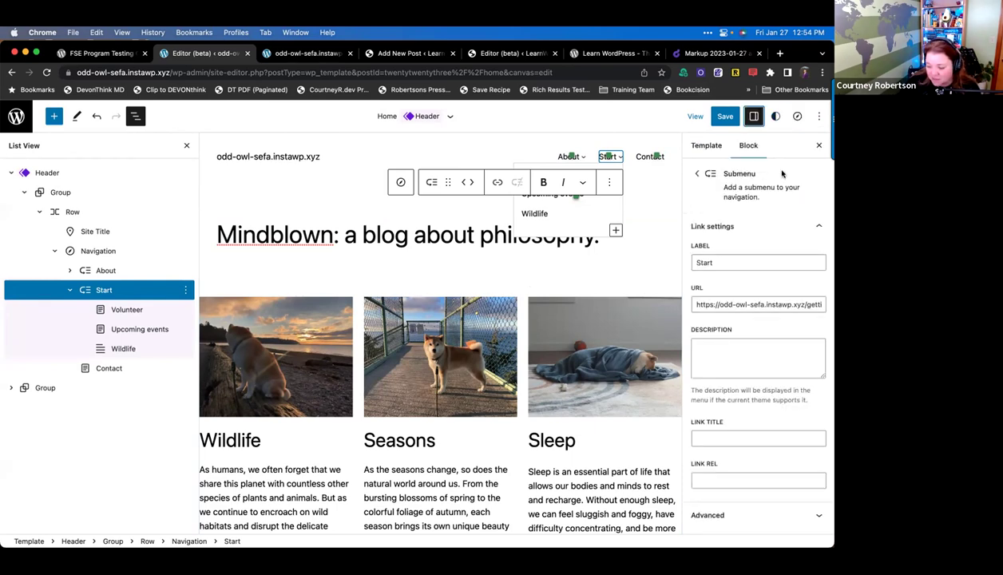
left_click(710, 147)
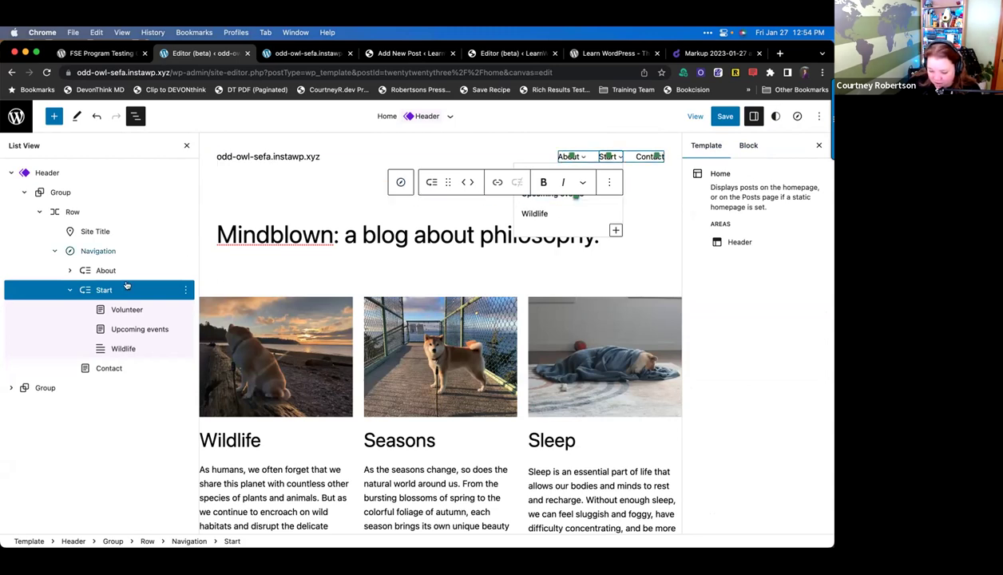
- Select the whole header Navigation block, try block spacings of 5 and 2, and settle on 1
left_click(401, 182)
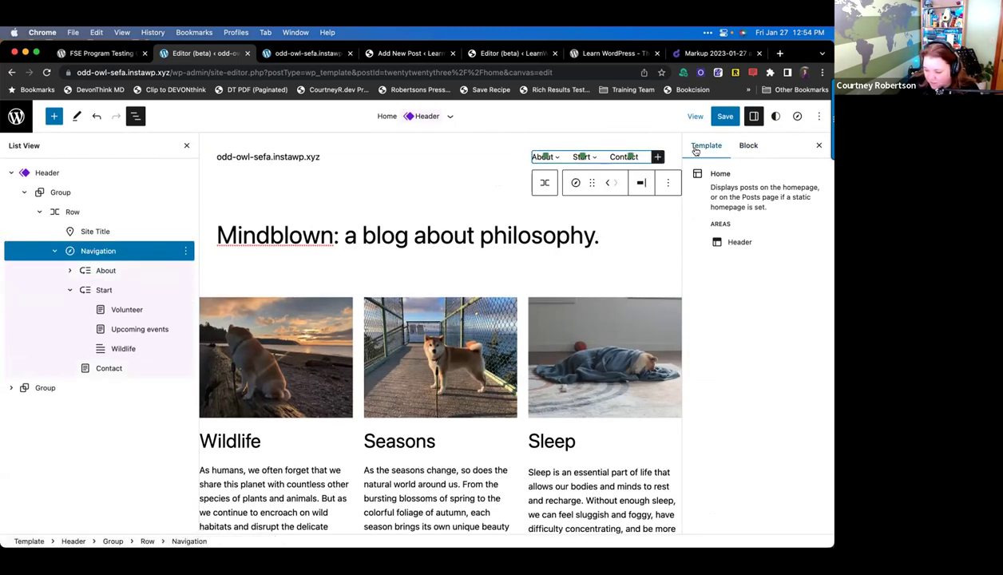
left_click(753, 151)
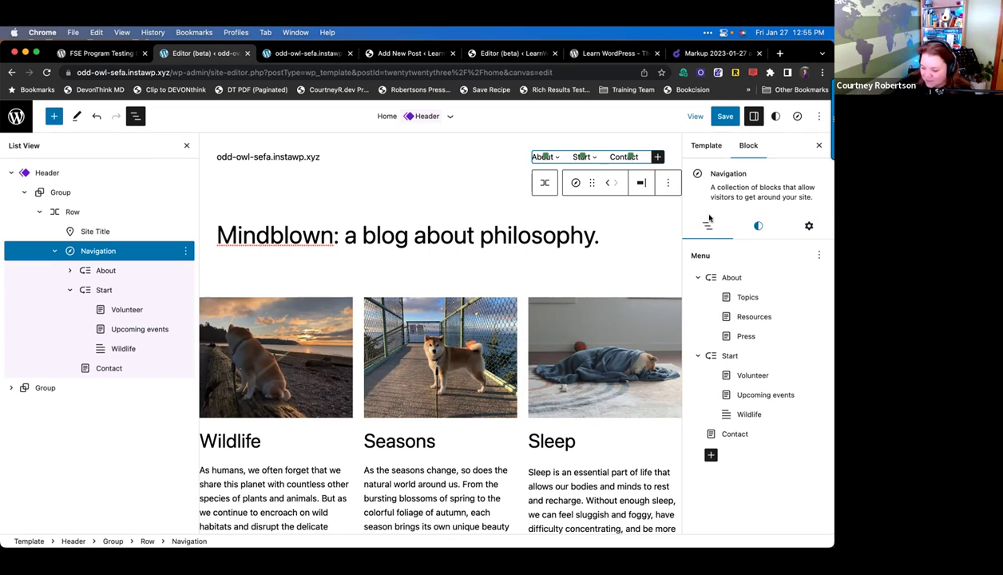
left_click(757, 228)
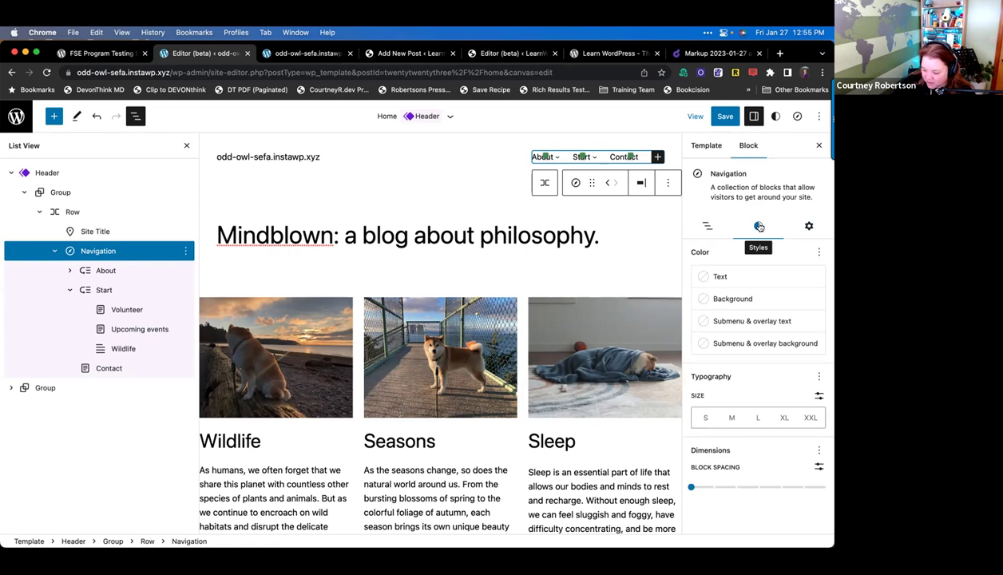
left_click_drag(690, 486, 793, 490)
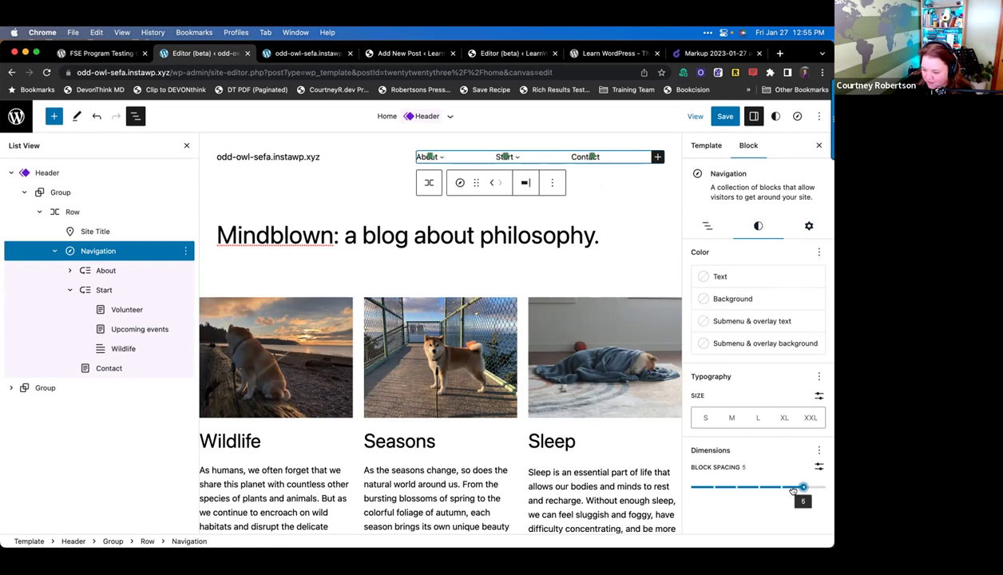
left_click(732, 489)
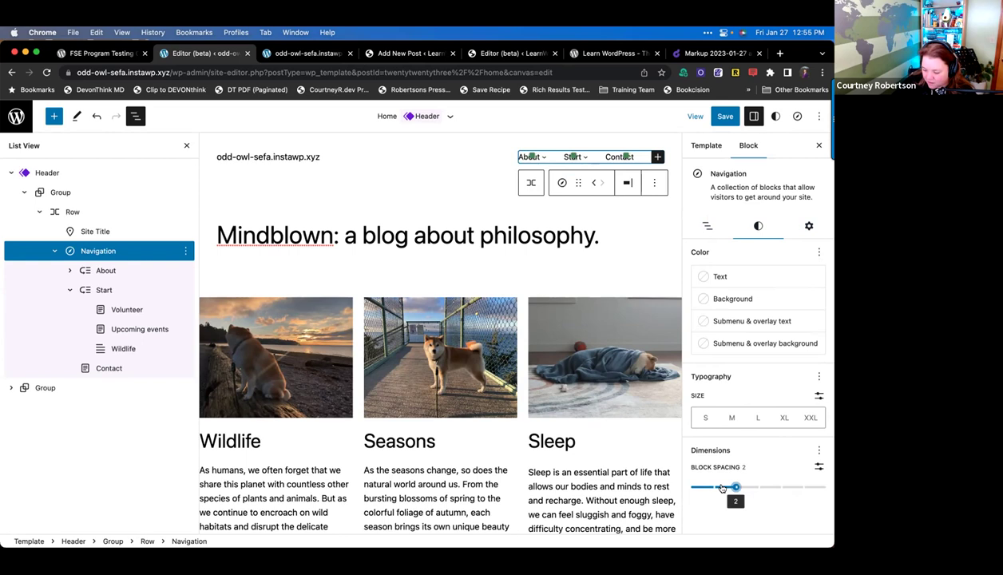
left_click(714, 487)
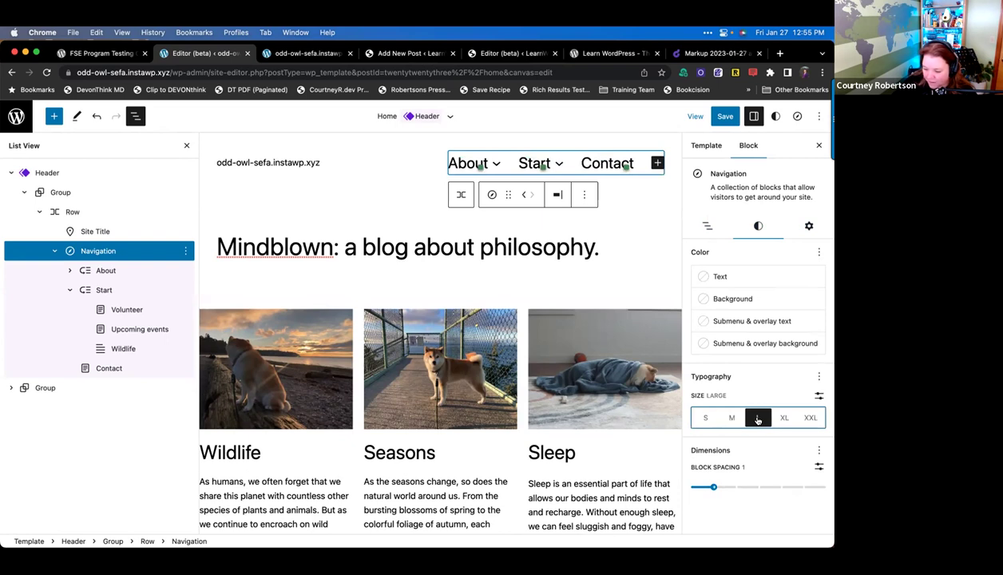
- Set the Navigation block's text size to Medium and save the changes to Home, Header, Widget area: Footer and home-menu
left_click(731, 419)
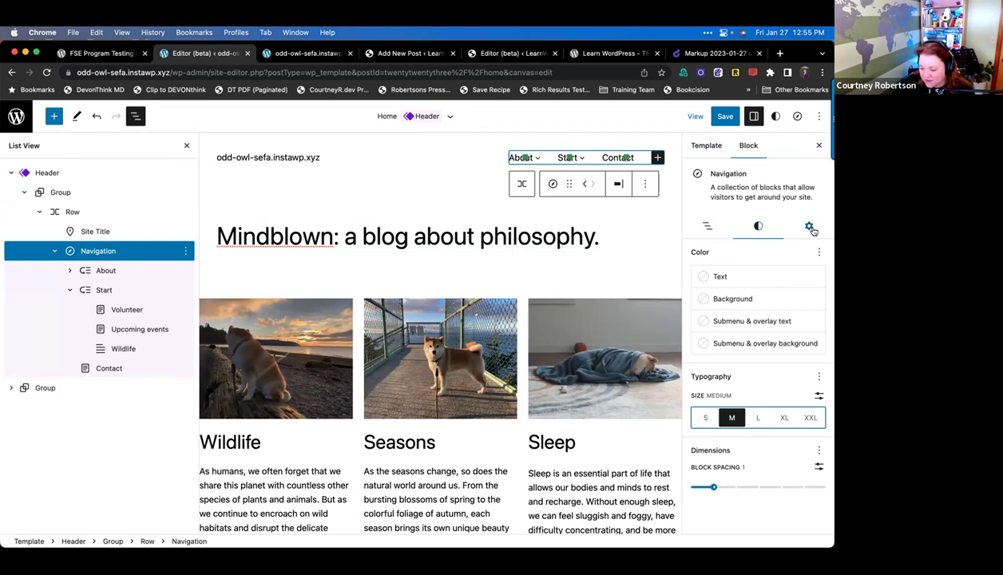
left_click(725, 117)
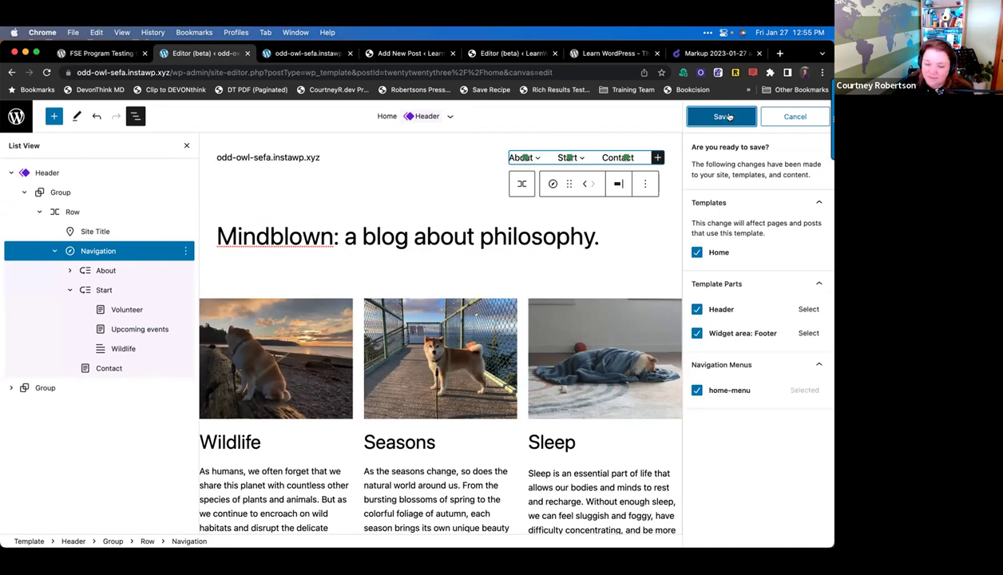
left_click(730, 116)
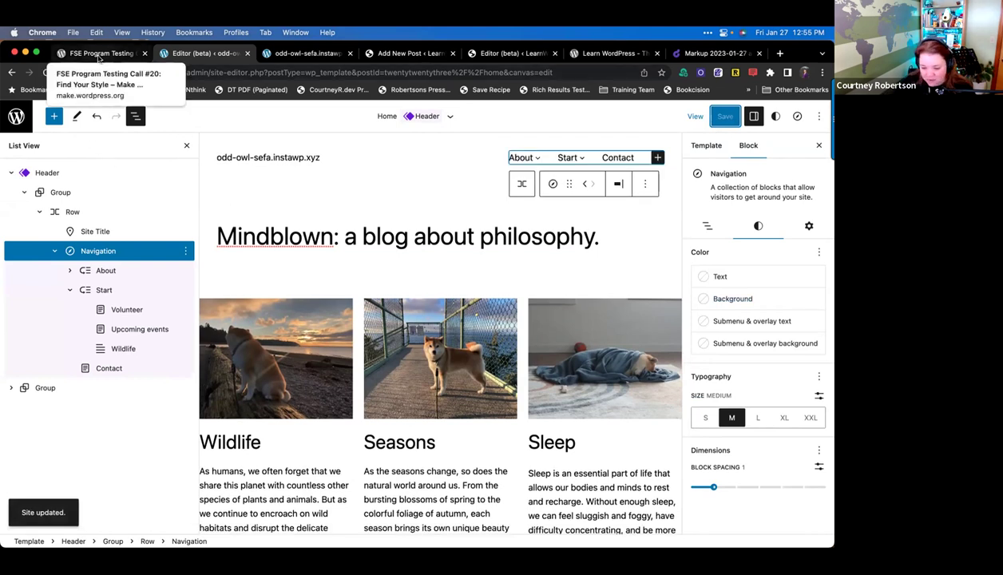
- Read the "Find your style" section of the FSE testing call, focusing on steps 15 and 16 about browsing styles and the Style Book
left_click(99, 54)
scroll(281, 311, "down", 3)
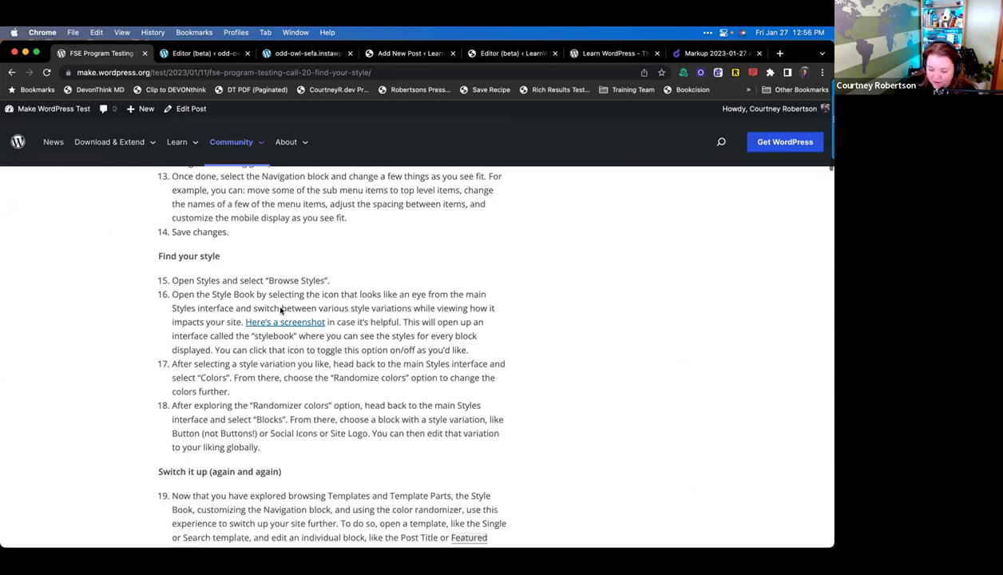
scroll(281, 310, "down", 1)
scroll(169, 237, "down", 1)
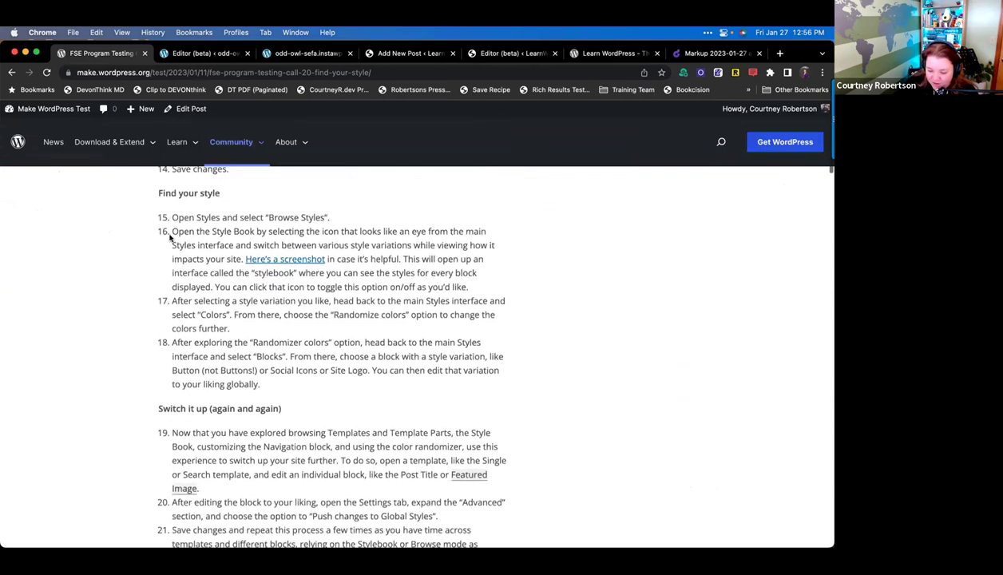
left_click_drag(178, 216, 422, 232)
key("super+m")
left_click(174, 231)
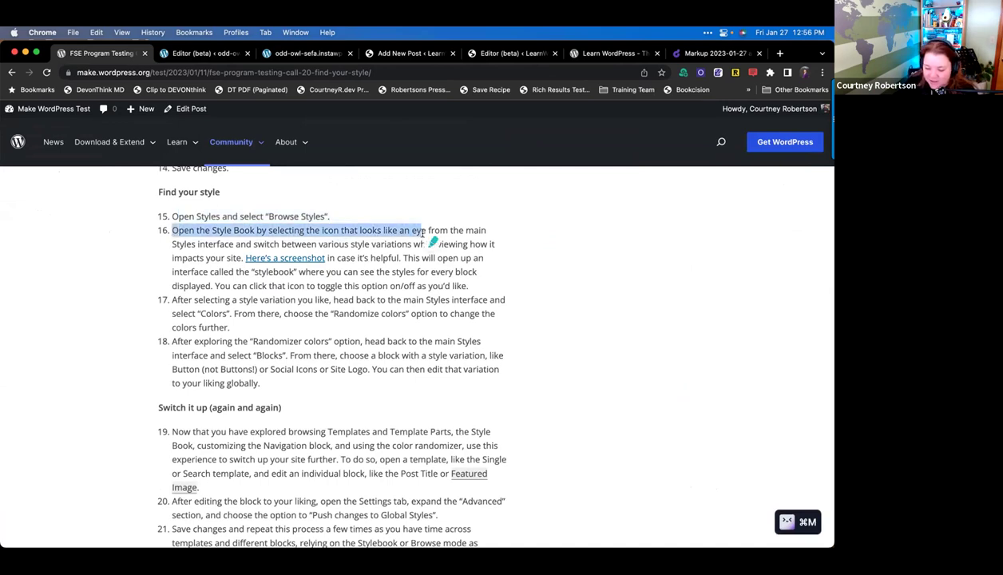
left_click(411, 230)
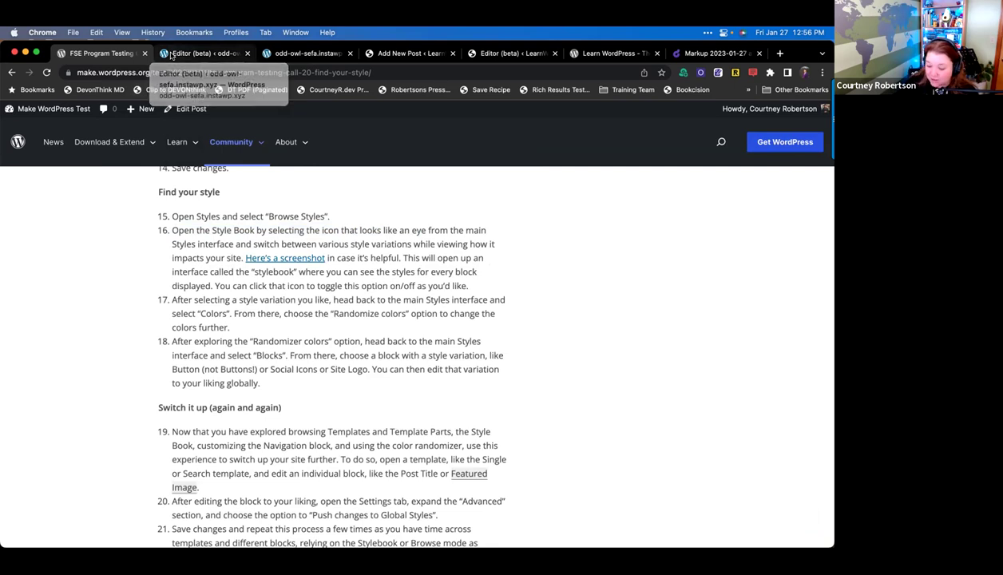
- Return to the odd-owl-sefa site editor, try the Aubergine, Block out, Canary and Grapes style variations, and settle on Marigold
left_click(170, 54)
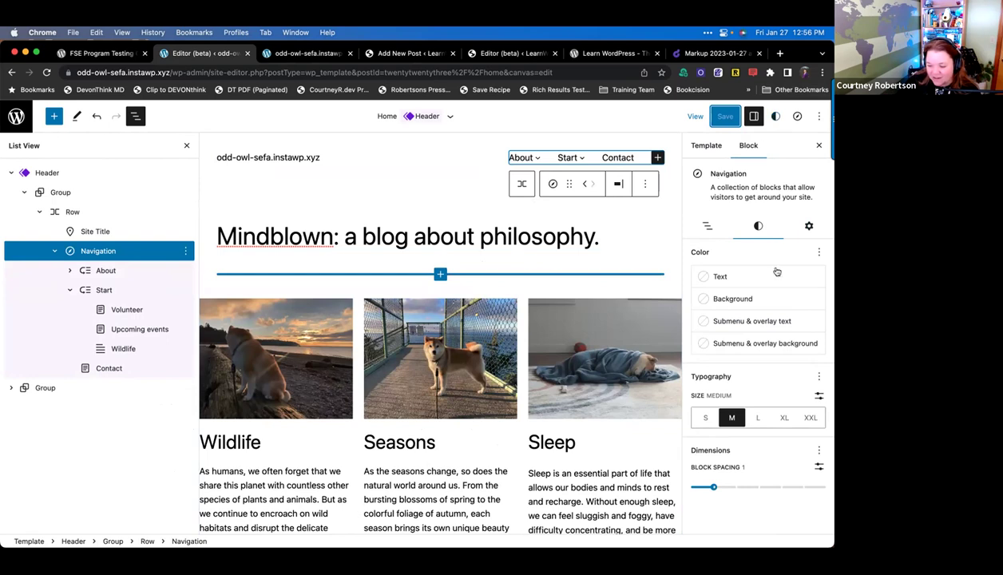
left_click(778, 118)
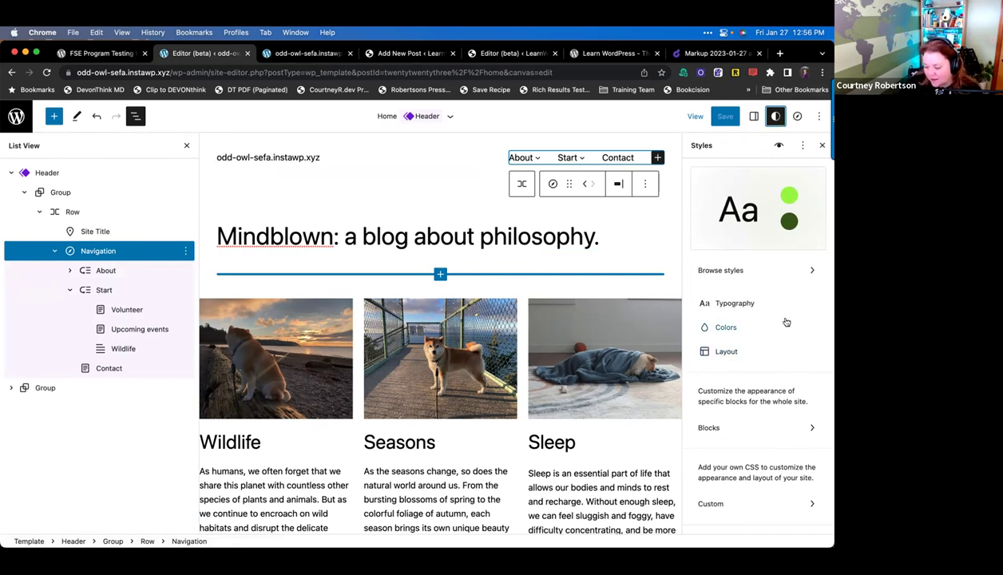
left_click(762, 274)
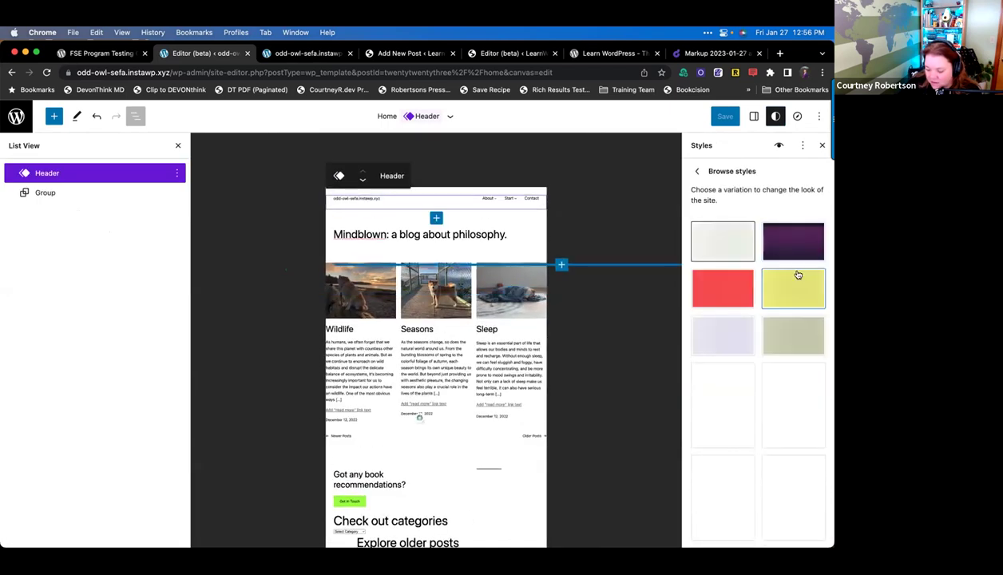
left_click(793, 241)
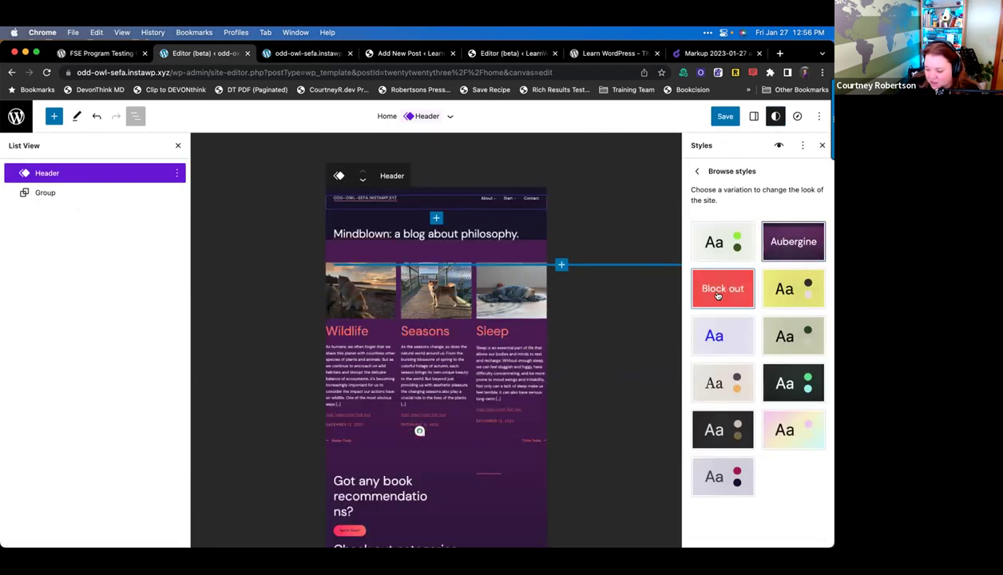
left_click(717, 295)
left_click(791, 289)
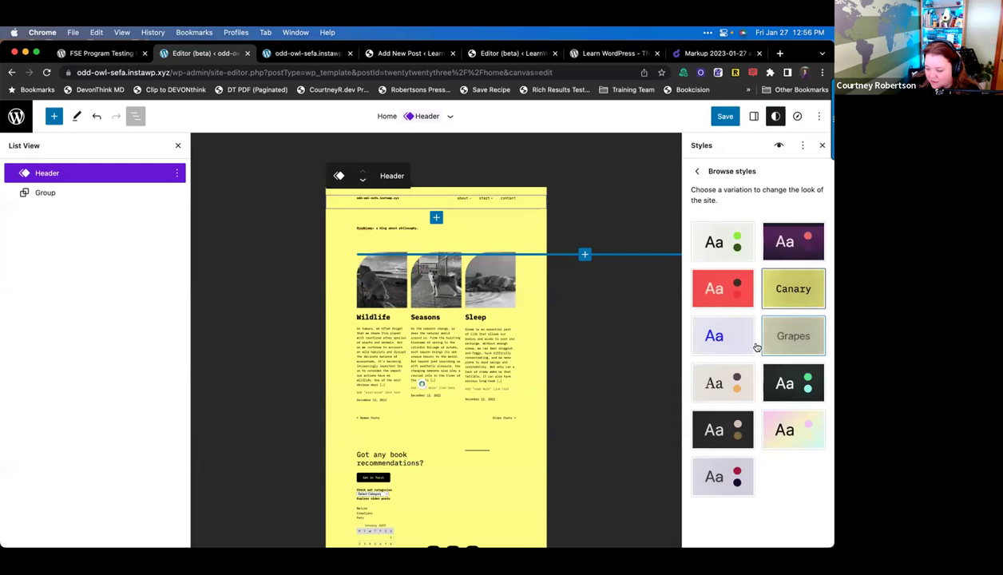
left_click(723, 336)
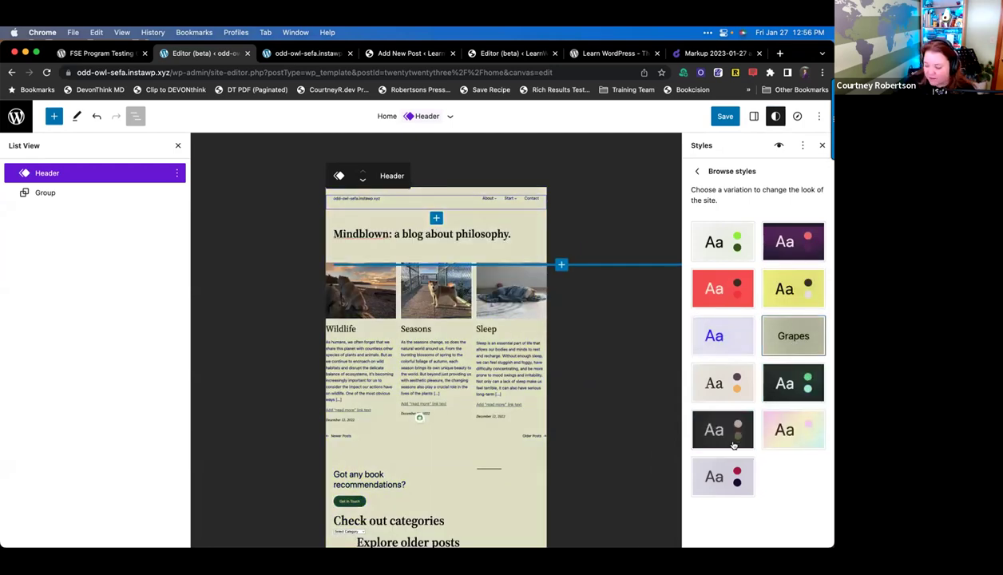
left_click(719, 380)
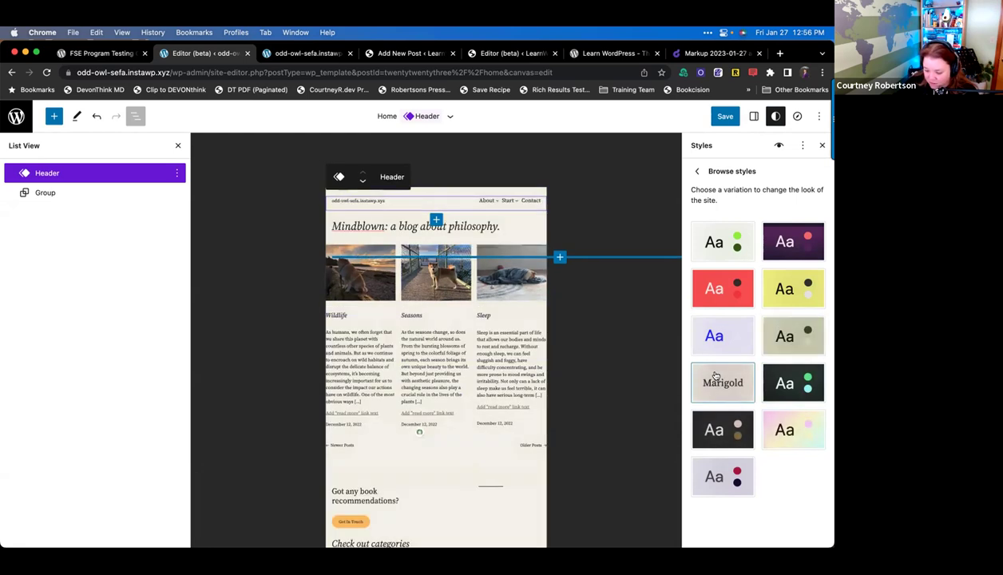
- Open the Style Book, review its text examples from headings to code, and return to the main Styles overview
left_click(780, 146)
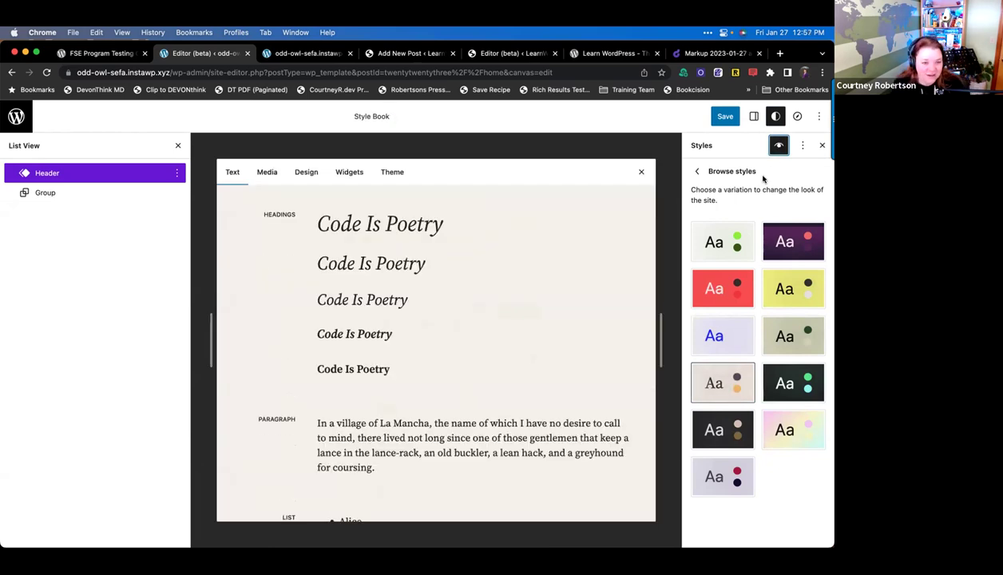
scroll(391, 448, "down", 3)
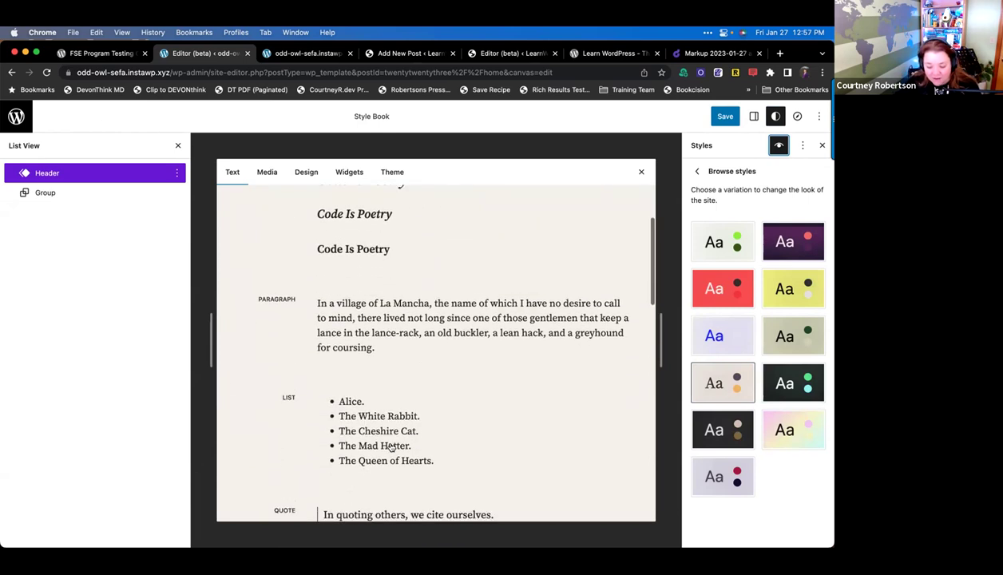
scroll(391, 448, "down", 4)
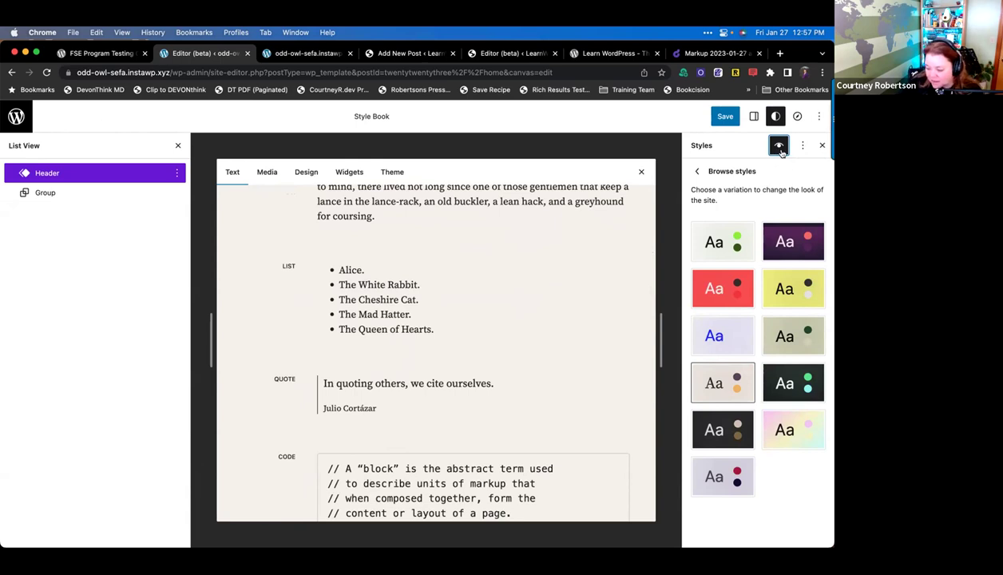
left_click(689, 170)
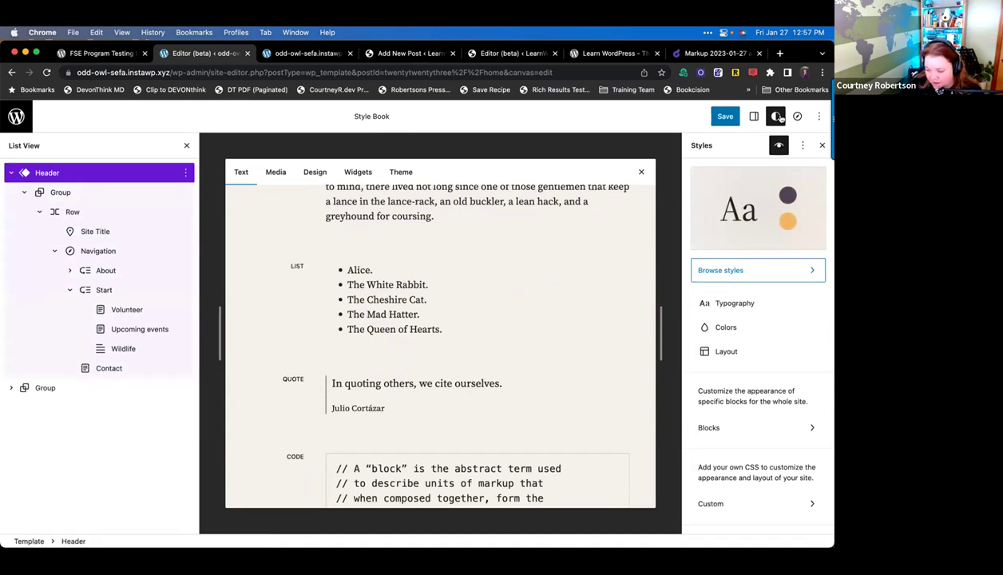
scroll(503, 239, "up", 5)
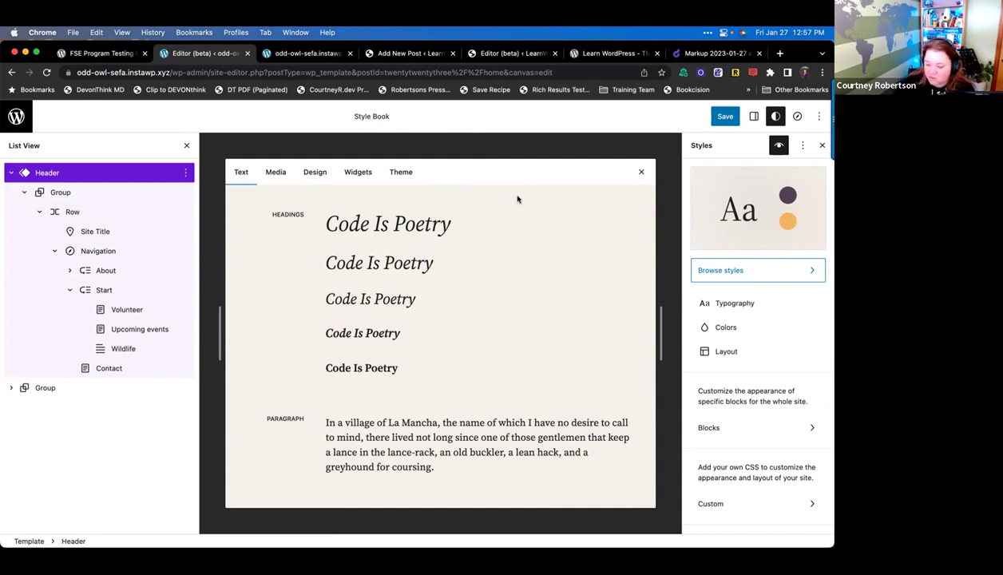
- Try DM Sans, IBM Plex Mono and Inter as the typography font for all headings, and return it to Default
left_click(739, 310)
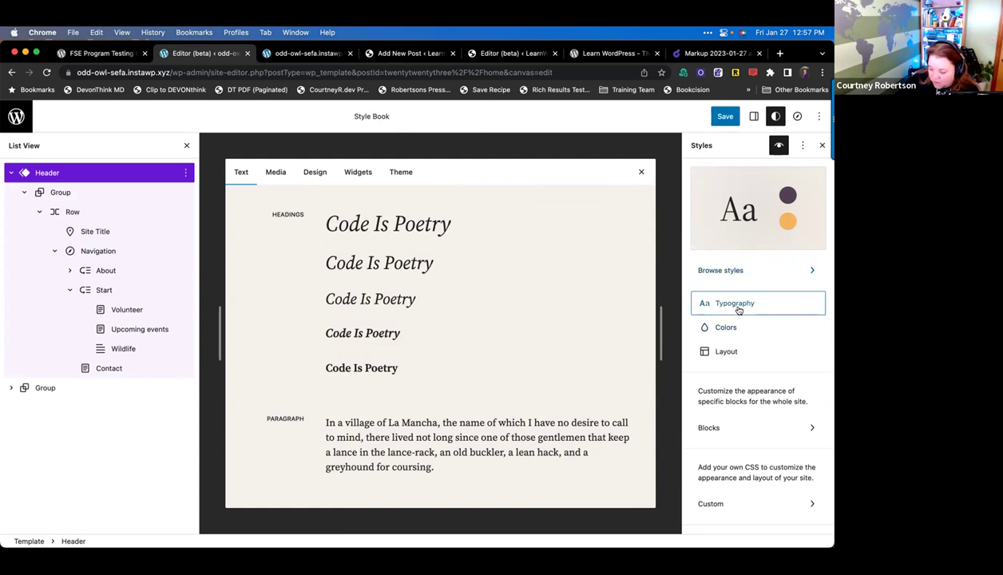
left_click(733, 295)
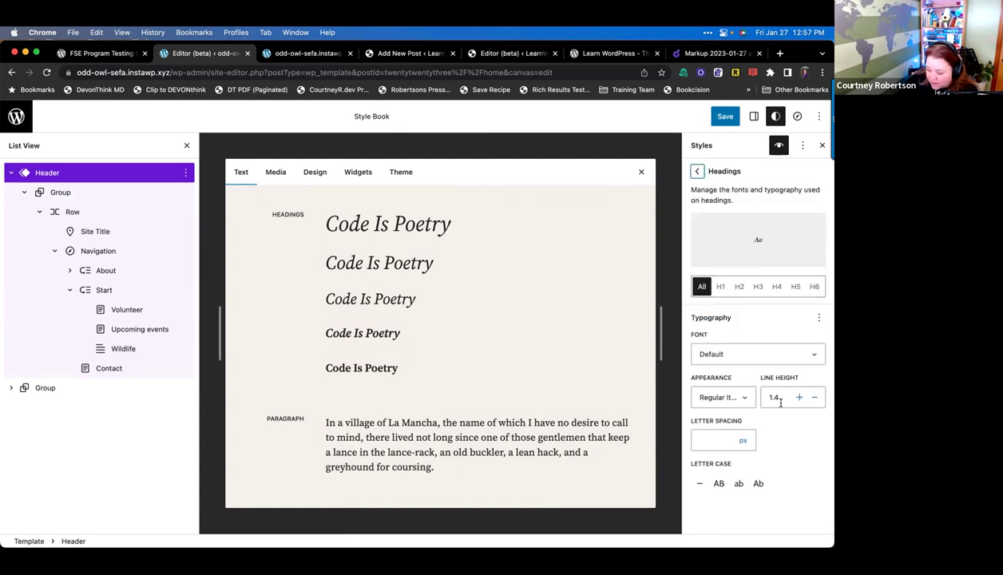
left_click(755, 353)
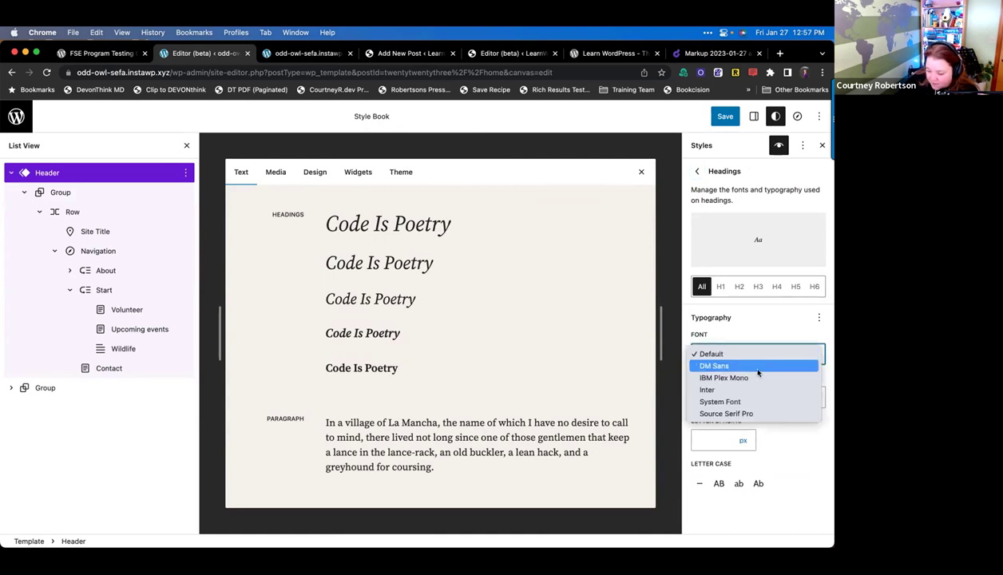
left_click(759, 368)
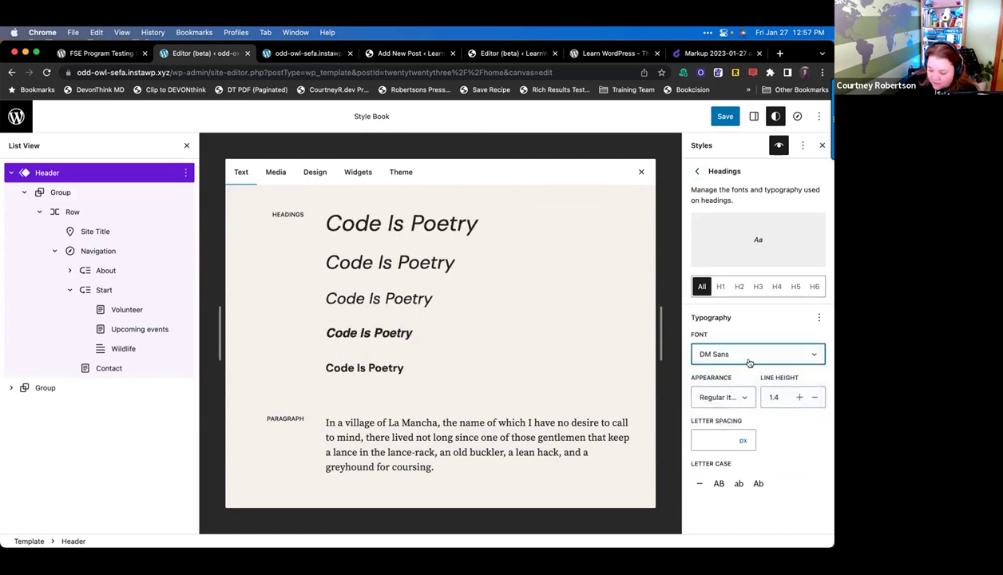
left_click(739, 352)
left_click(736, 368)
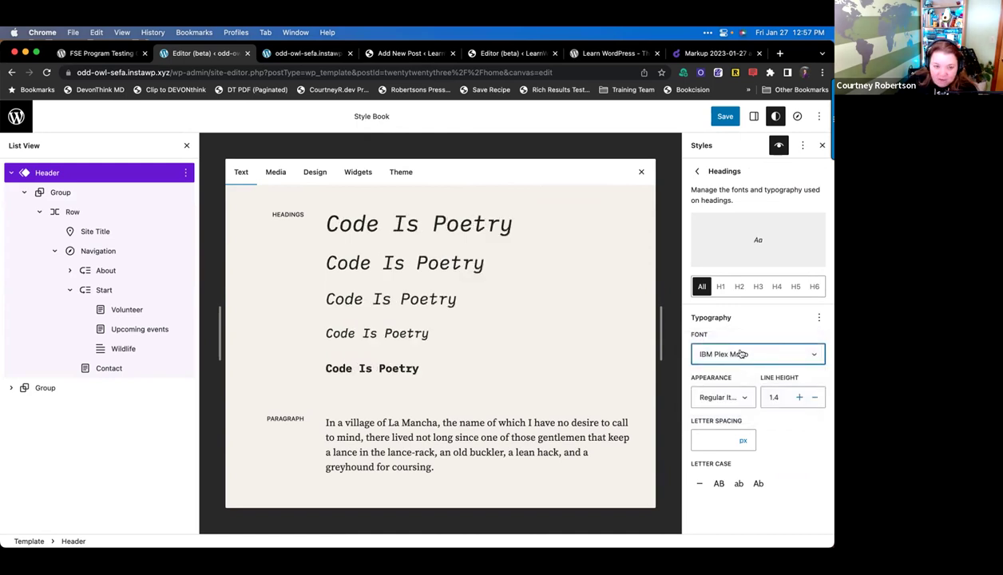
left_click(742, 353)
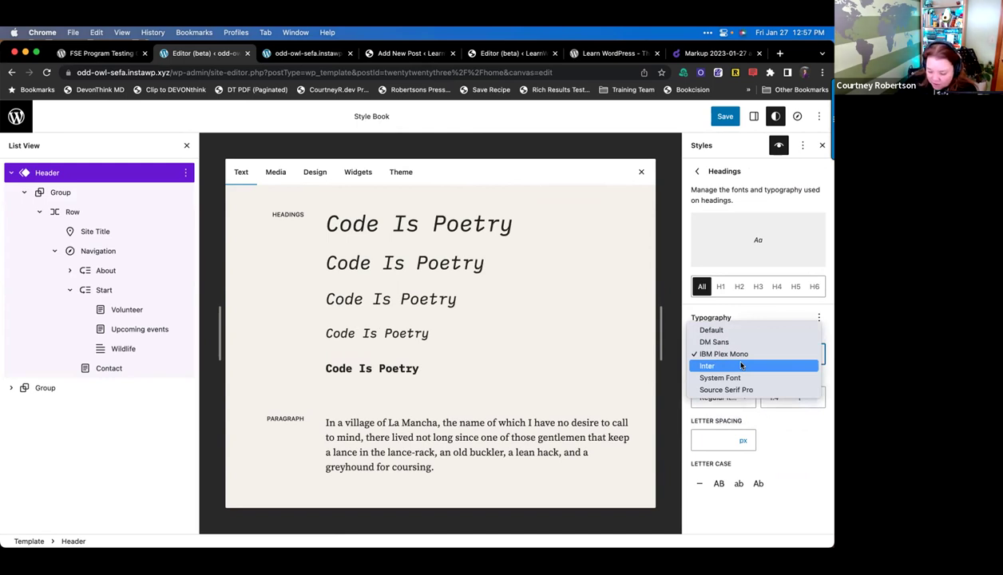
left_click(742, 365)
left_click(745, 354)
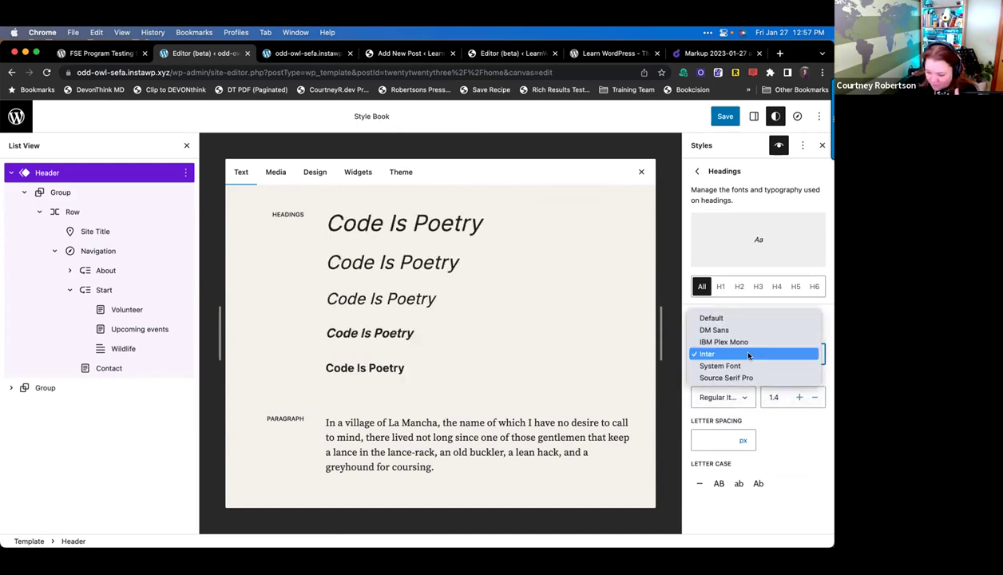
left_click(742, 318)
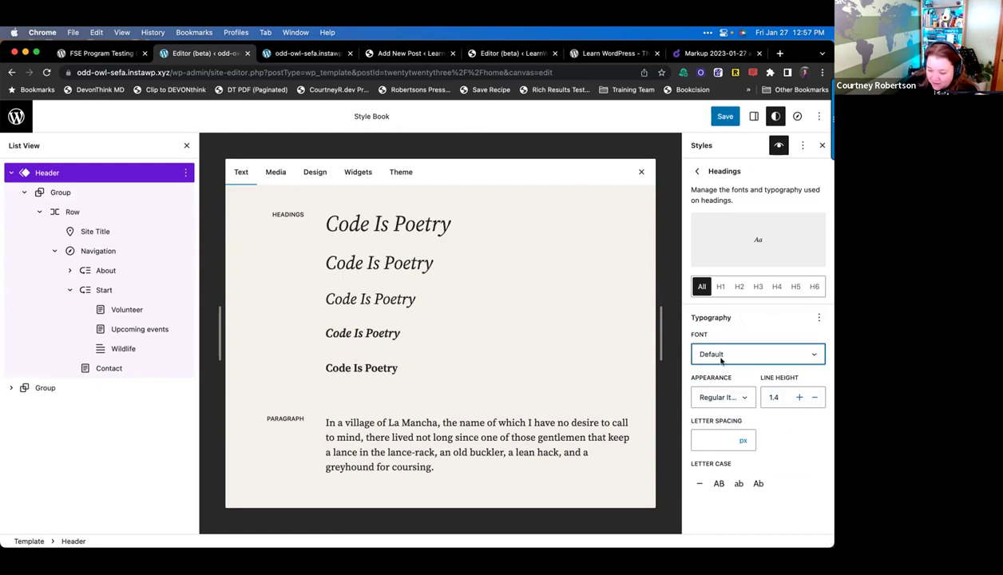
- Try System Font for the site's Text typography element and settle on Inter
scroll(566, 359, "down", 3)
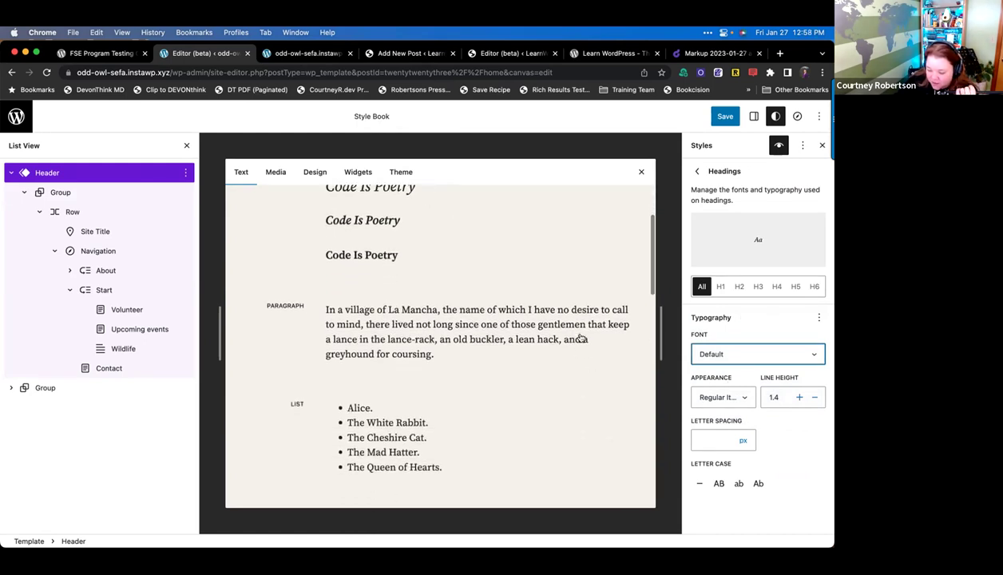
left_click(697, 171)
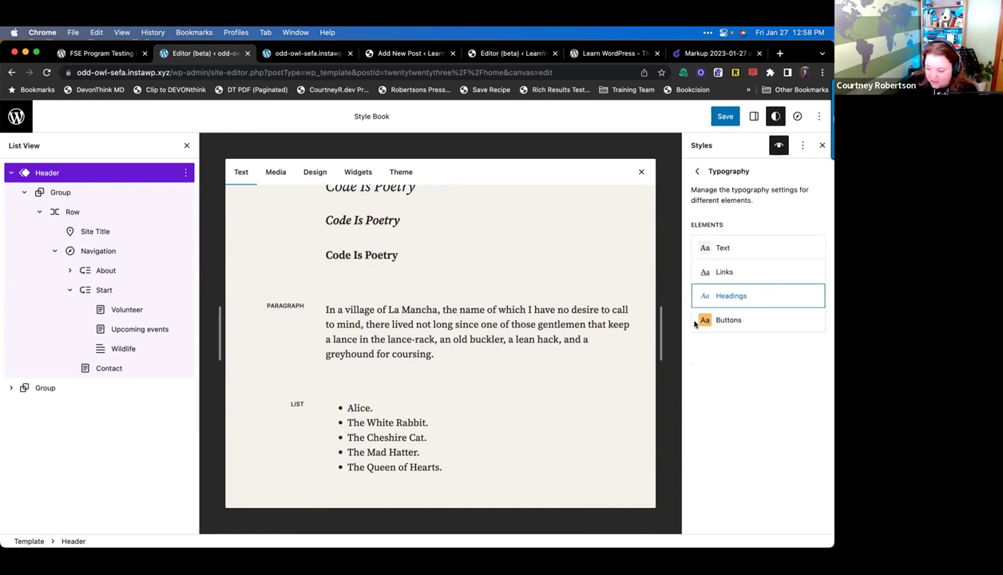
left_click(751, 249)
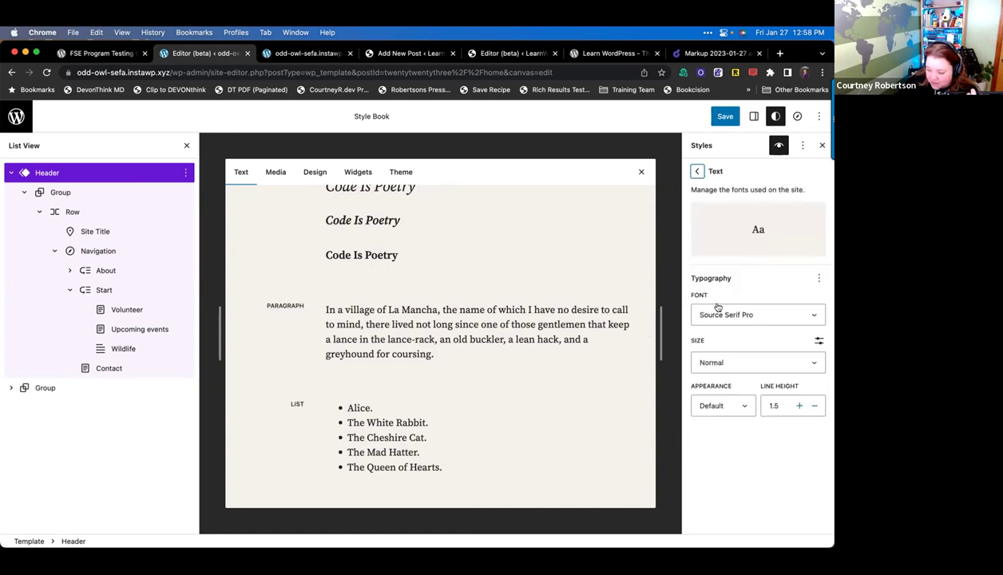
left_click(758, 319)
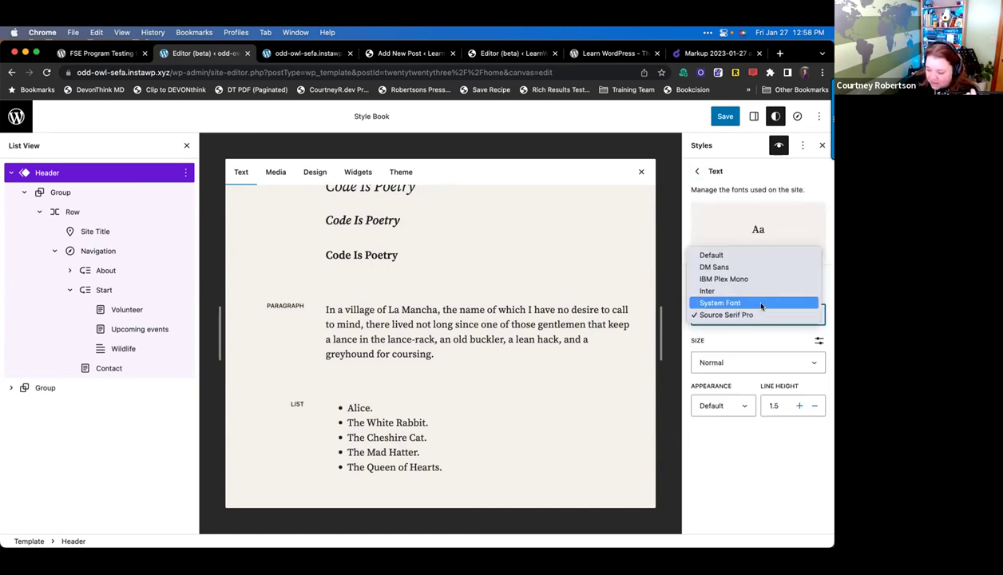
left_click(761, 303)
left_click(763, 315)
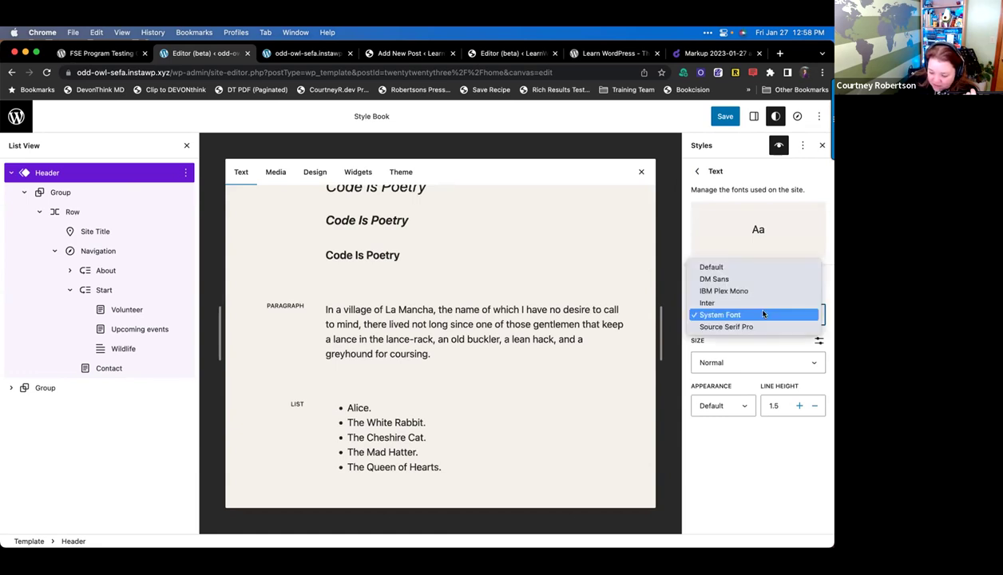
left_click(763, 302)
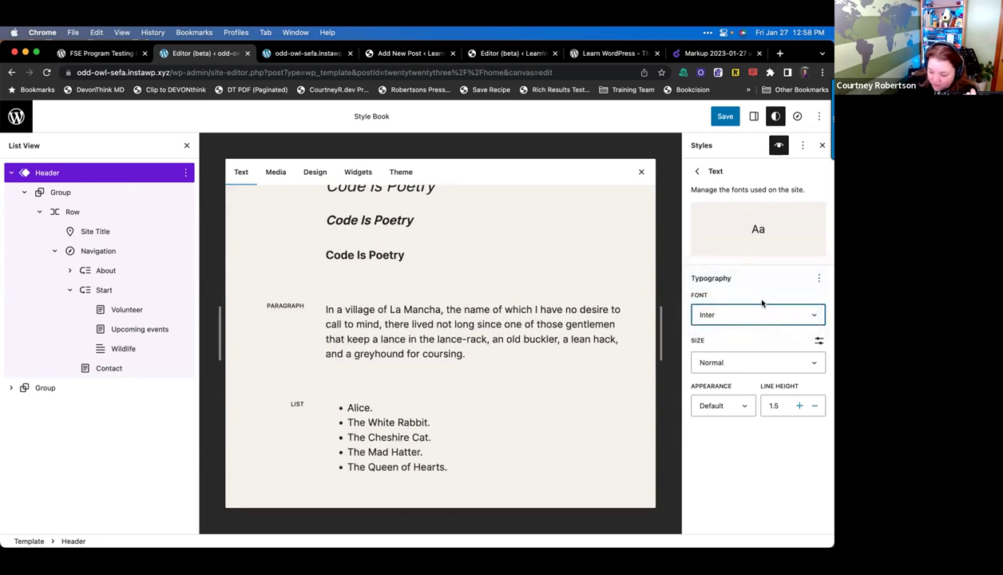
left_click(698, 172)
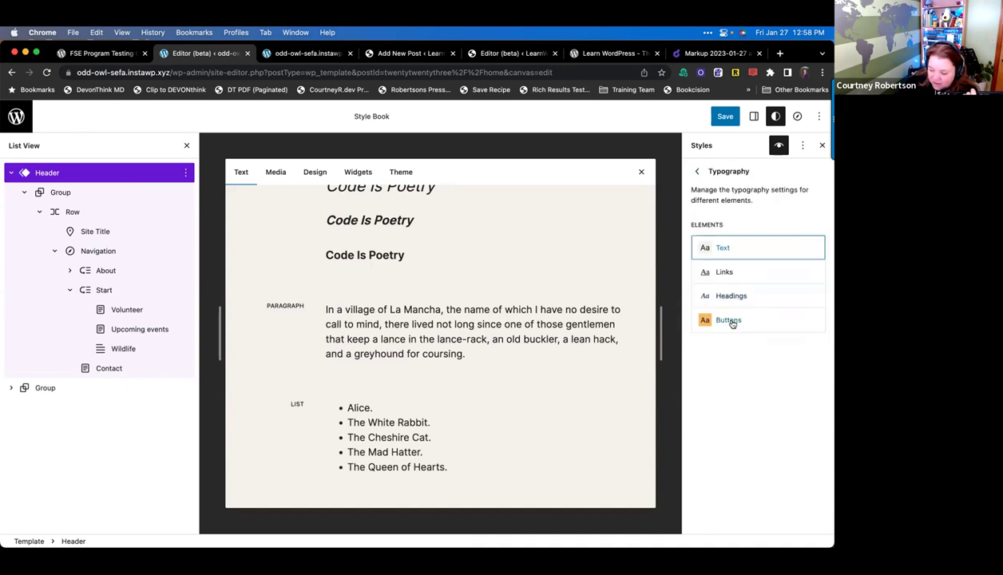
- Look through the Style Book's Text, Media, Design and Theme examples, including the image, gallery, audio and cover blocks
scroll(510, 317, "down", 15)
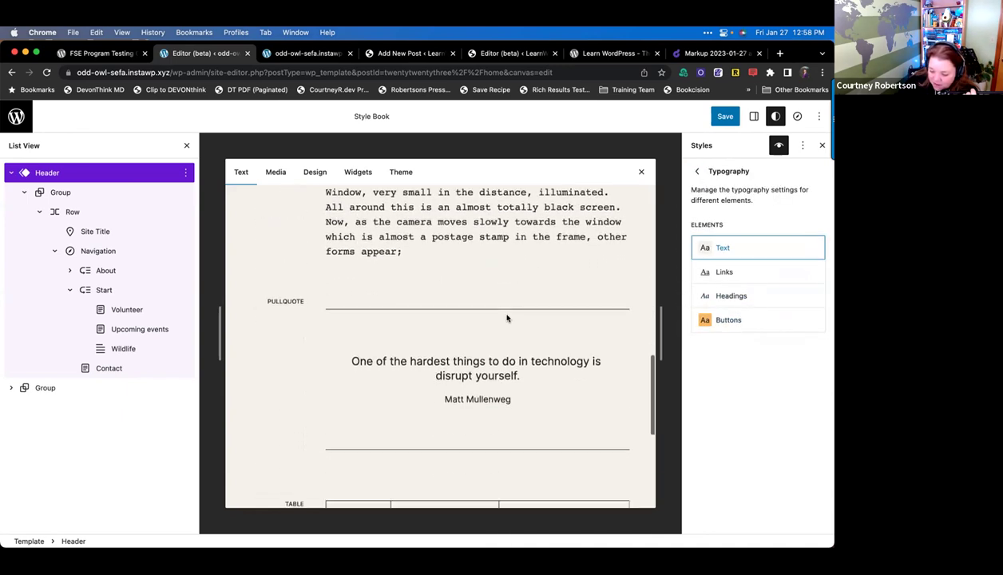
scroll(506, 316, "up", 15)
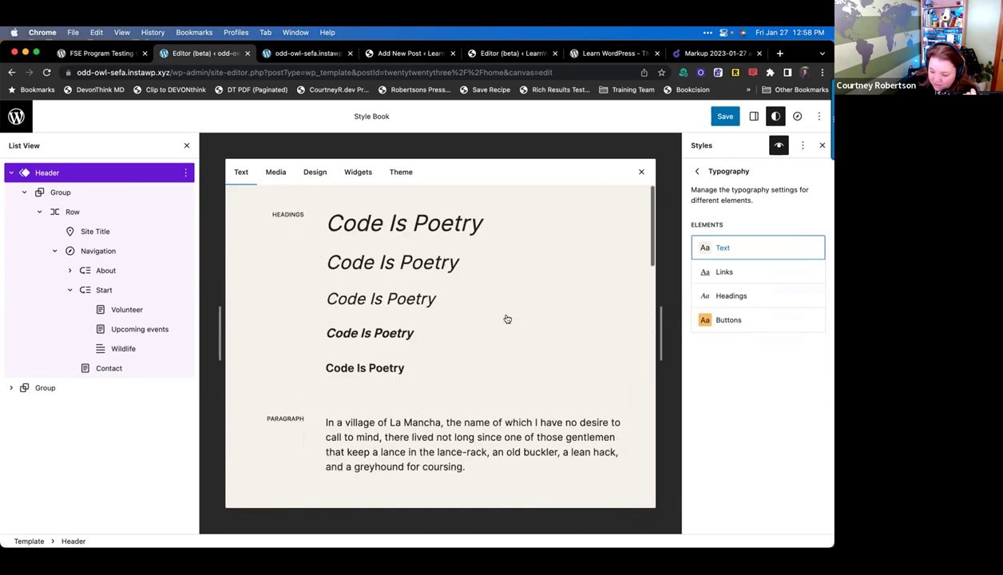
left_click(272, 173)
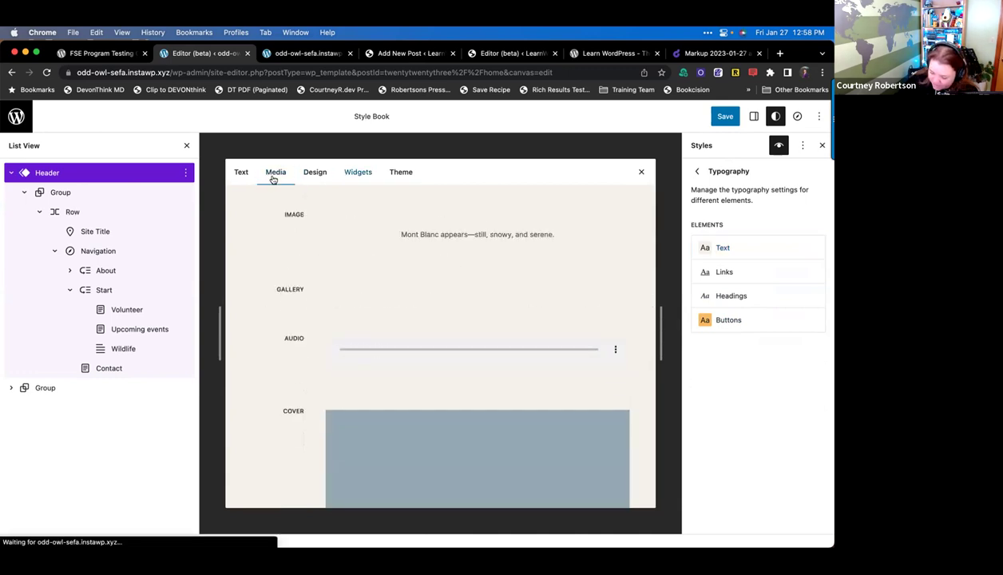
left_click(241, 173)
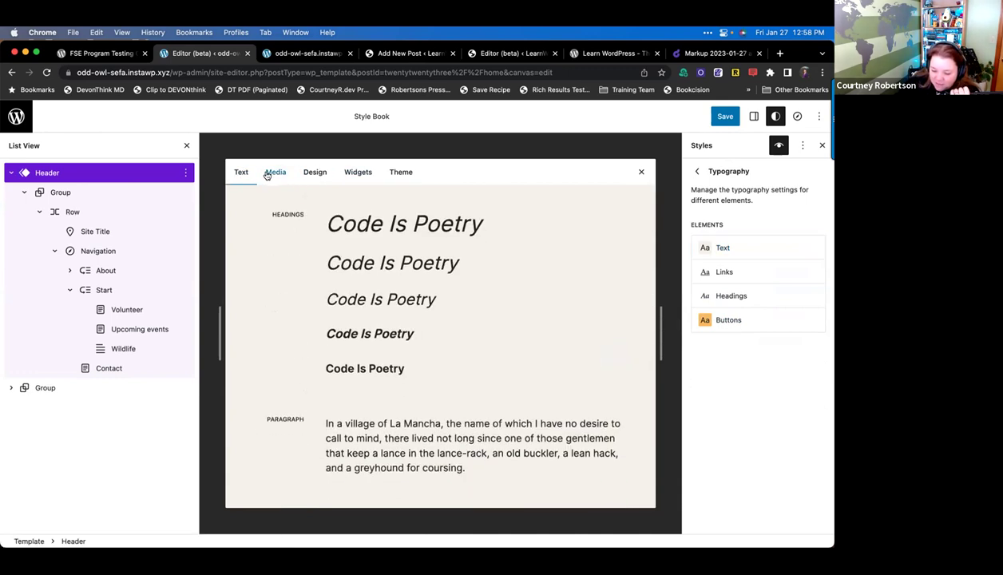
left_click(317, 174)
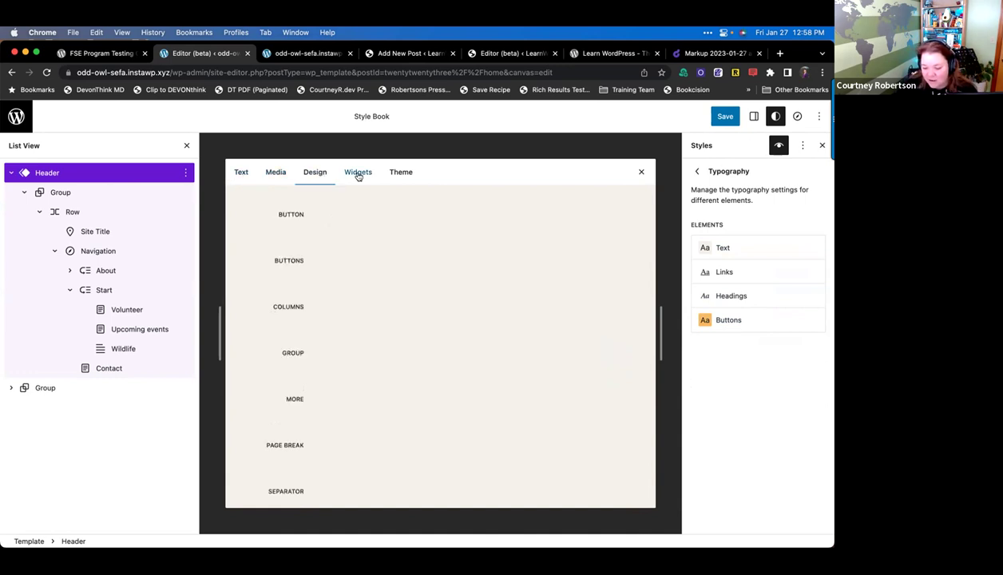
left_click(399, 172)
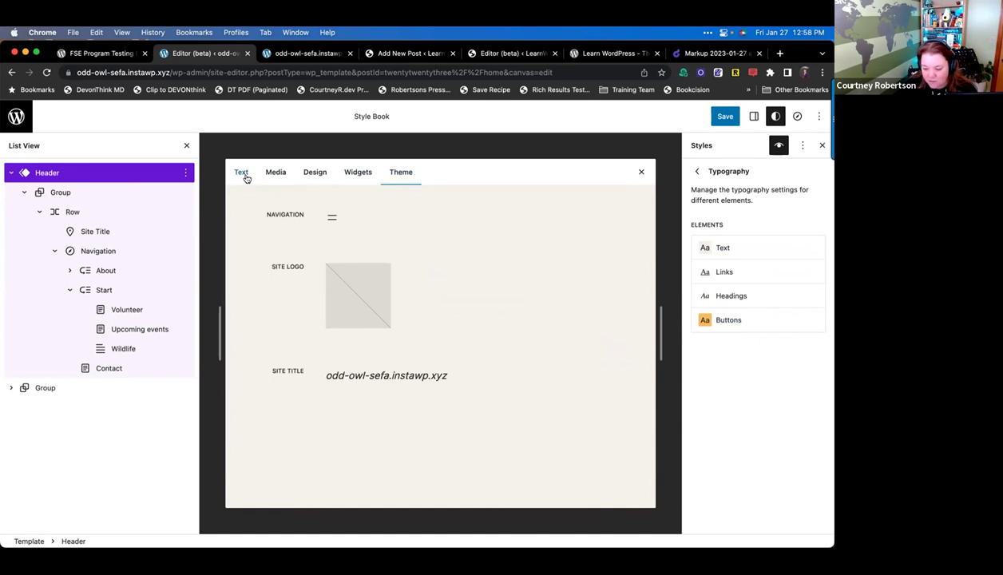
left_click(275, 172)
scroll(453, 262, "down", 5)
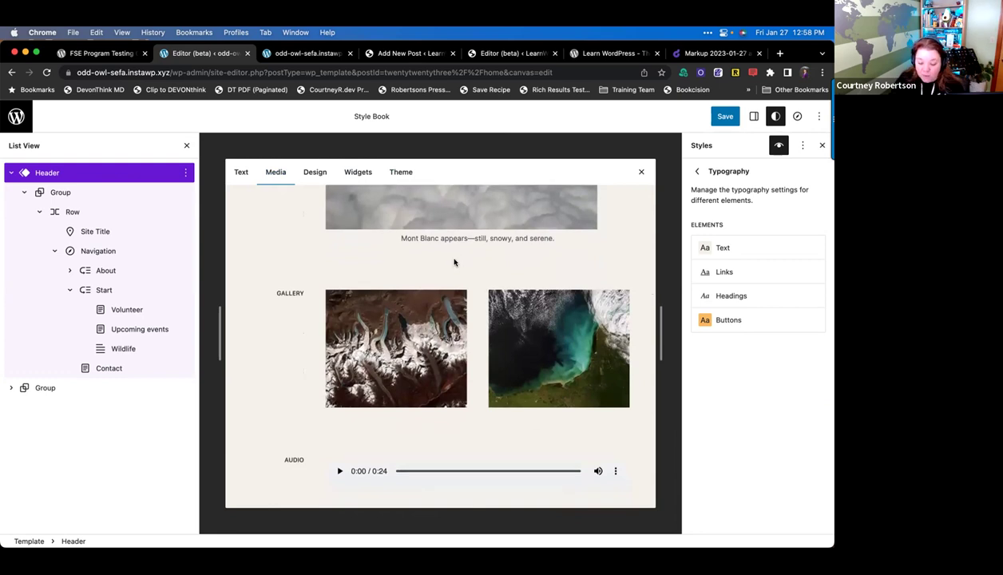
scroll(454, 262, "down", 5)
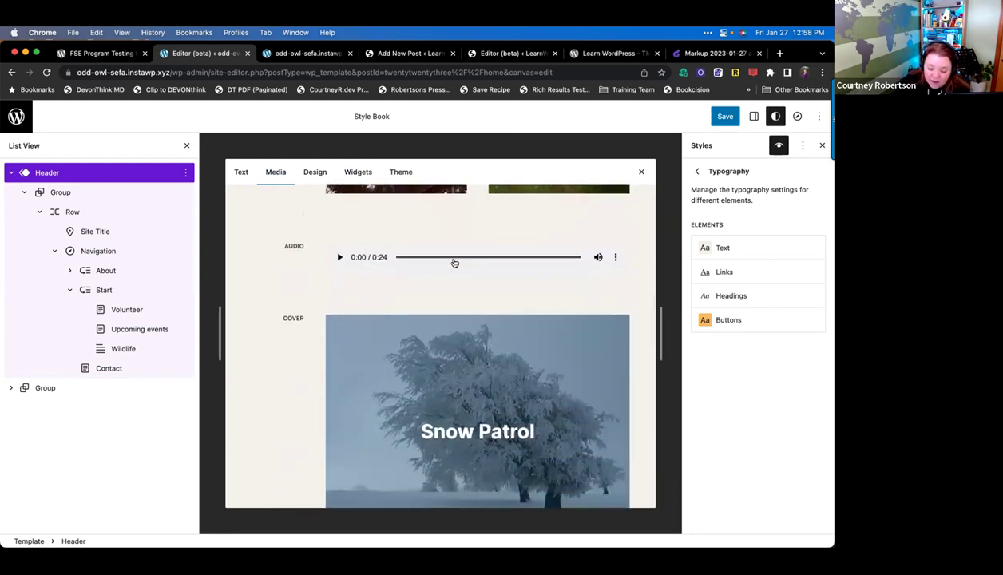
- Review the remaining Style Book media examples, from cover and file through video, and open the Design examples
scroll(454, 262, "down", 3)
scroll(454, 263, "down", 5)
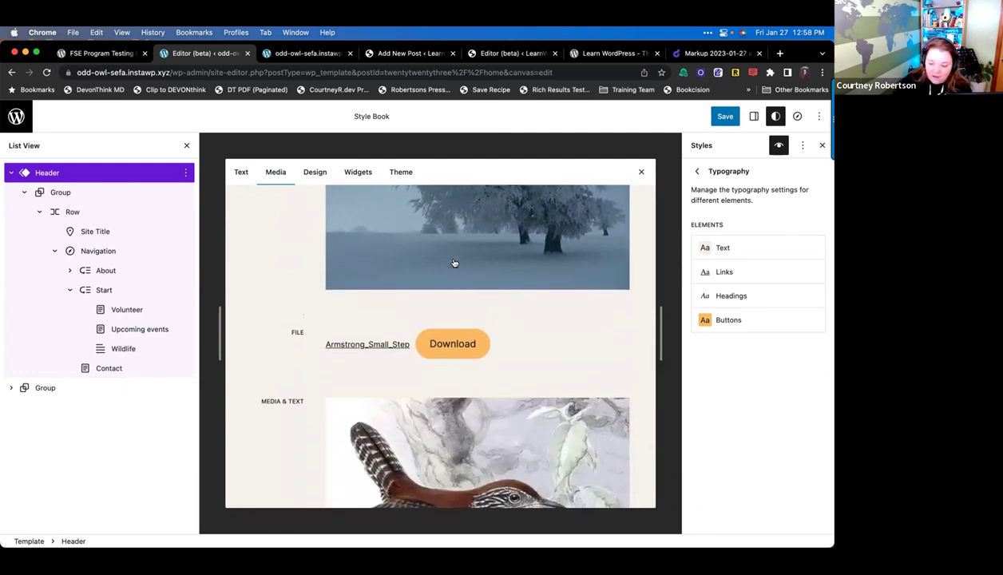
scroll(454, 263, "down", 5)
scroll(453, 264, "down", 3)
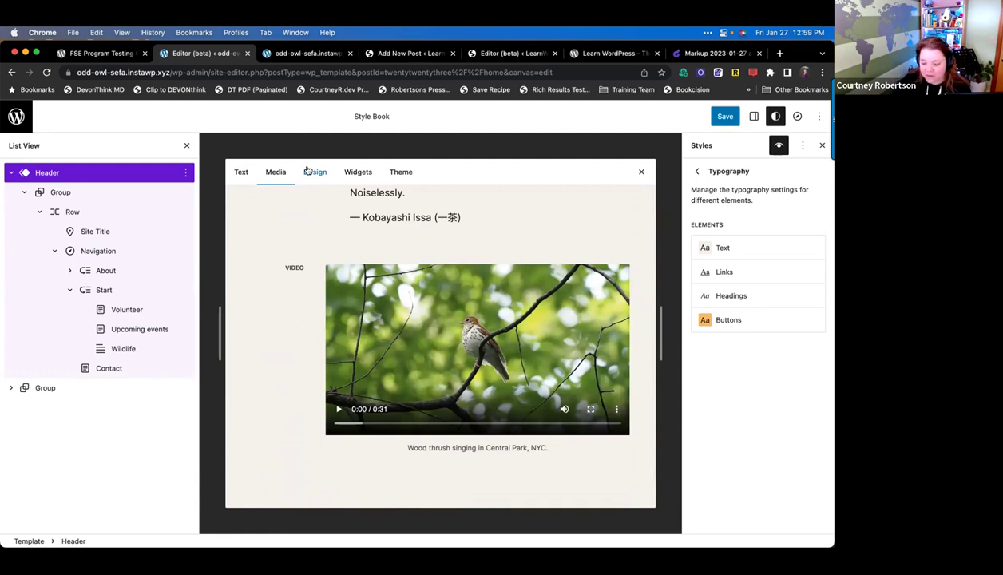
left_click(308, 171)
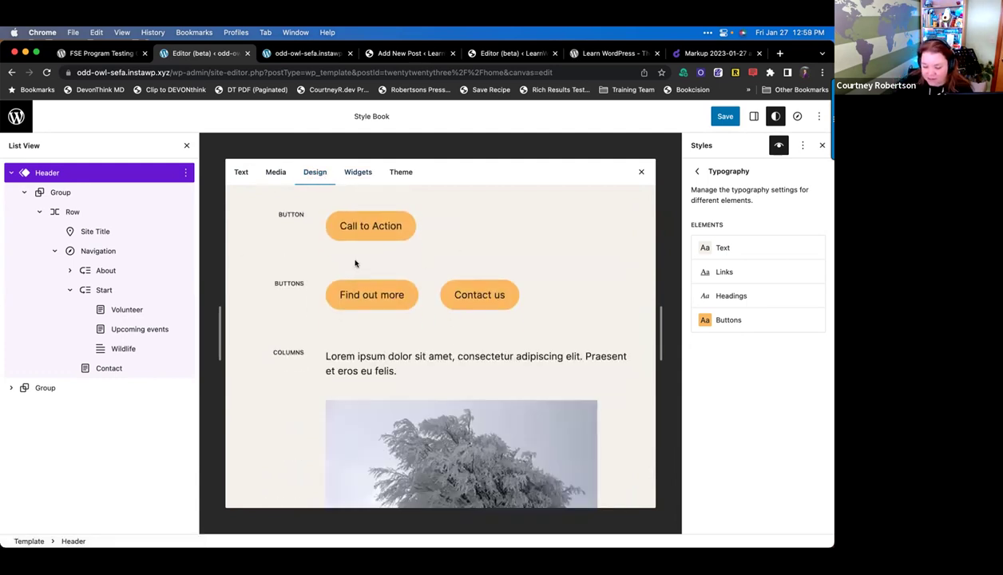
- Check the font options in the typography settings for buttons, keeping Default, and return to the main Styles overview
left_click(724, 320)
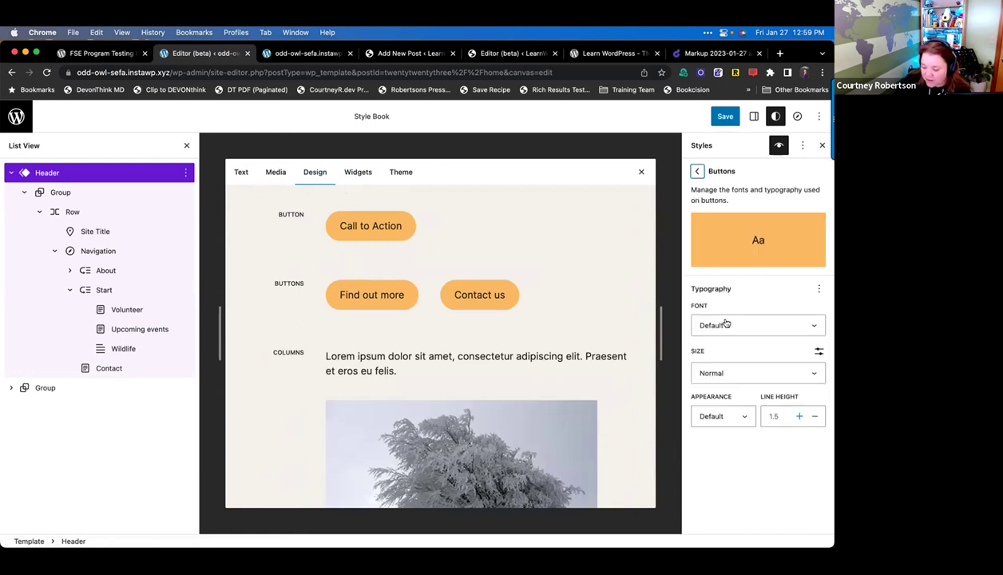
left_click(774, 327)
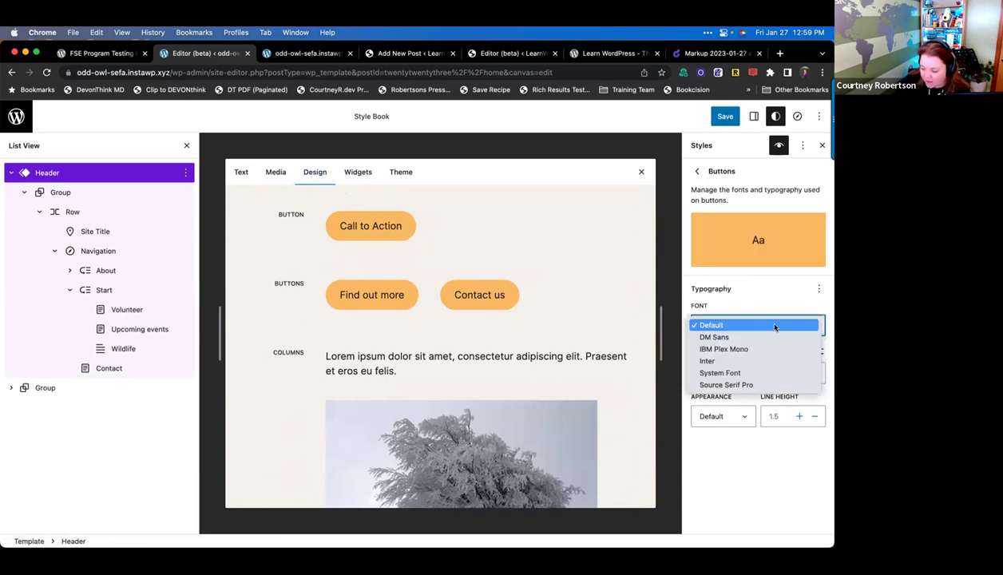
left_click(775, 327)
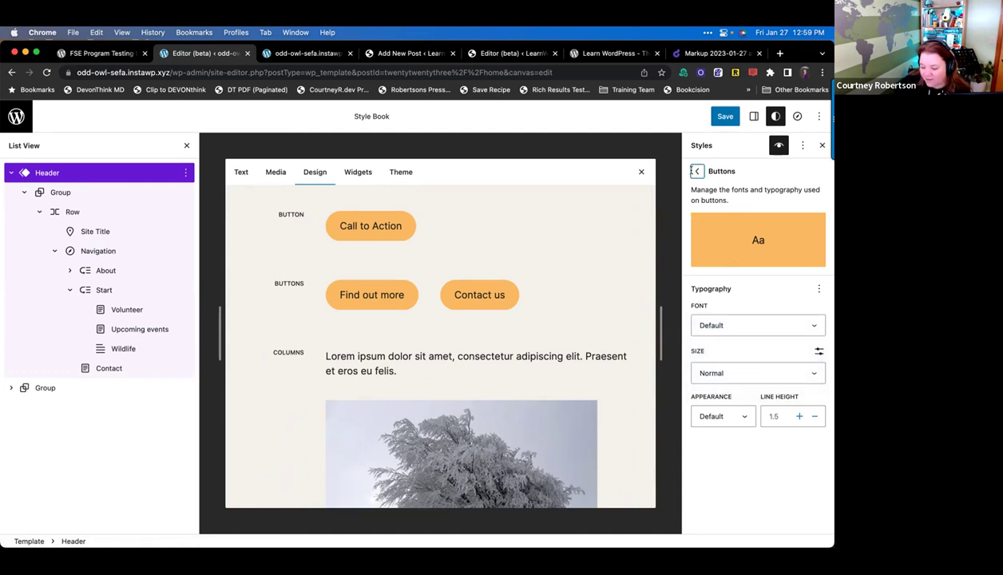
left_click(693, 171)
left_click(697, 171)
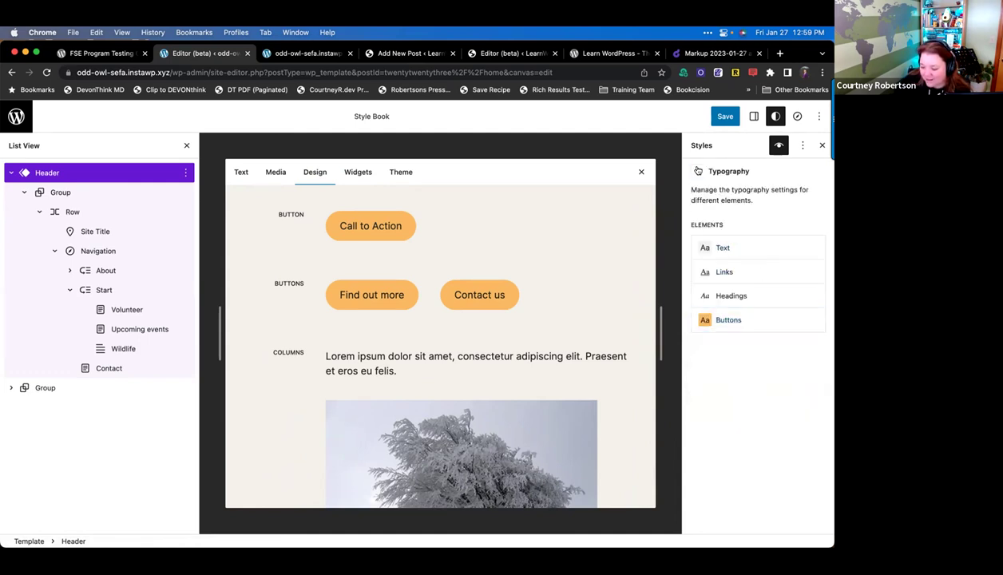
- Set the default button background color for the site to Luminous vivid orange and return to the main Styles overview
left_click(729, 327)
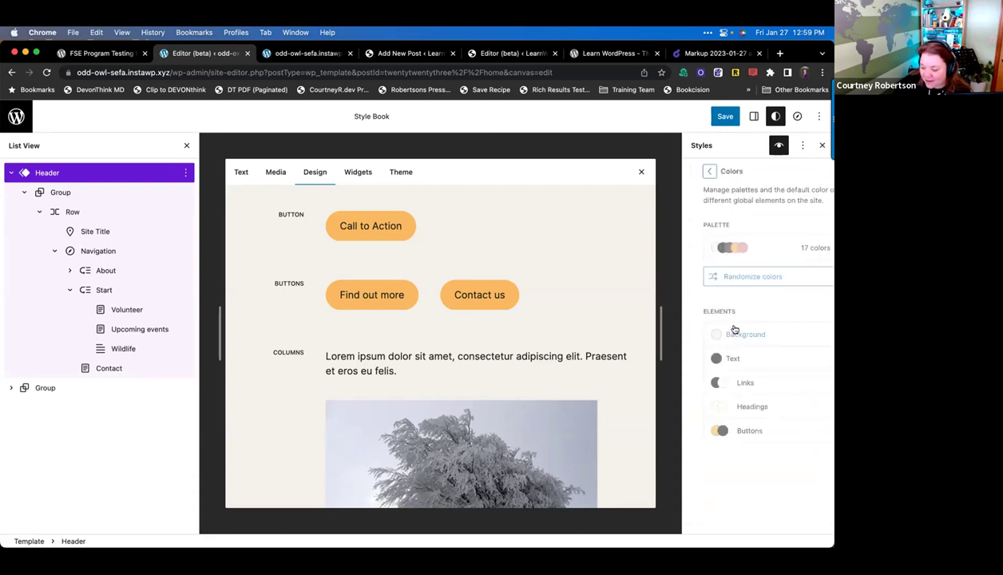
left_click(764, 433)
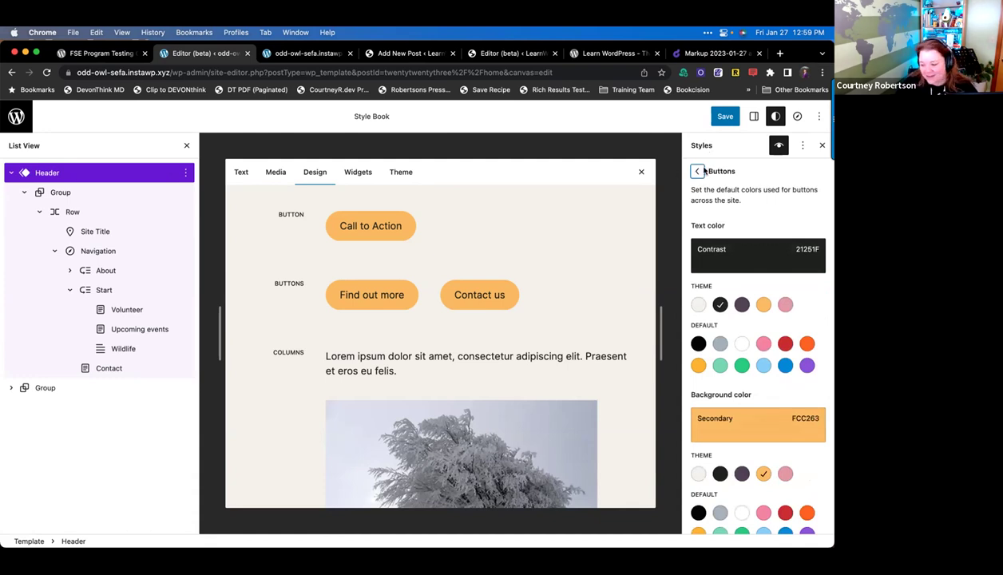
left_click(698, 171)
left_click(698, 173)
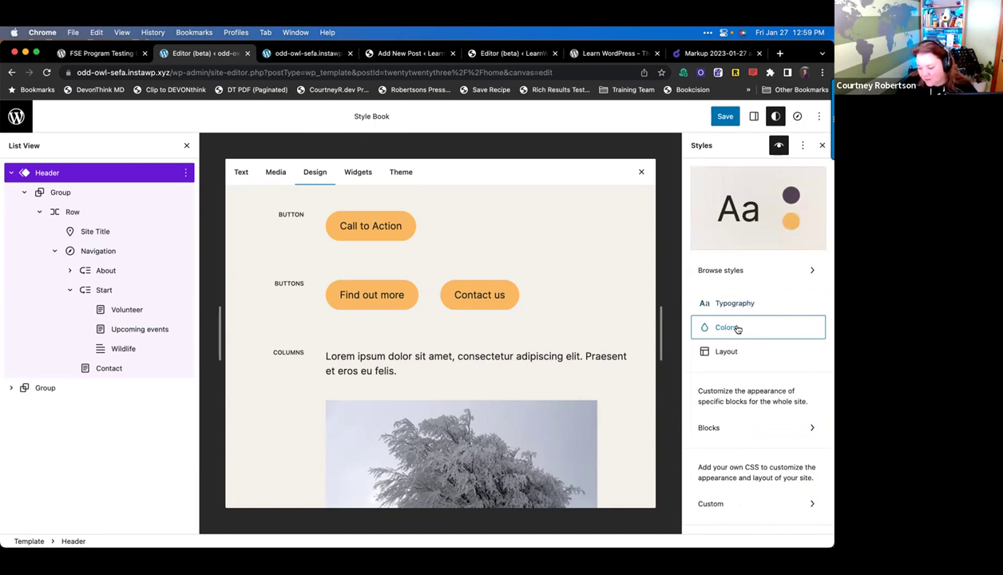
left_click(737, 329)
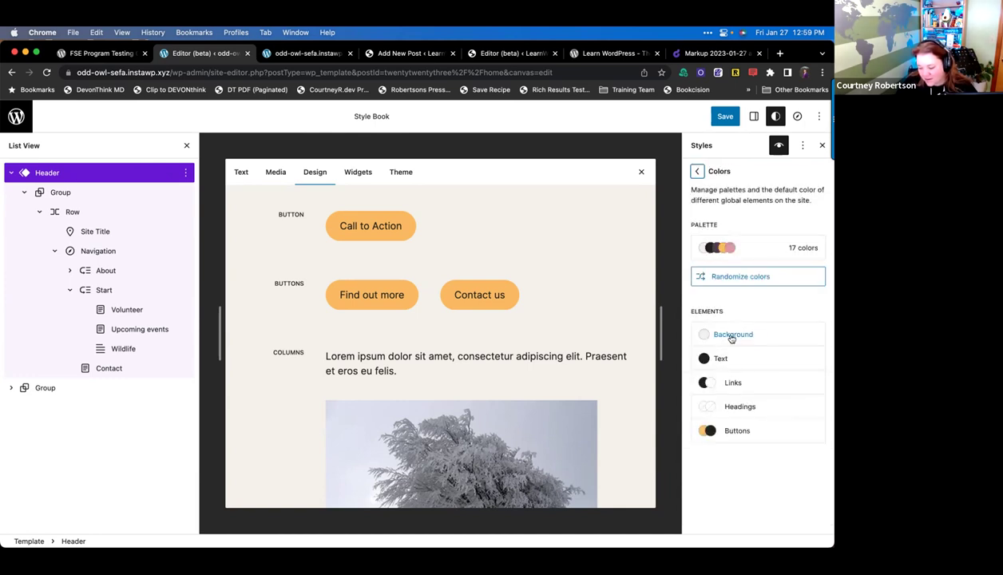
left_click(735, 432)
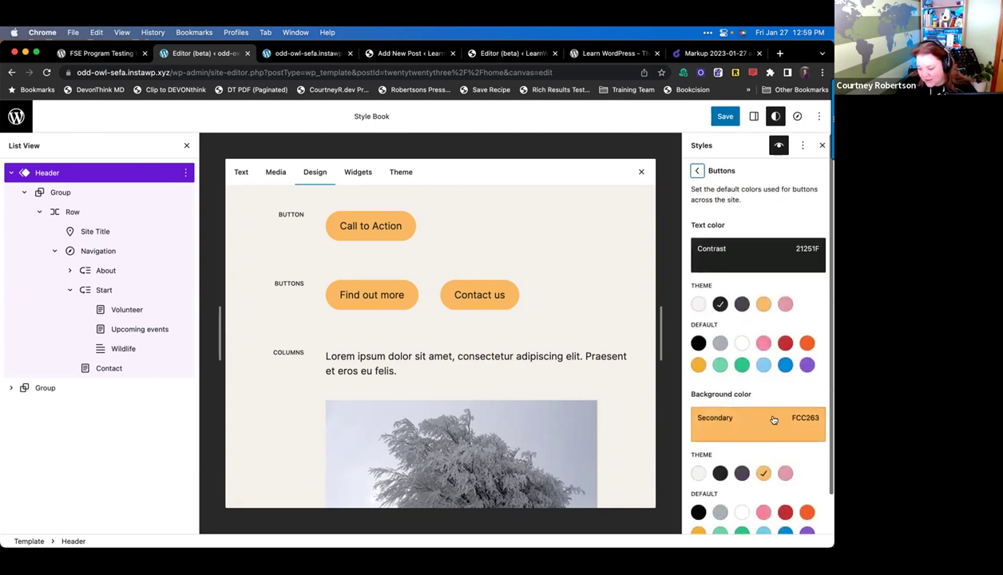
scroll(772, 416, "down", 2)
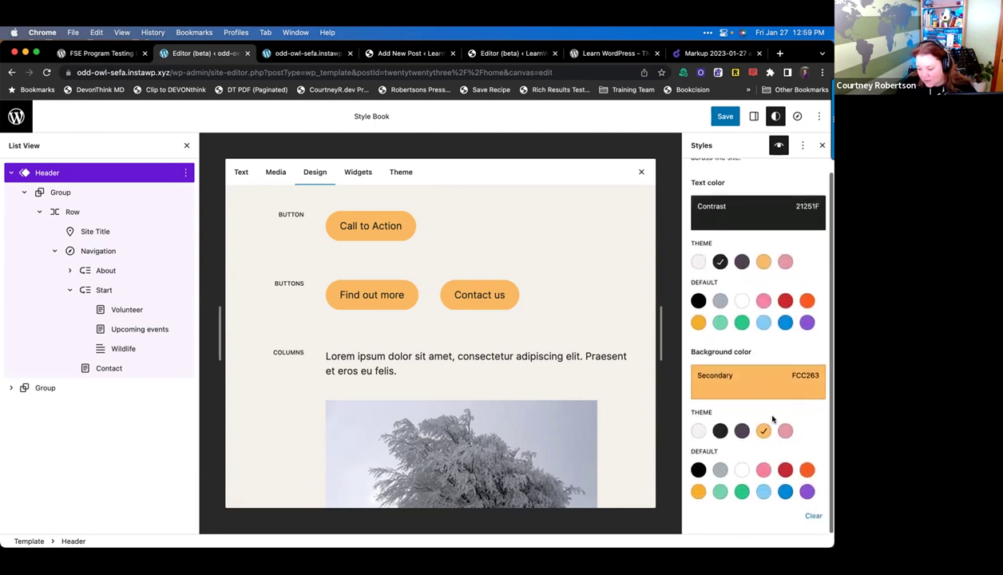
left_click(806, 469)
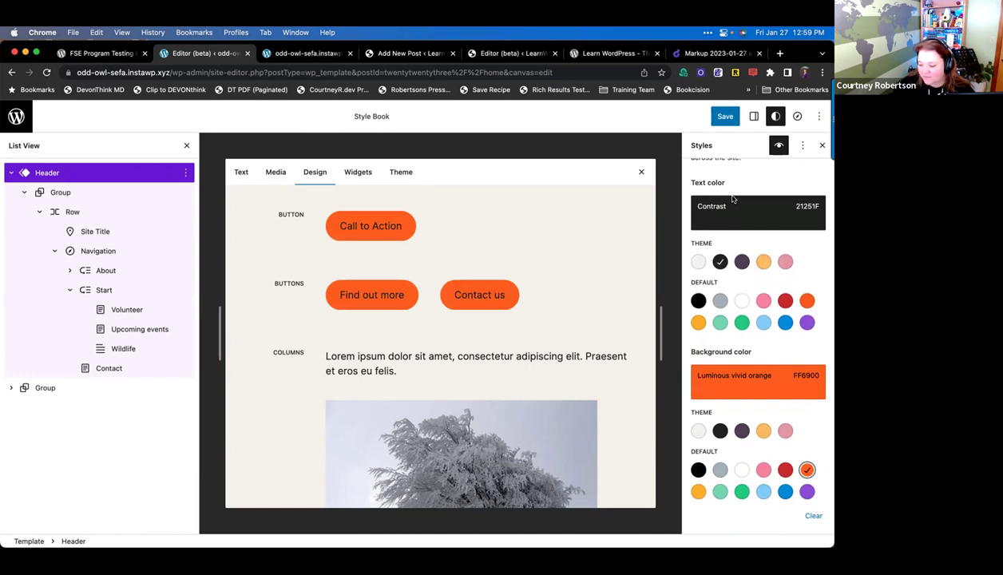
scroll(767, 383, "up", 2)
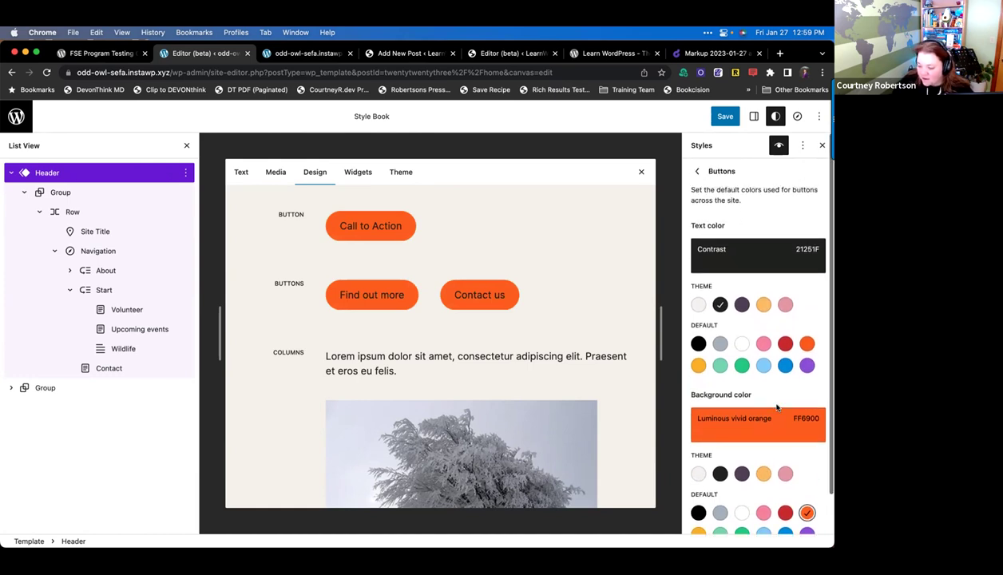
left_click(695, 171)
left_click(695, 171)
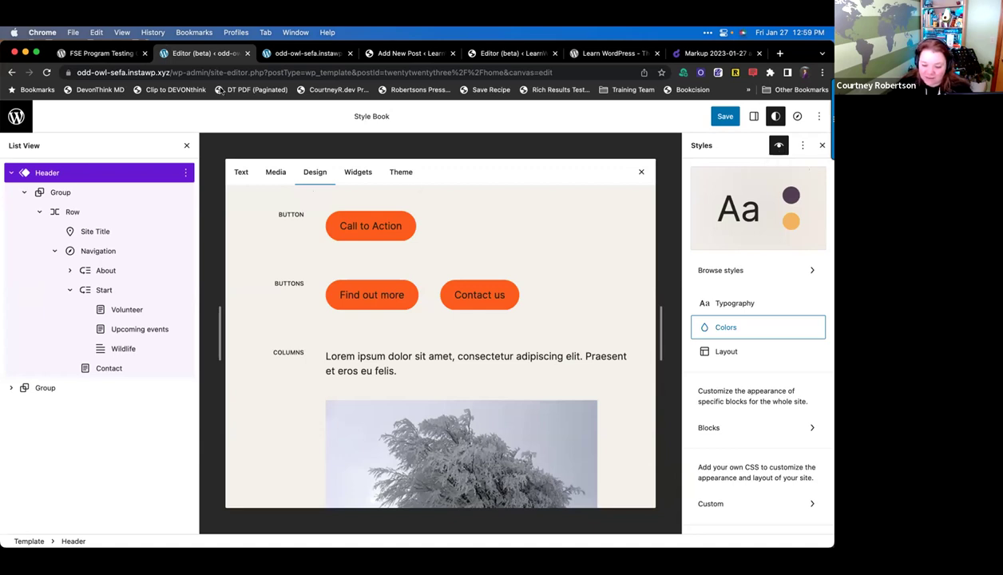
- Switch to the FSE testing call page and highlight step 17 about randomizing colors
left_click(100, 53)
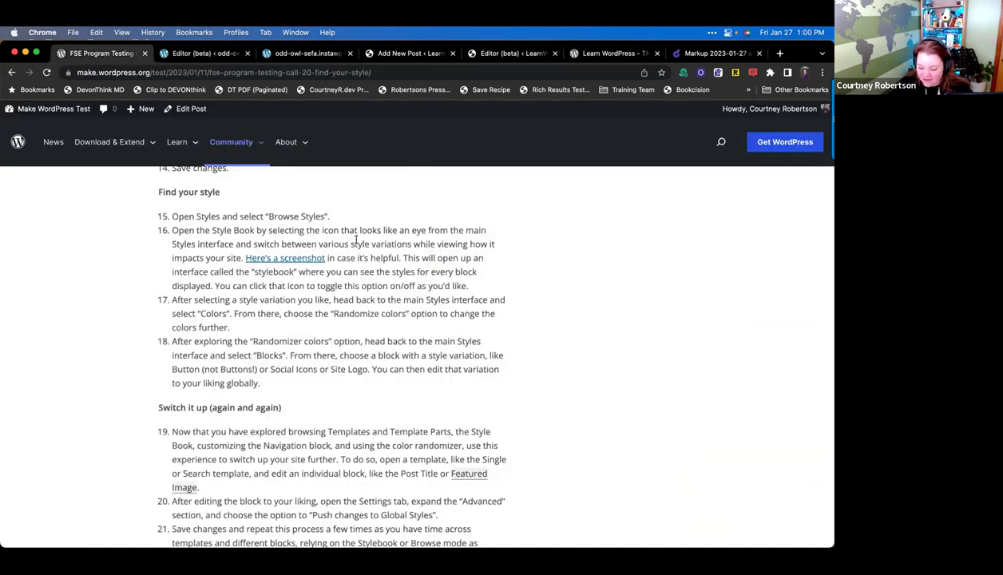
scroll(356, 239, "down", 1)
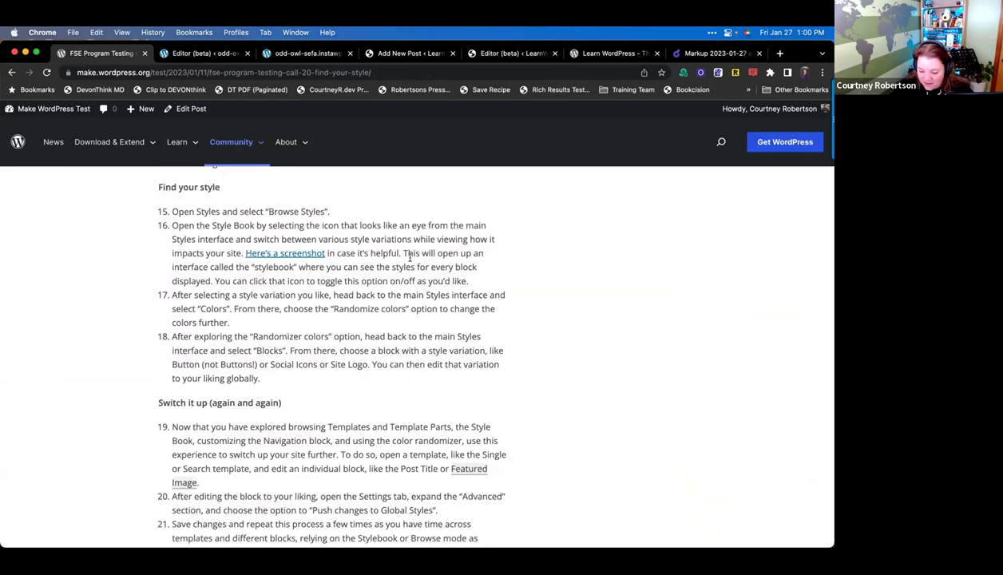
left_click_drag(195, 294, 368, 311)
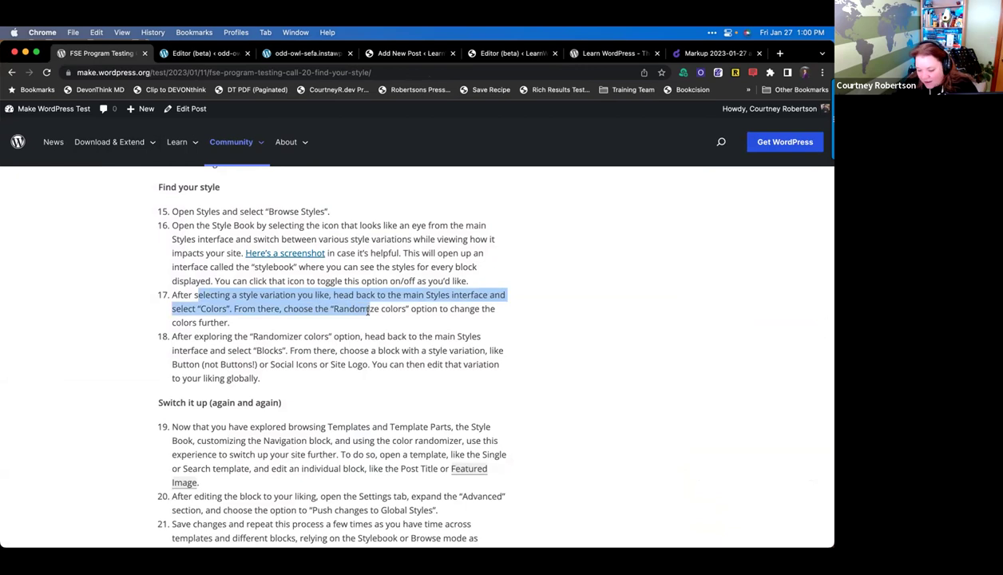
left_click_drag(285, 314, 251, 323)
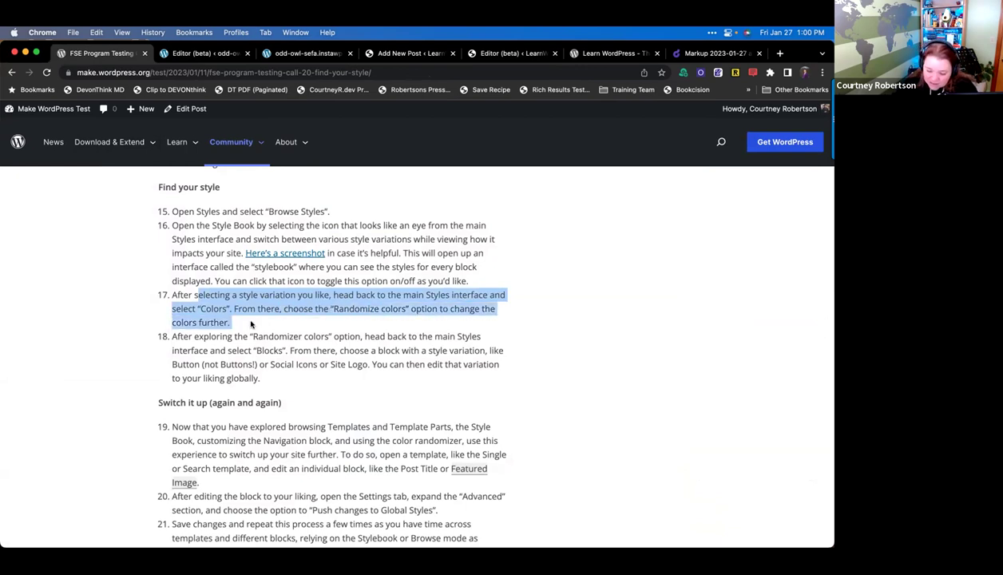
key("super+m")
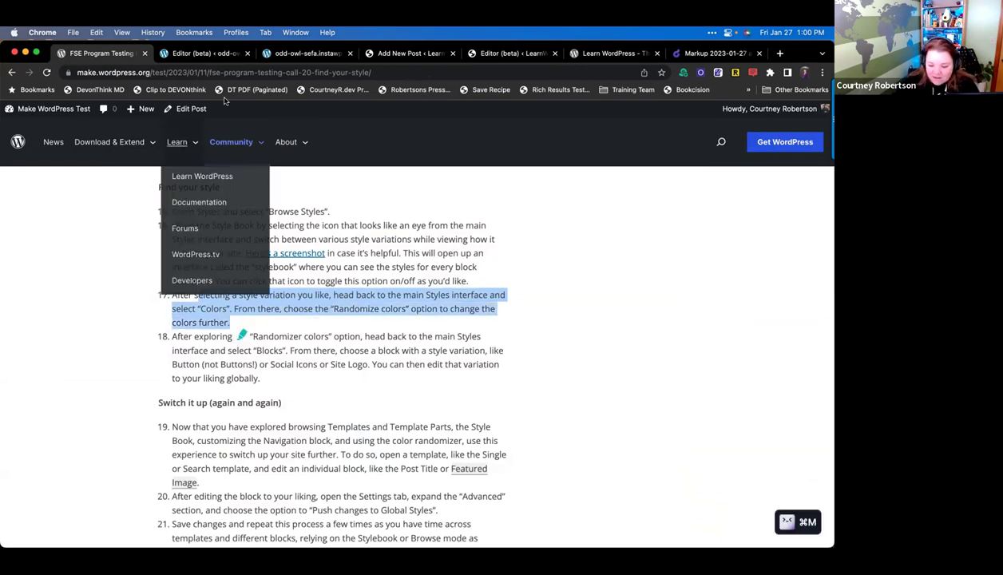
- Return to the site editor and randomize the site's color palette several times from the Colors styles
left_click(175, 56)
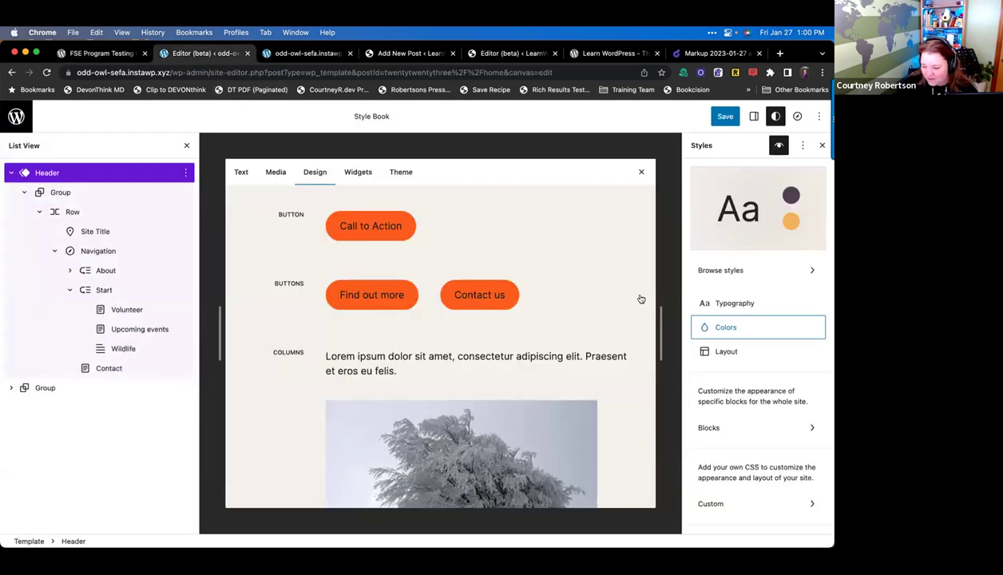
left_click(726, 328)
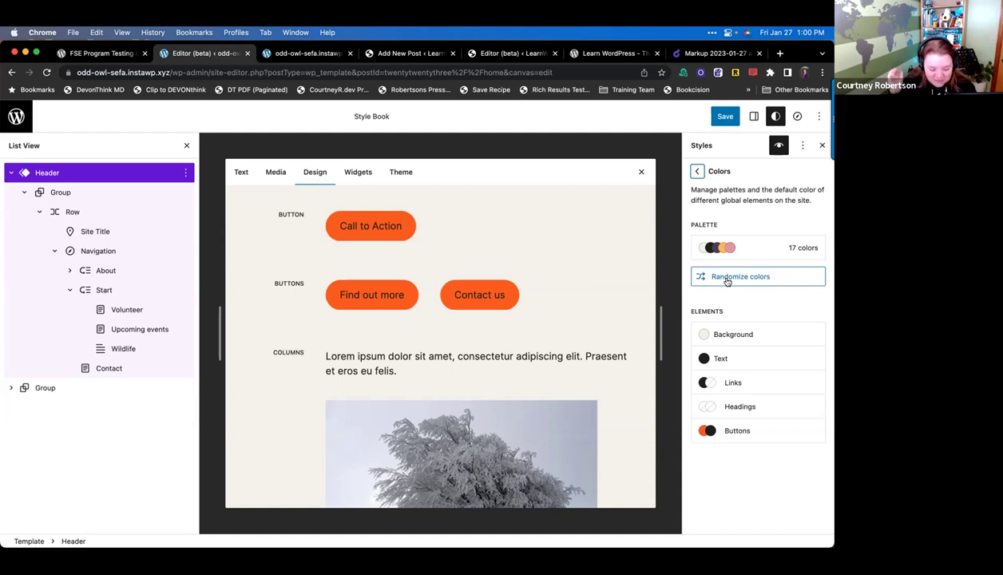
mouse_move(776, 169)
left_click(757, 277)
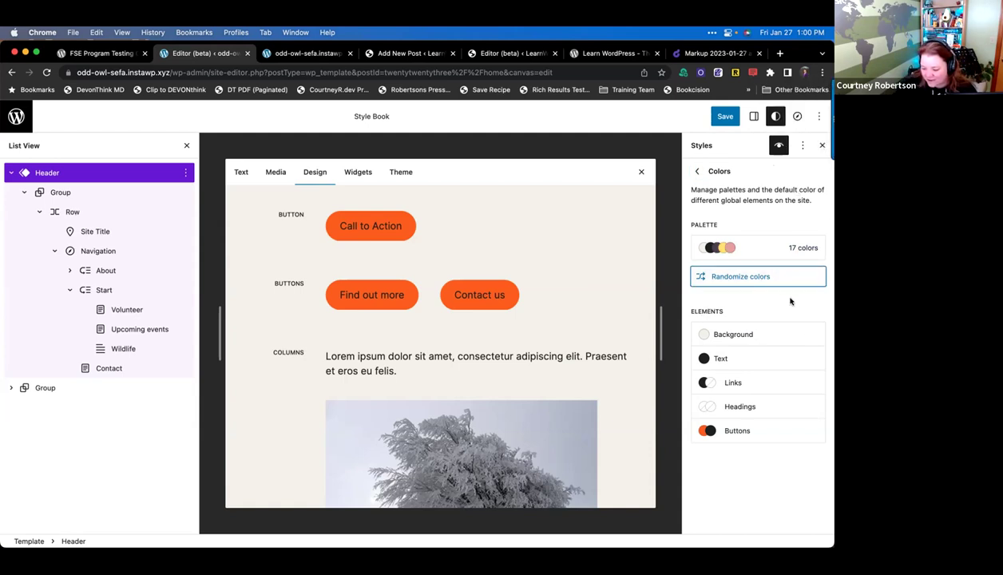
left_click(741, 277)
left_click(741, 277)
left_click(741, 276)
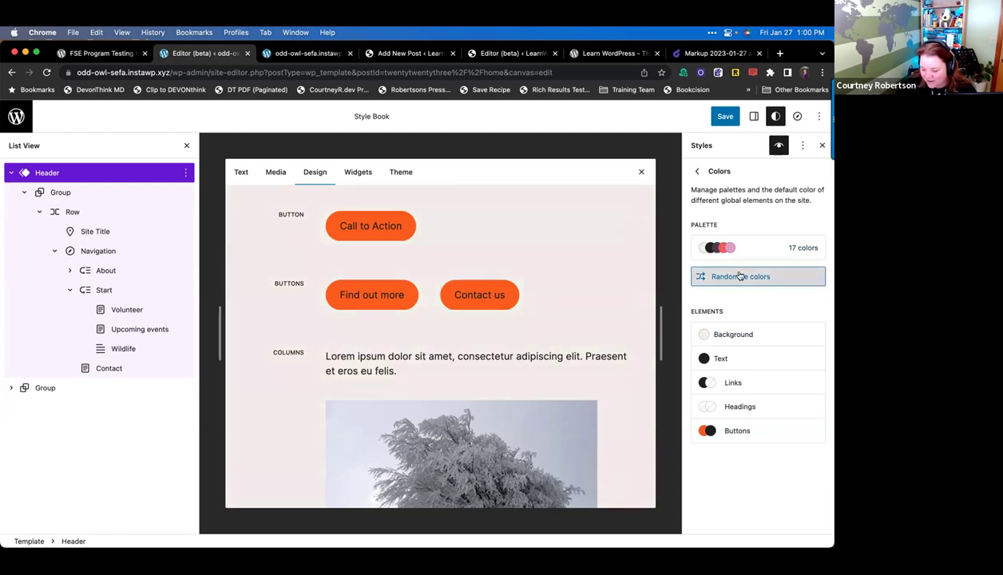
left_click(741, 276)
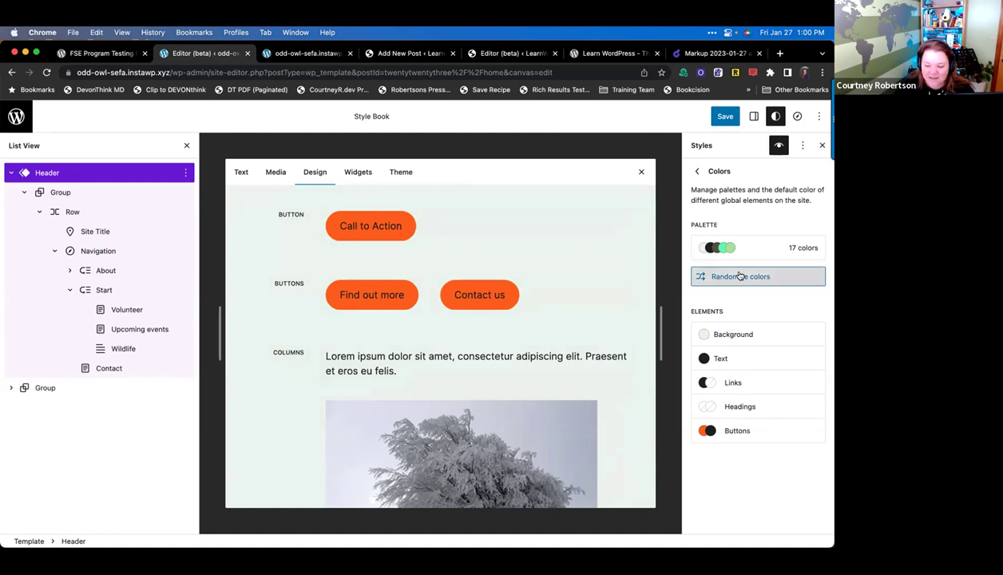
left_click(741, 276)
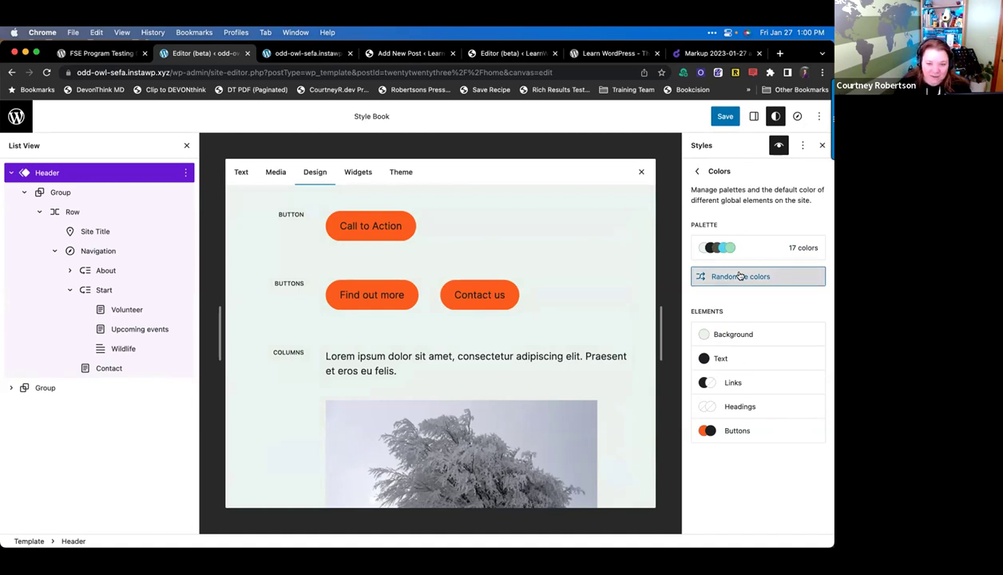
- Set the default button background color to the theme's Primary color and return to the Colors overview
left_click(747, 431)
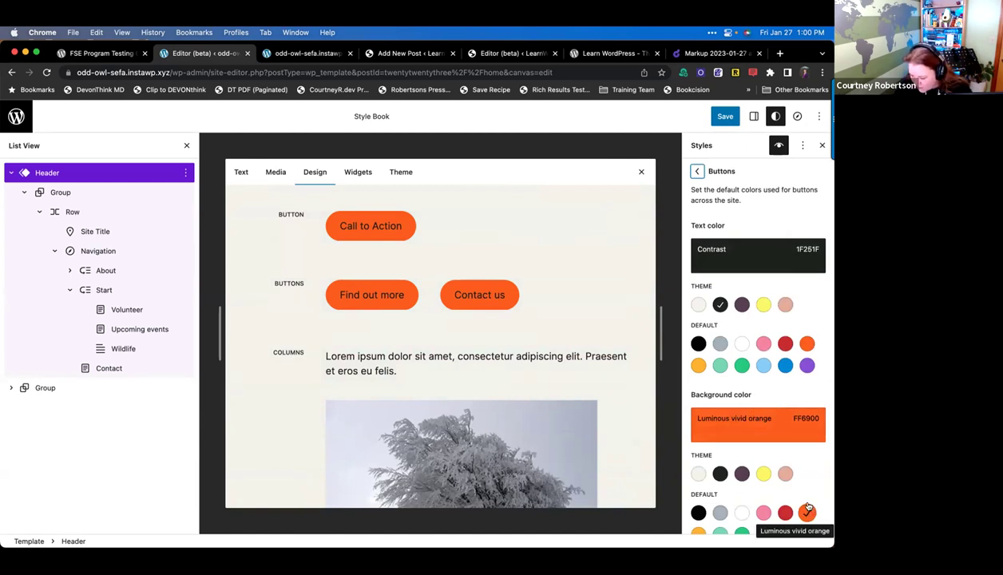
left_click(743, 474)
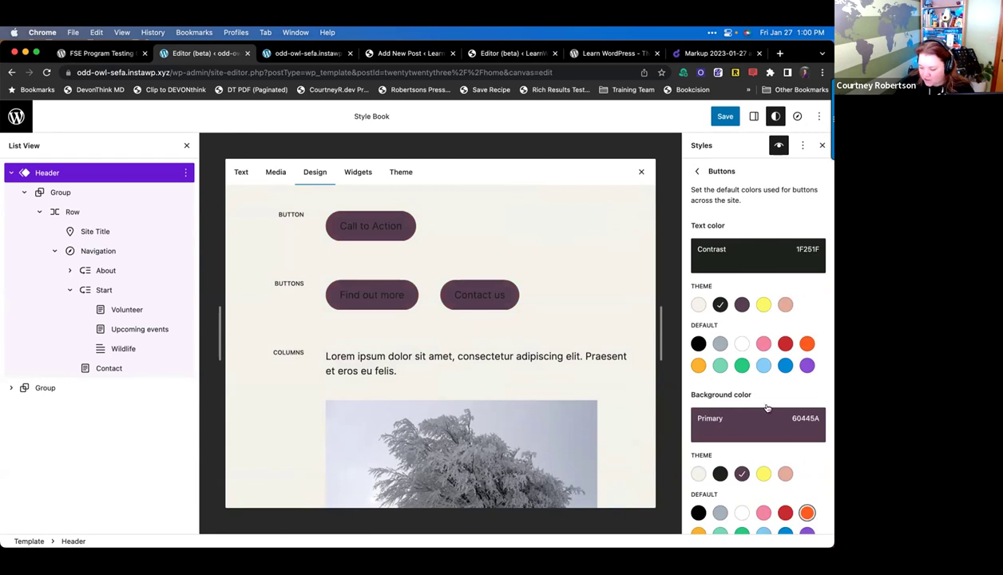
left_click(697, 171)
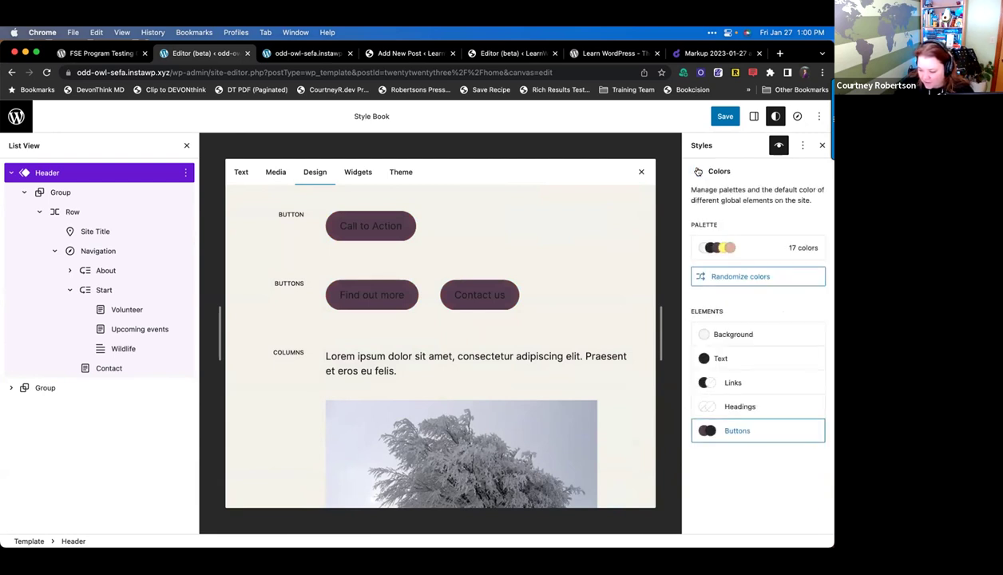
- View the solid color palette, and randomize the colors several more times with the Primary-colored buttons in the preview
left_click(770, 250)
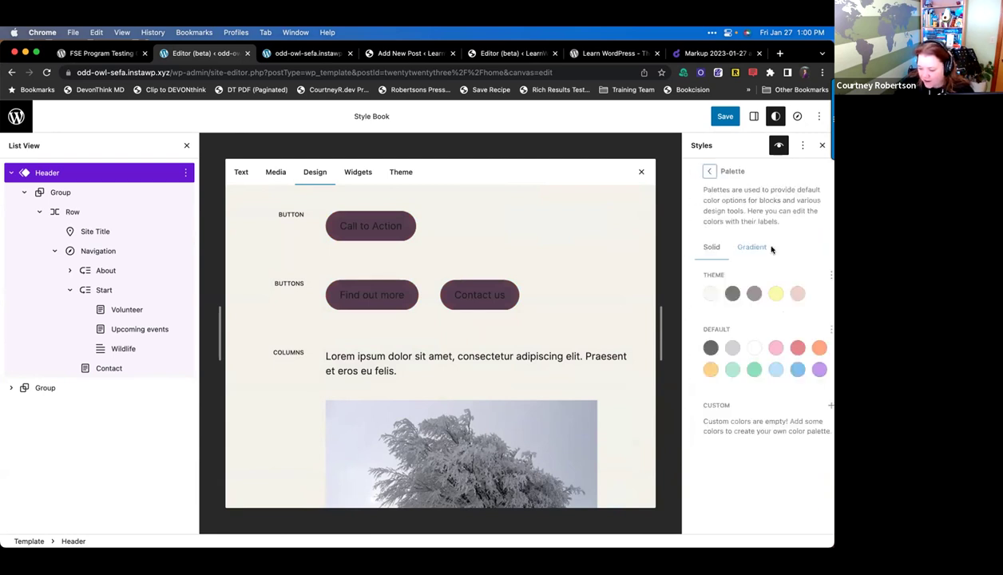
left_click(695, 171)
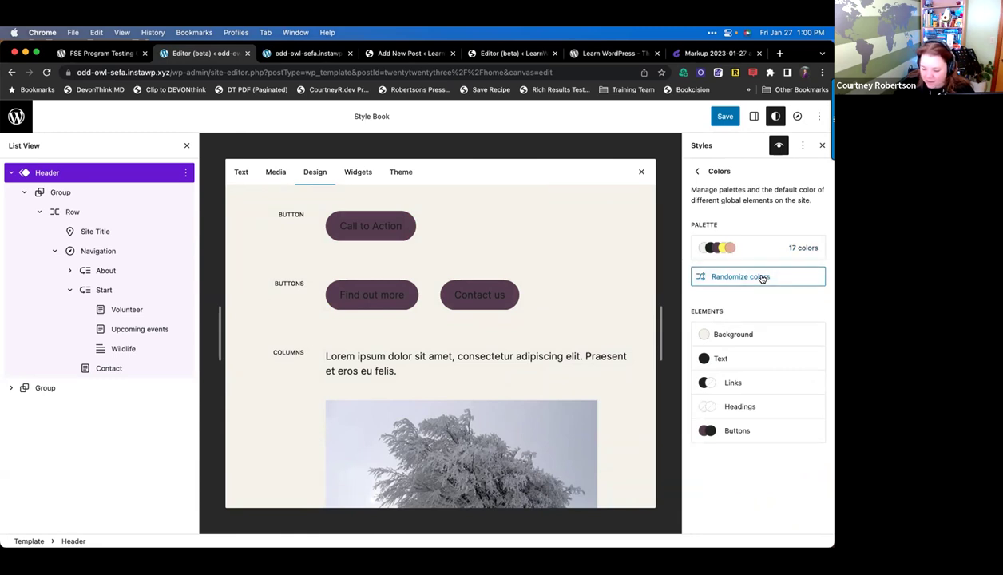
left_click(741, 278)
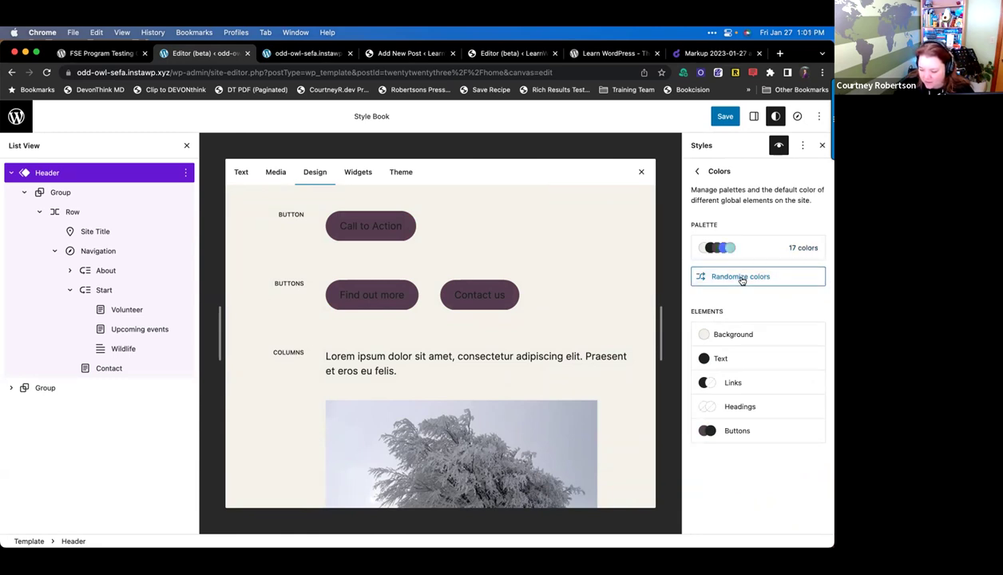
left_click(741, 278)
left_click(742, 278)
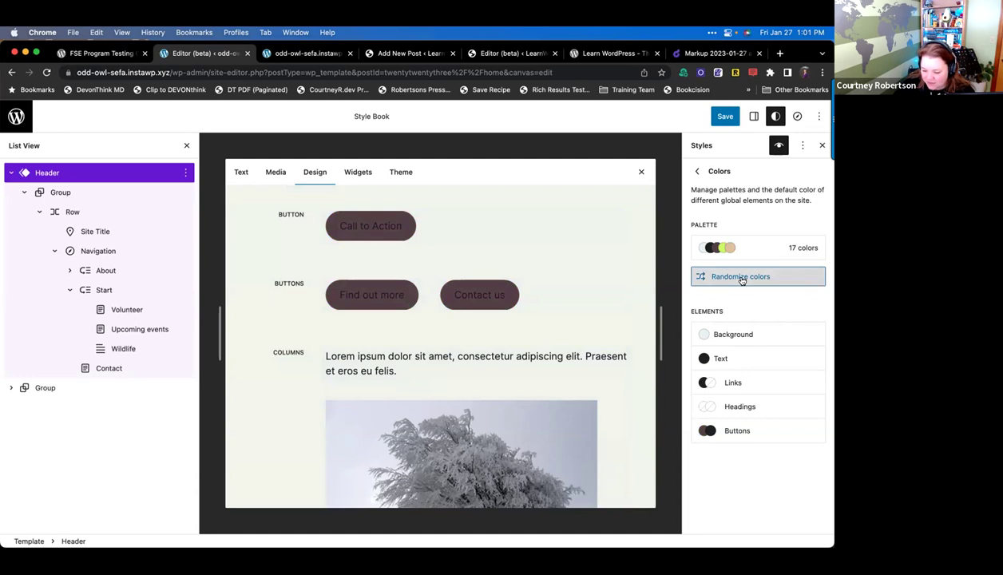
left_click(742, 278)
left_click(742, 278)
left_click(741, 278)
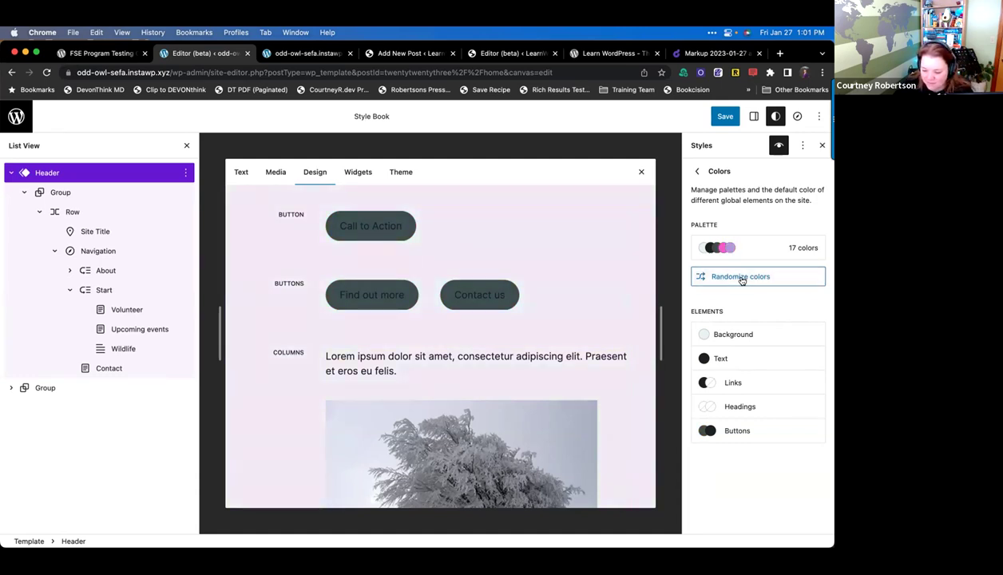
- Randomize the site's color palette six more times against the Style Book's Design examples
left_click(741, 278)
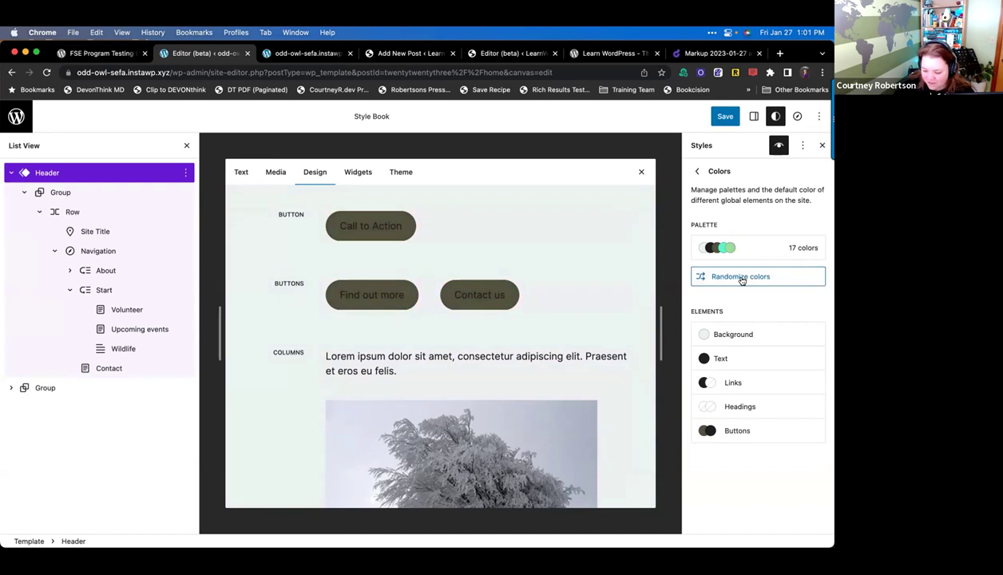
left_click(741, 278)
left_click(742, 278)
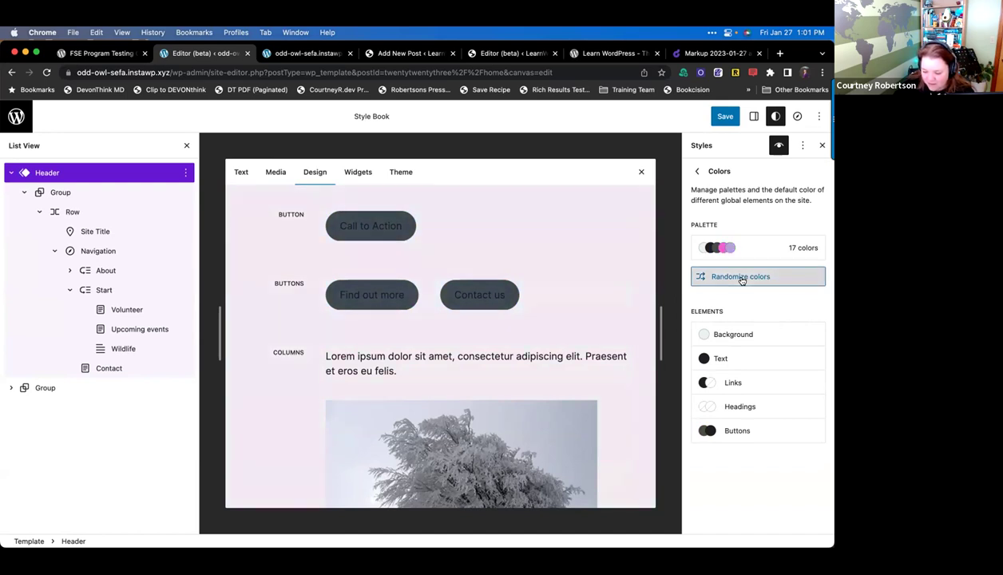
left_click(741, 278)
left_click(742, 279)
left_click(742, 279)
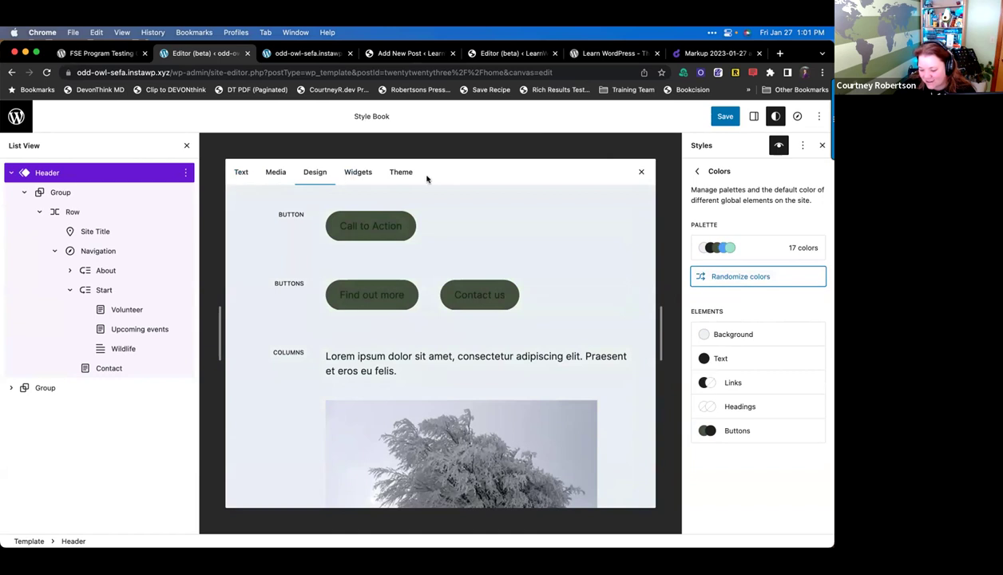
- View the Theme and Widgets examples in the Style Book and close the Style Book
left_click(402, 172)
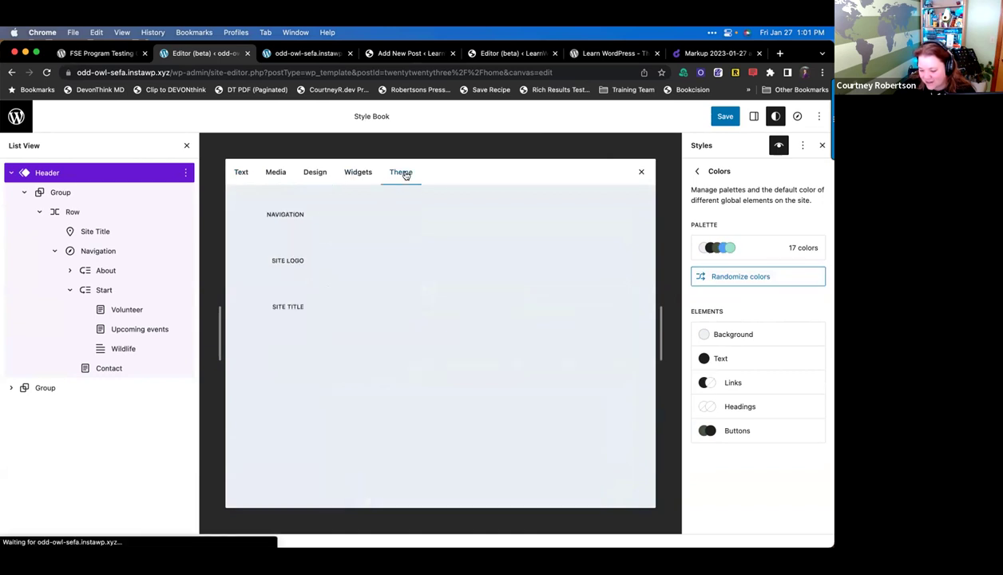
left_click(356, 173)
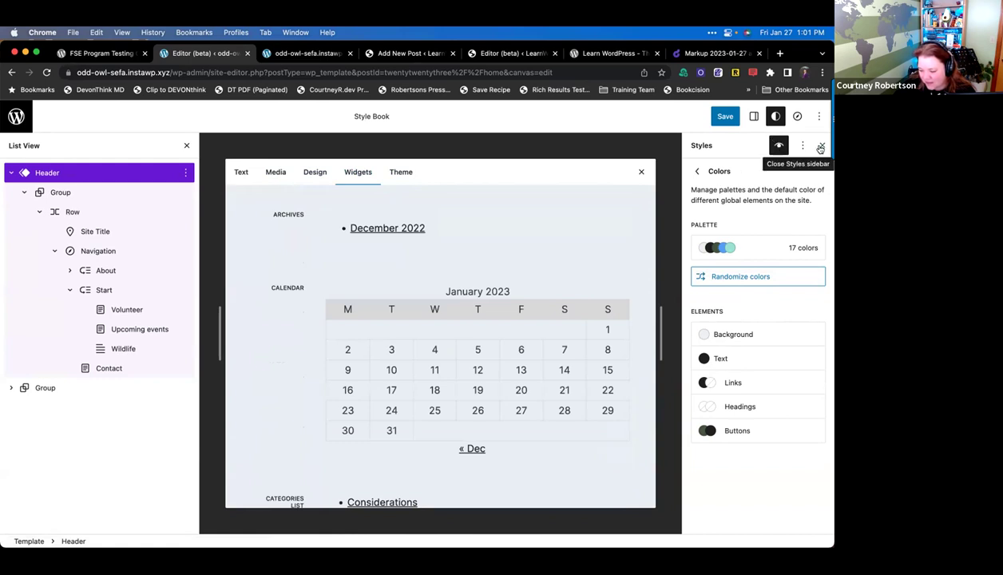
left_click(780, 146)
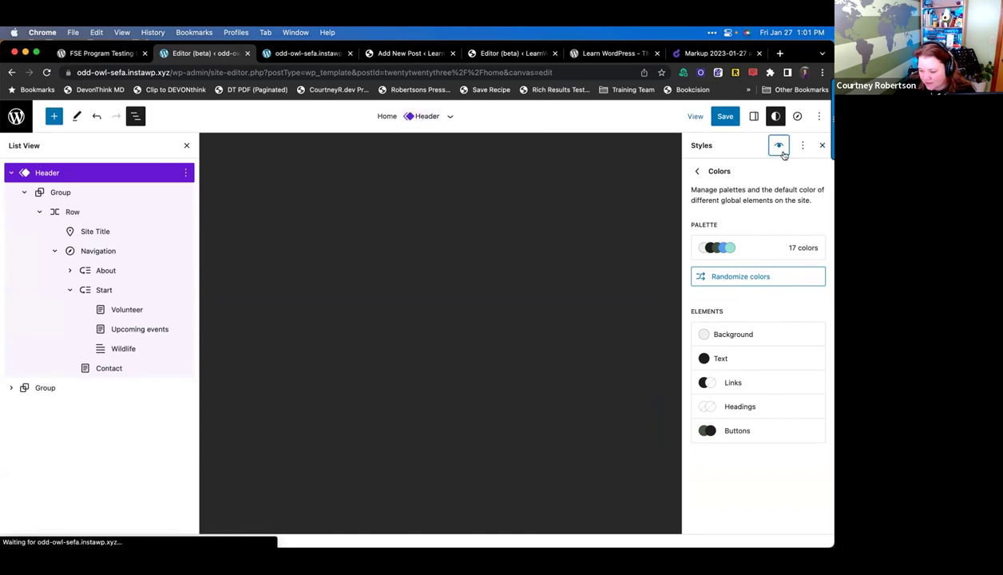
- Randomize the color palette three times with the Home template as the preview
left_click(769, 278)
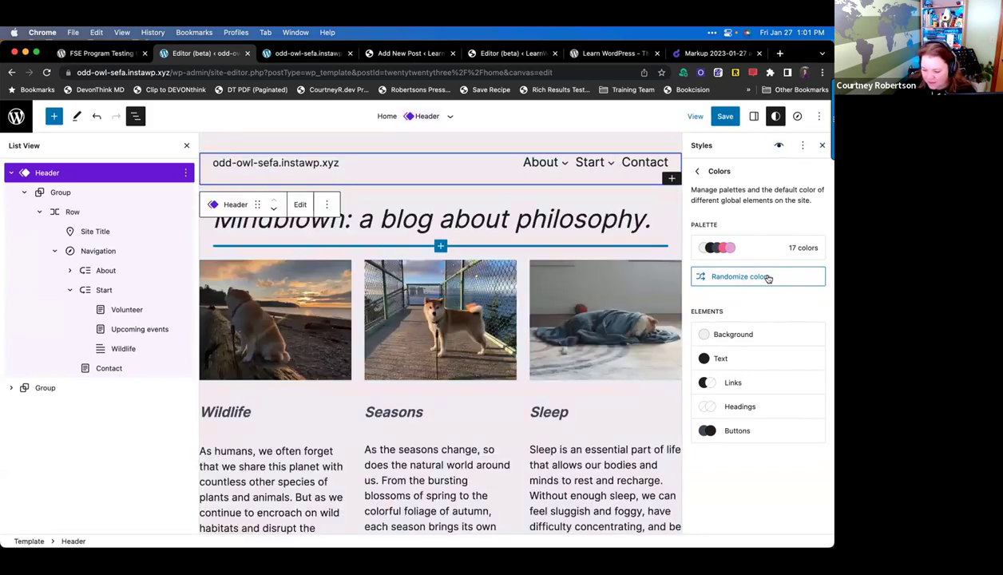
left_click(769, 278)
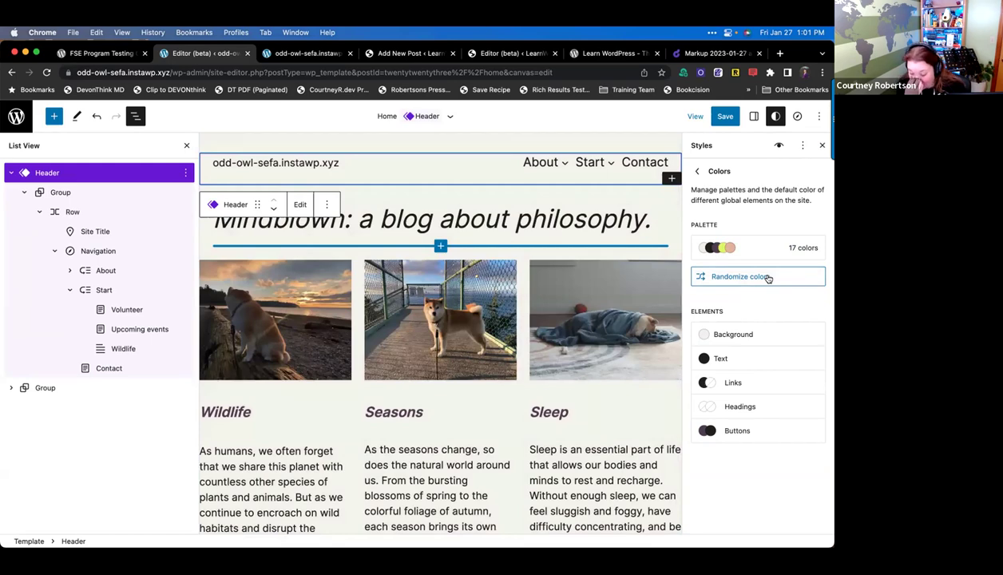
left_click(767, 277)
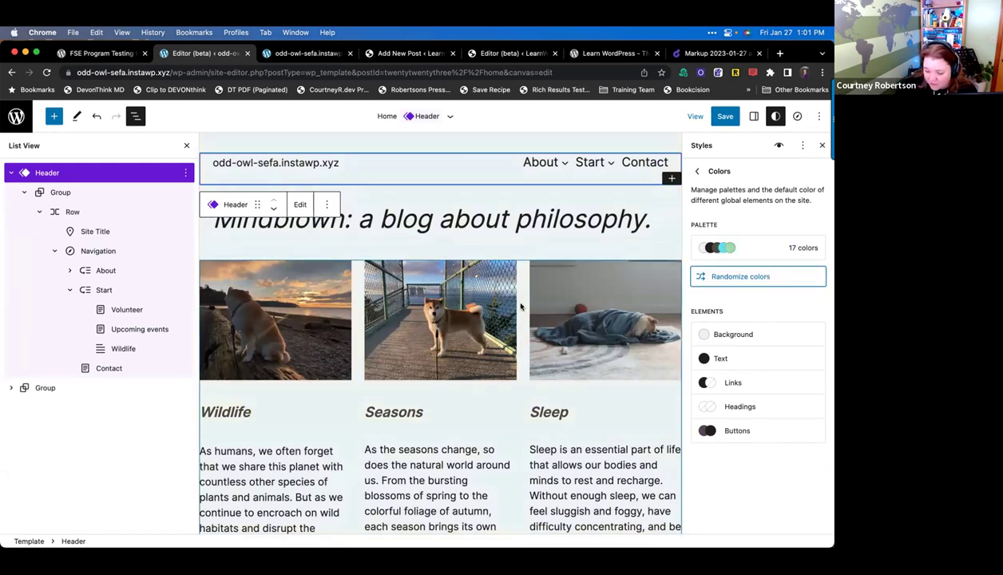
- Randomize the color palette repeatedly while checking the text contrast of the Home template's Get In Touch button
scroll(520, 307, "down", 15)
scroll(521, 307, "up", 3)
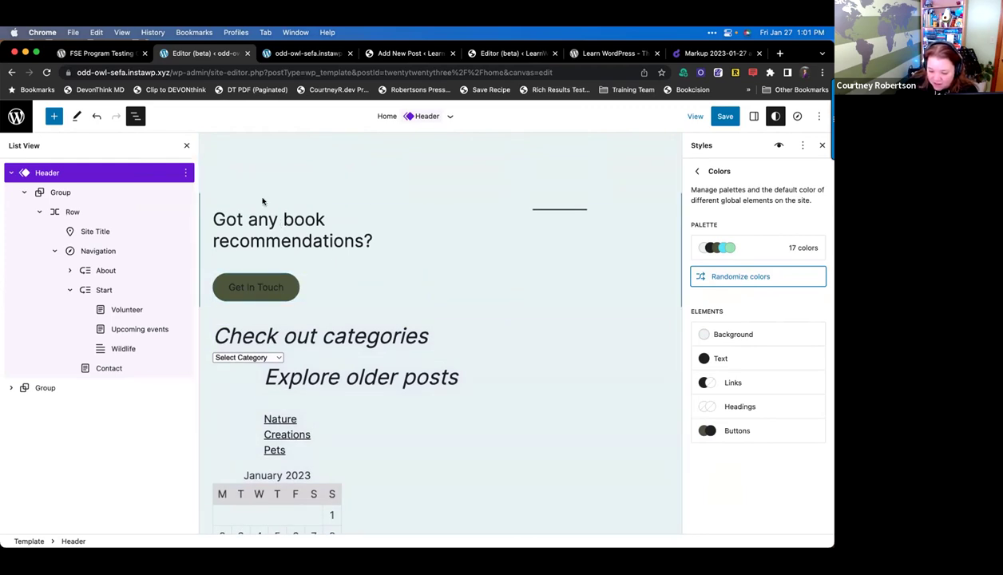
scroll(264, 239, "up", 5)
scroll(286, 351, "down", 4)
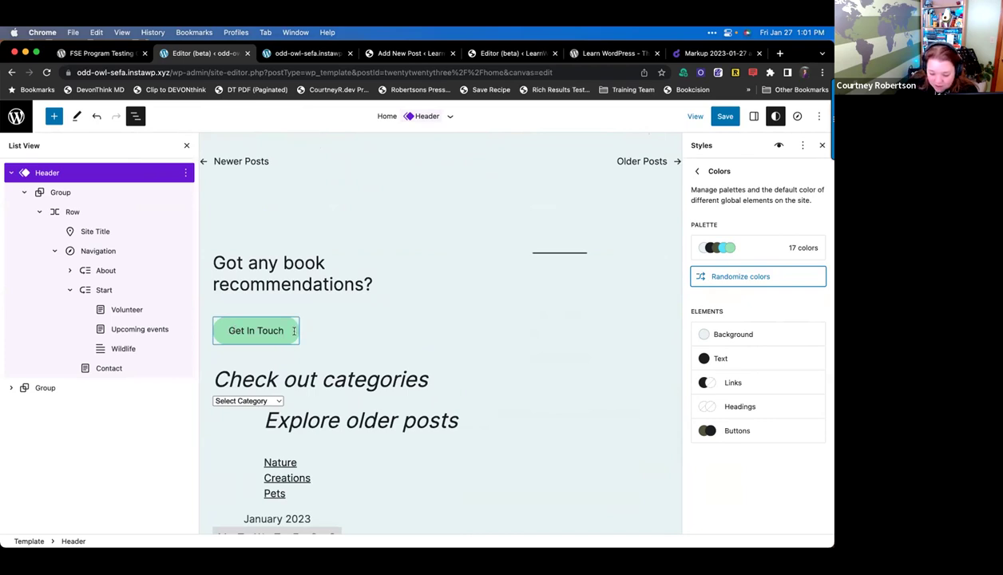
left_click(774, 274)
left_click(774, 274)
left_click(774, 274)
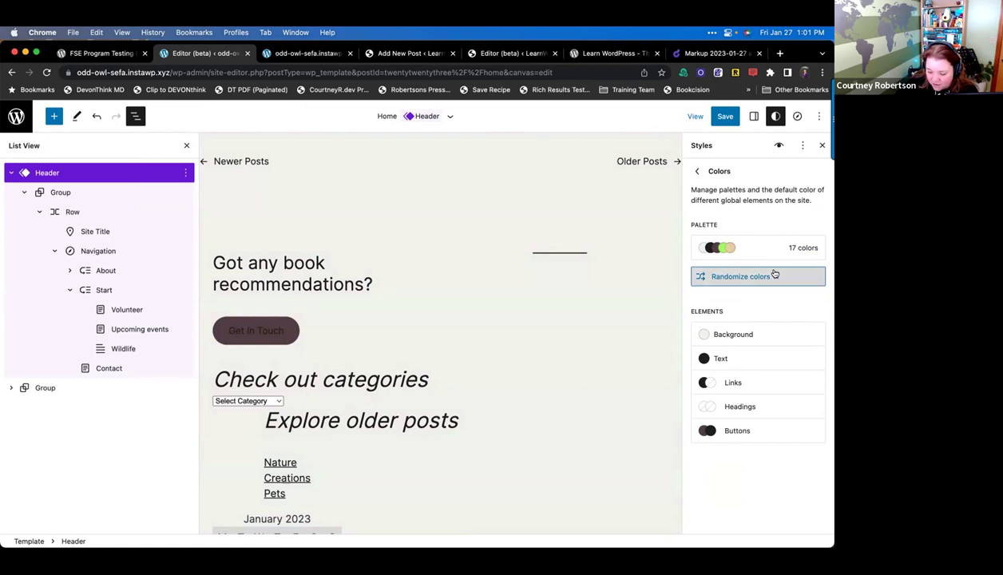
left_click(774, 274)
left_click(774, 274)
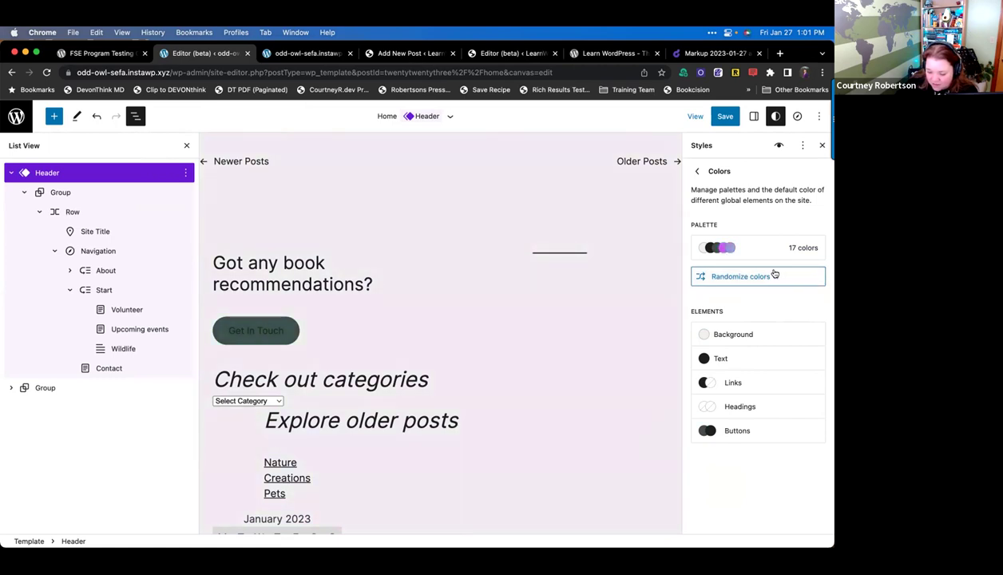
left_click(774, 274)
left_click(770, 275)
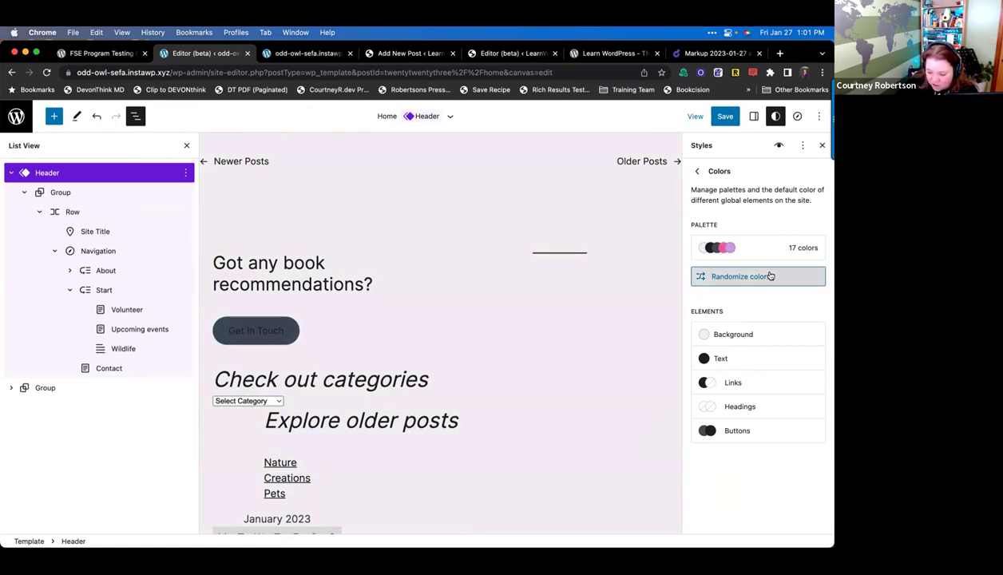
left_click(771, 275)
left_click(770, 276)
left_click(770, 276)
left_click(770, 276)
left_click(774, 277)
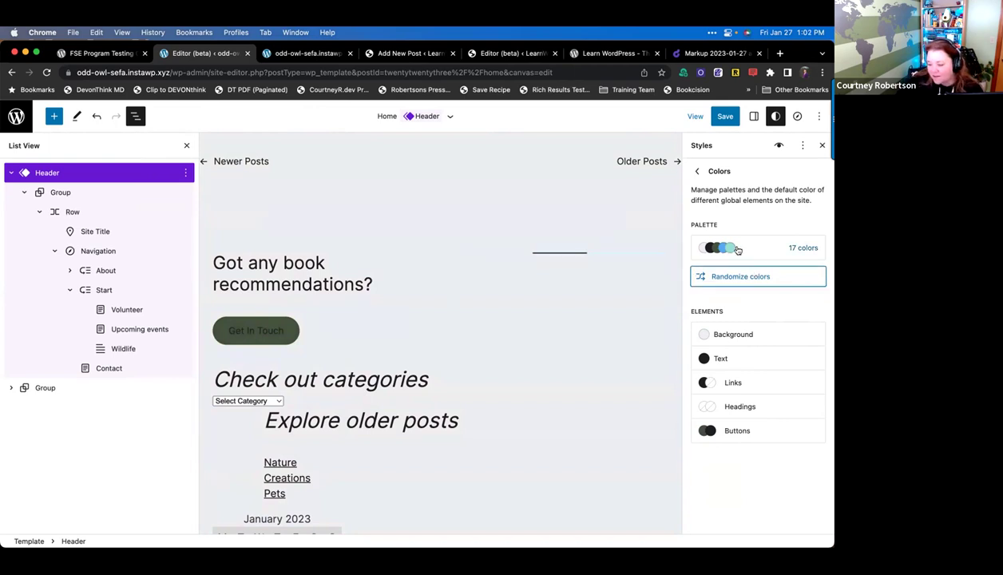
left_click(746, 277)
left_click(746, 277)
left_click(747, 277)
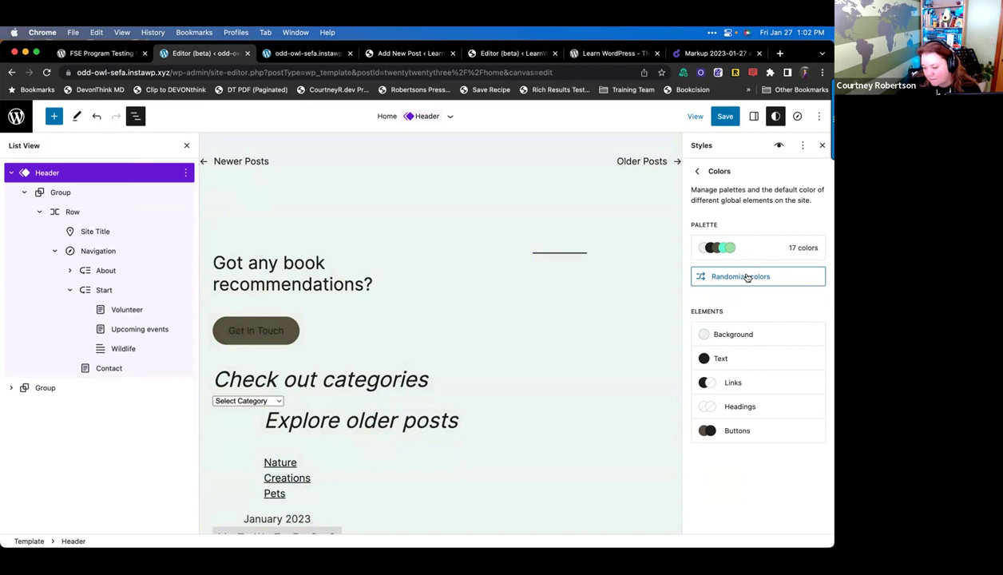
left_click(746, 277)
left_click(747, 277)
left_click(747, 277)
left_click(747, 277)
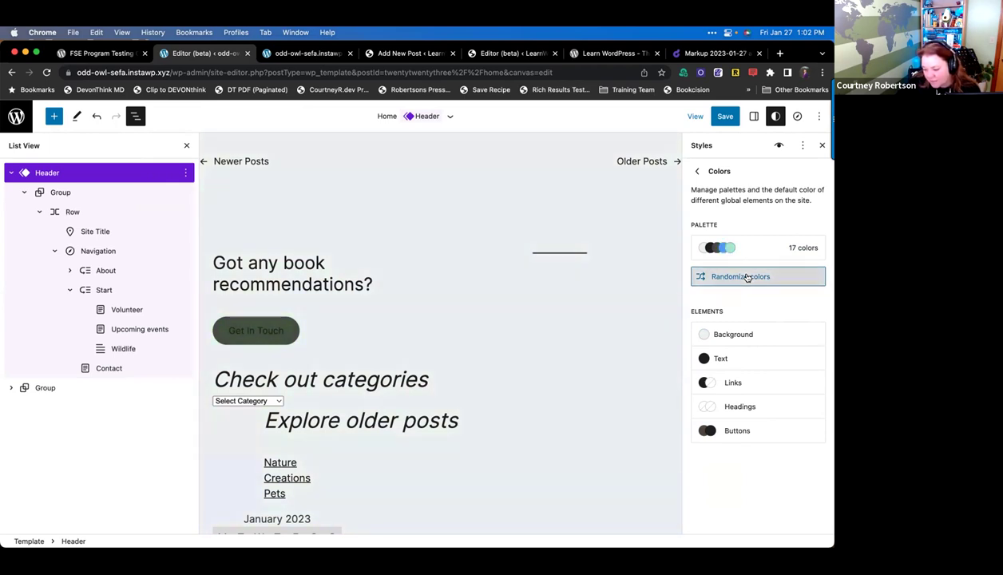
left_click(747, 277)
left_click(747, 277)
left_click(747, 277)
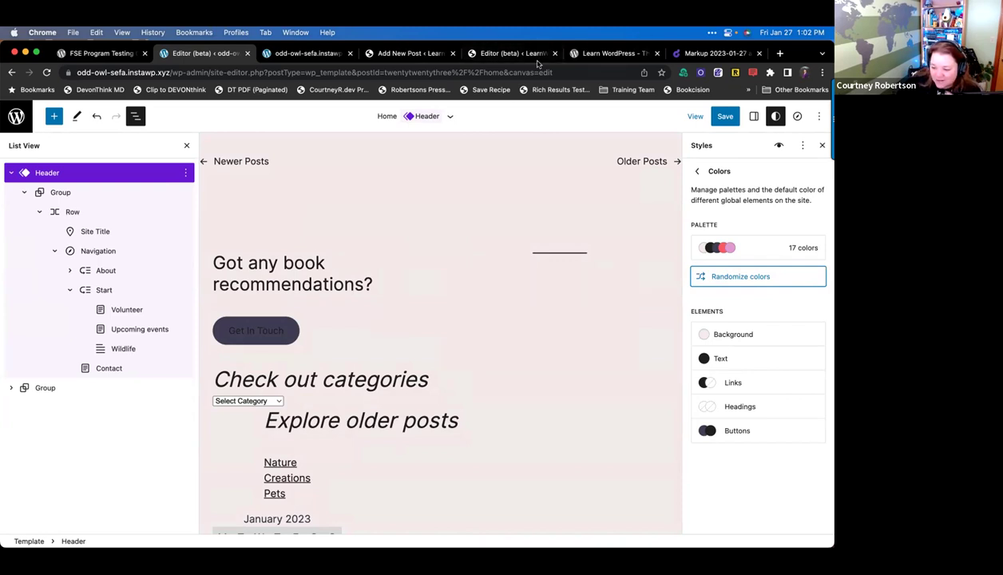
- Switch to the feedback post draft and add the sub-item "6.2" below "6.1" in the numbered list
left_click(411, 53)
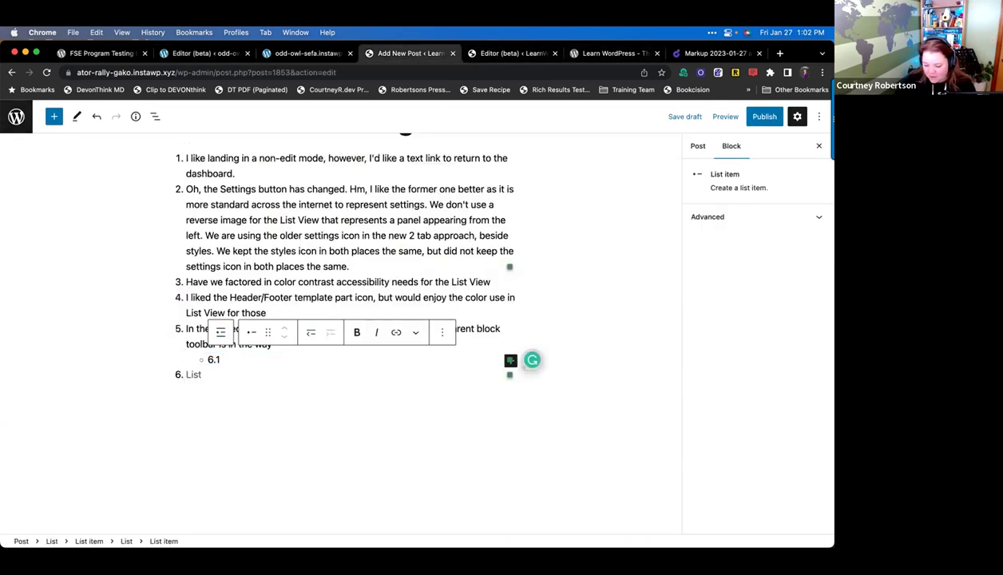
key("Return")
type("6.2")
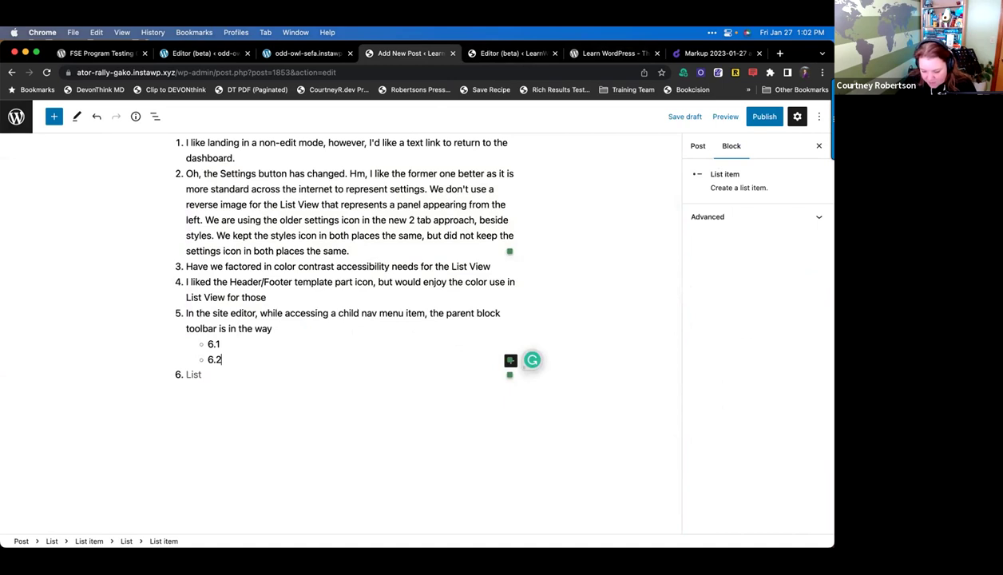
- Write list item 6: "Randomize colors had some button color contrast issues. Can we create rules that test for contrast that meets accessibility."
left_click(189, 375)
type("Randomiz")
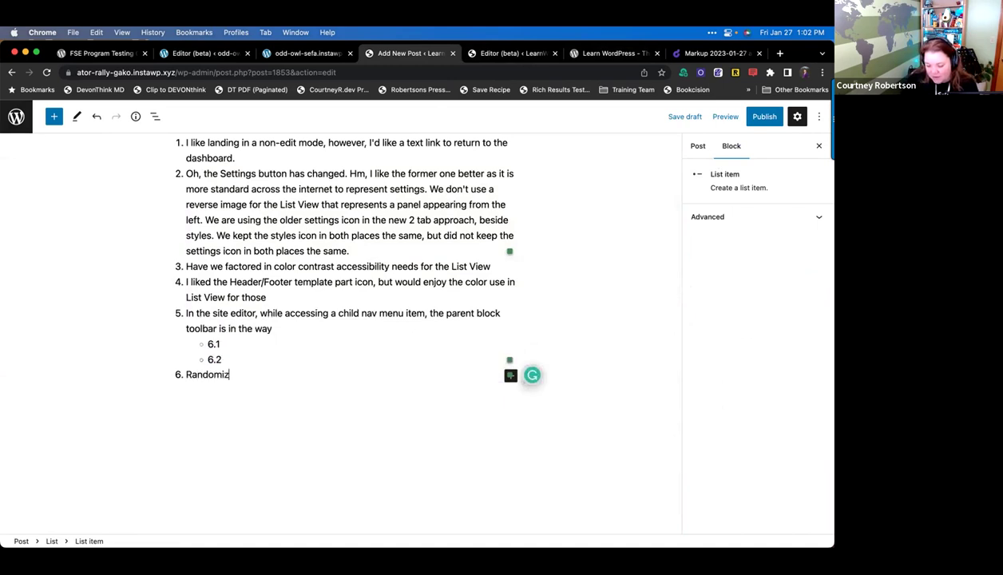
type("e colors had ")
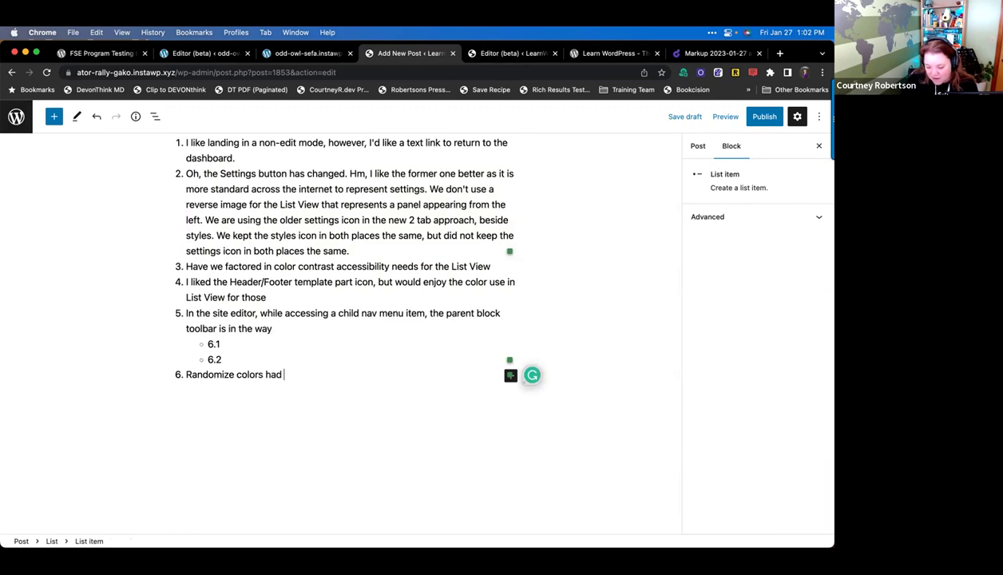
type("some butt")
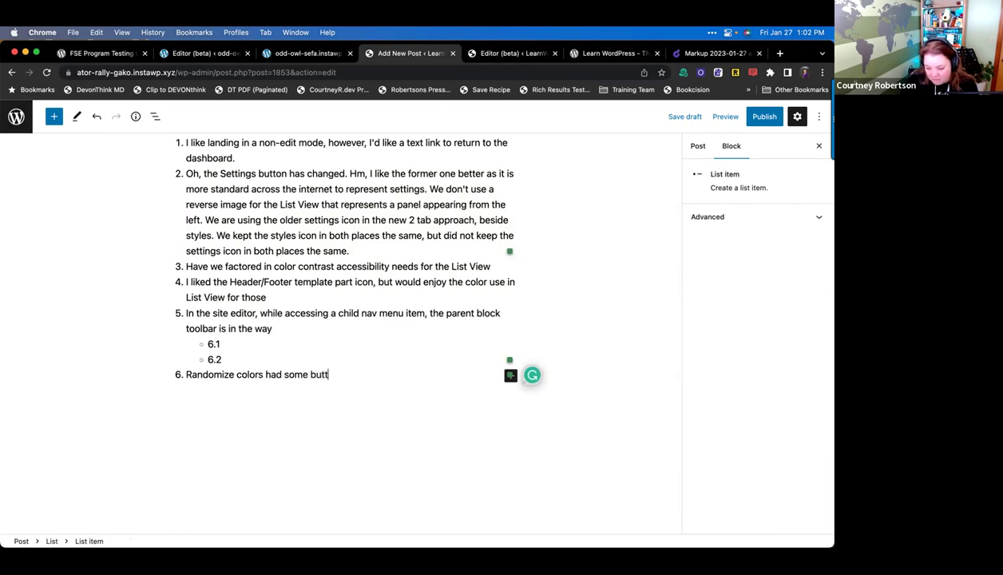
type("on color contra")
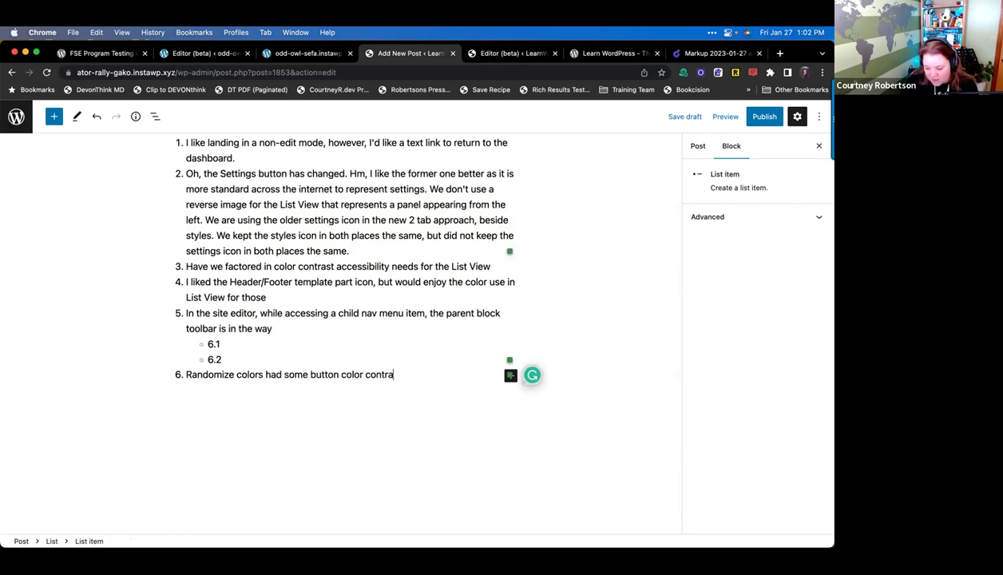
type("st issues. Can we c")
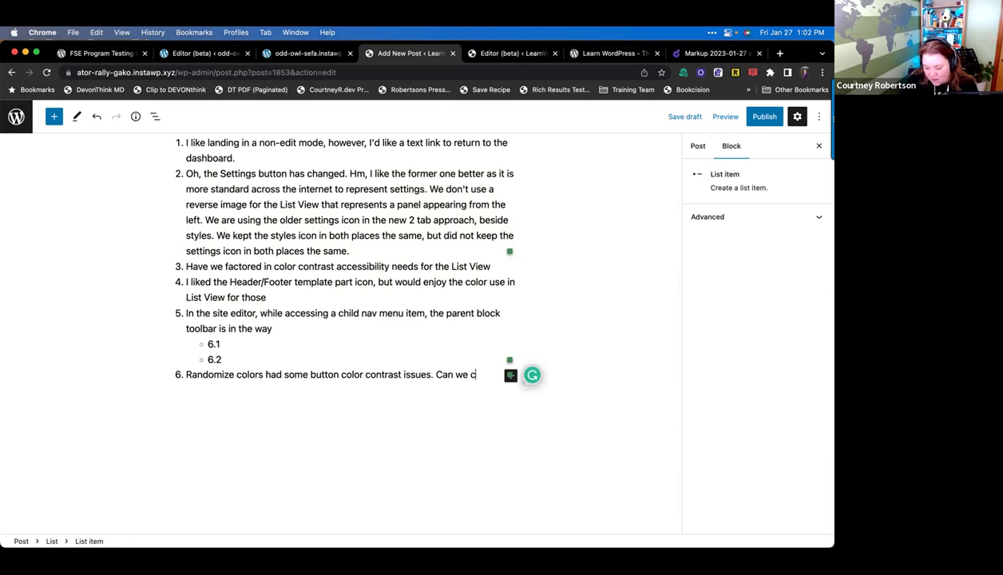
type("reate r")
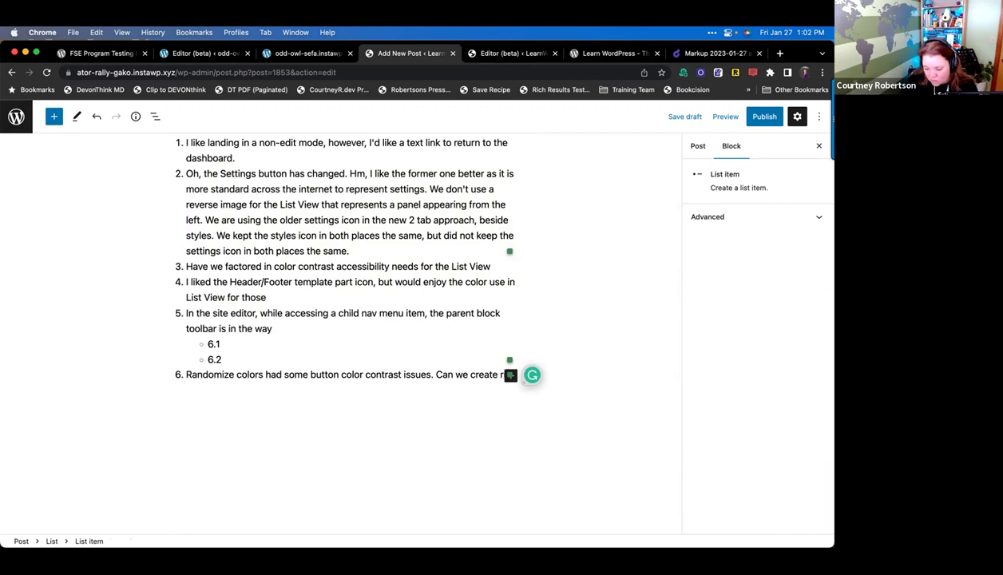
type("ules that test for")
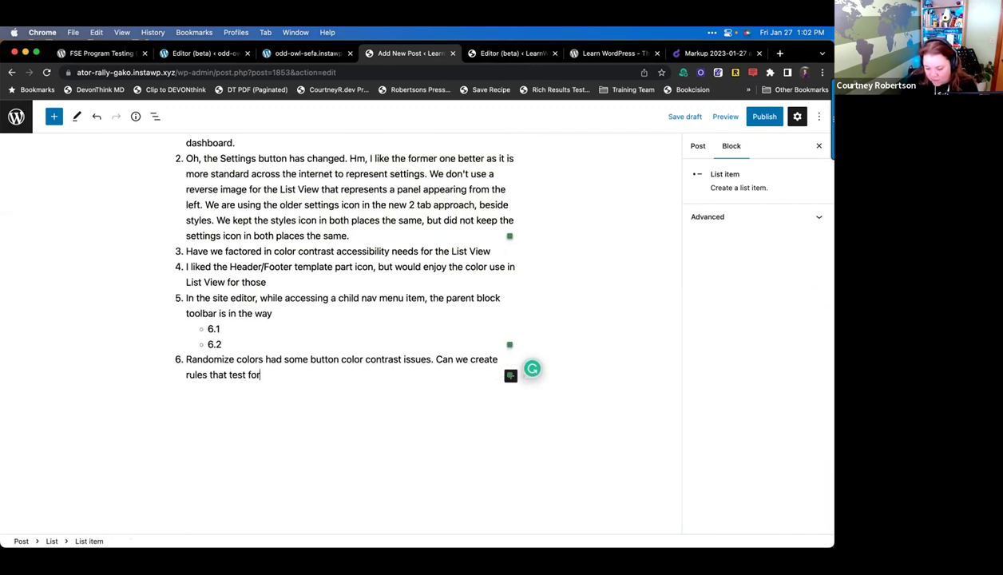
type(" contrast")
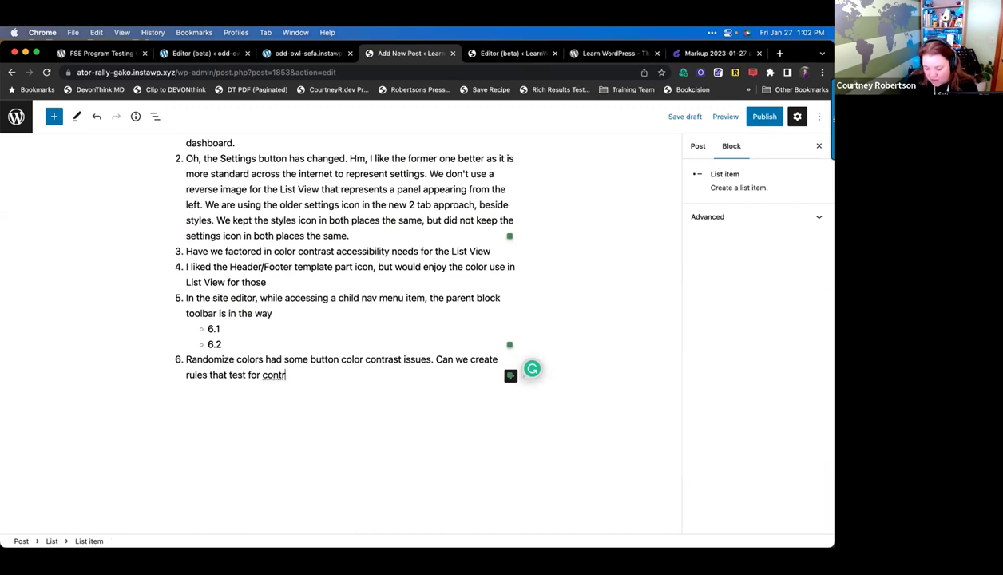
type(" that mee")
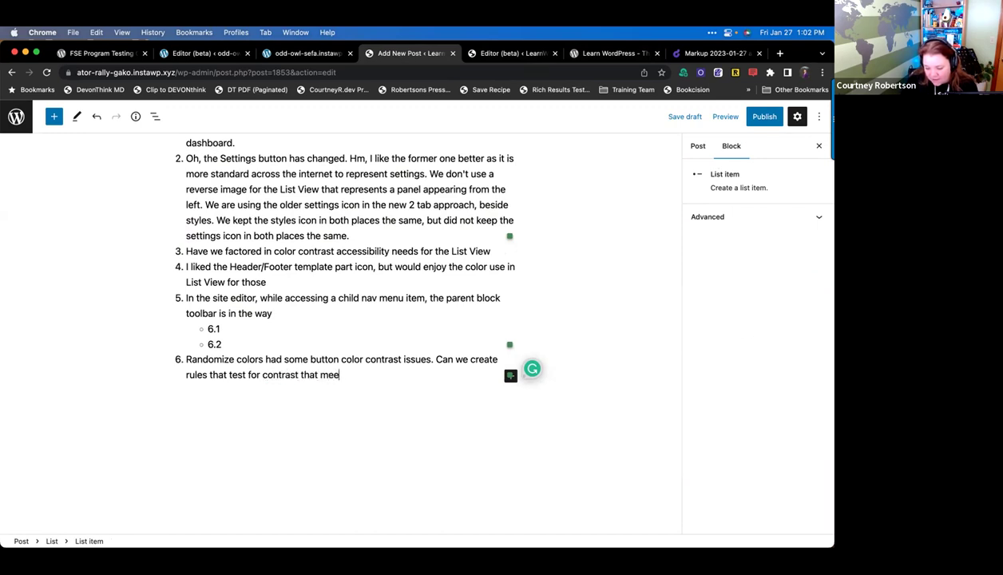
type("ts accessibil")
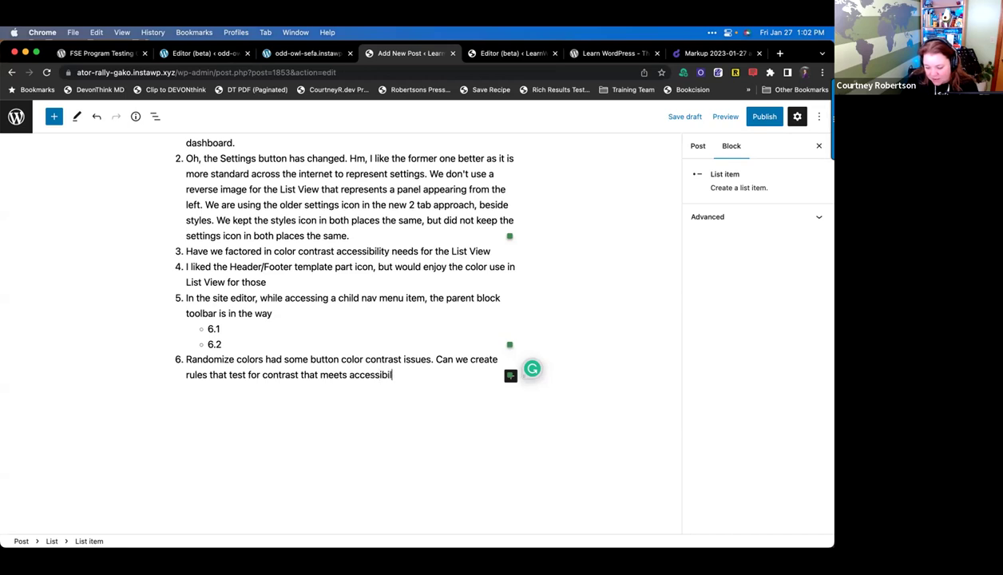
type("ity.")
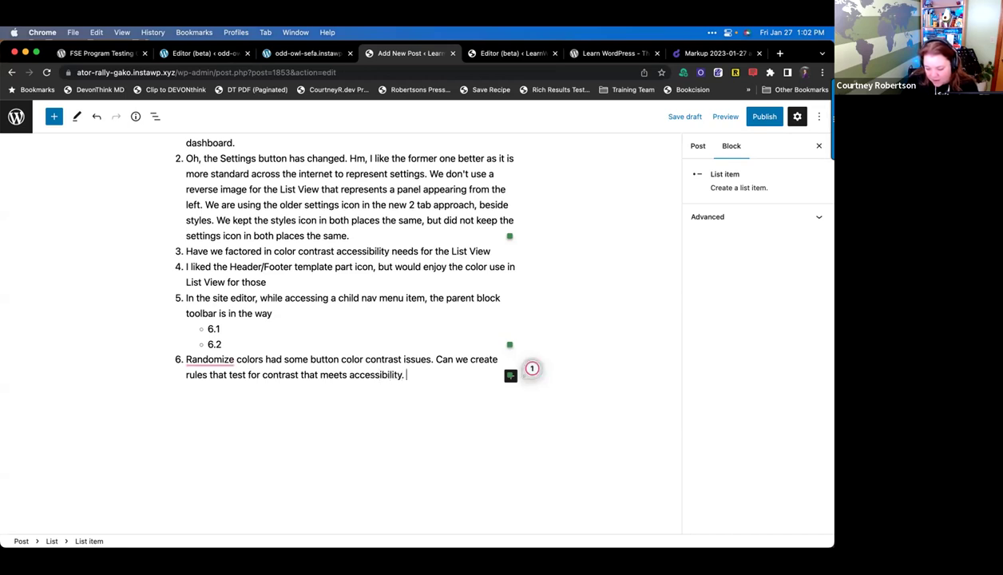
- Append "I noticed this more quickly when in Storybook button view vs editing home page template." to list item 6 and start item 7
type(" I noticed this more qui")
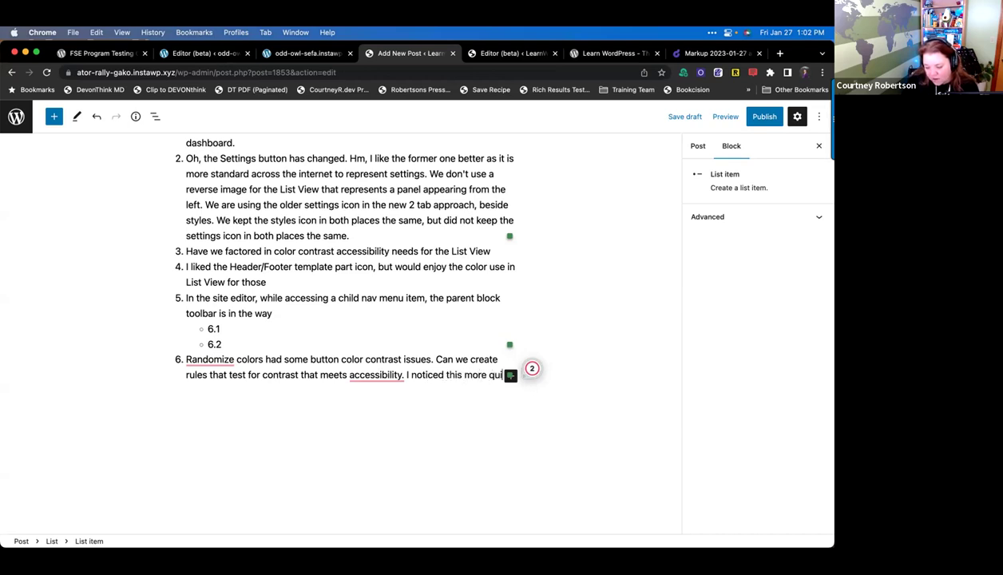
type("ckly when in")
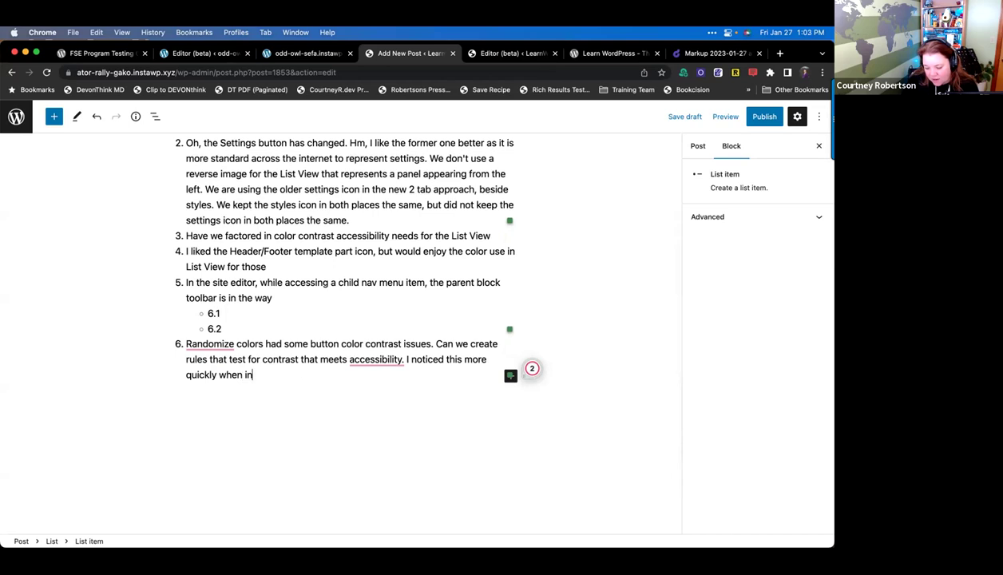
type(" Story")
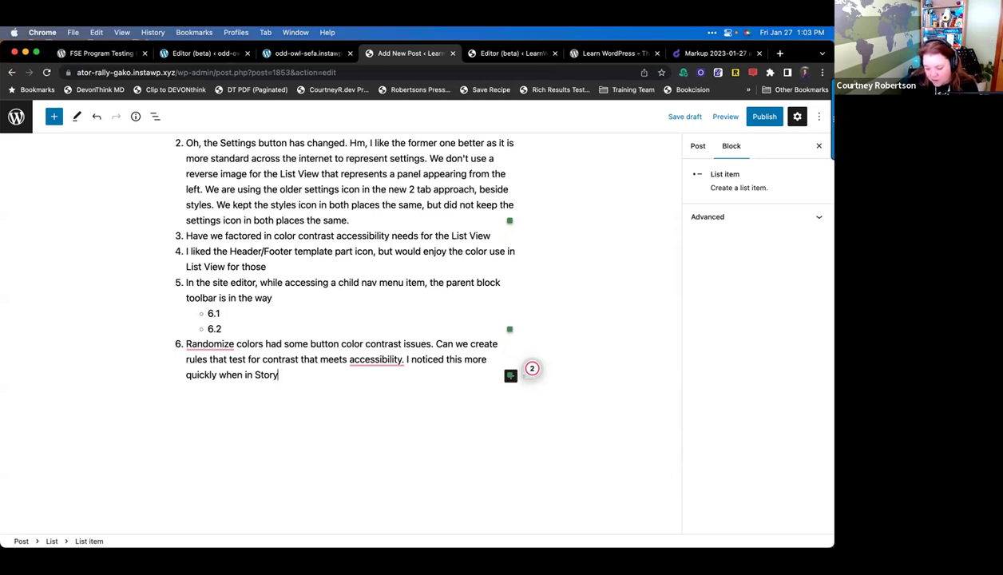
type("bbook ")
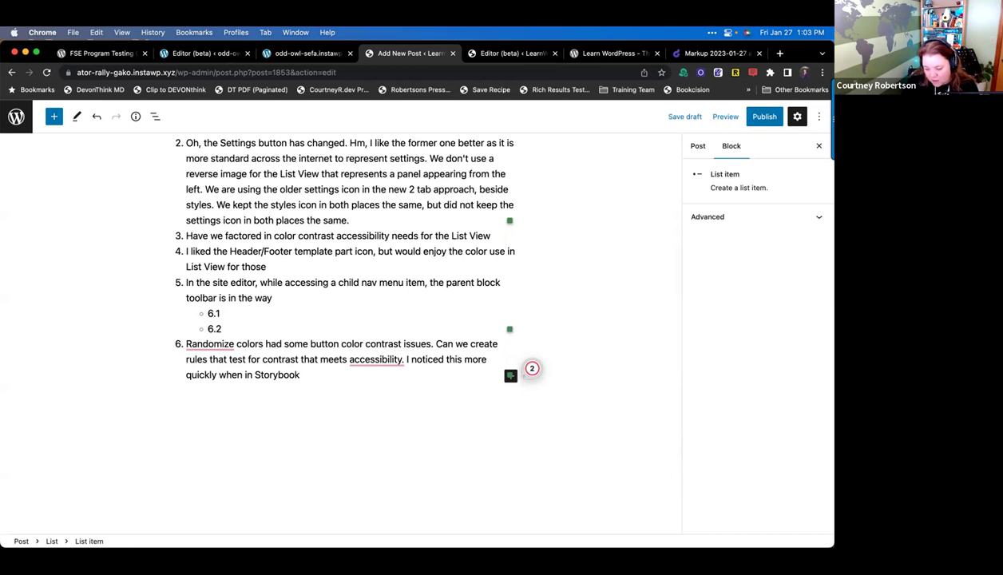
type("button view vs editoing ho")
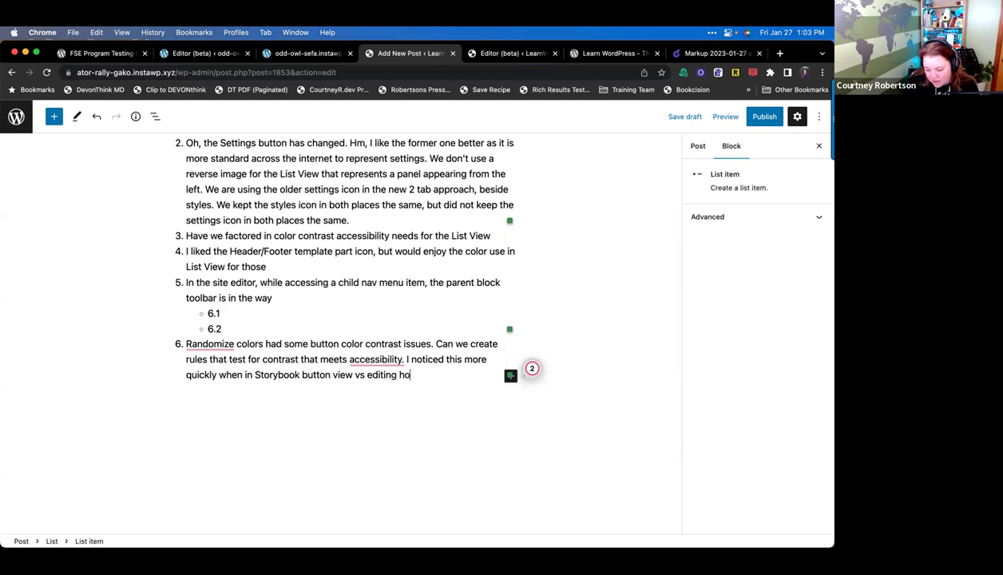
type("me page template.")
key("Return")
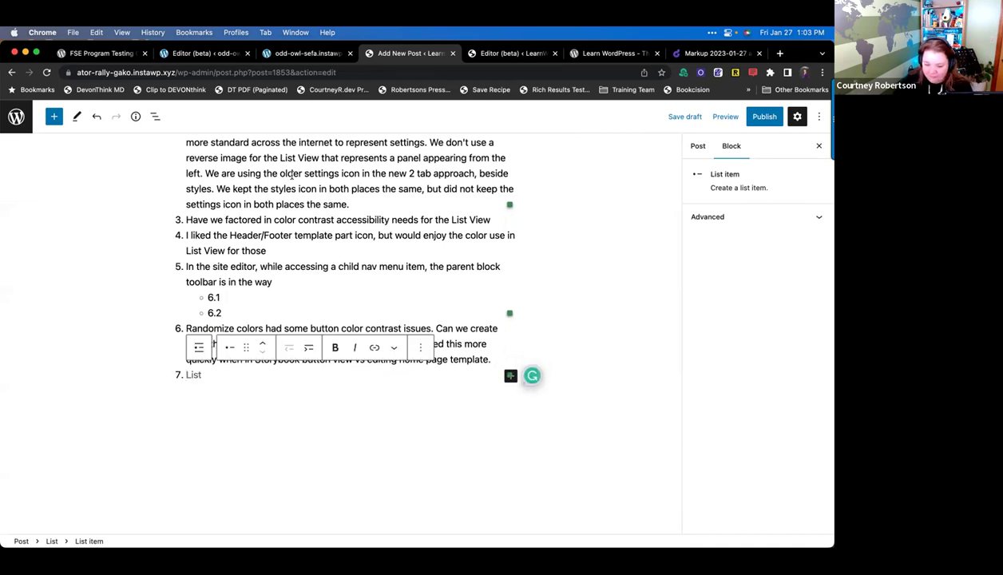
- Switch to the odd-owl-sefa site editor, look at the color palette, and randomize the site colors again
left_click(165, 56)
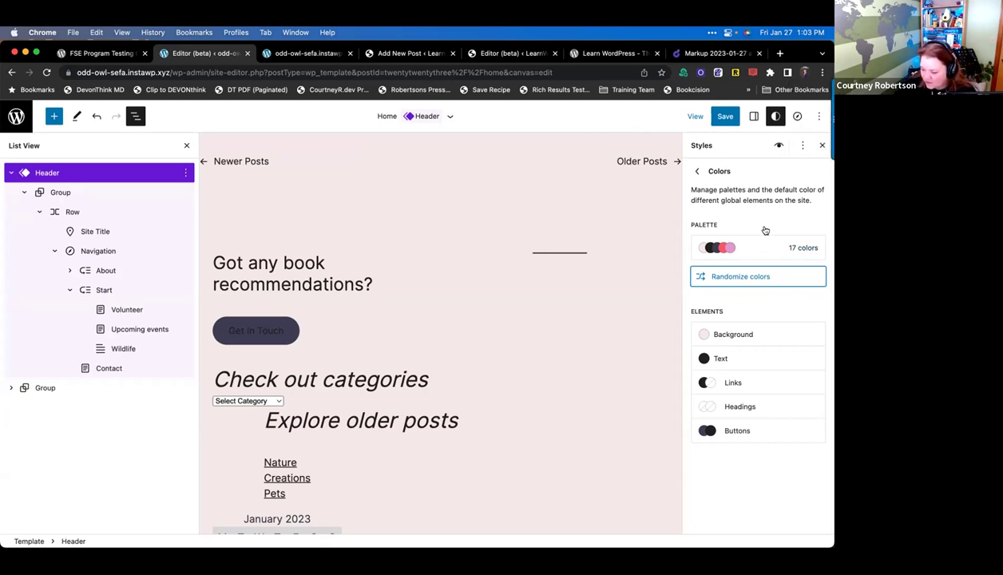
left_click(743, 246)
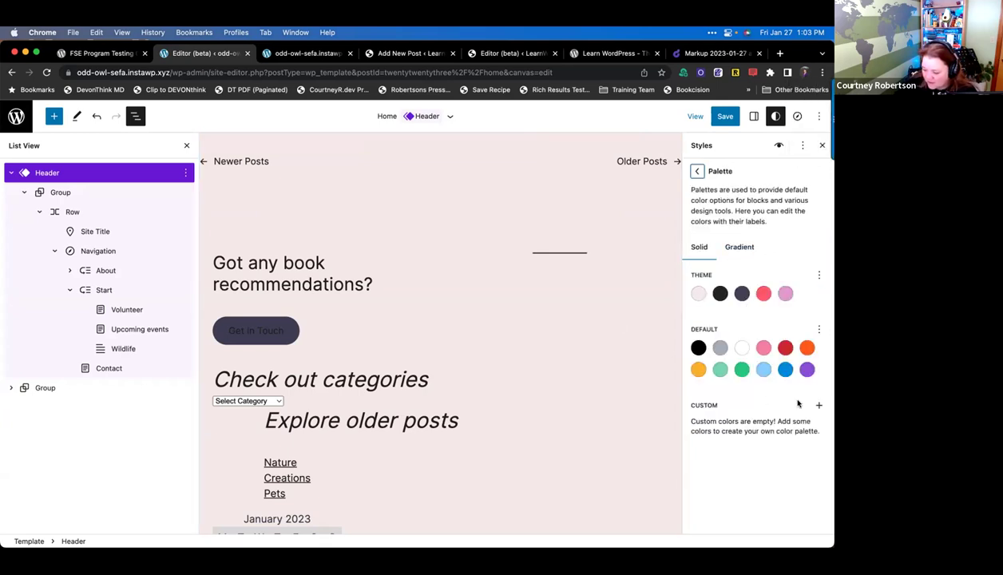
left_click(697, 171)
left_click(751, 278)
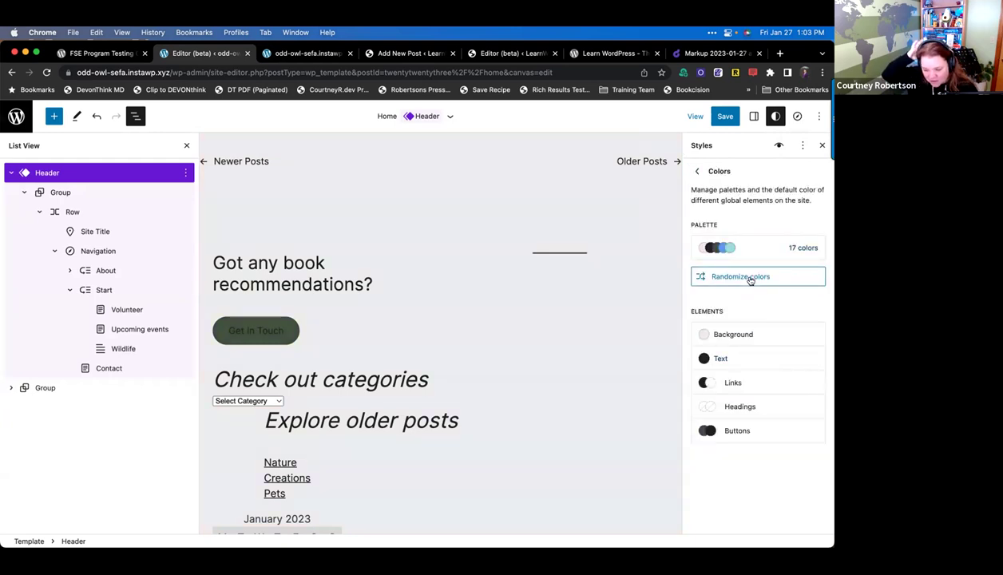
left_click(750, 278)
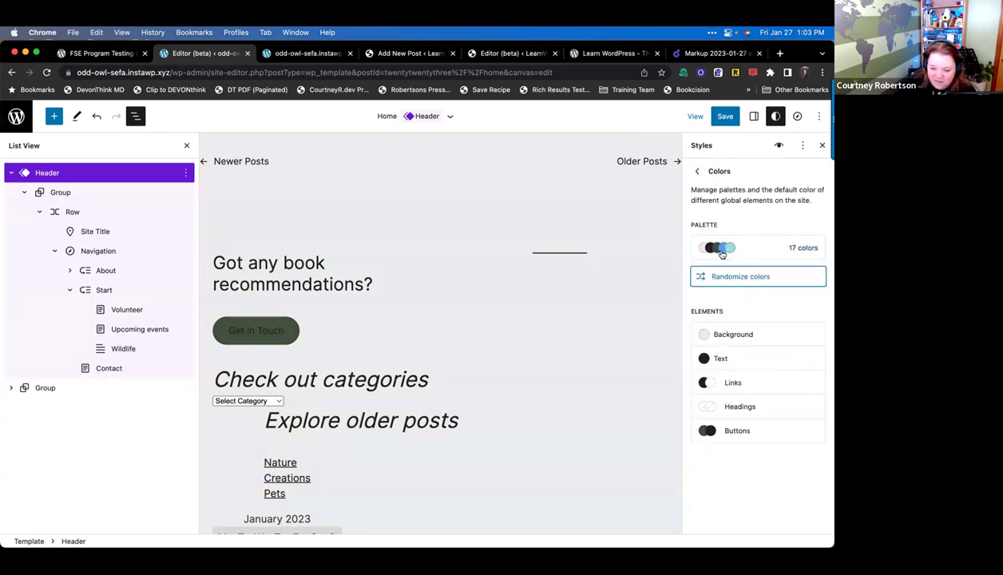
- Read step 18 of the testing call and open the Button block's global style settings in the site editor
left_click(79, 49)
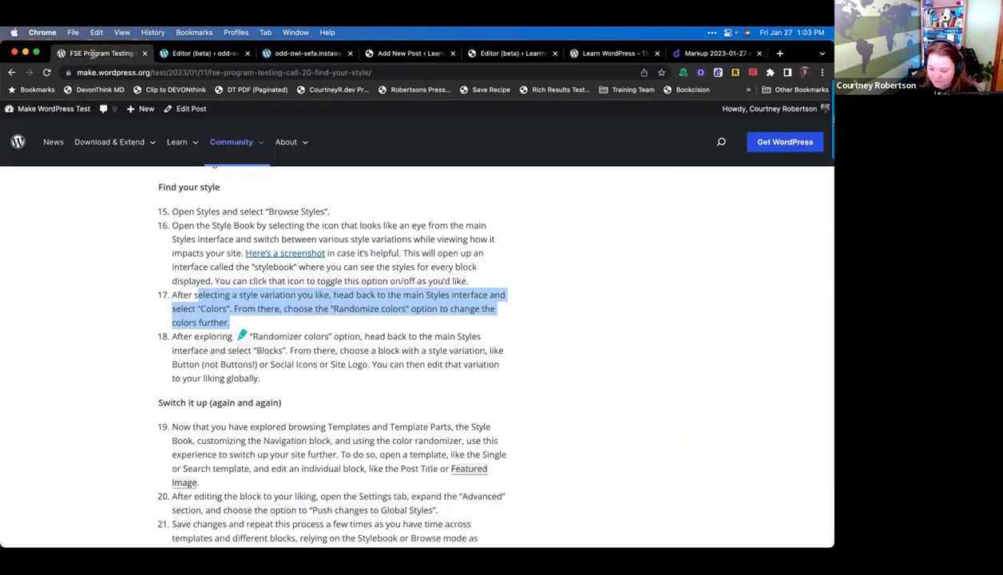
left_click(330, 338)
scroll(330, 338, "down", 1)
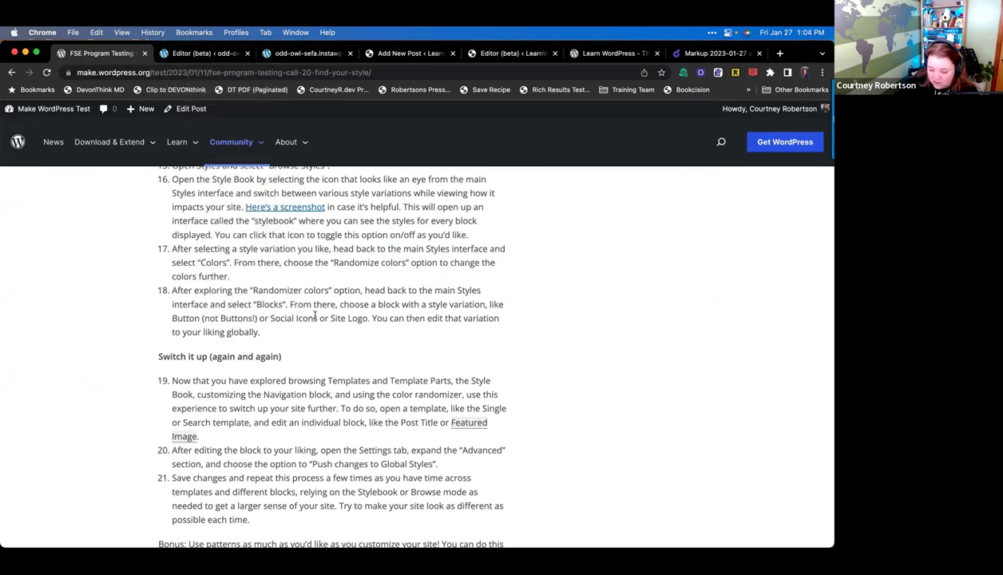
left_click(201, 52)
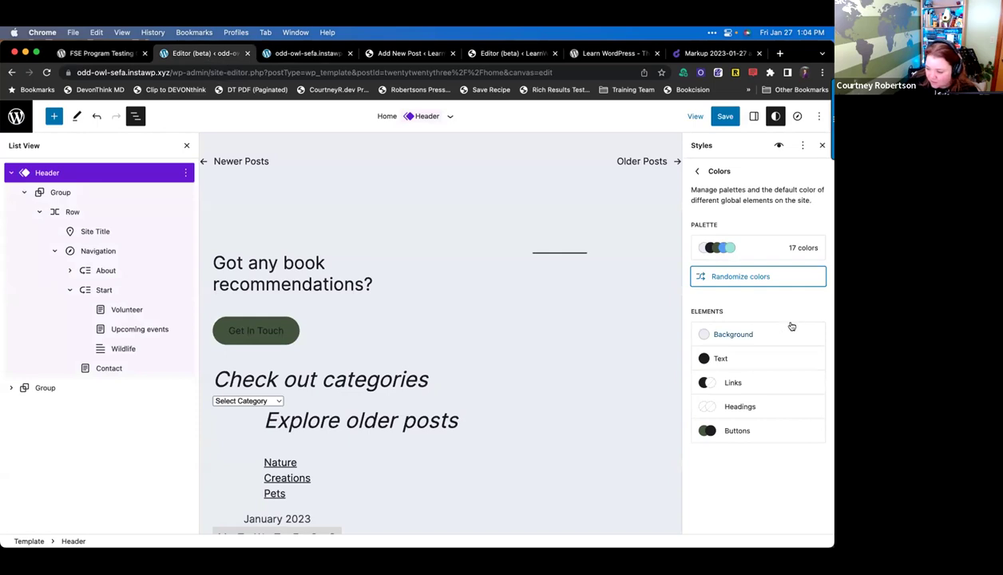
left_click(697, 171)
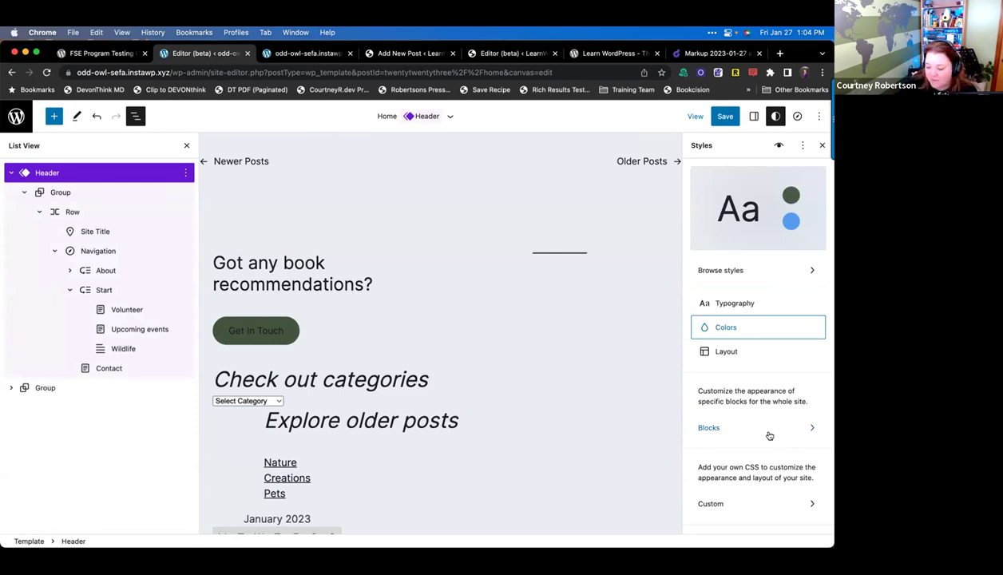
left_click(769, 435)
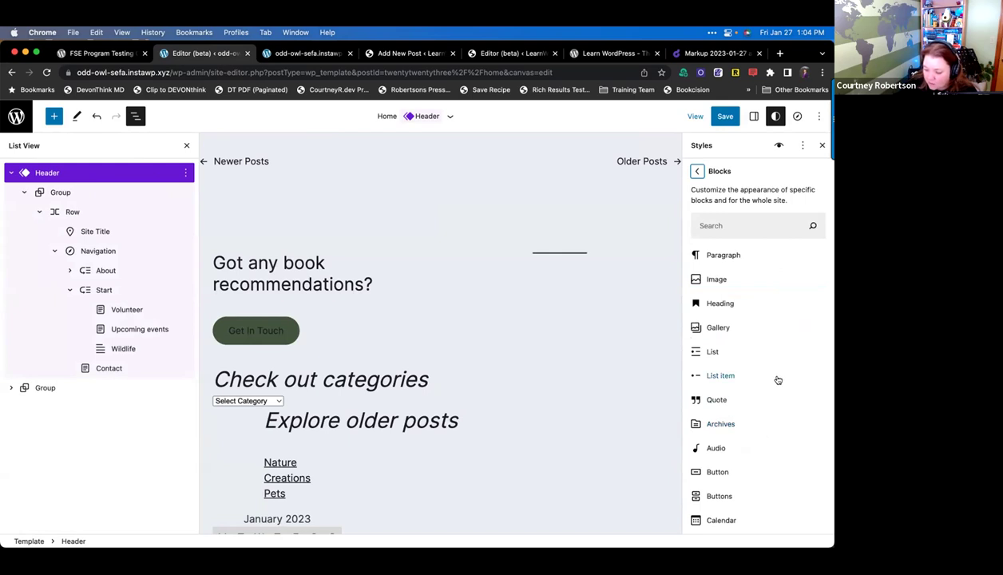
scroll(776, 380, "down", 1)
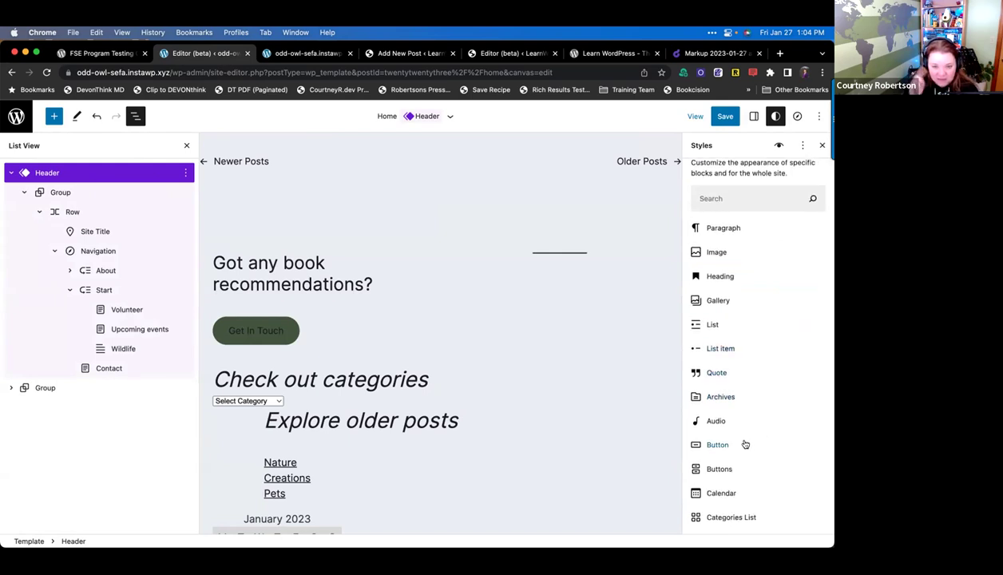
left_click(717, 444)
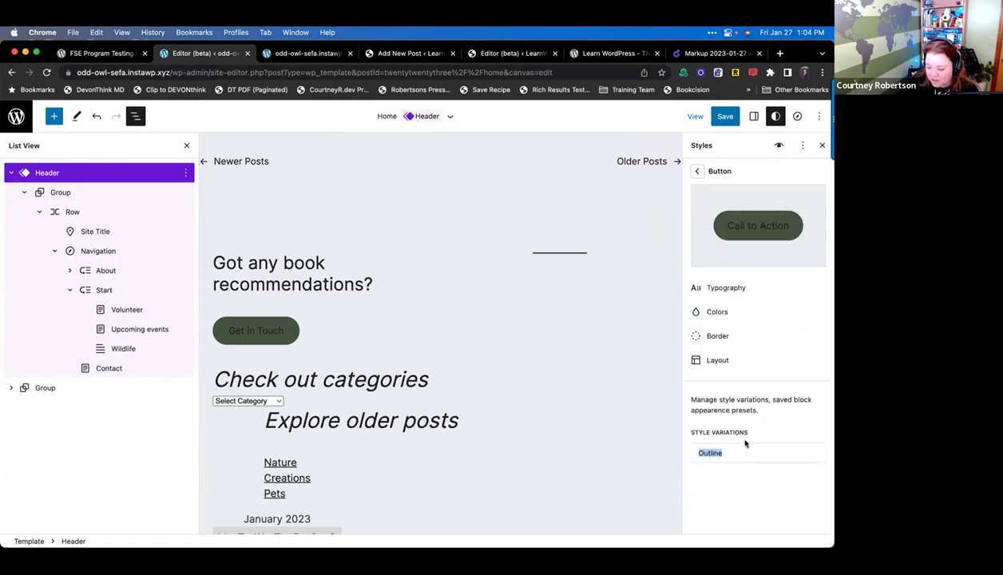
key("super+m")
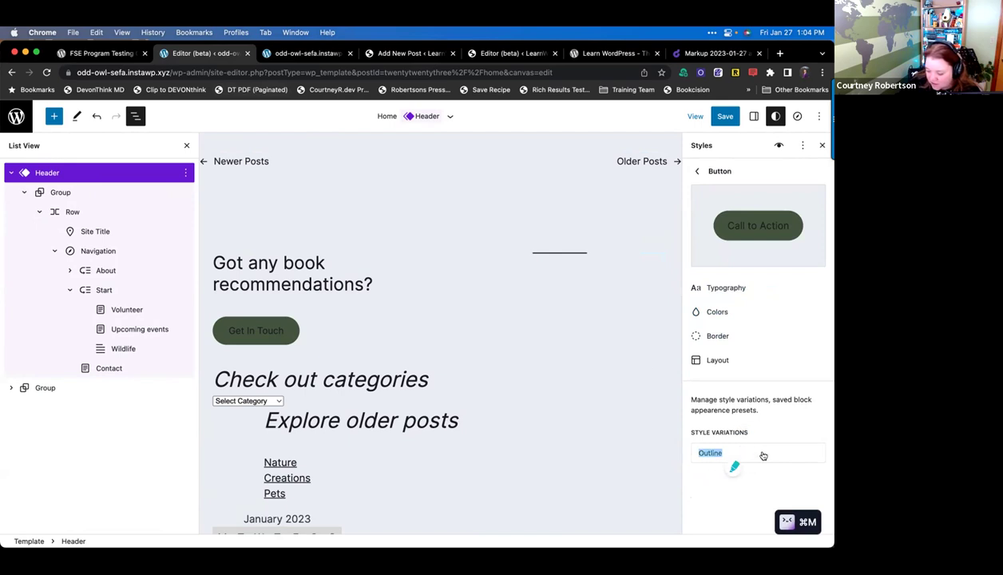
- Recheck the testing call's steps 18 to 21 and view the palette in the Button block's global color settings
left_click(113, 55)
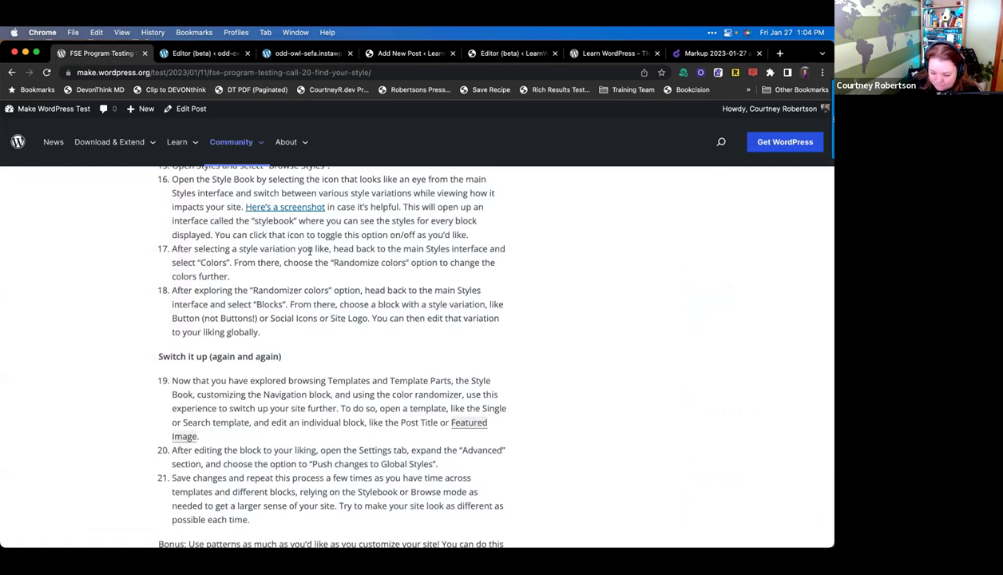
scroll(325, 345, "down", 2)
scroll(324, 339, "down", 1)
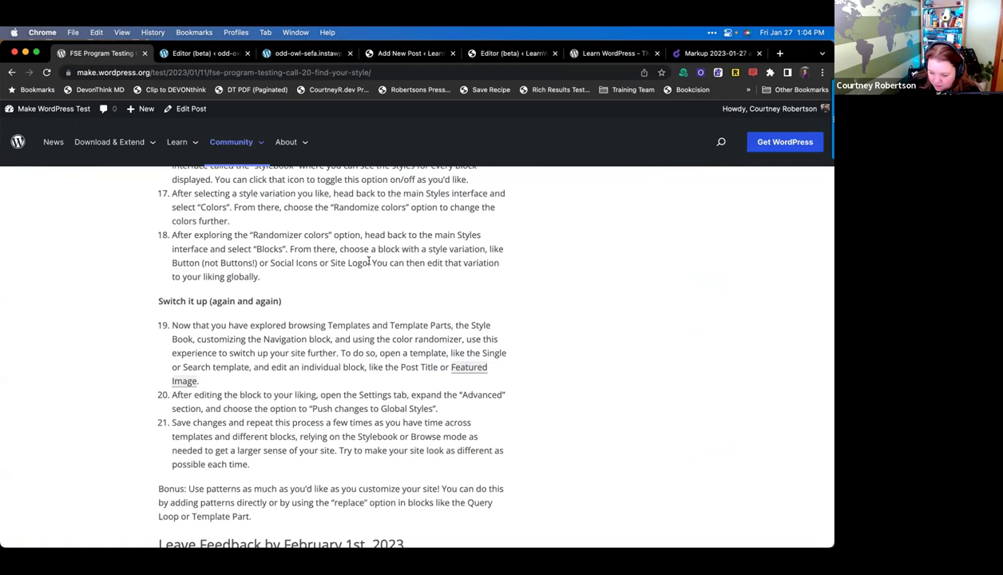
left_click(232, 56)
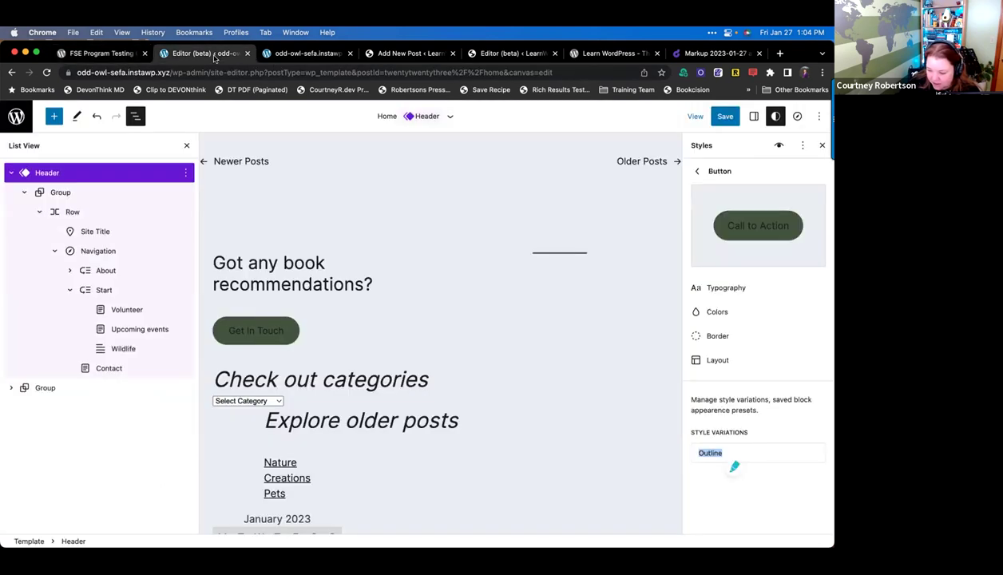
left_click(721, 311)
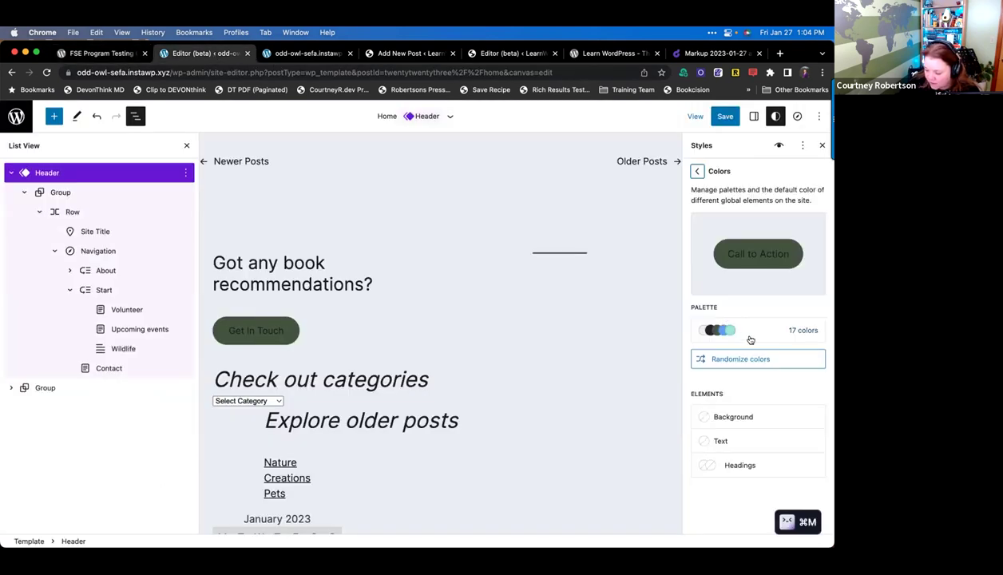
left_click(748, 335)
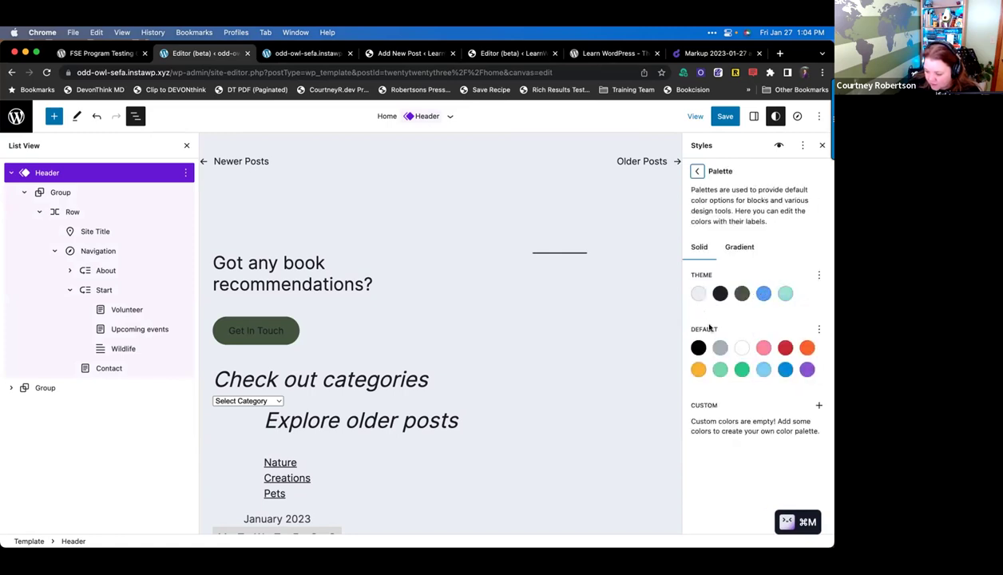
left_click(697, 172)
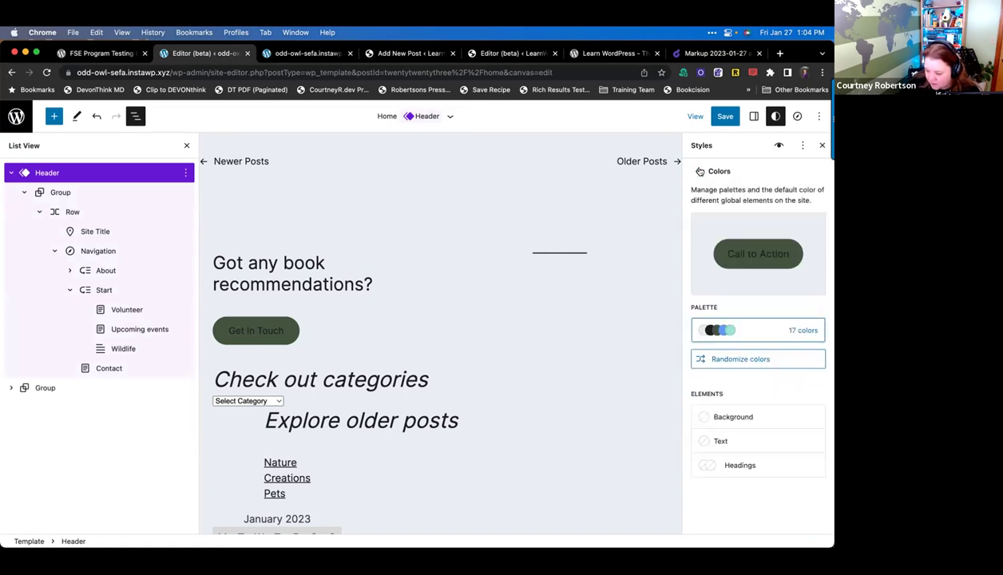
- Try Luminous vivid amber and Cyan bluish gray as the Button block's global text color, and set it to White
left_click(720, 442)
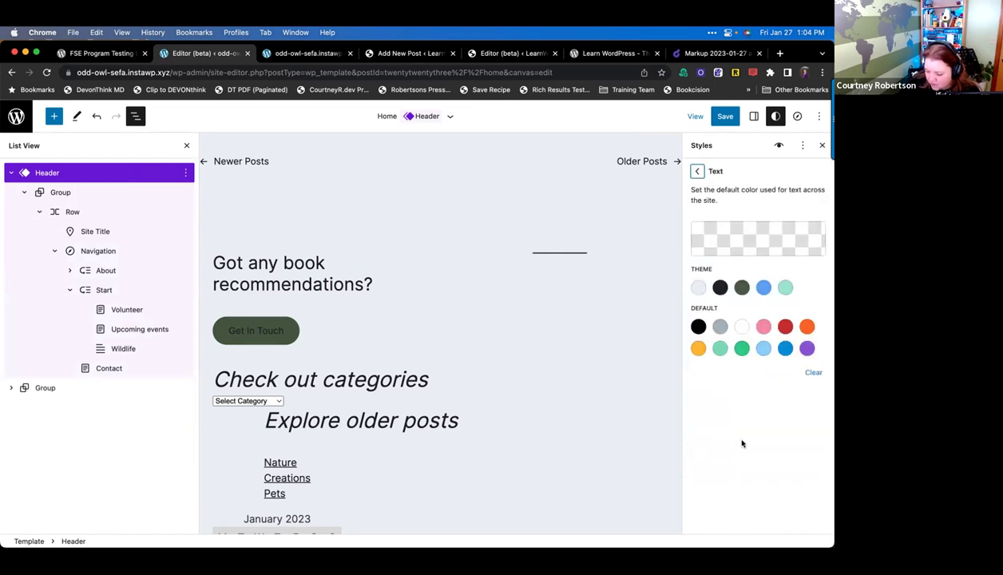
left_click(743, 327)
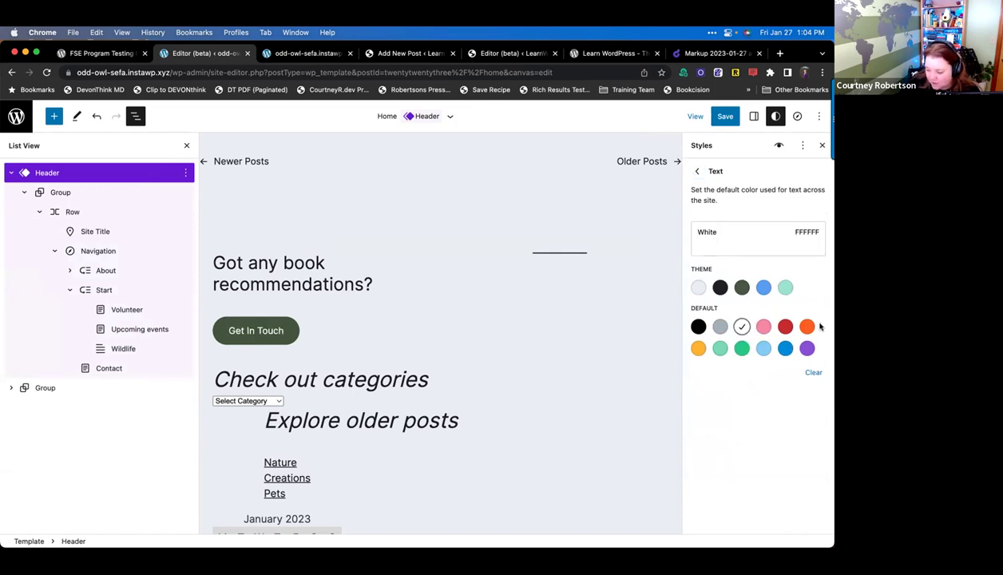
left_click(698, 348)
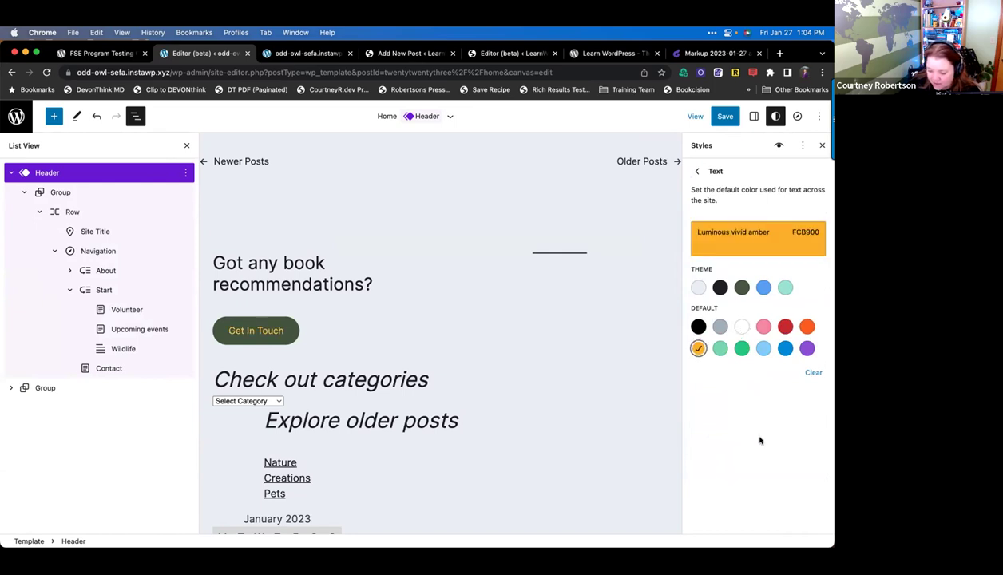
left_click(720, 327)
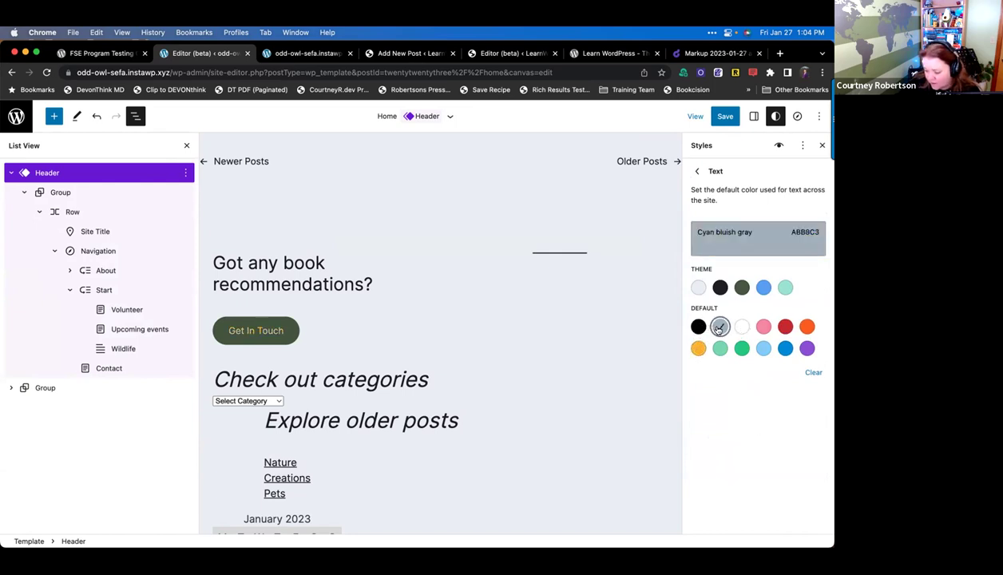
left_click(744, 328)
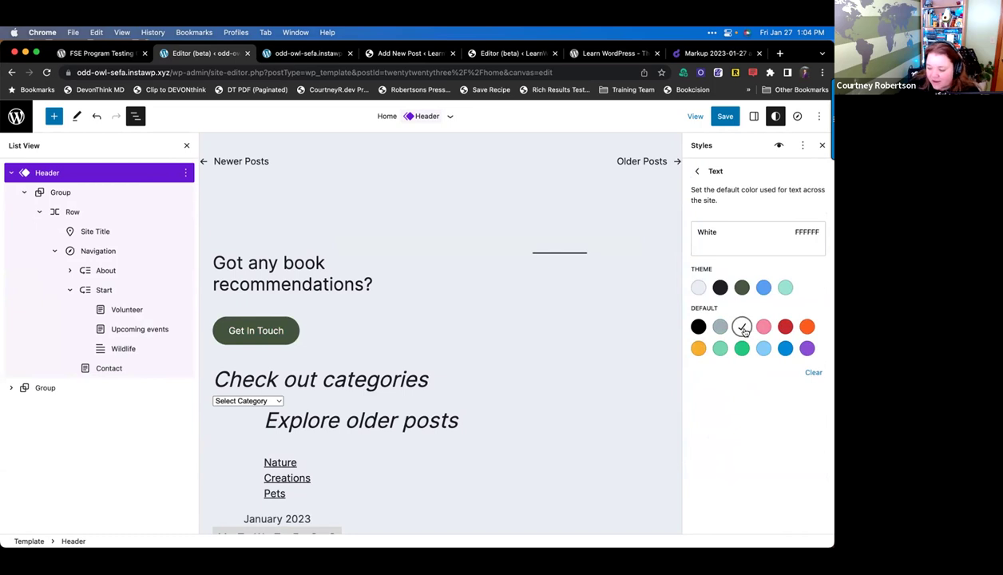
left_click(695, 172)
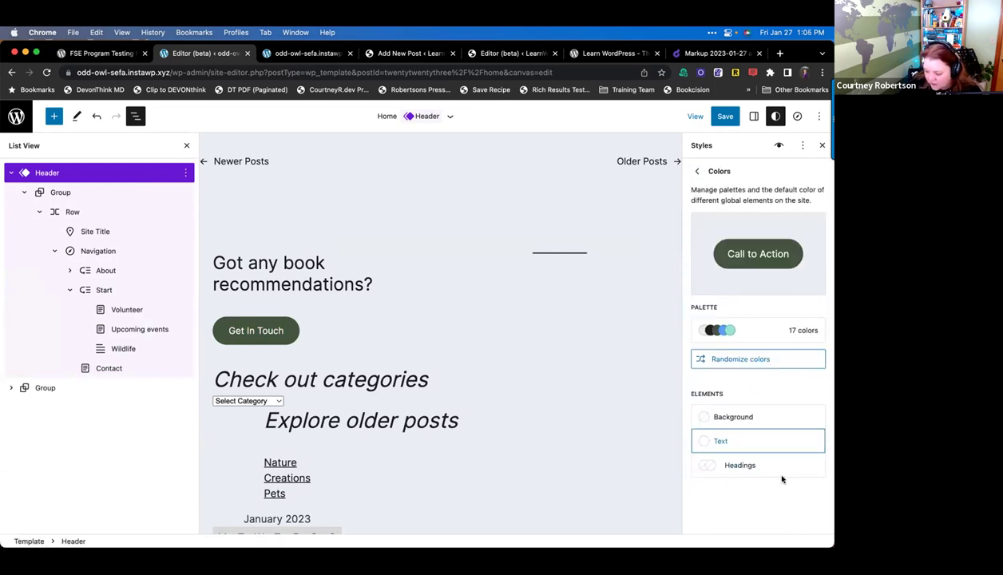
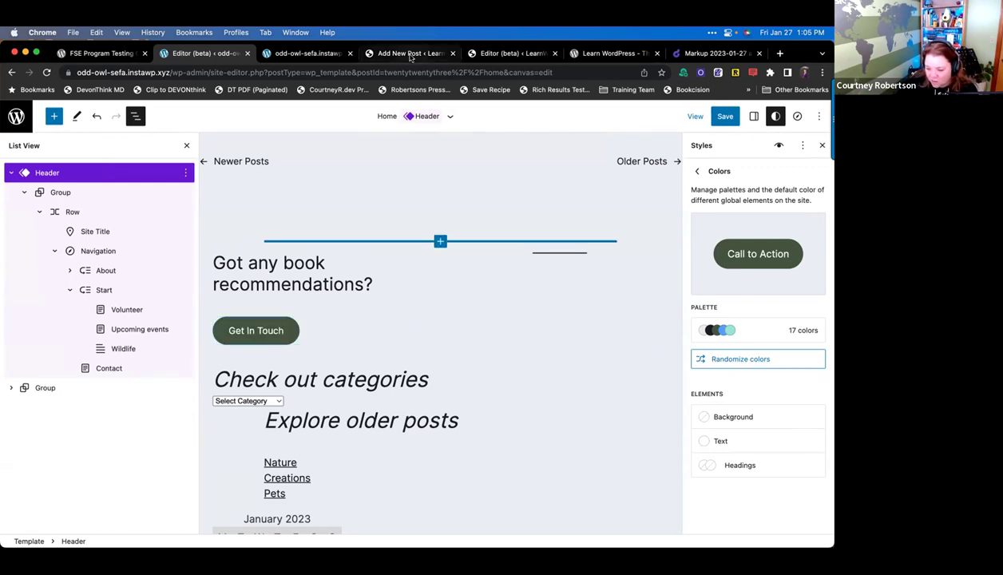
- In the post draft, add feedback item 7 asking for a mouse-over text color option, as button backgrounds have, needed for color contrast
left_click(368, 54)
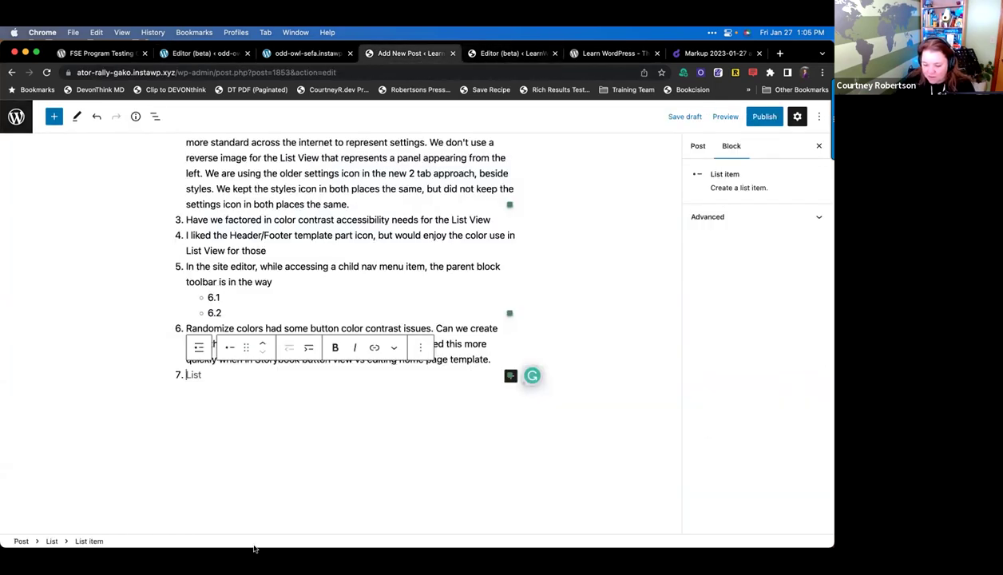
type("I ")
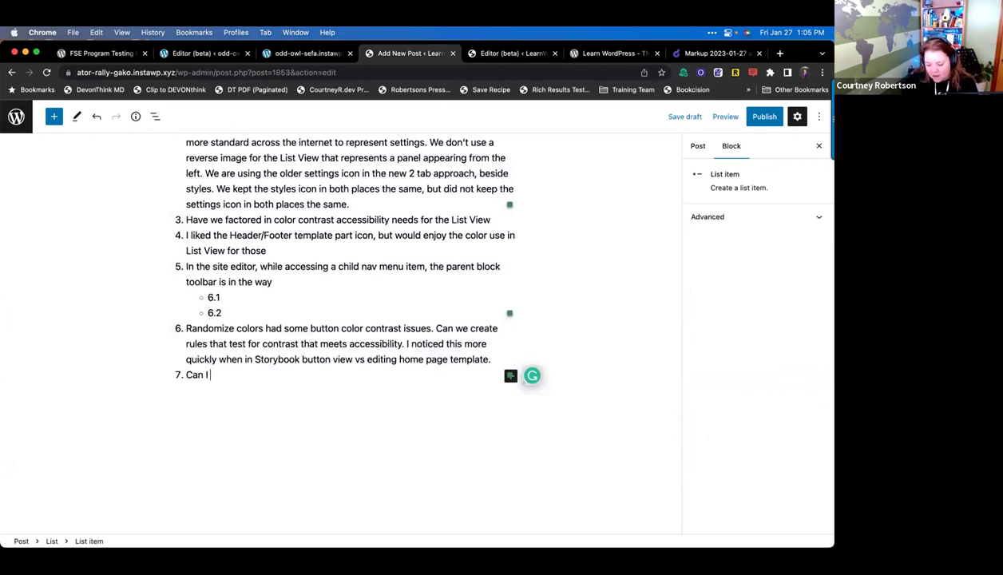
type("create a t")
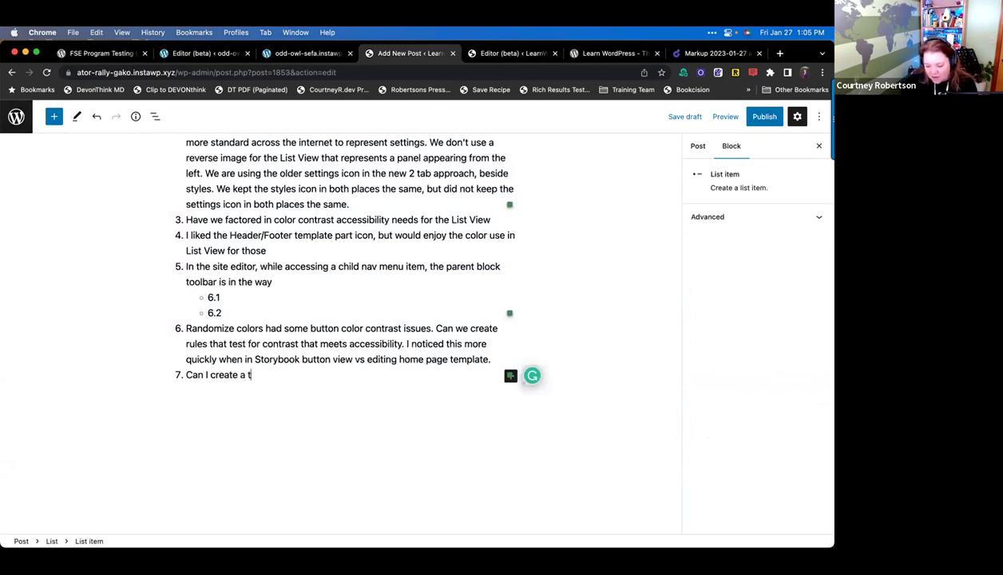
type("ext color o")
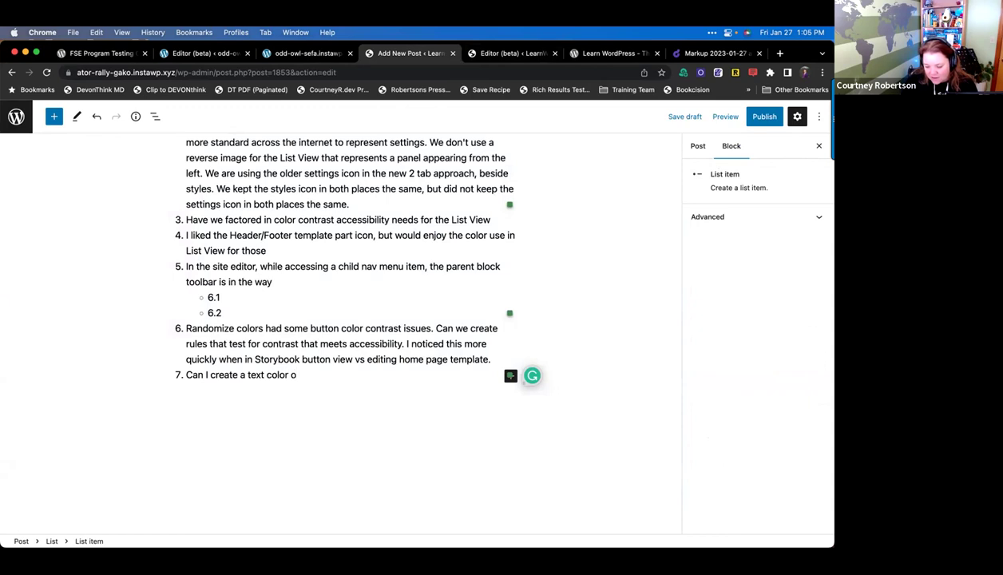
type("on mouse-over, as I")
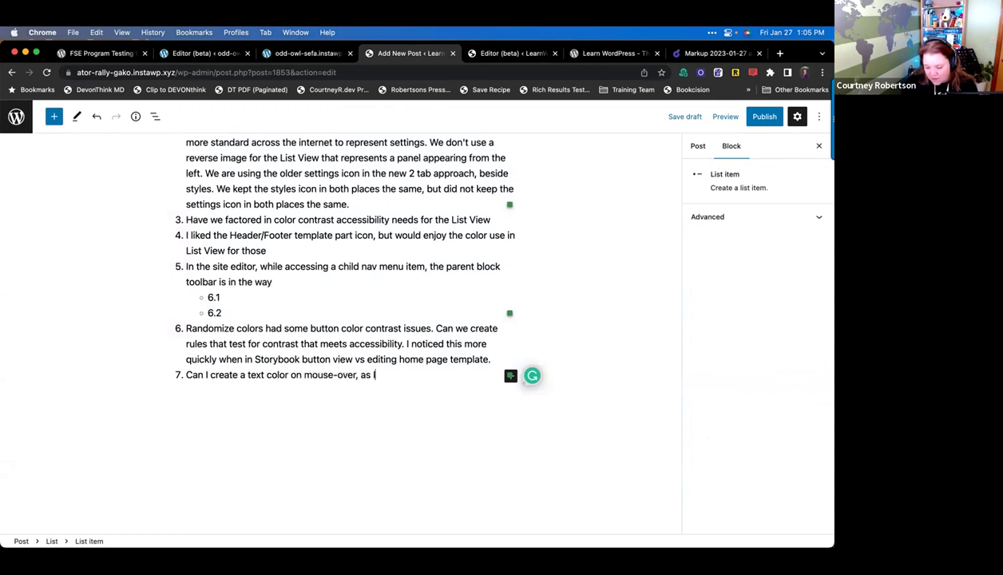
type(" see button background color")
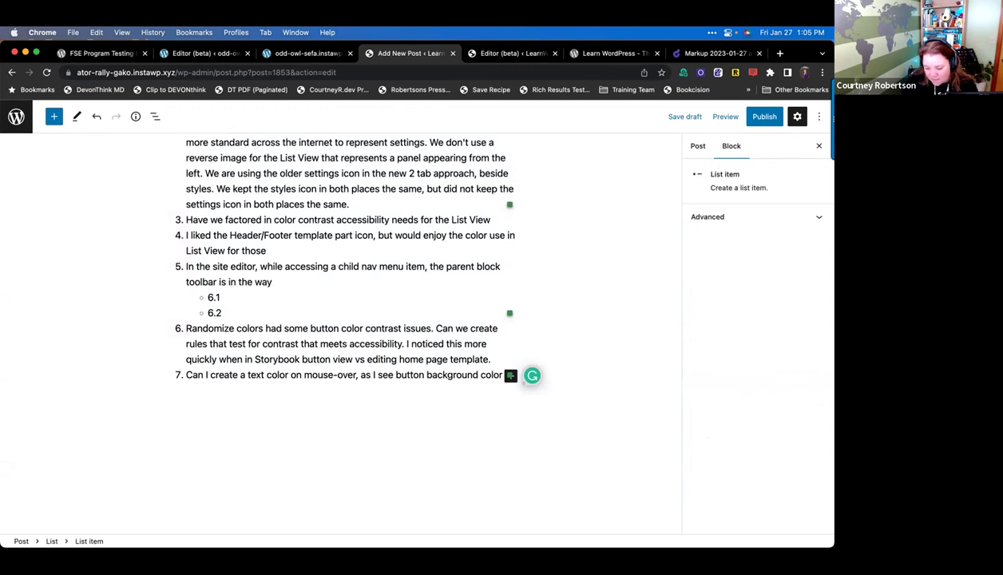
type(" has options for")
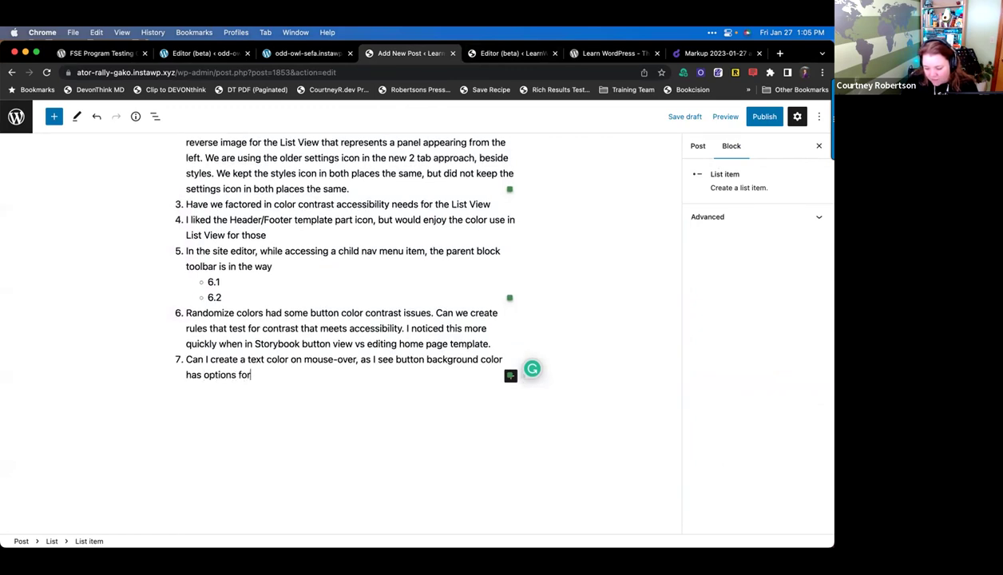
type(" mouse-over. I need this for color contrast.")
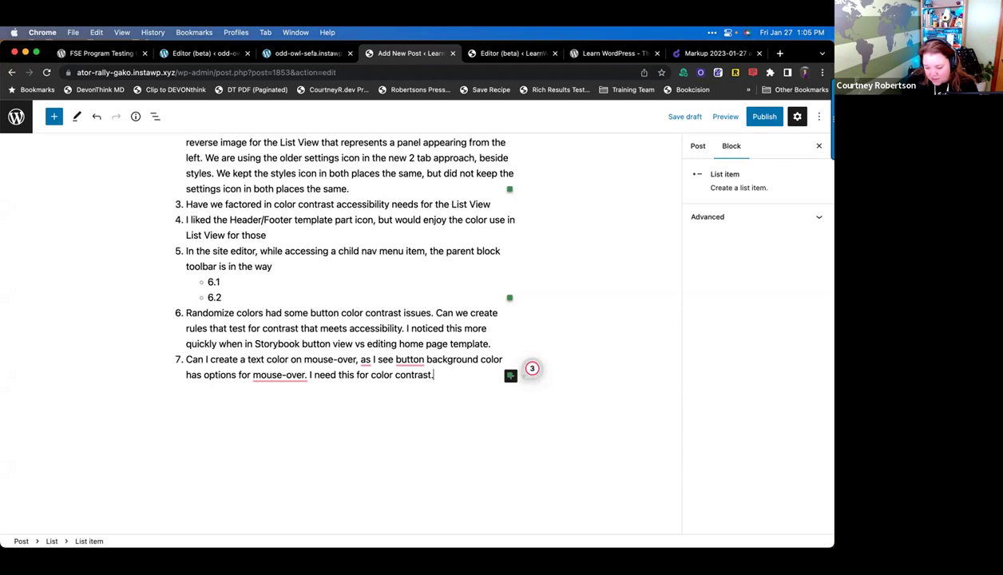
- Reread steps 18 to 21 of the FSE testing call
left_click(205, 53)
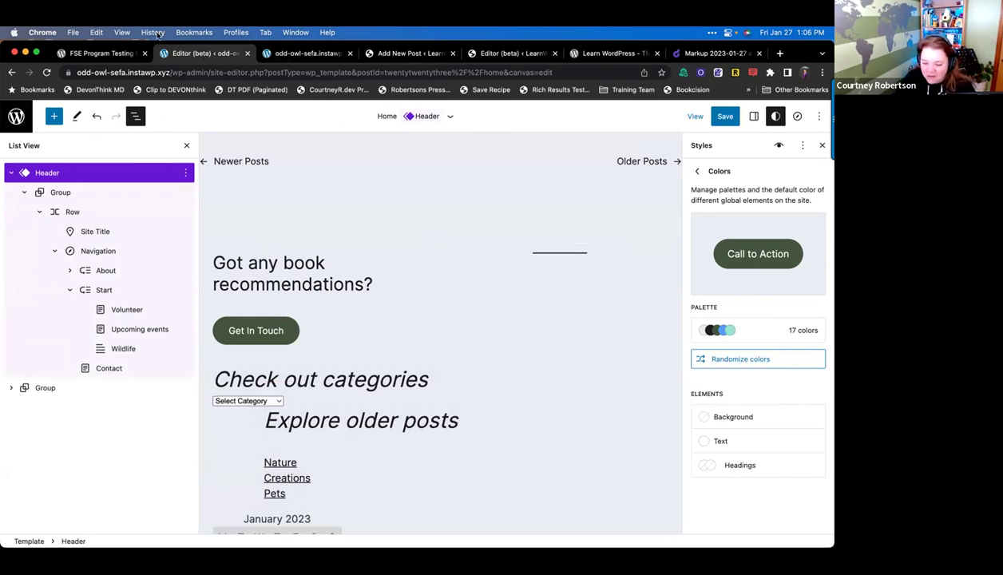
left_click(128, 53)
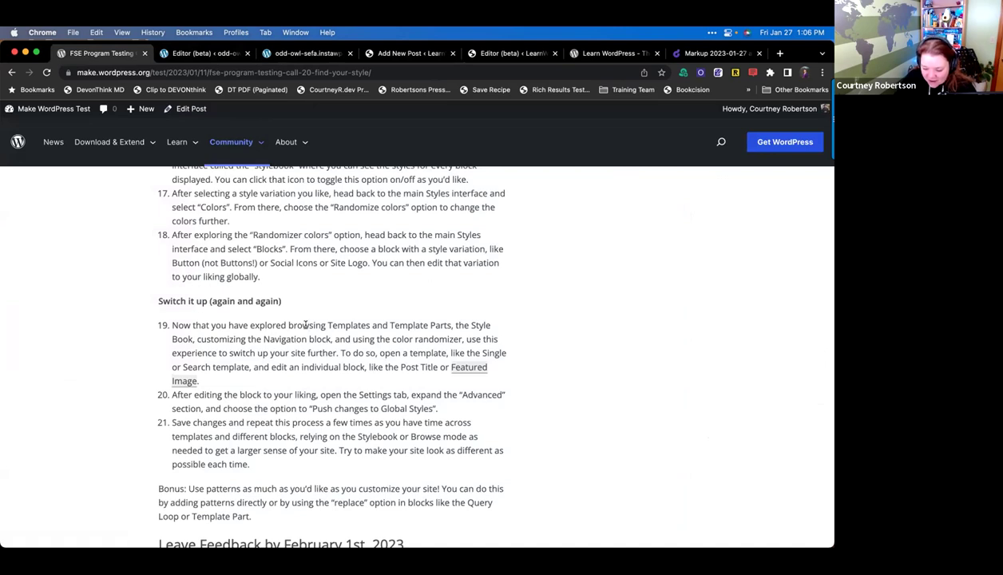
scroll(305, 325, "down", 1)
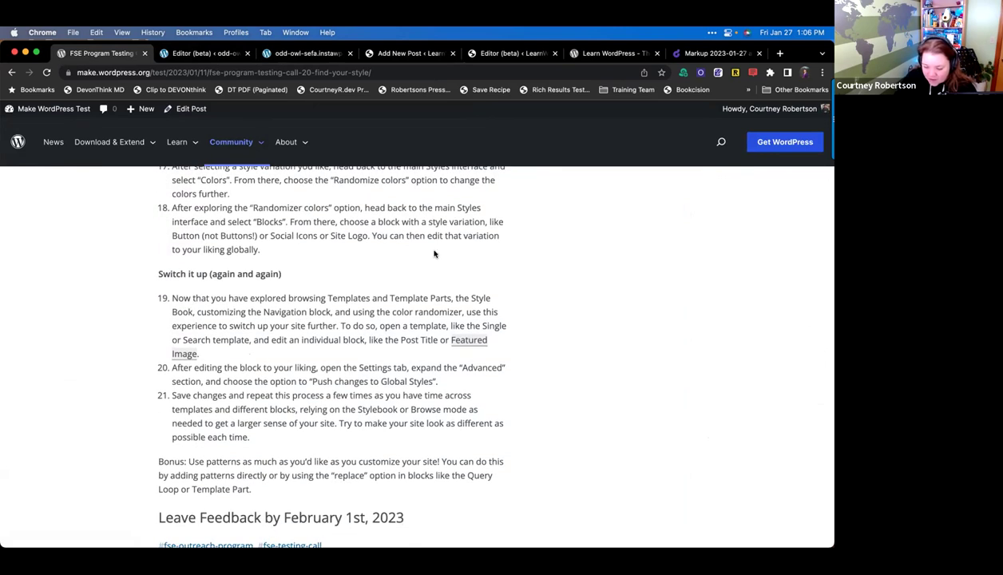
- Return to the Button block's global color settings in the odd-owl-sefa site editor and save the site changes
left_click(209, 54)
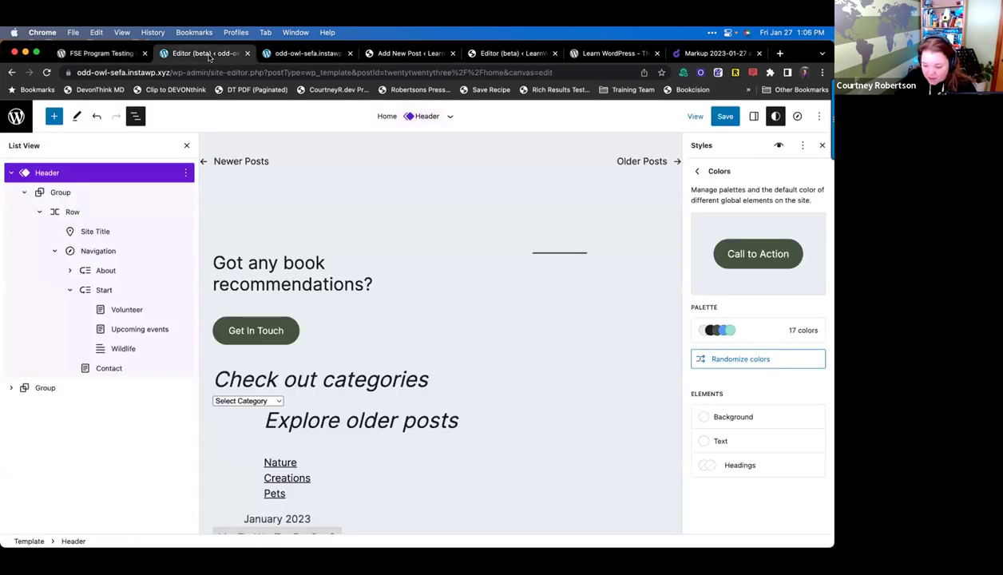
left_click(698, 171)
left_click(698, 171)
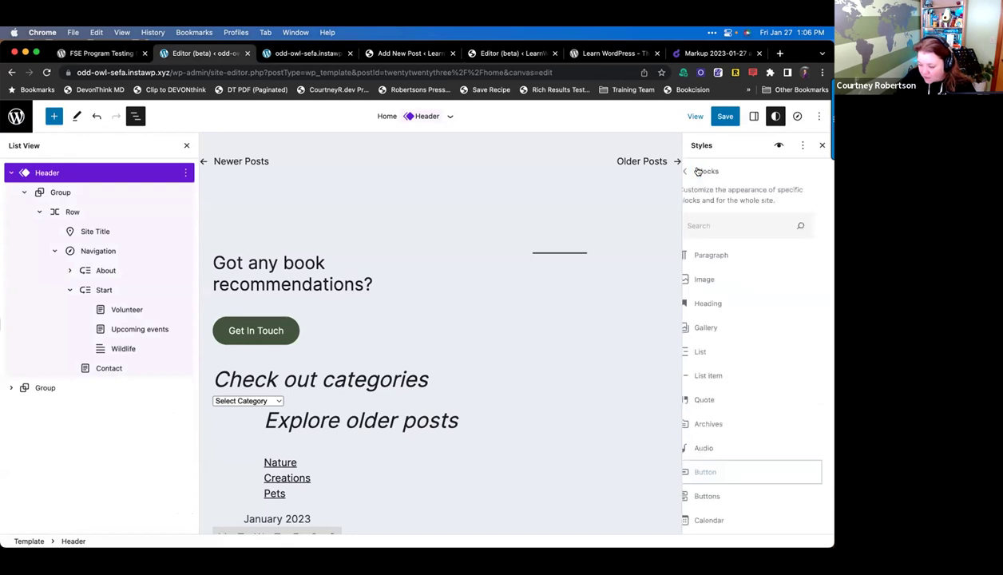
left_click(790, 472)
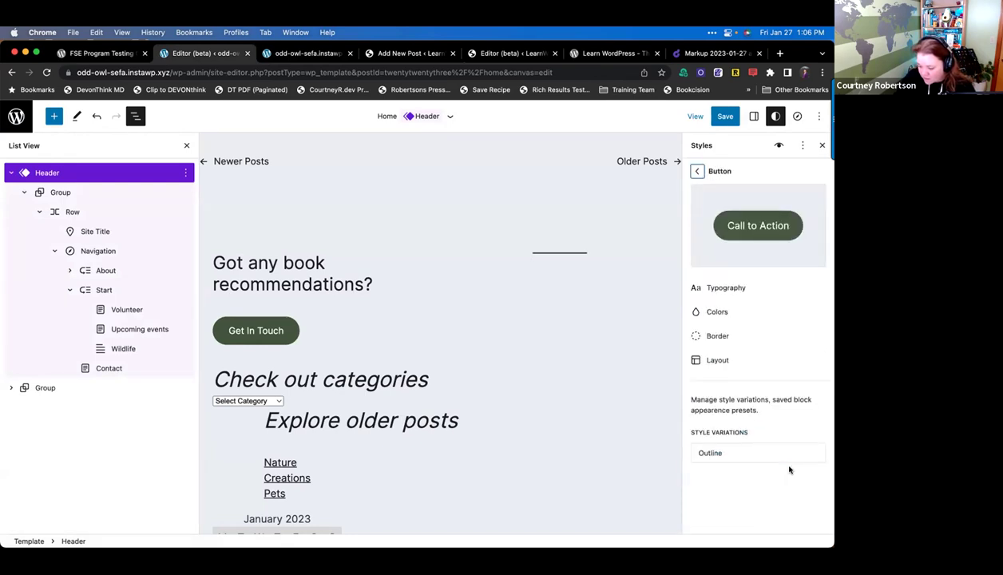
left_click(735, 312)
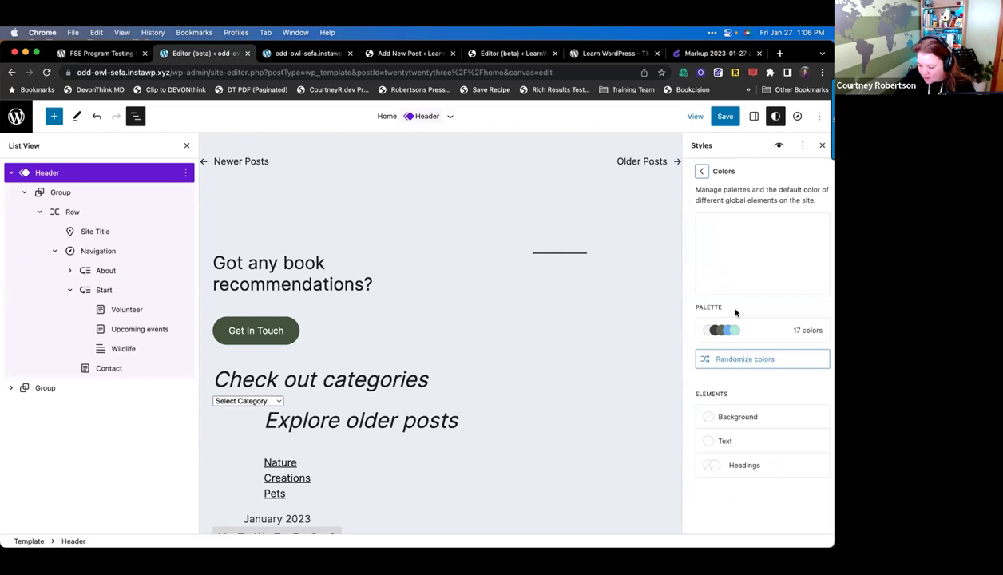
left_click(723, 117)
left_click(723, 118)
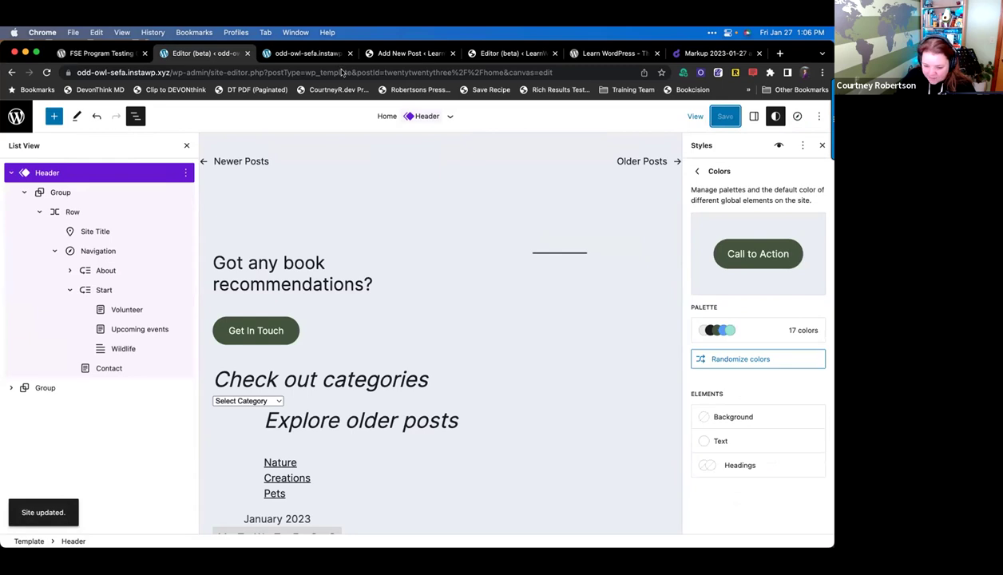
- Read the testing call's steps 19 and 20 on editing an individual template block and pushing its changes to Global Styles
left_click(121, 56)
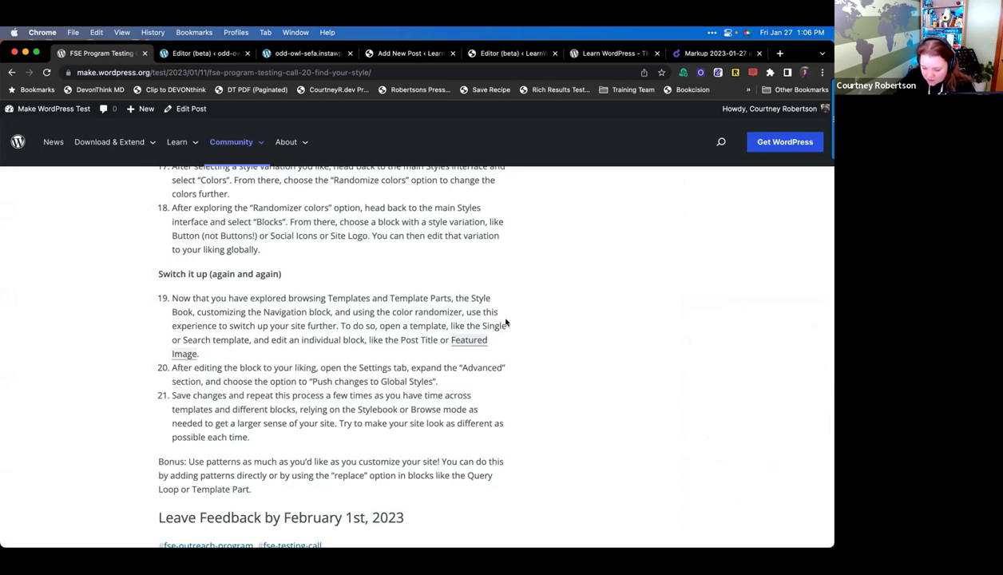
left_click_drag(200, 326, 362, 334)
key("super+m")
left_click(395, 332)
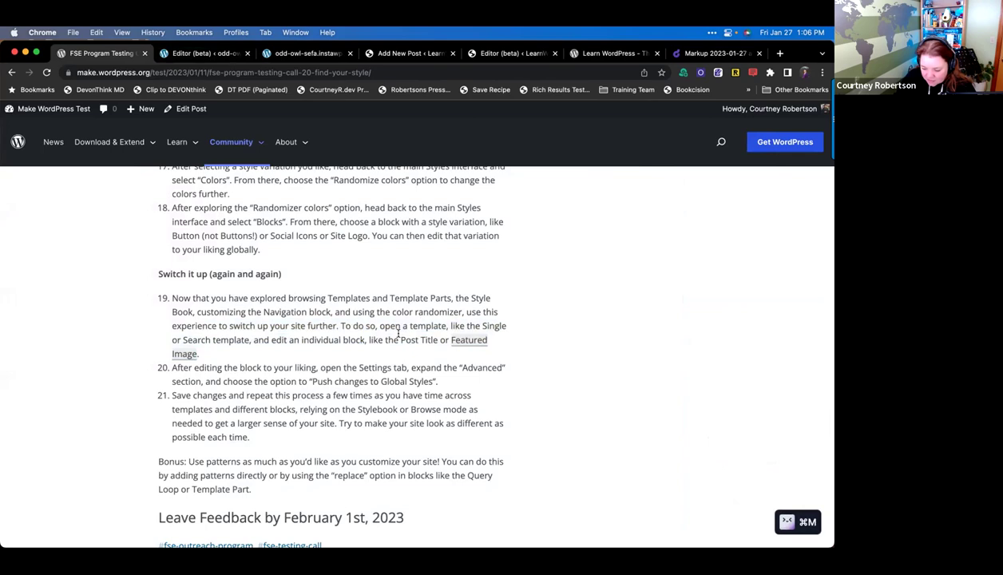
left_click_drag(271, 343, 374, 342)
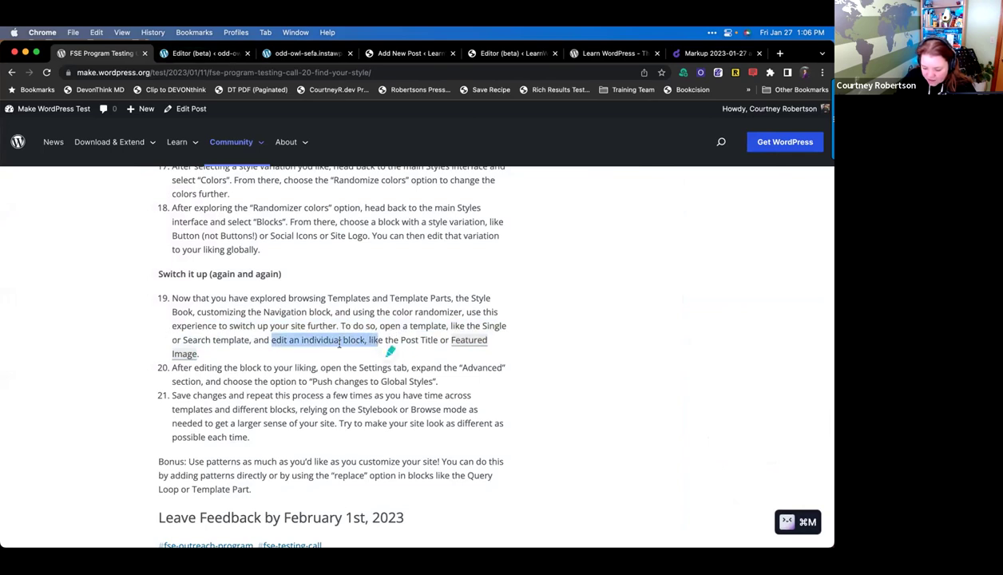
left_click(249, 337)
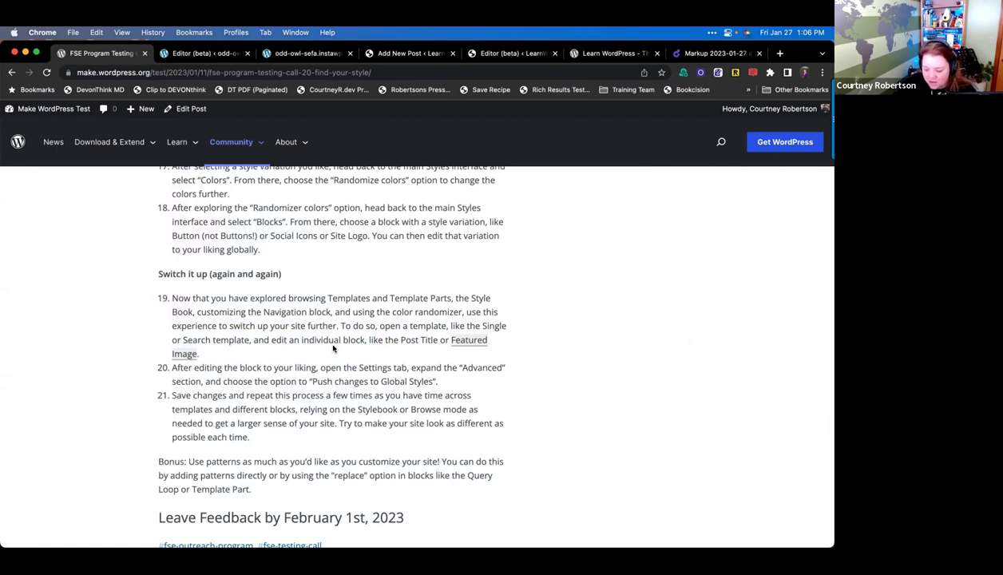
mouse_move(452, 376)
left_mouse_down()
mouse_move(286, 376)
mouse_move(312, 376)
left_mouse_up()
key("super+m")
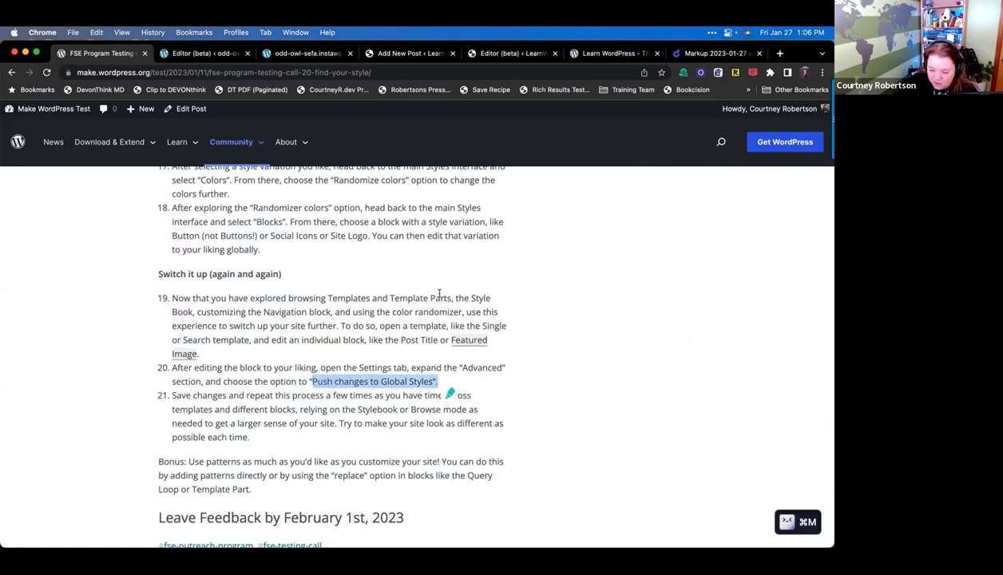
- Switch to the odd-owl-sefa site editor and open the 404 template for editing
left_click(204, 53)
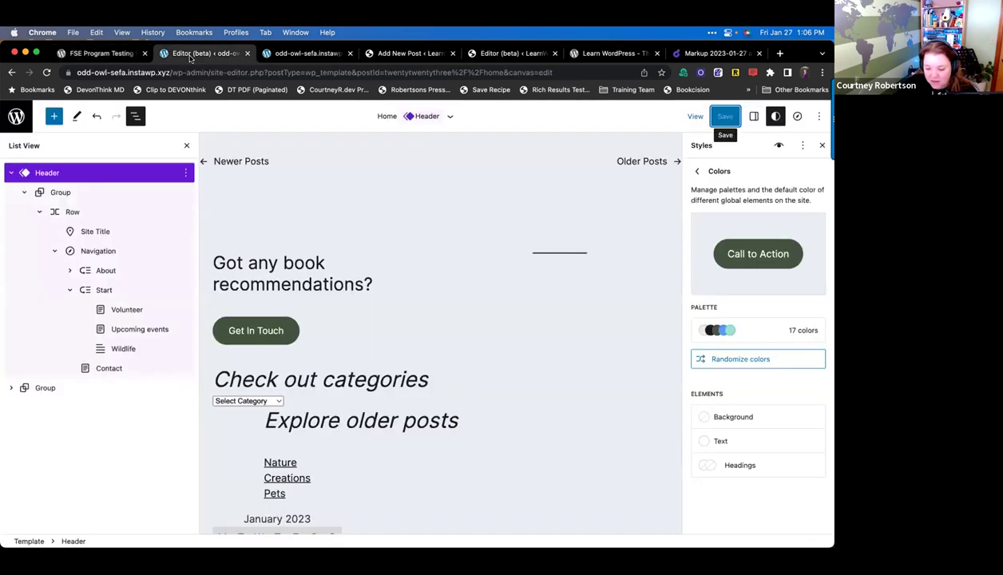
left_click(12, 119)
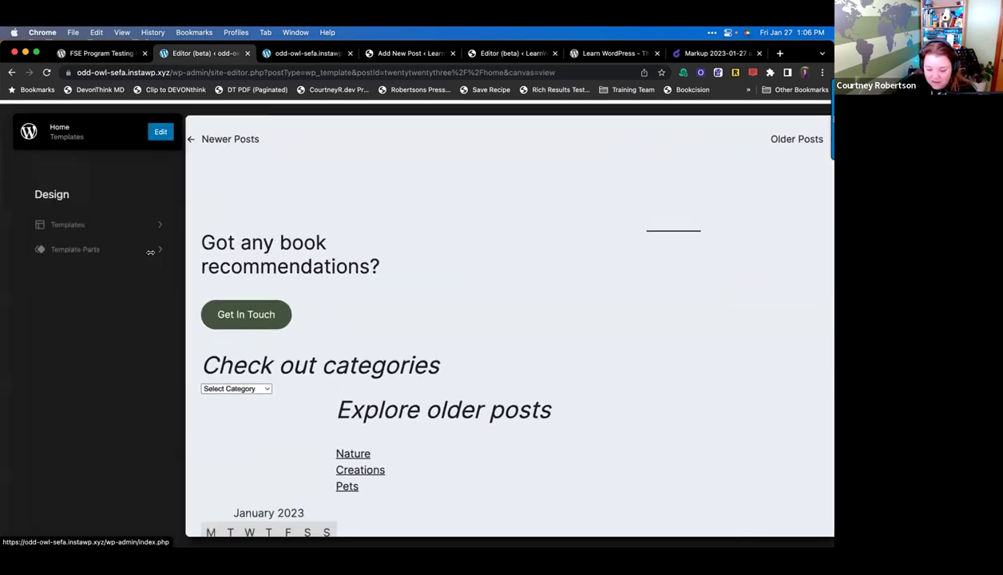
left_click(100, 226)
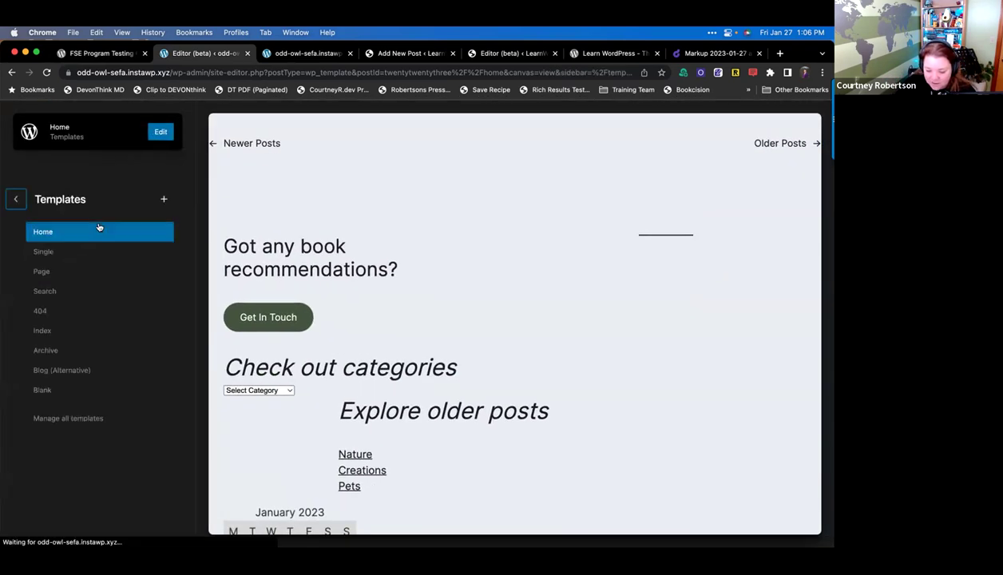
left_click(97, 318)
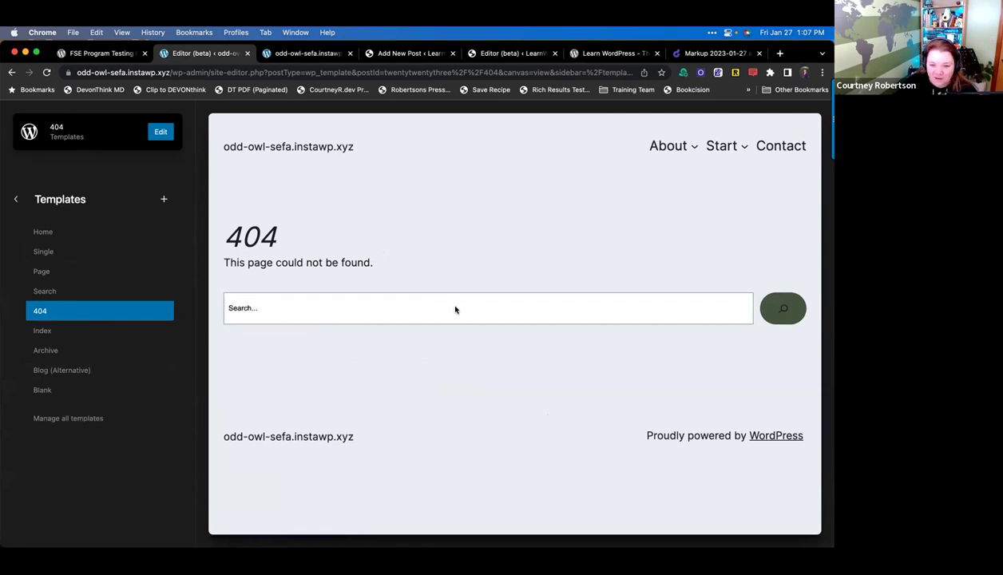
left_click(169, 130)
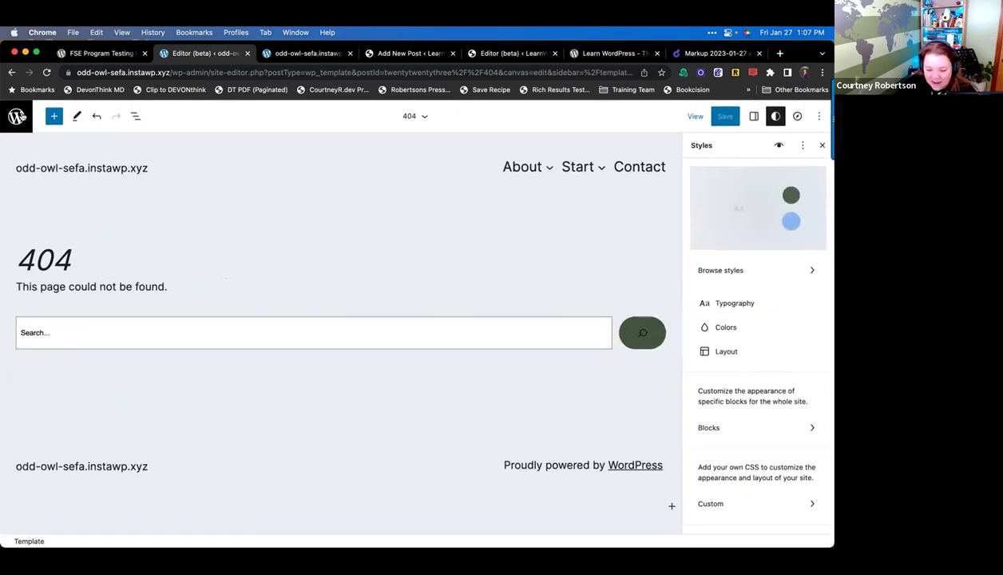
- Examine the transition between template browsing and editing on the 404 template, ending in its "This page could not be found." paragraph
left_click(17, 116)
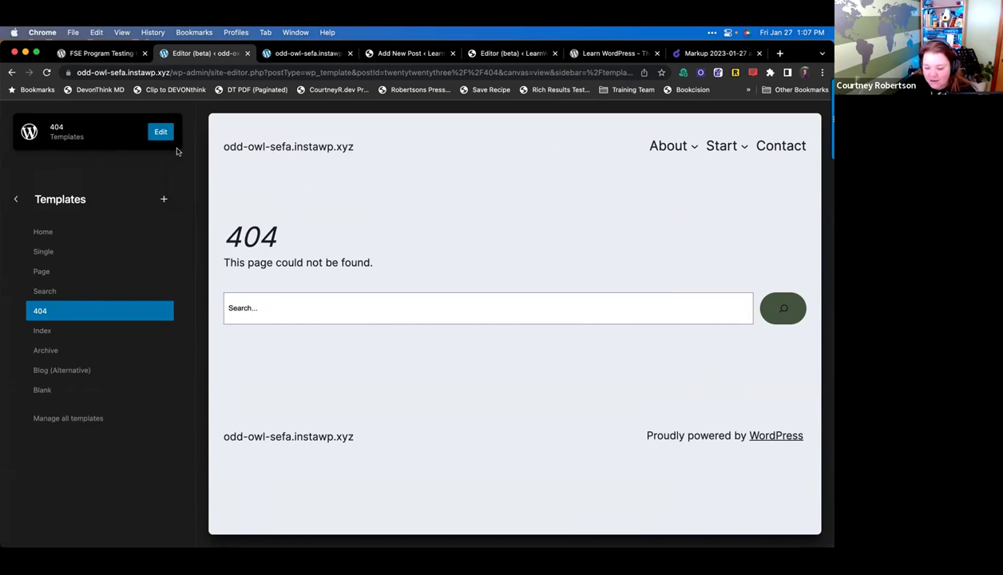
left_click(158, 131)
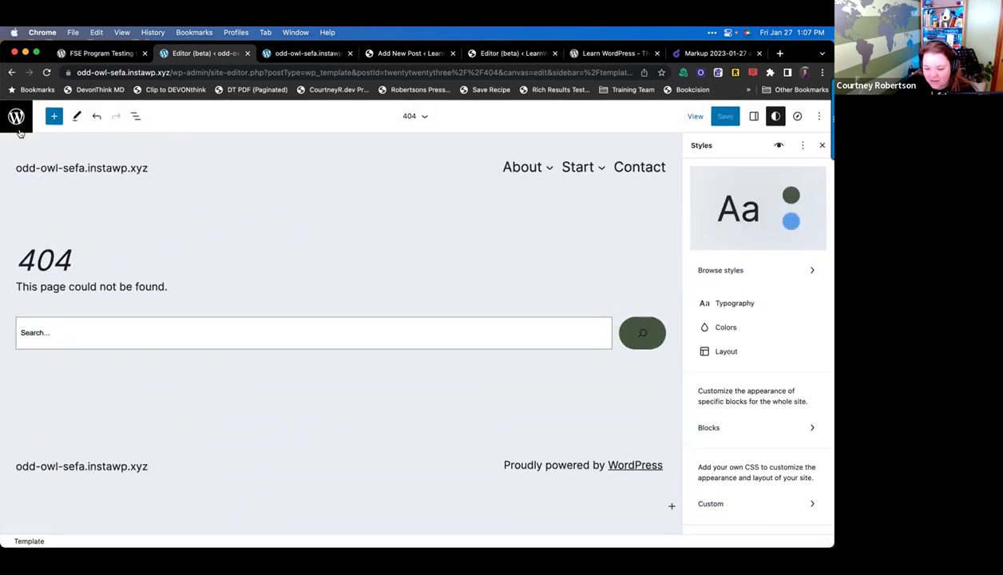
left_click(19, 116)
left_click(151, 130)
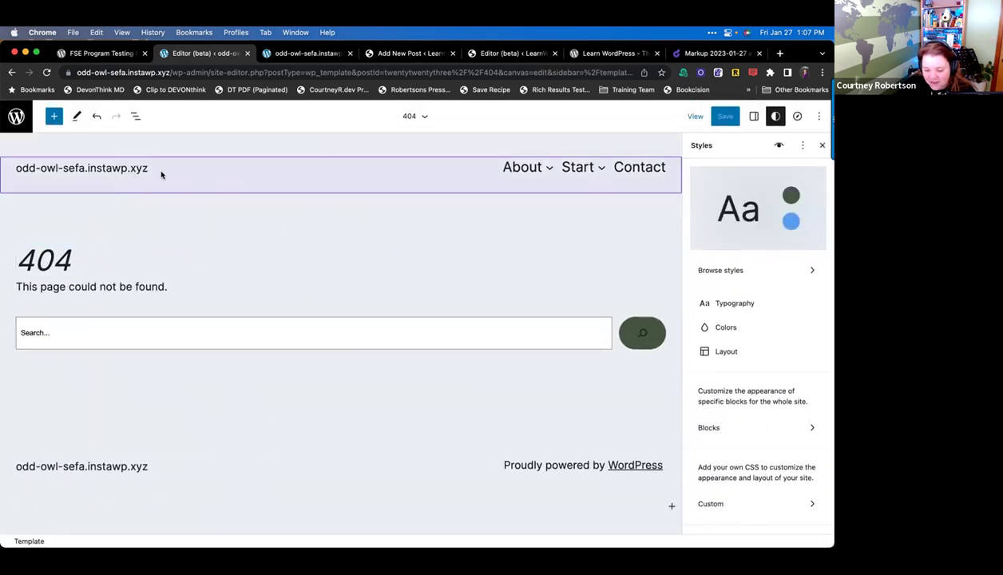
left_click(188, 285)
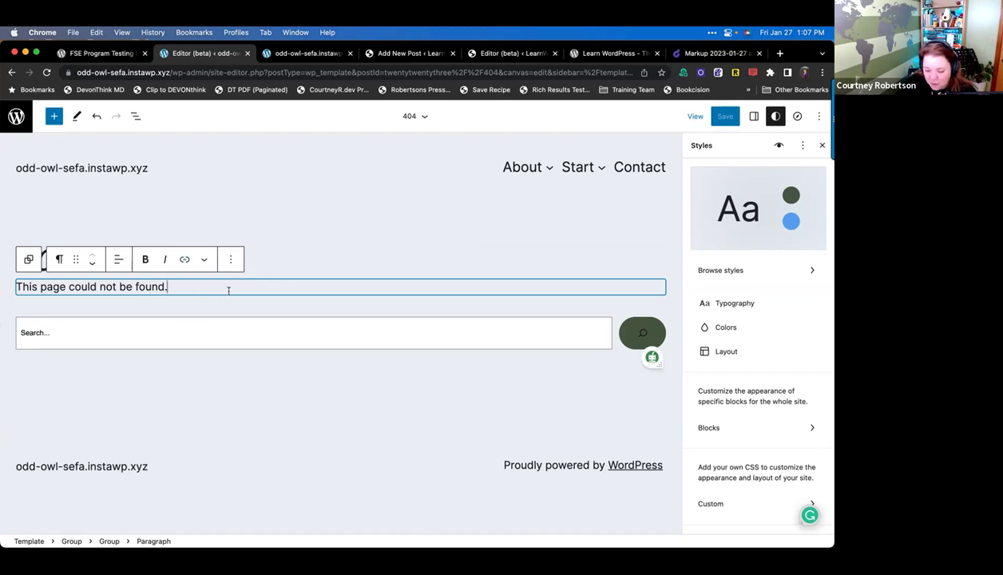
- In the feedback draft, add the item "Untested: does a computer in reduced-motion mode handle the transition from view all templates to edit appropriately"
left_click(409, 54)
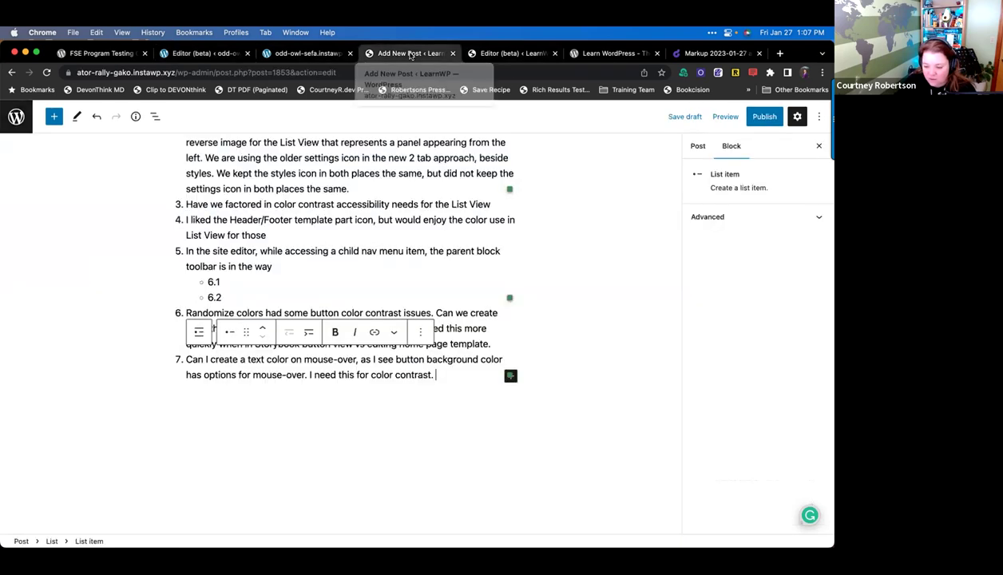
key("Return")
type("Unteste")
type("d: does a computer in ")
type("reduced-mo")
type("st")
type("tion mode")
type(" hand")
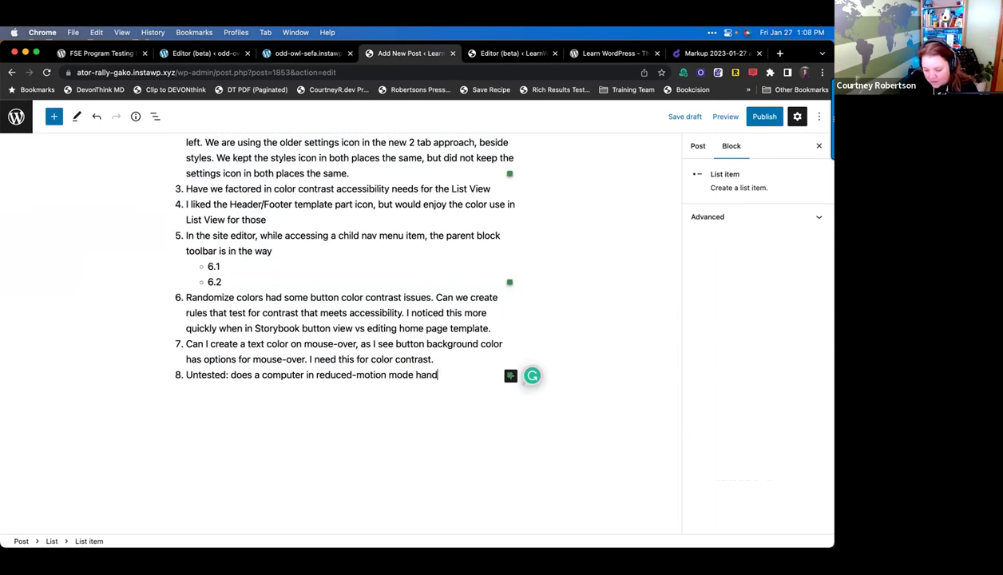
type("le the transition from ")
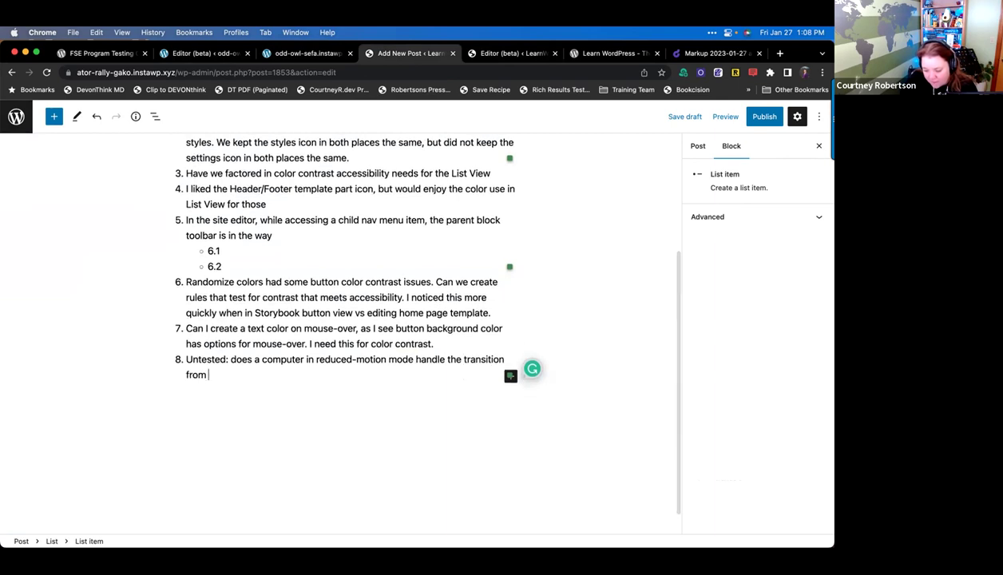
type("view a")
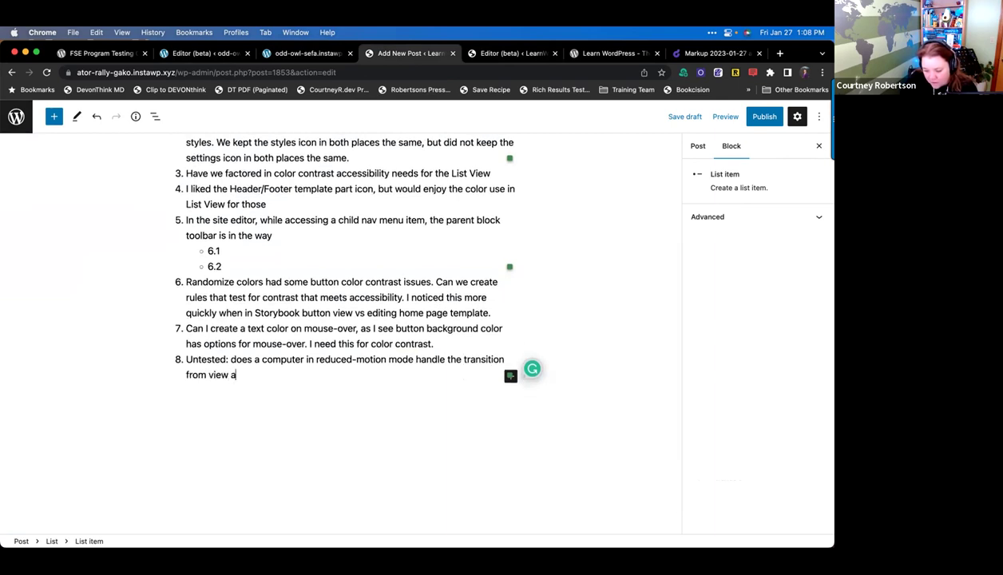
type("ll templates to e")
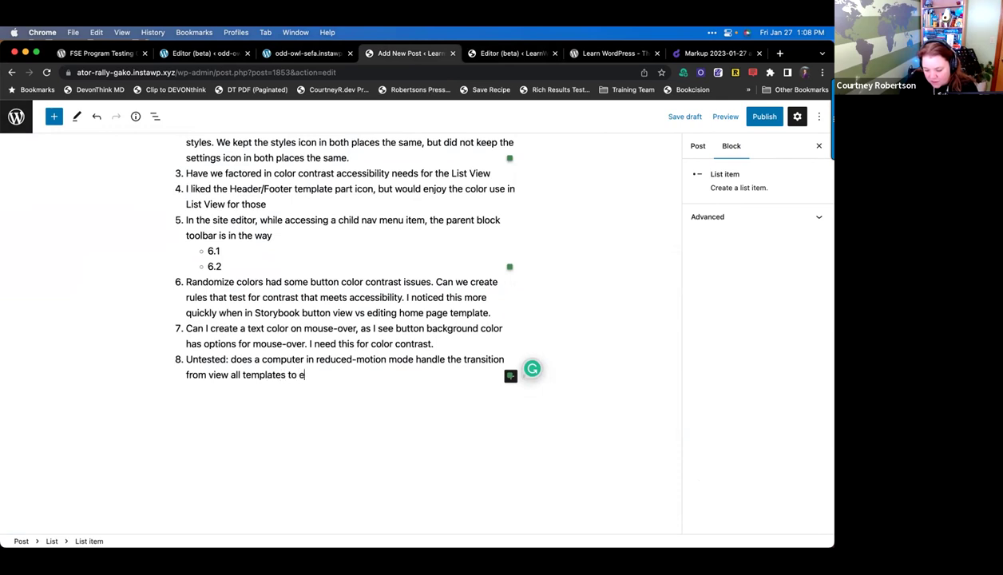
type("dit smappor")
type("priately")
key("Return")
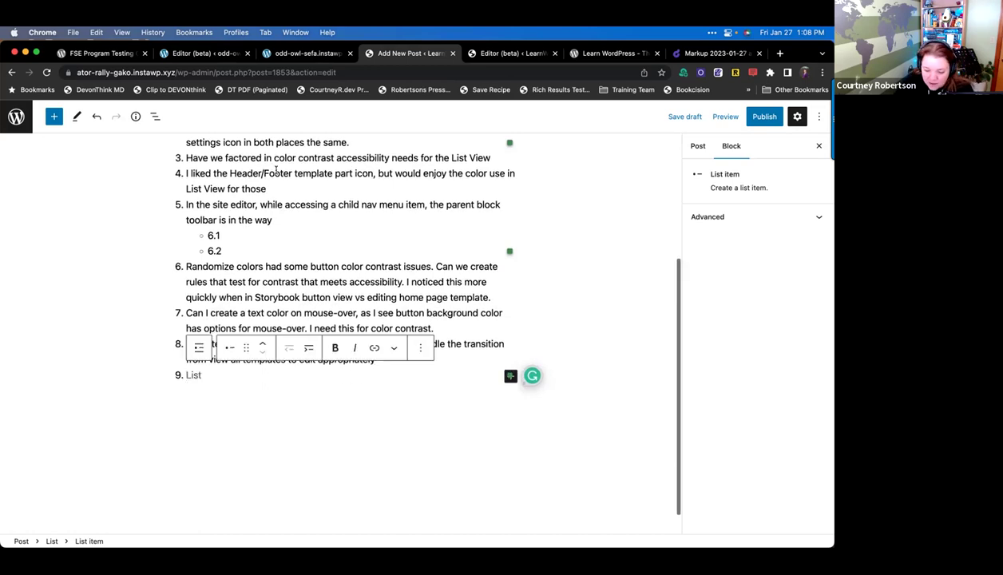
- Return to the odd-owl-sefa site editor and set the global Paragraph block's font to Source Serif Pro
left_click(94, 53)
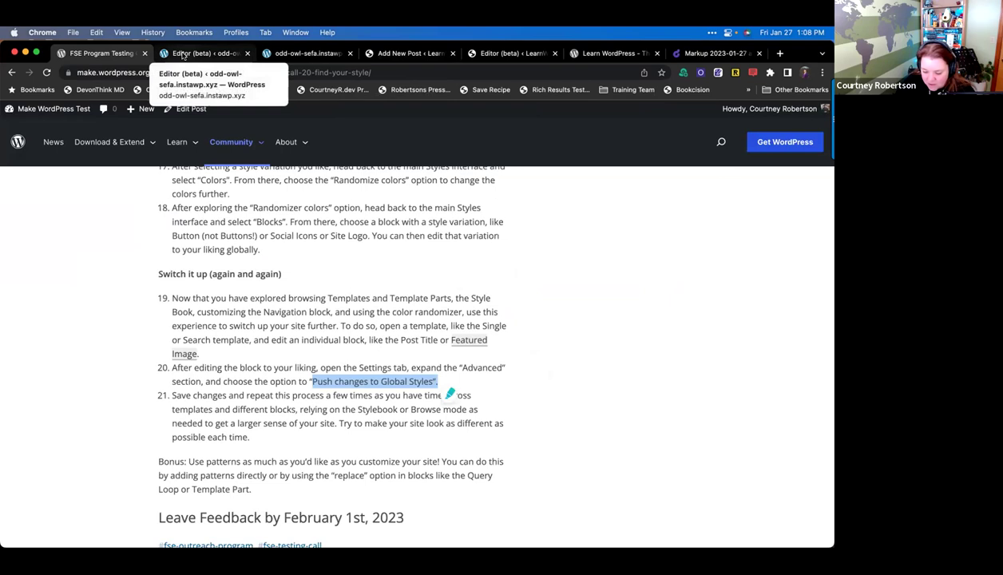
left_click(183, 54)
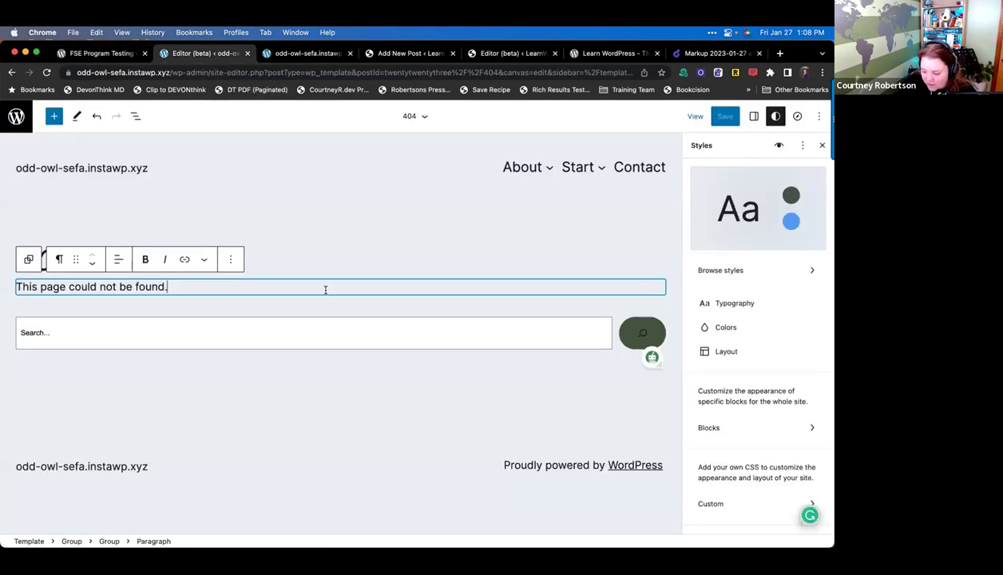
left_click(747, 430)
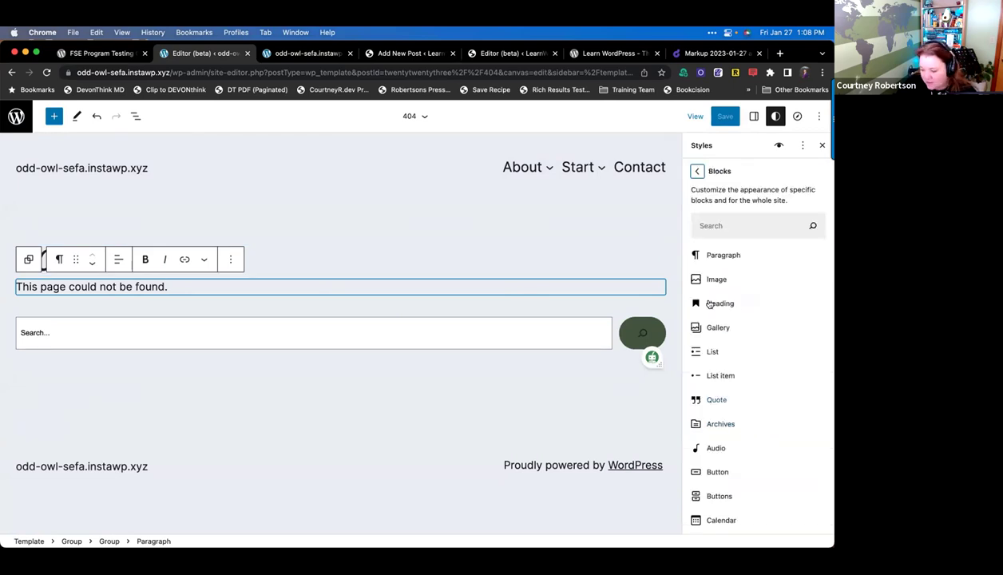
left_click(729, 255)
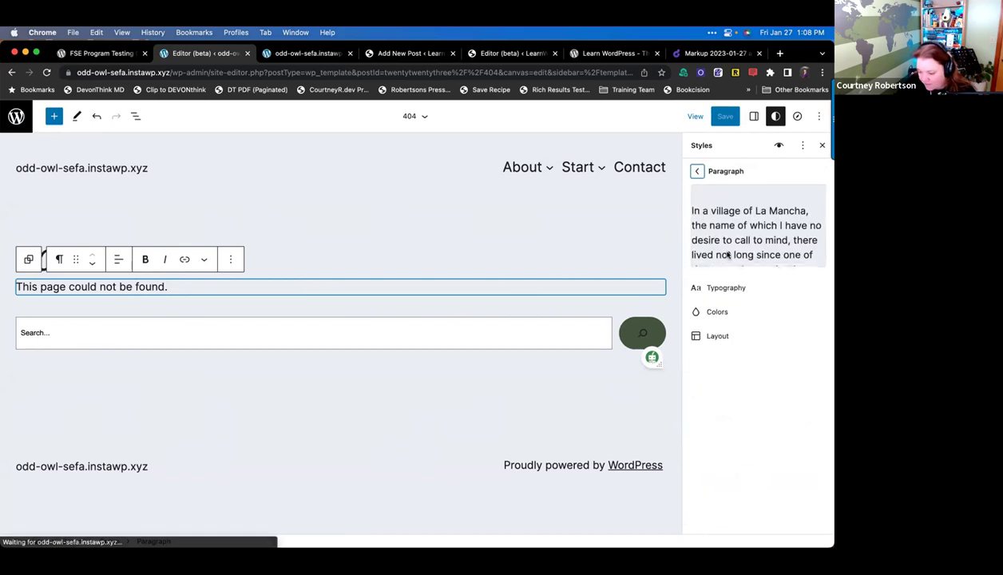
left_click(732, 288)
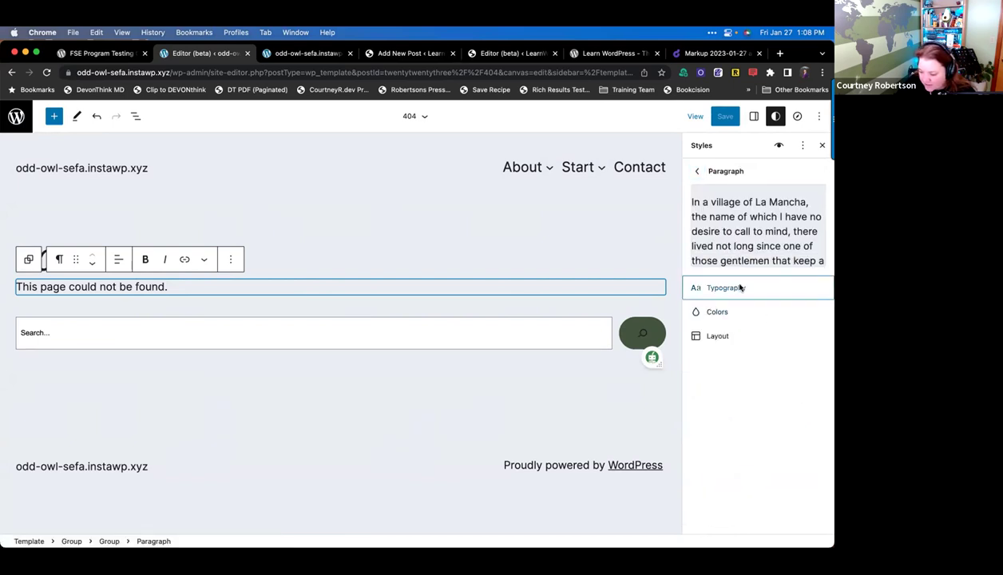
left_click(757, 353)
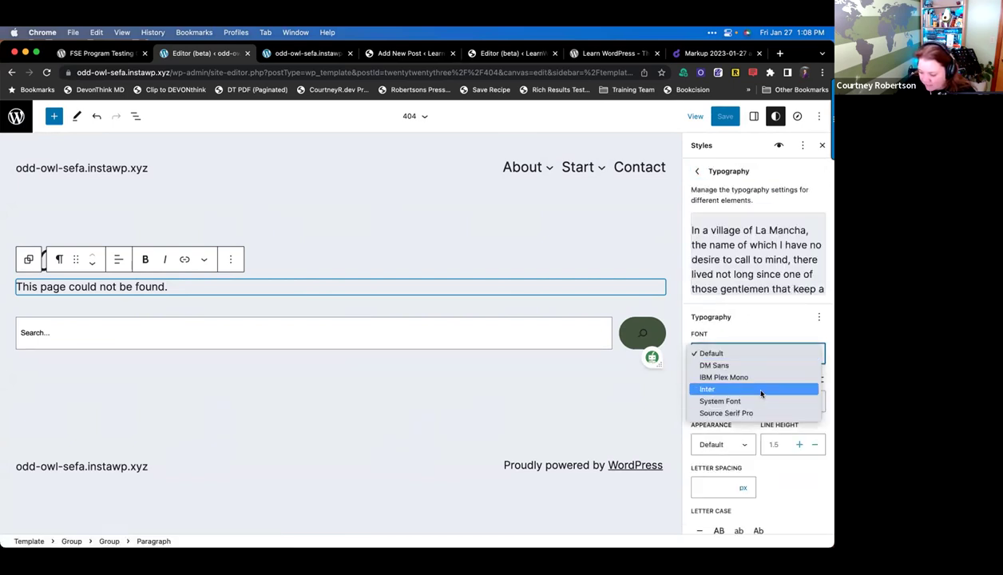
left_click(758, 389)
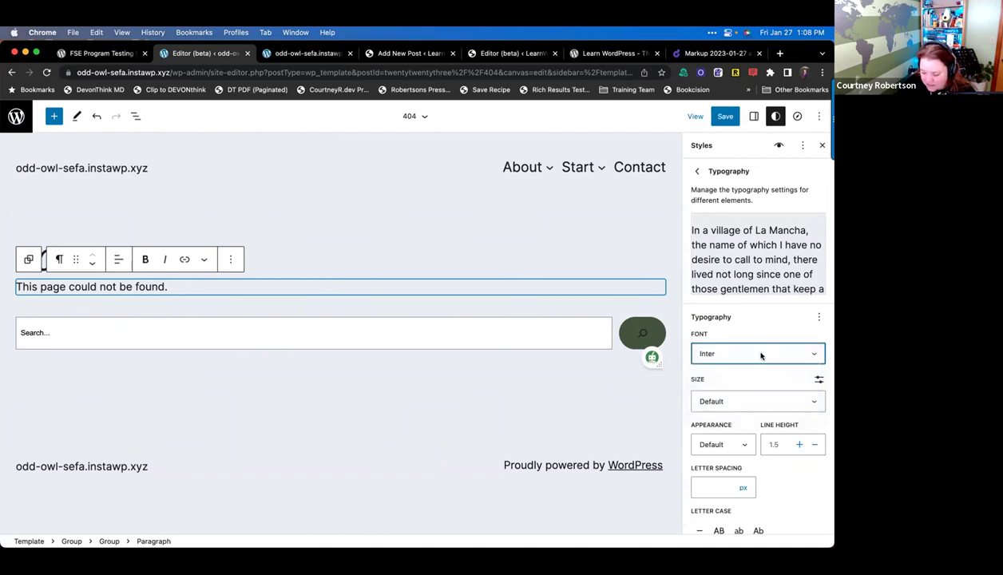
left_click(761, 354)
left_click(755, 378)
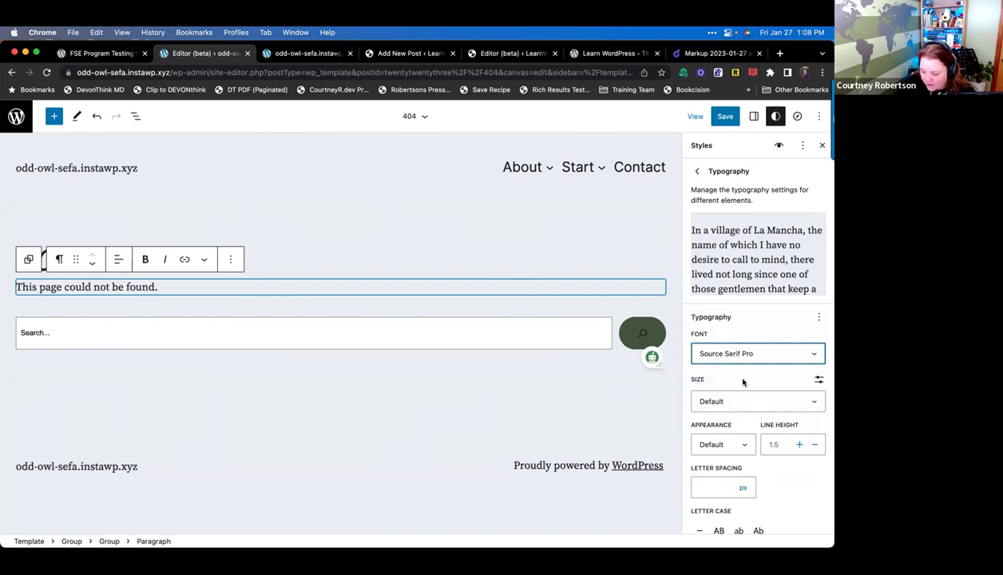
scroll(744, 378, "down", 1)
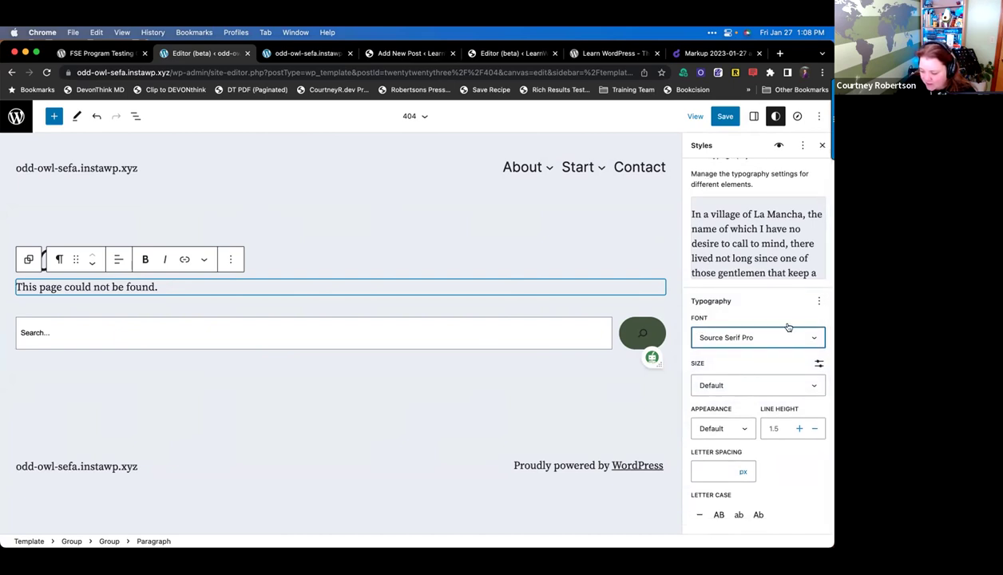
scroll(688, 345, "up", 1)
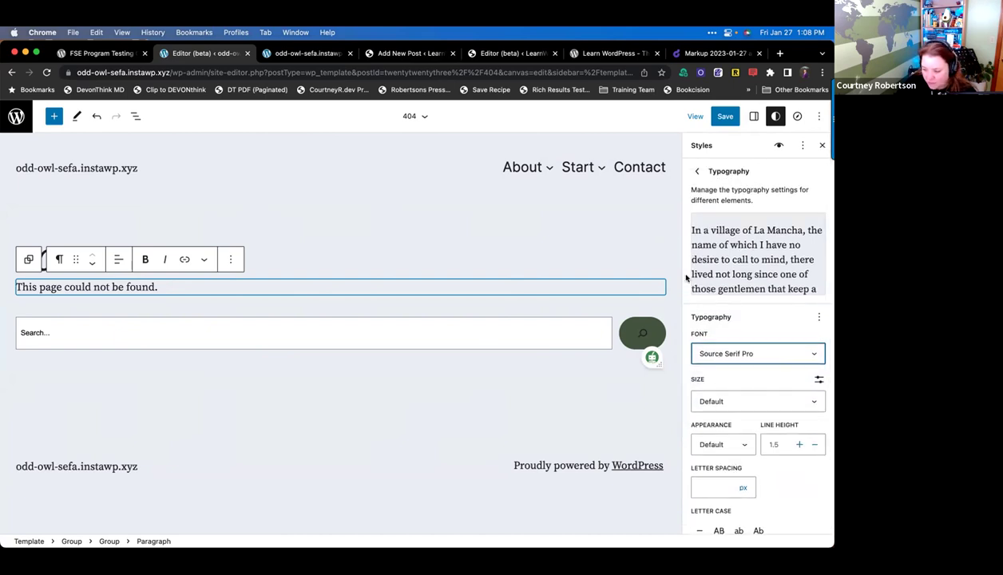
- Save the custom Global Styles changes and return to the "This page could not be found." paragraph
left_click(697, 172)
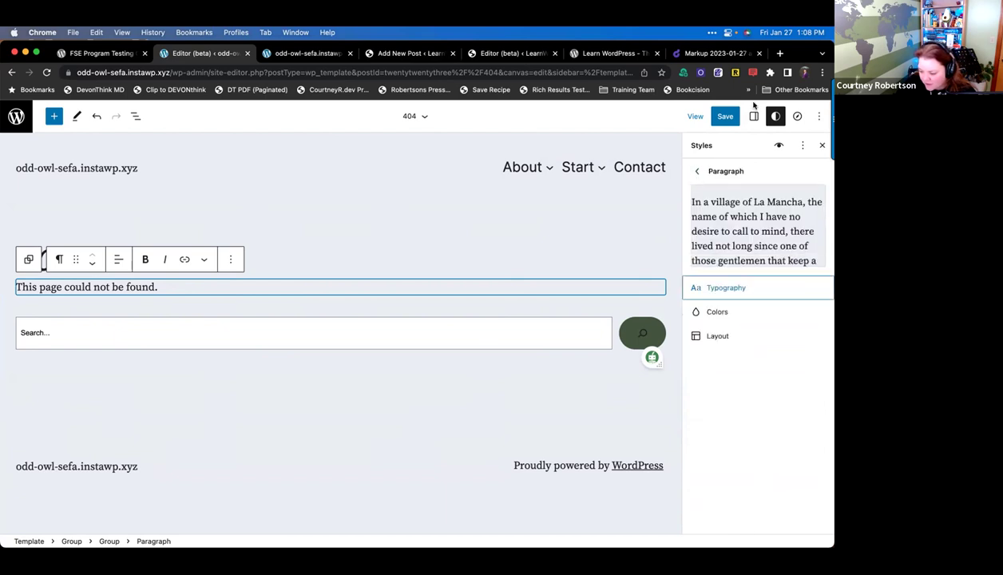
left_click(732, 115)
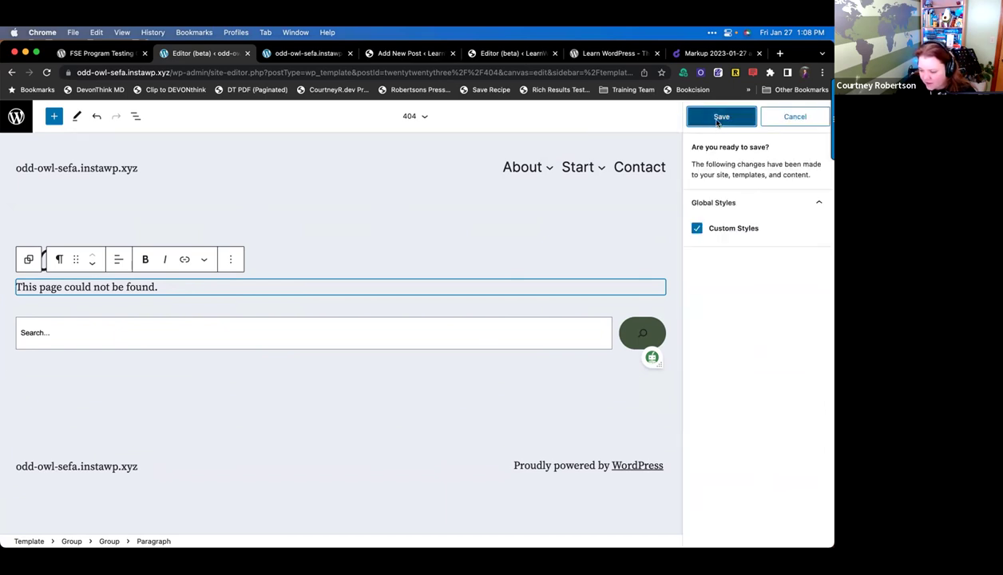
key("Escape")
left_click(257, 285)
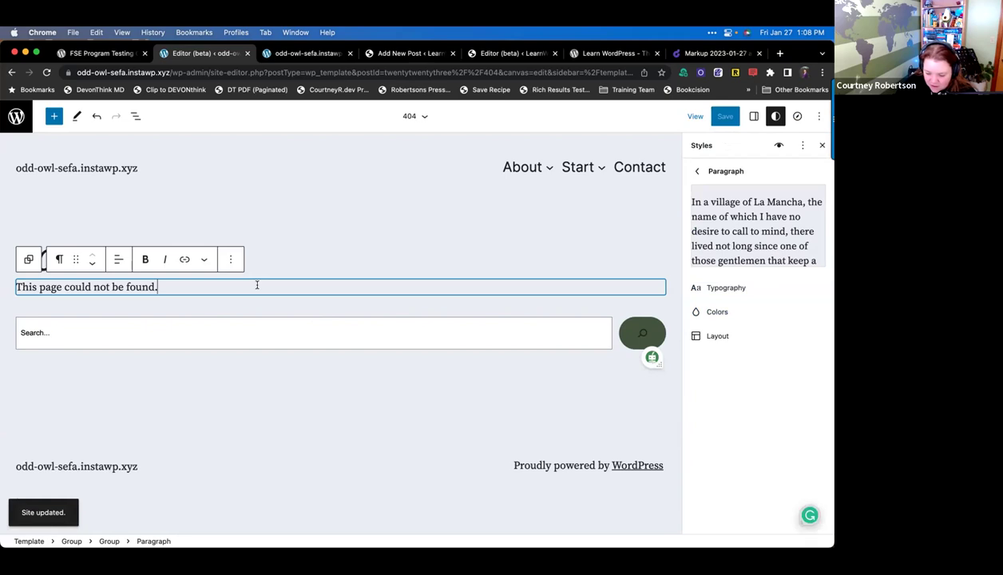
- Following the testing call's step 20, set the 404 template paragraph's own size to x-large and expand its advanced block settings
left_click(102, 53)
left_click(255, 367)
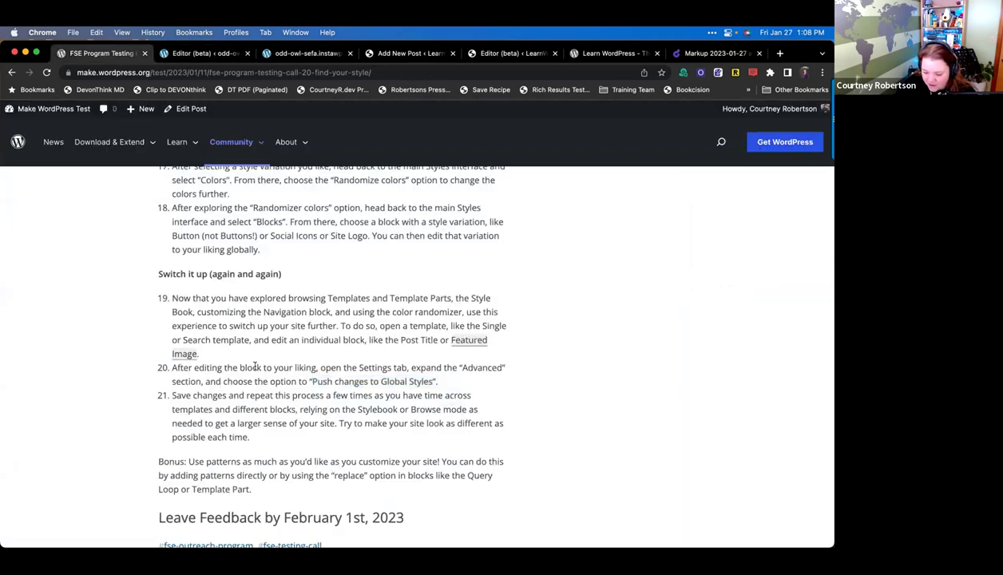
left_click_drag(330, 369, 478, 376)
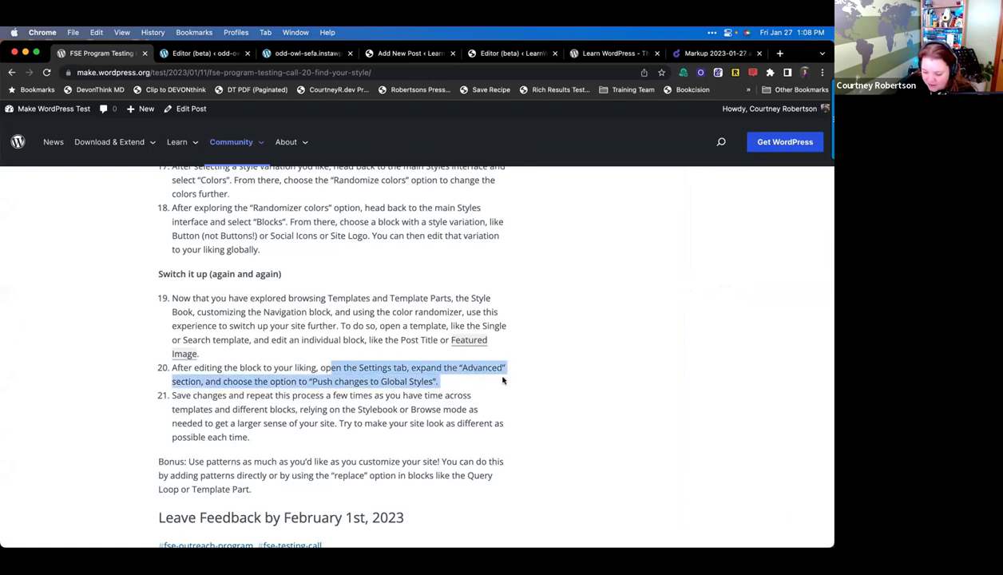
key("ctrl+Tab")
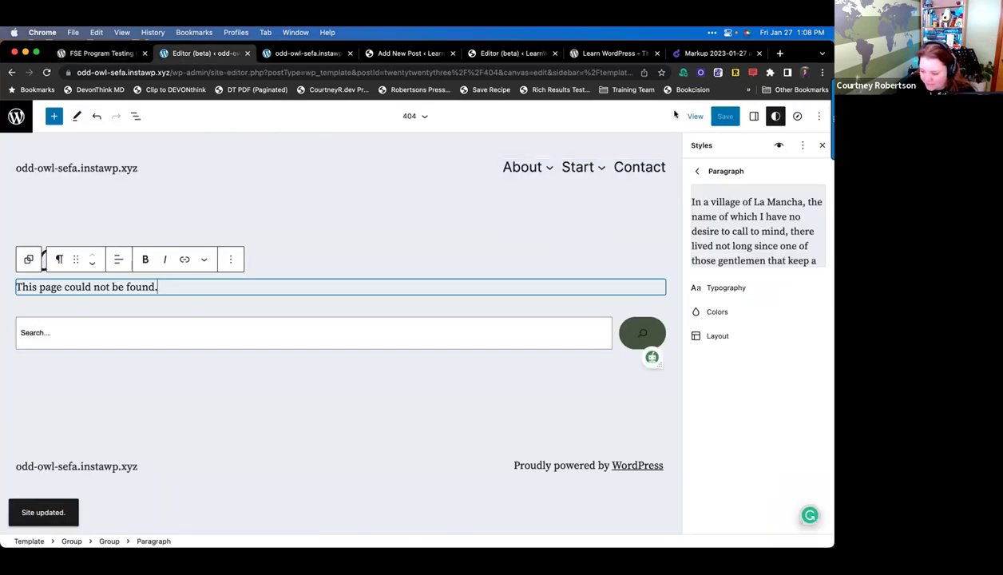
left_click(754, 116)
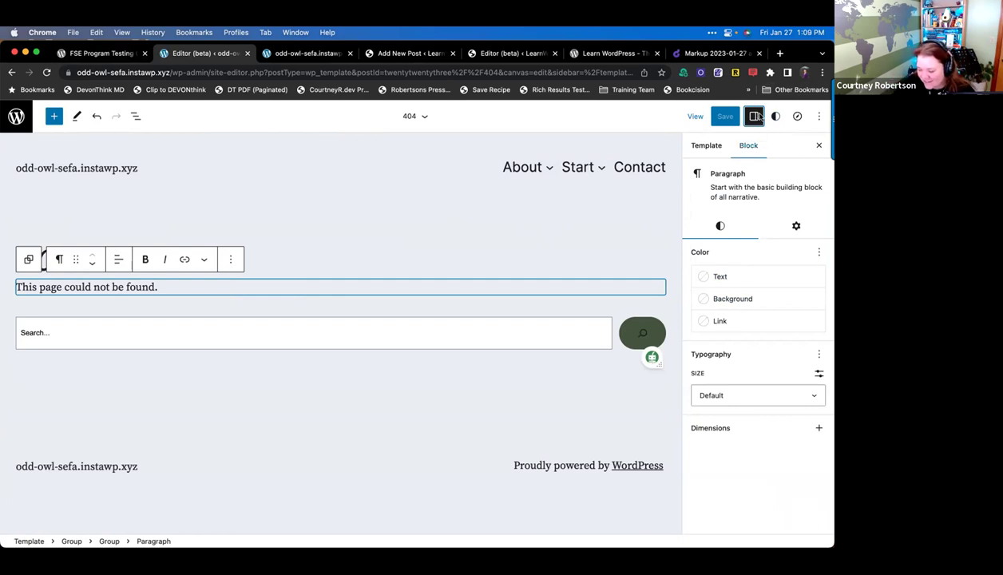
left_click(748, 279)
left_click(797, 283)
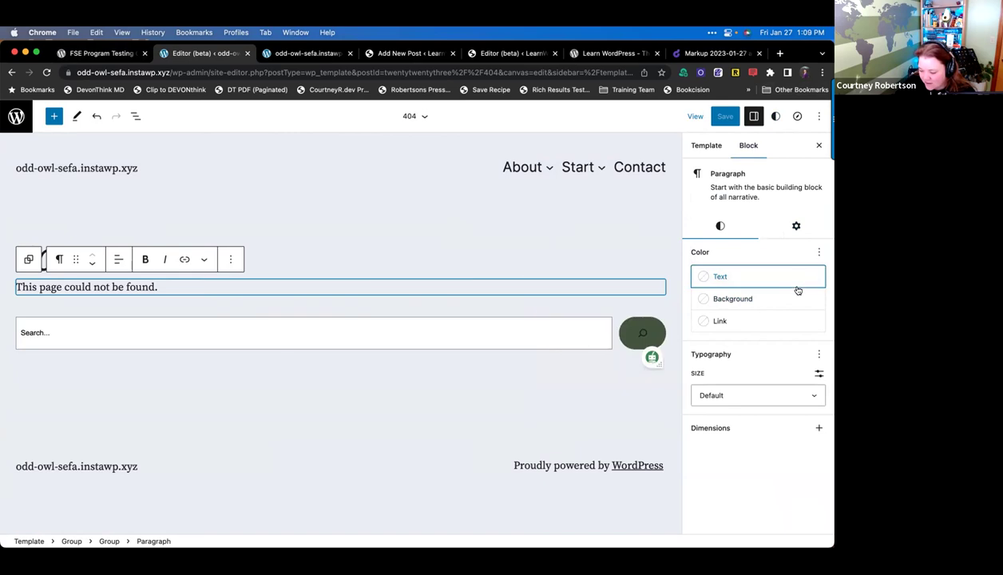
left_click(789, 224)
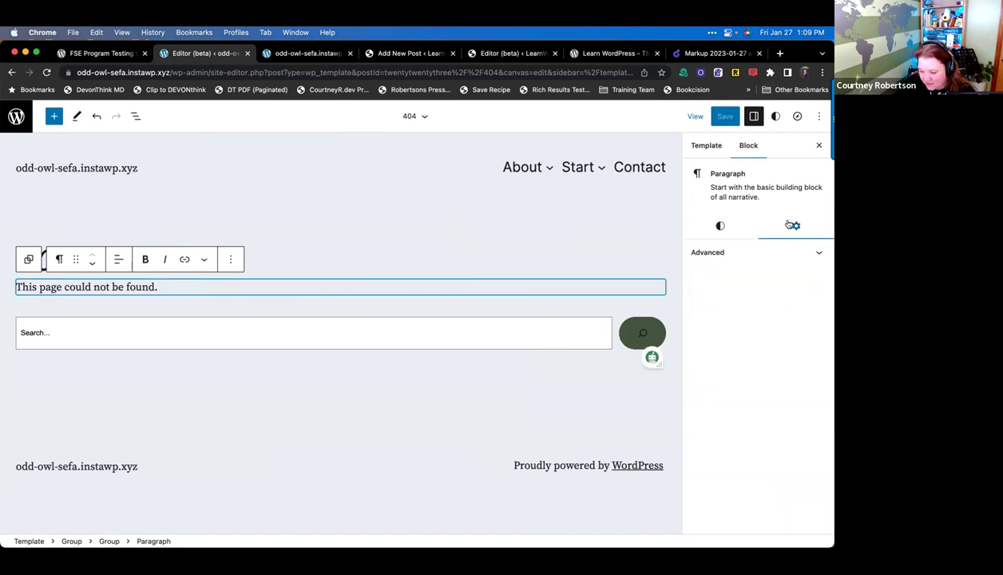
left_click(729, 226)
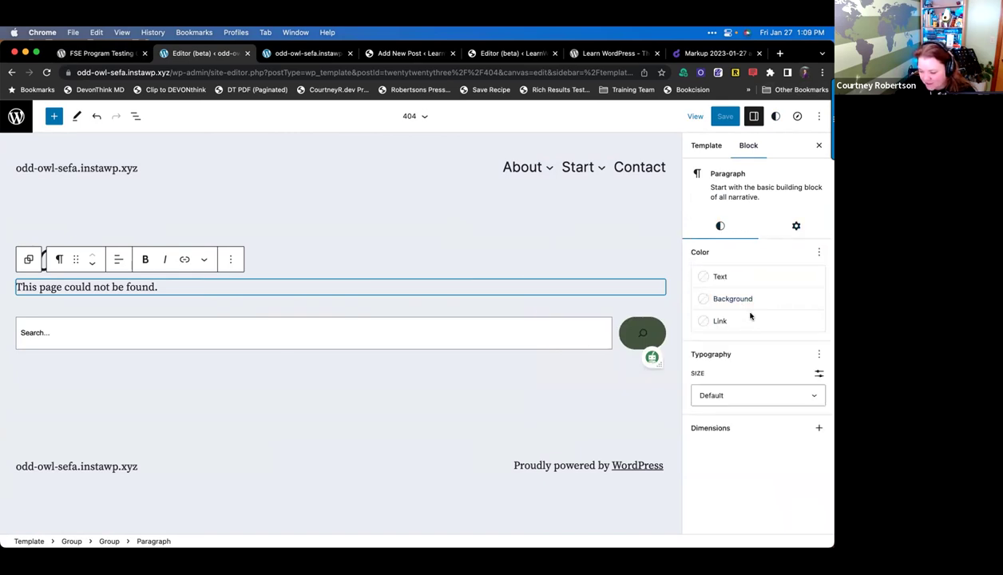
left_click(753, 396)
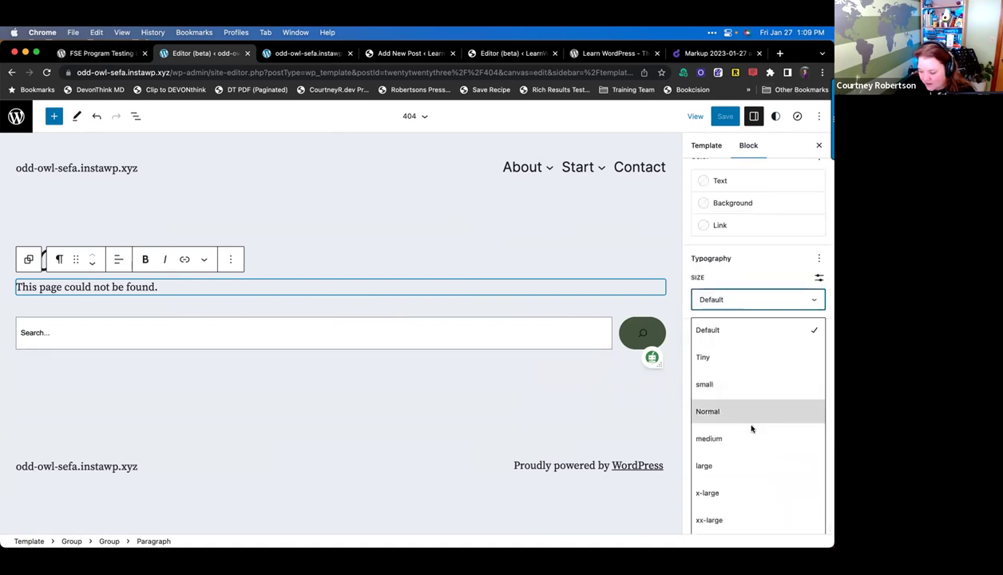
left_click(742, 493)
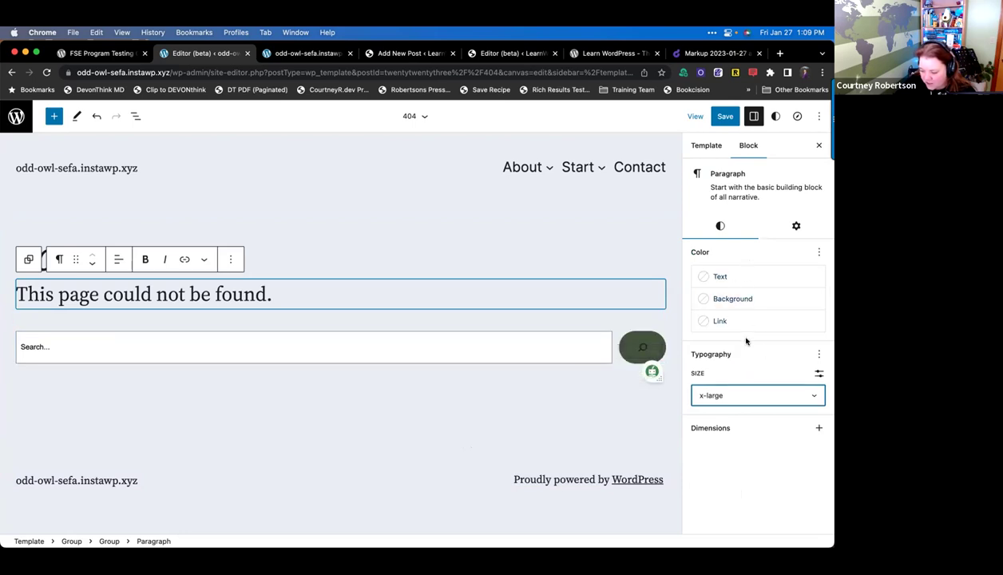
left_click(799, 226)
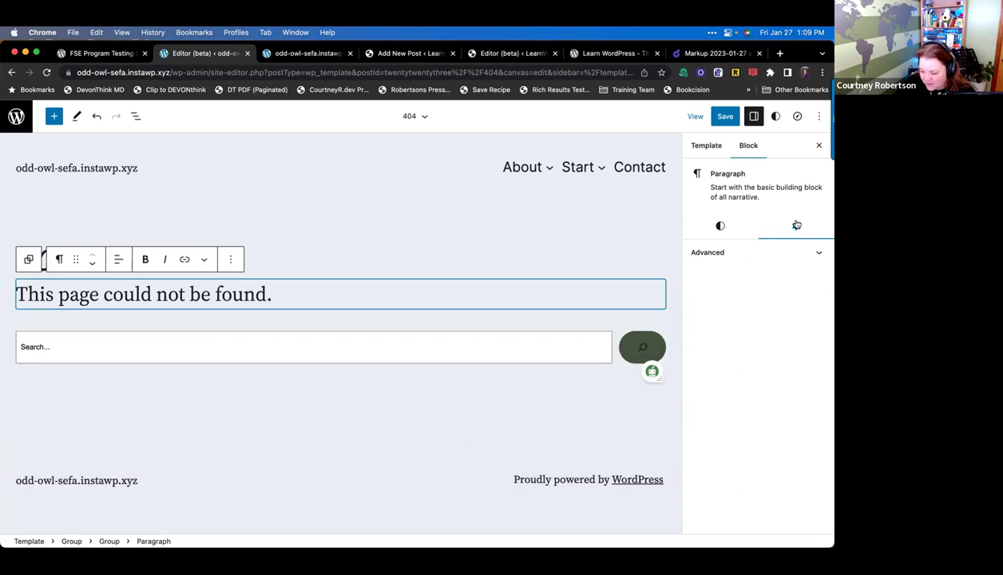
left_click(805, 252)
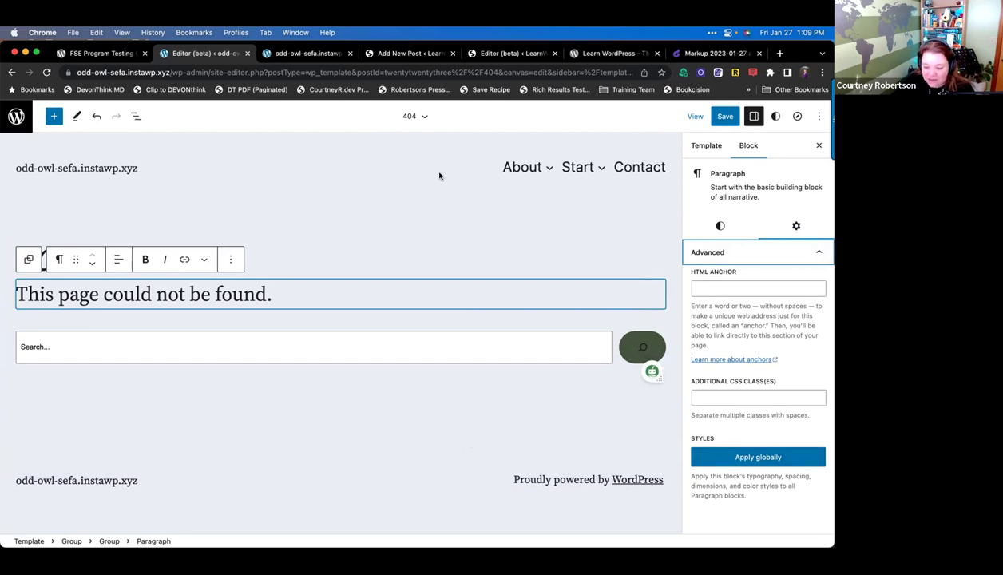
- Reload the live odd-owl-sefa site, view its /404 page for comparison, and return to the site editor
left_click(315, 54)
left_click(315, 70)
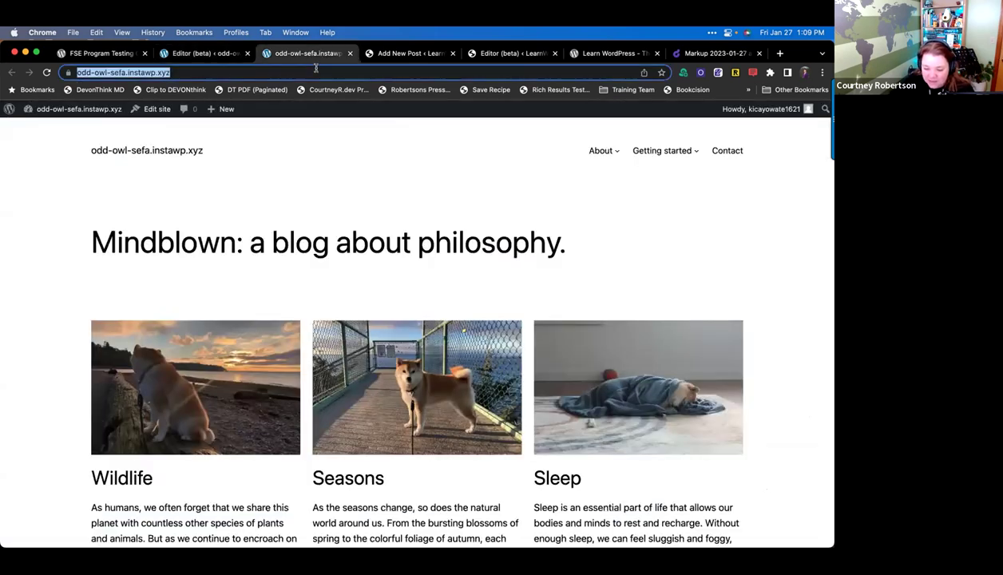
key("Return")
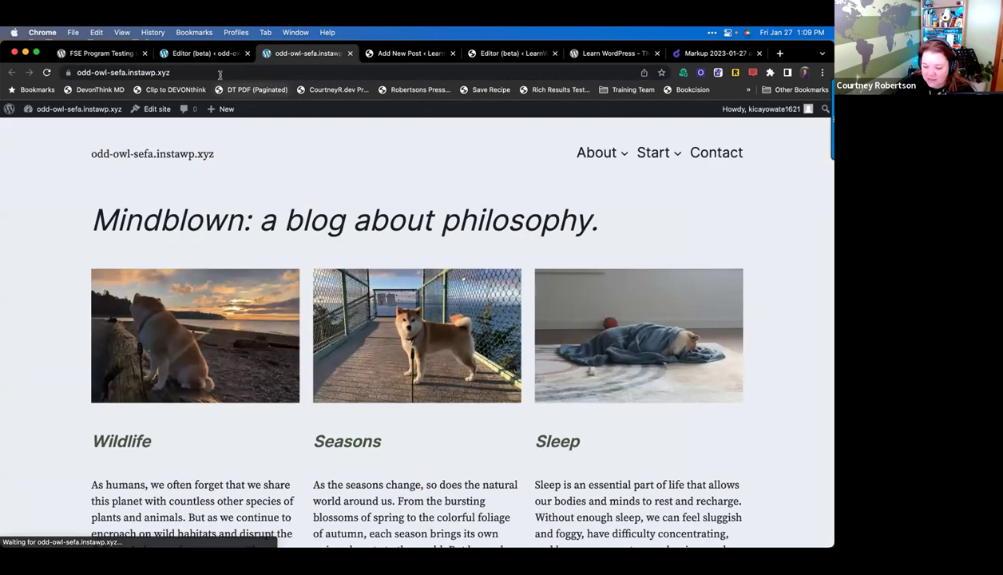
left_click(197, 73)
left_click(197, 72)
type("/404")
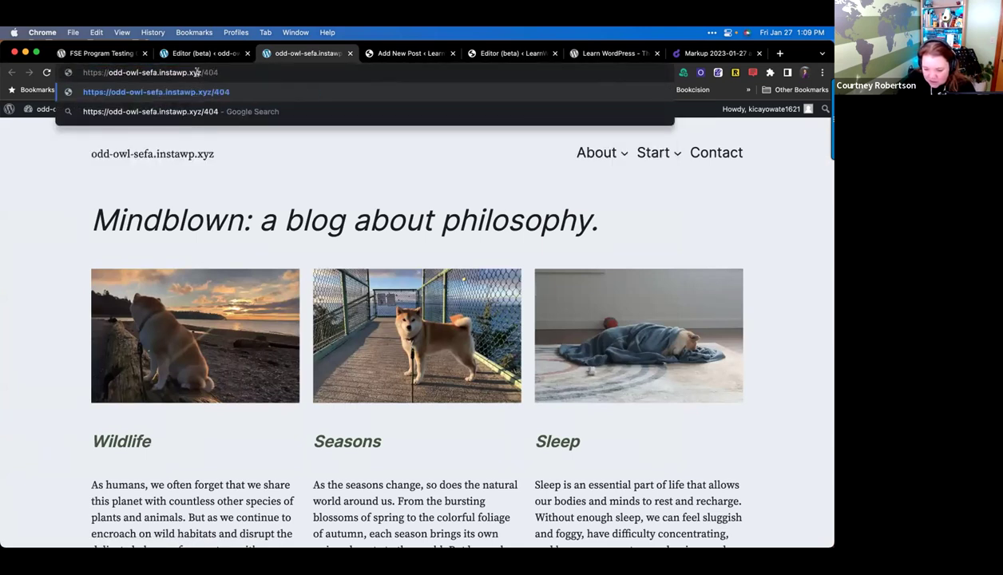
key("Return")
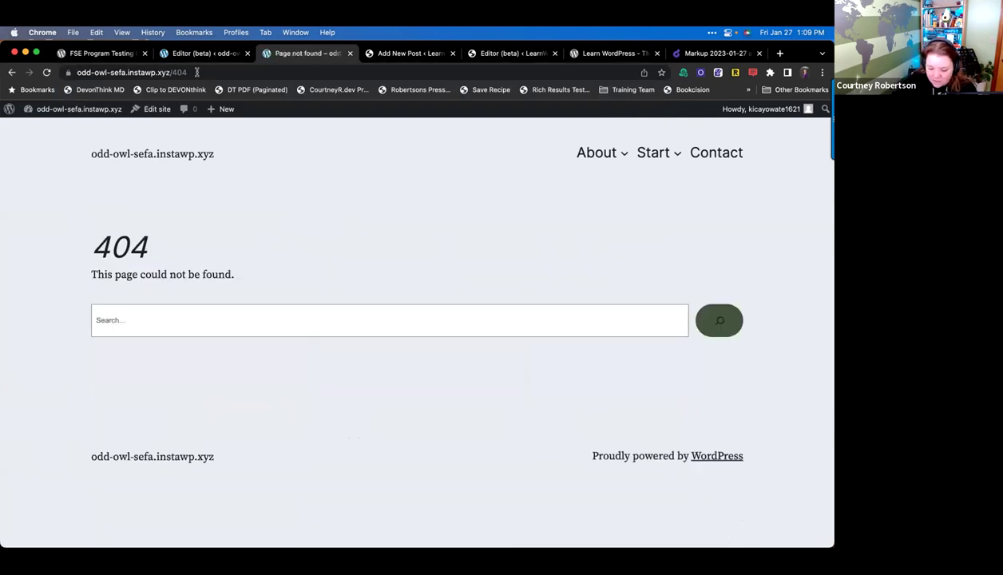
left_click(189, 53)
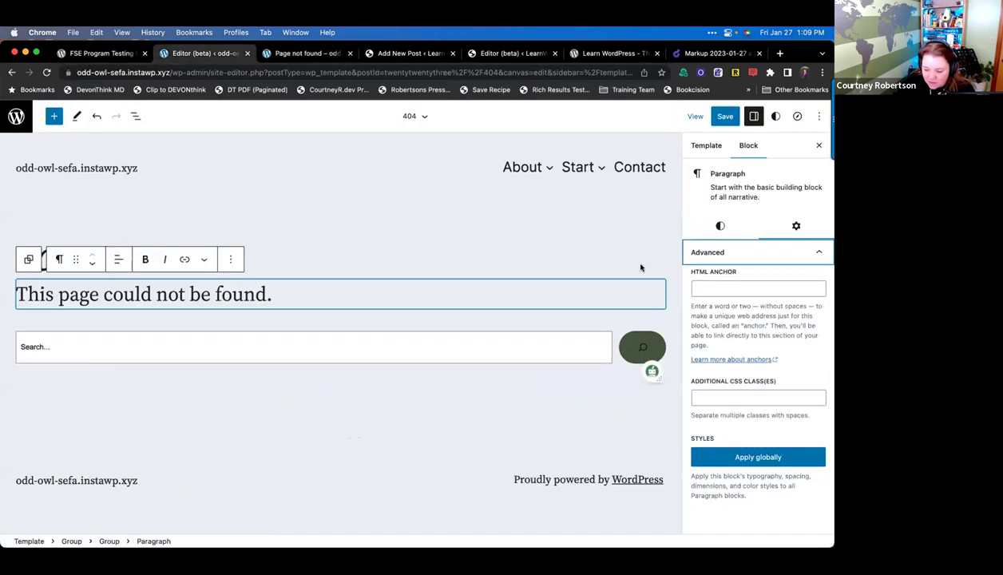
- Compare the 404 template's "This page could not be found." paragraph with the same text on the live /404 page
left_click(354, 298)
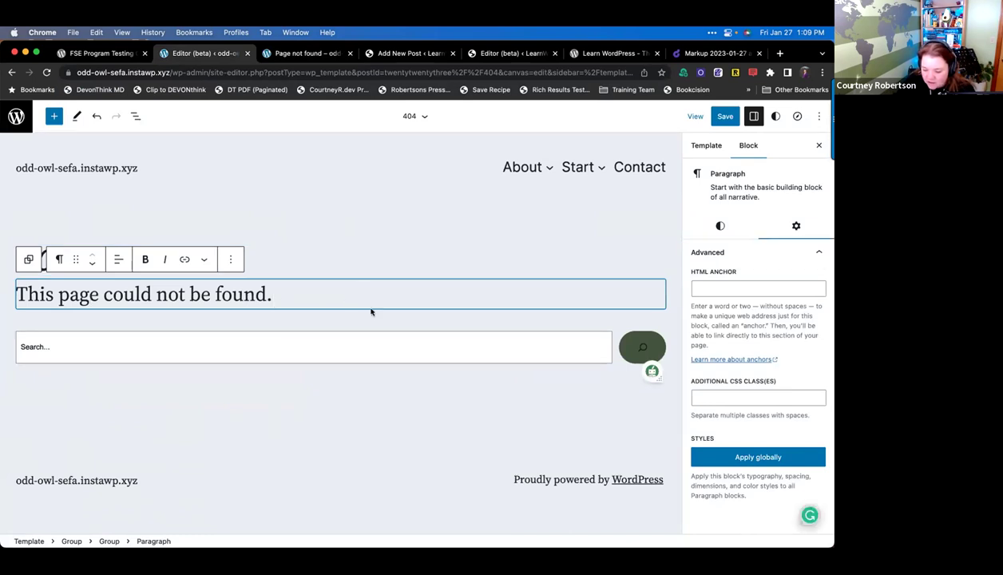
left_click(308, 56)
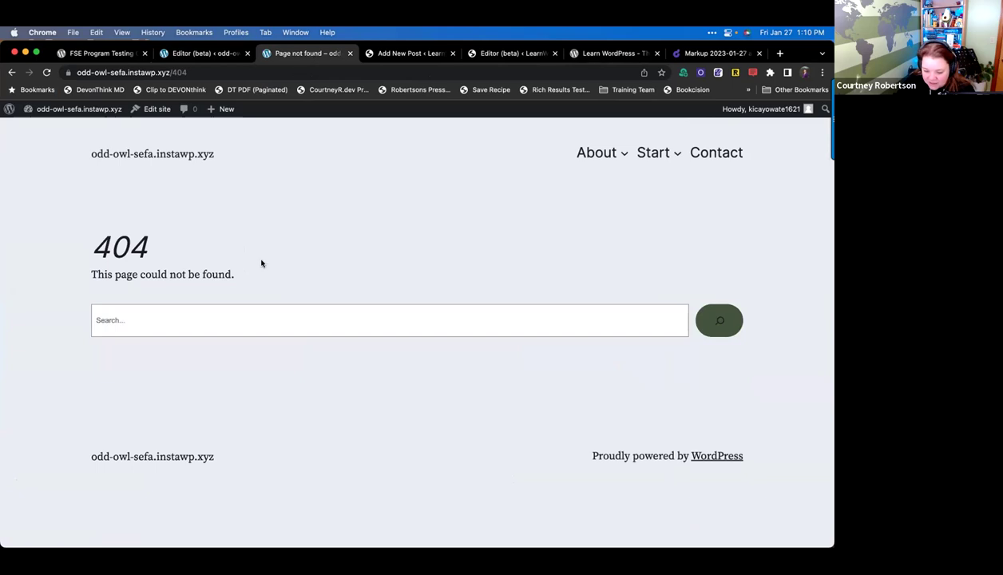
left_click_drag(234, 274, 60, 279)
key("super+m")
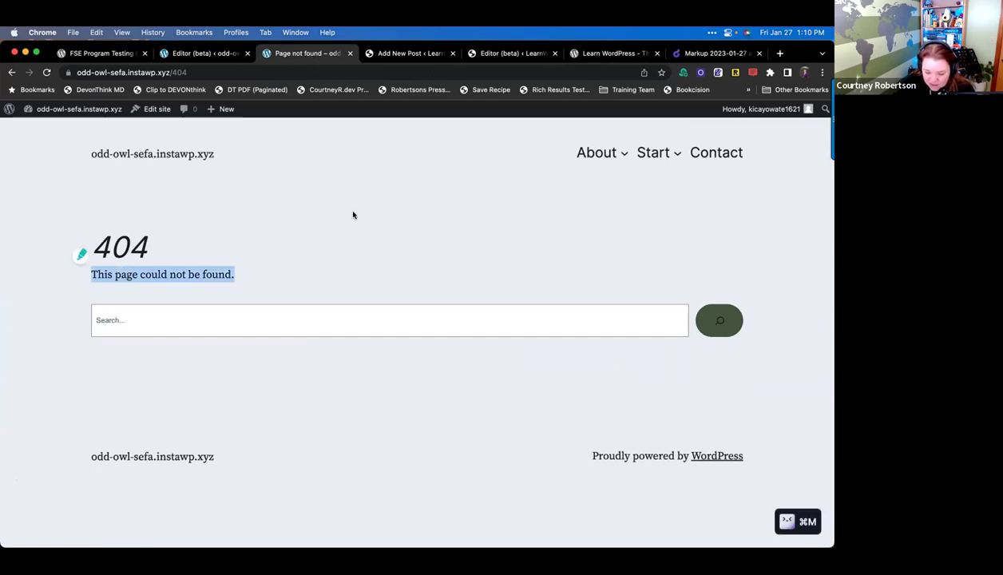
- Return to the site editor and apply the 404 template paragraph's styles globally to all Paragraph blocks
left_click(205, 52)
left_click(189, 294)
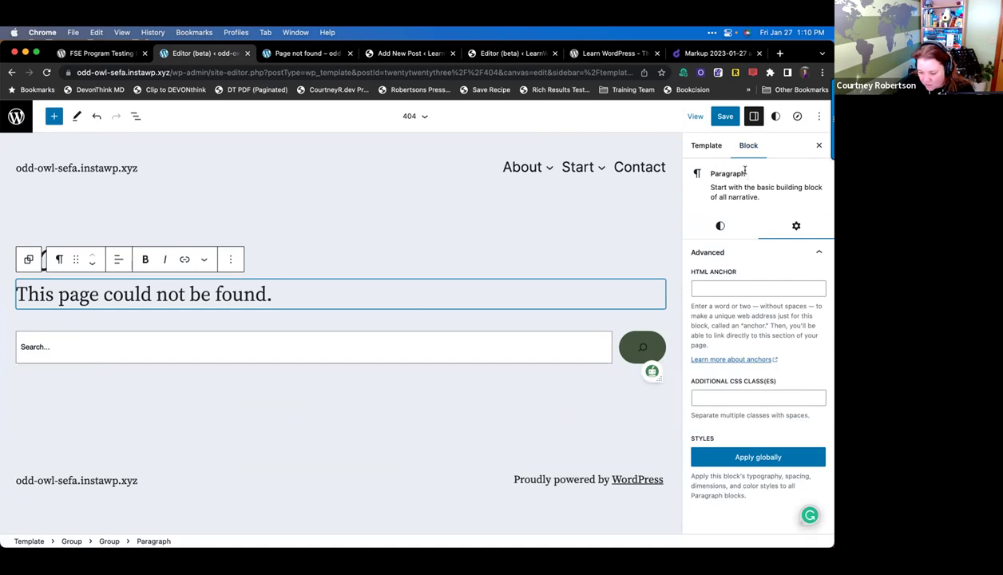
left_click(818, 253)
left_click(818, 253)
left_click(773, 460)
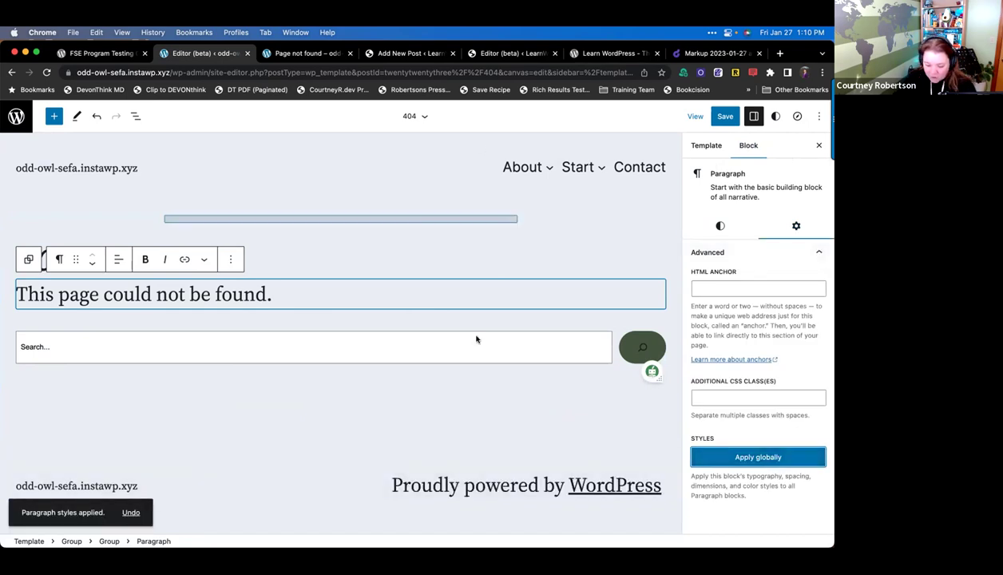
- Reload the live odd-owl-sefa /404 page to check the paragraph styling before saving
left_click(303, 54)
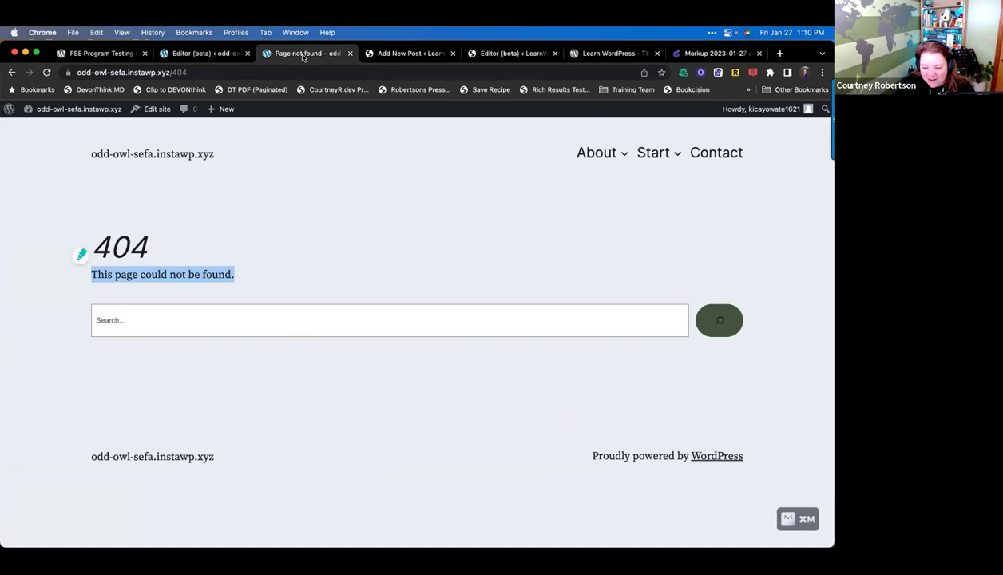
left_click(298, 71)
key("Return")
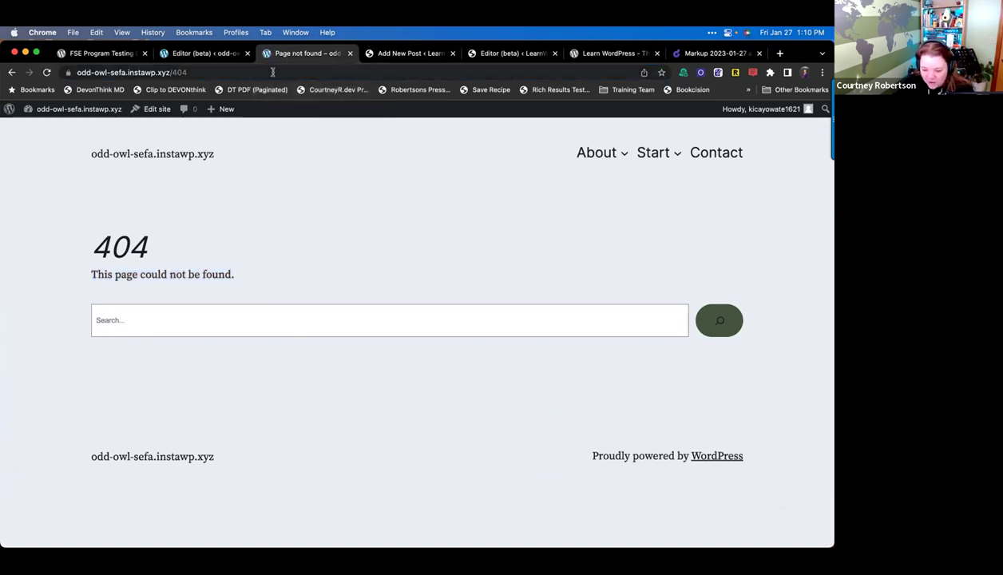
- Save the 404 template and global style changes in the site editor, and reload the live /404 page to check them
left_click(200, 53)
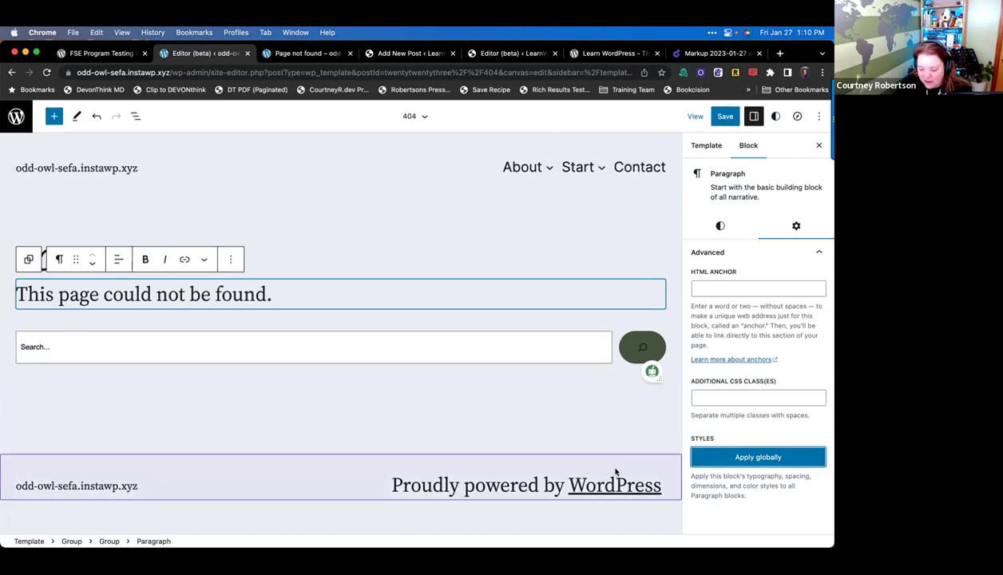
left_click(724, 118)
left_click(722, 118)
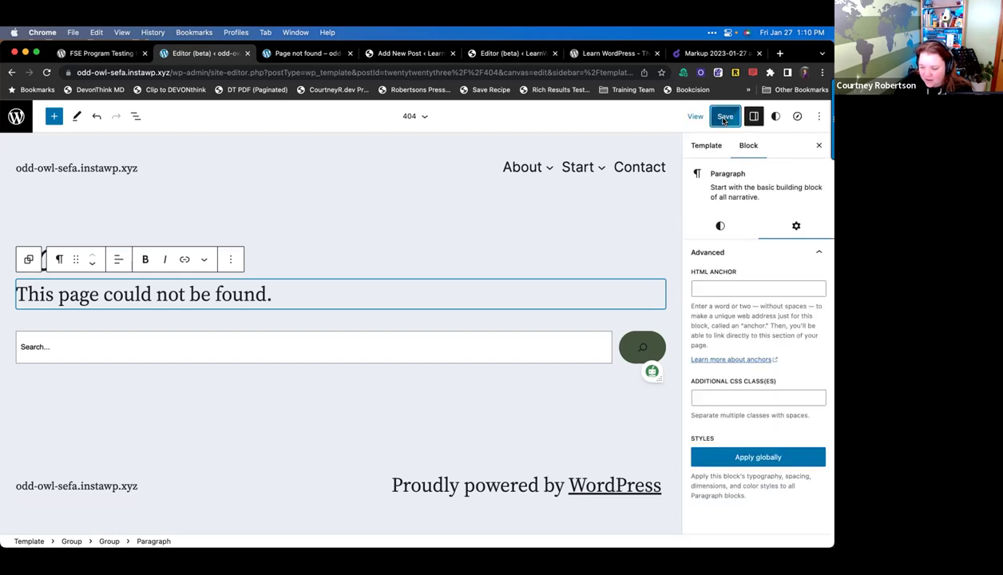
left_click(286, 53)
left_click(283, 68)
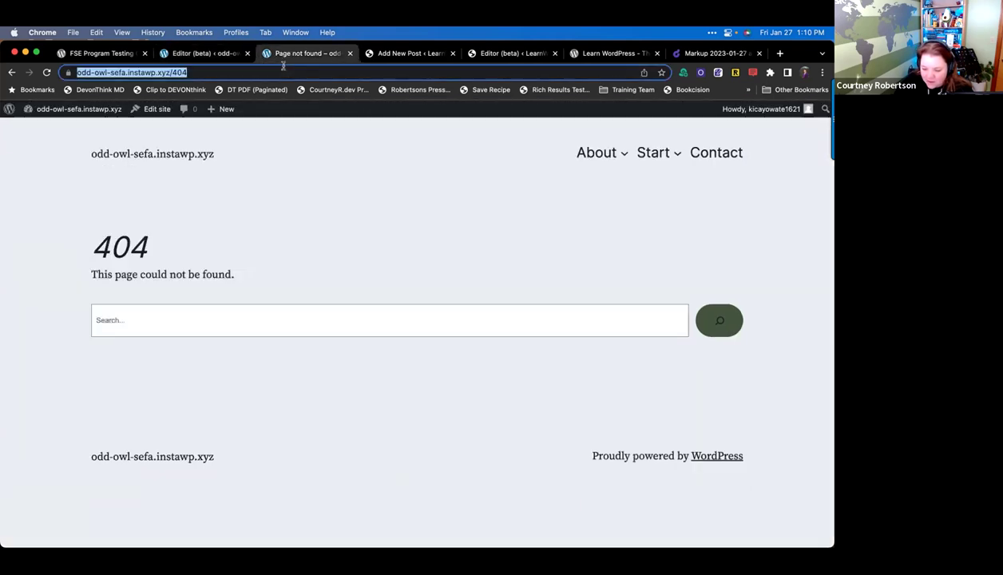
key("Return")
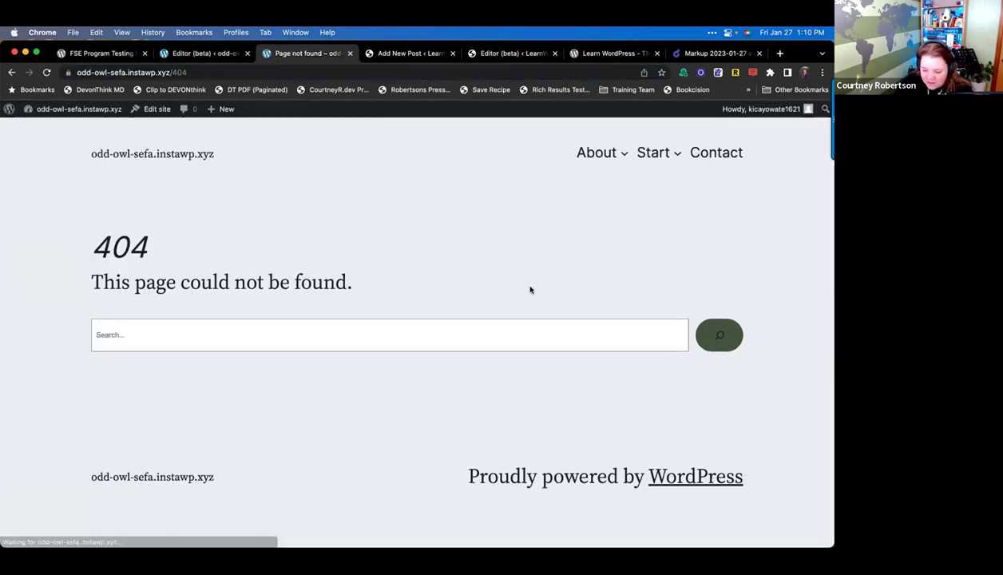